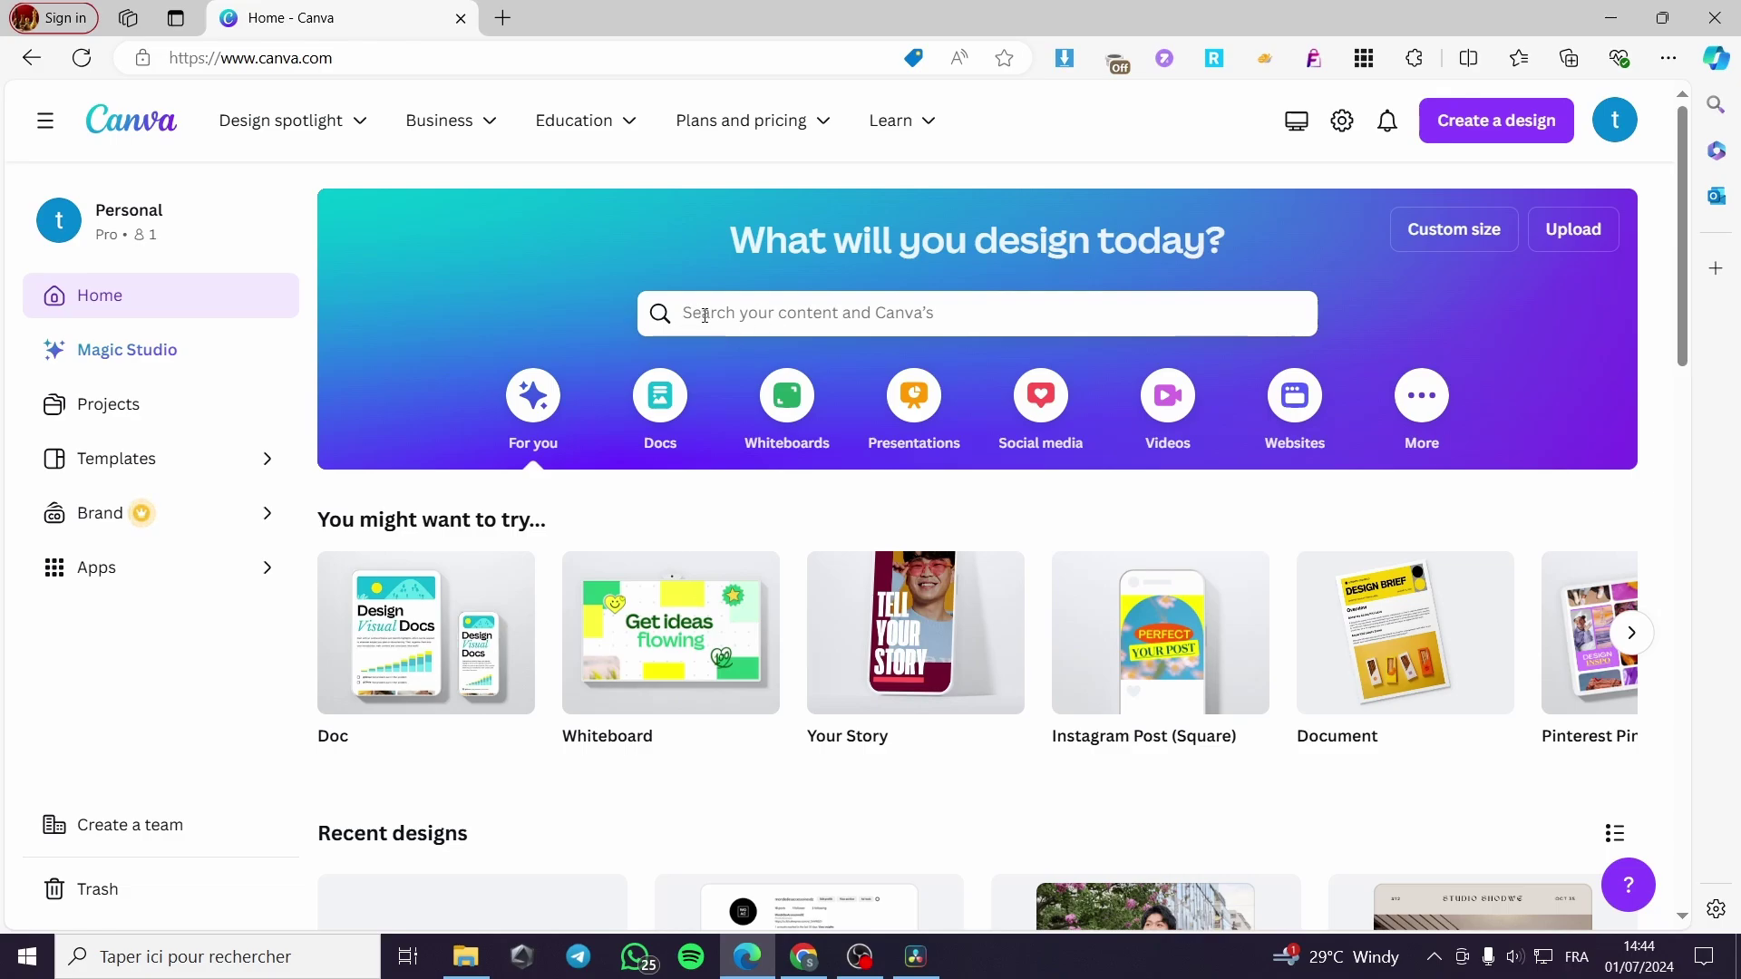
# - Search Canva's content for "Collage"
pyautogui.click(979, 315)
pyautogui.write('cillage')
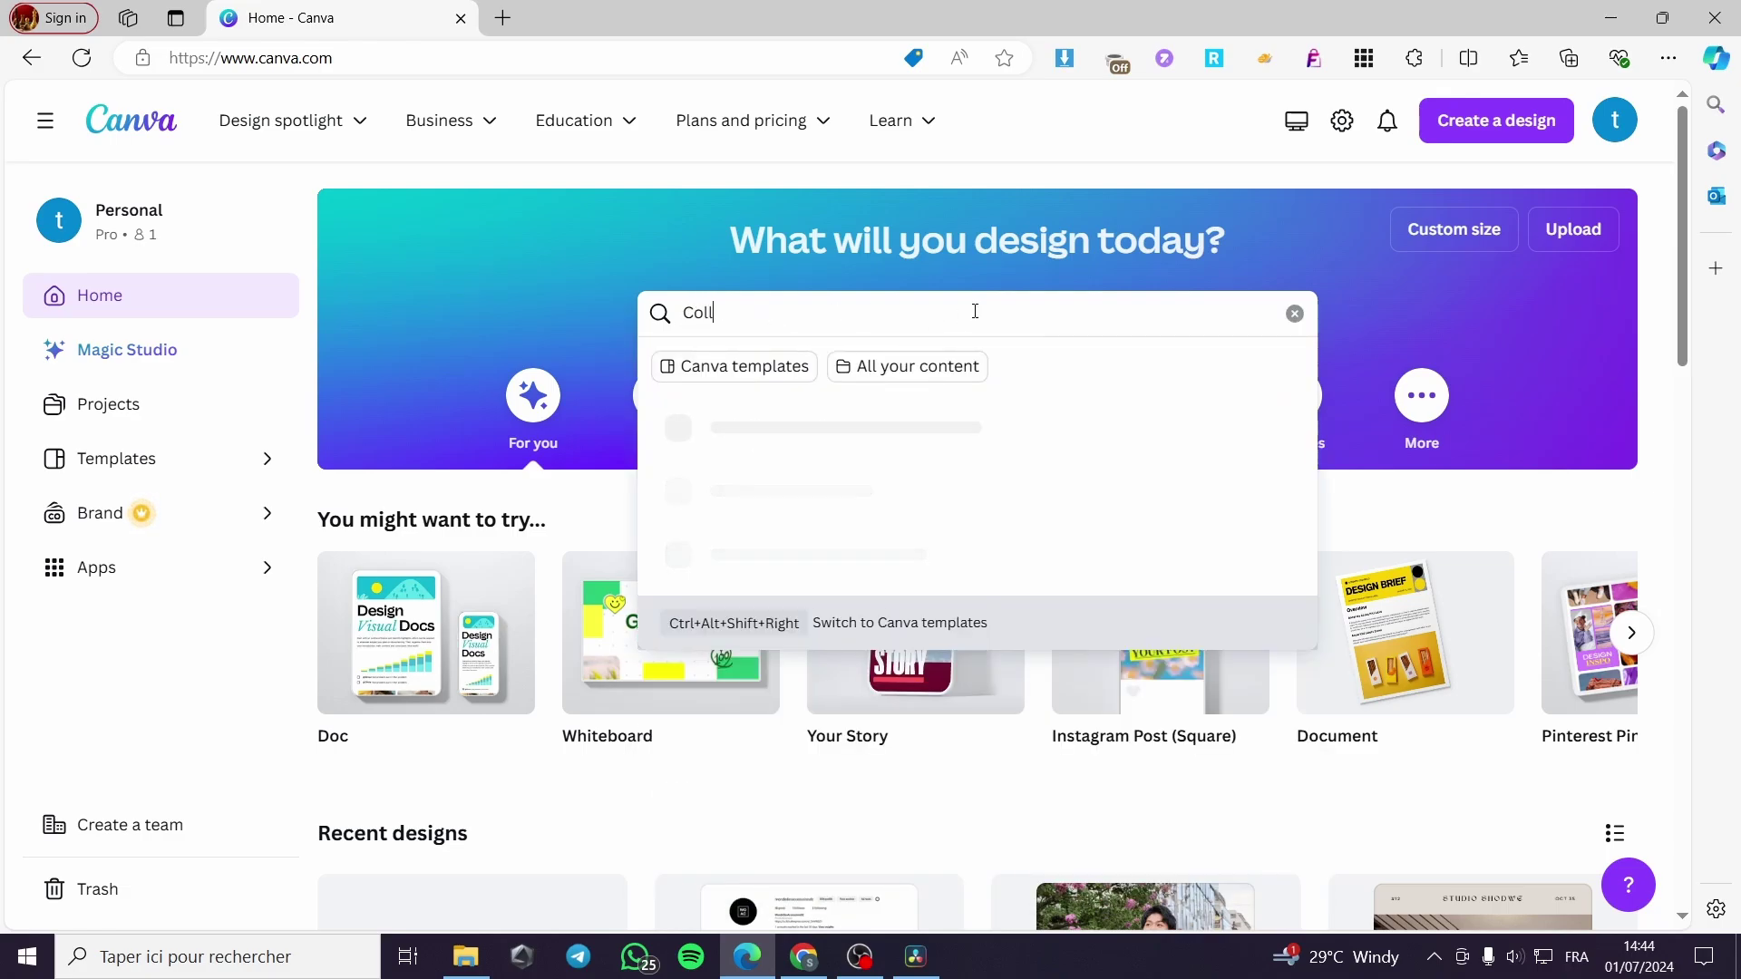
pyautogui.press('Return')
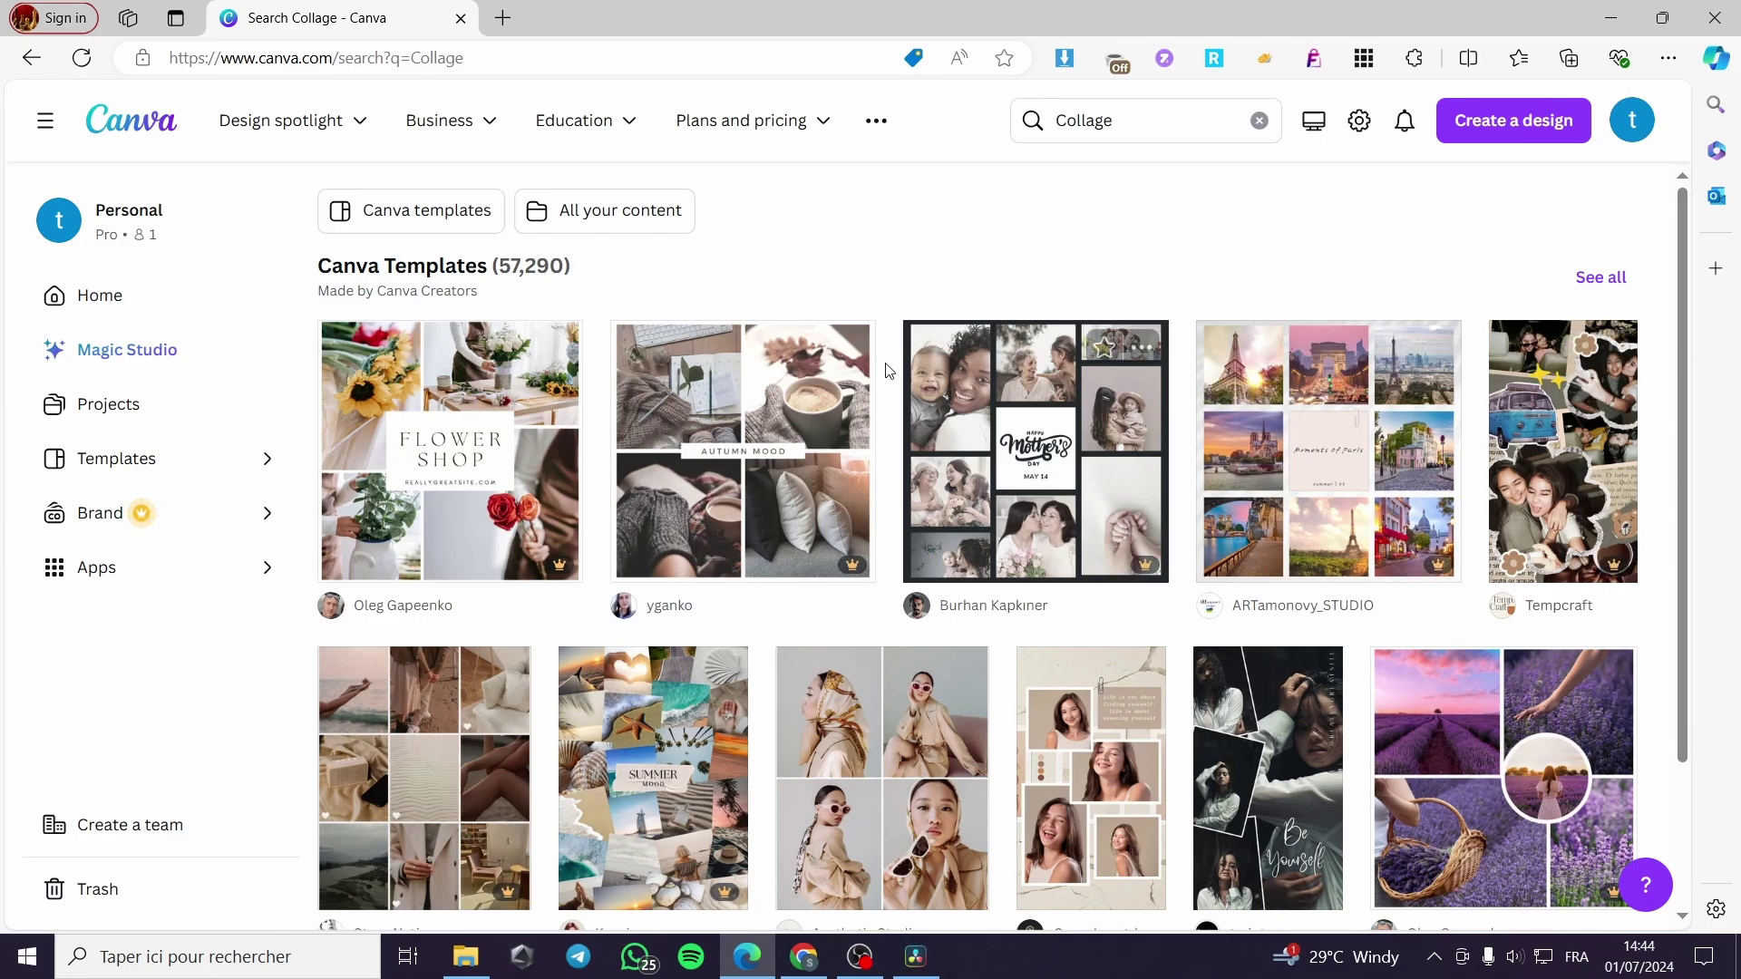
# - Browse the collage templates and open the "Beige Aesthetic Collage Motivational Quote Phone Wallpaper" template for customizing
pyautogui.scroll(-1, 843, 393)
pyautogui.scroll(-2, 843, 393)
pyautogui.click(1001, 814)
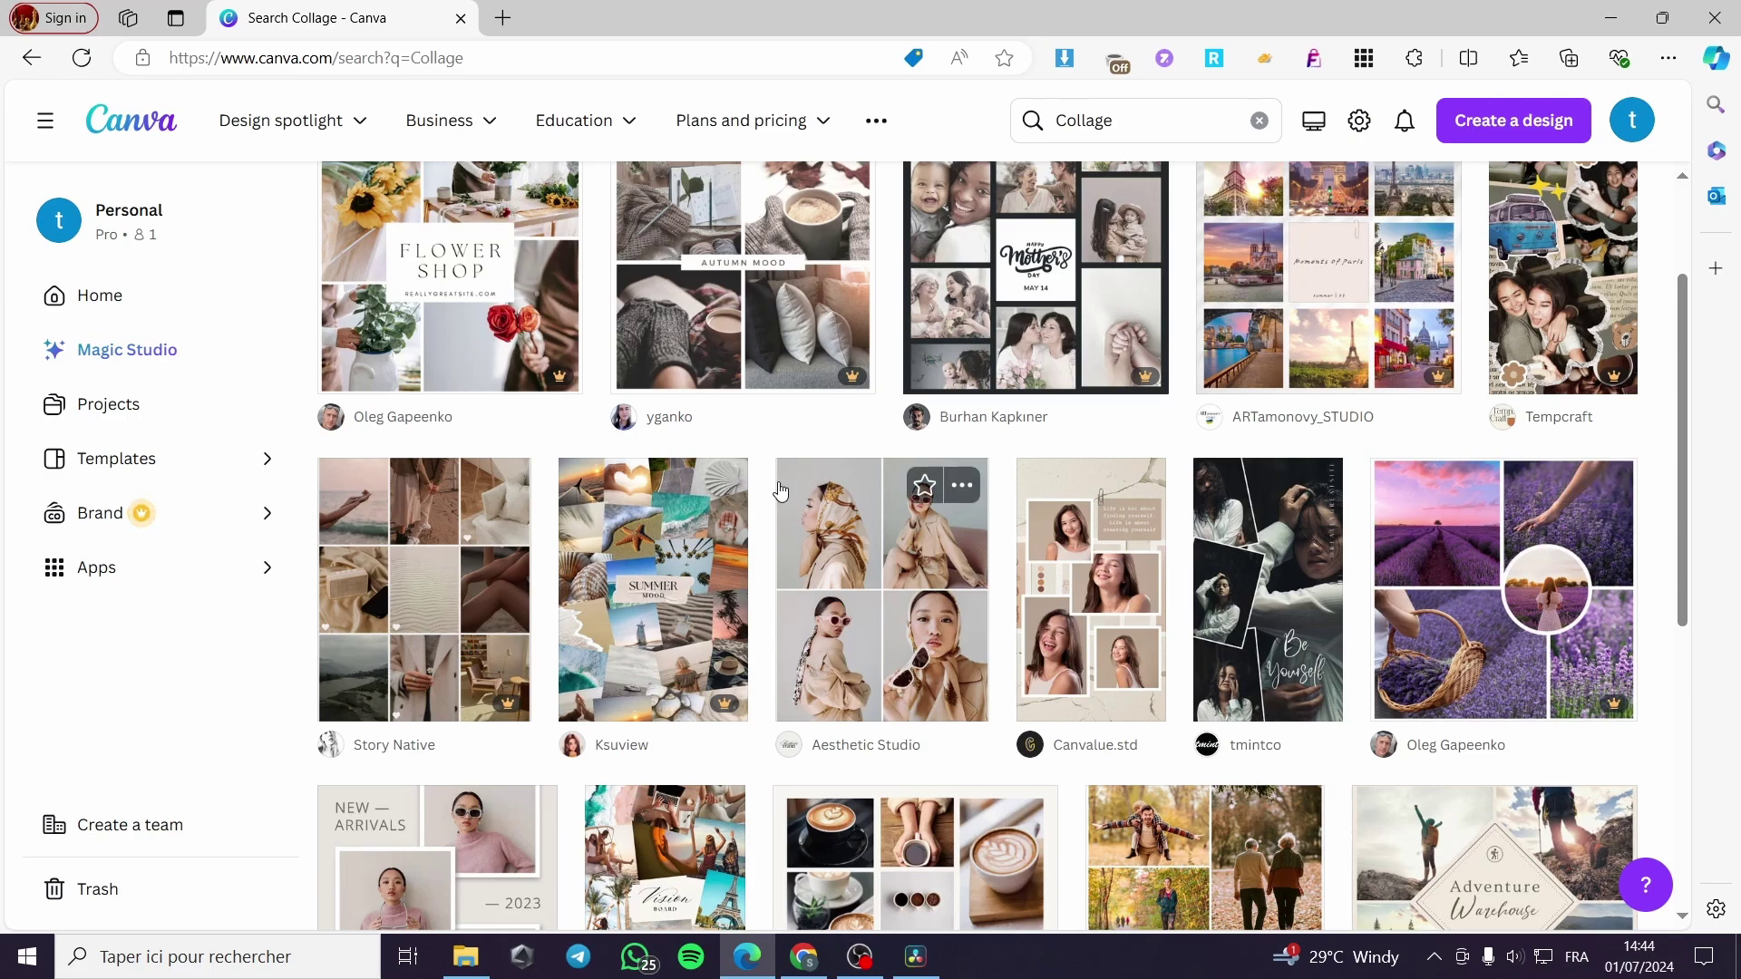
pyautogui.scroll(2, 601, 511)
pyautogui.scroll(-7, 906, 635)
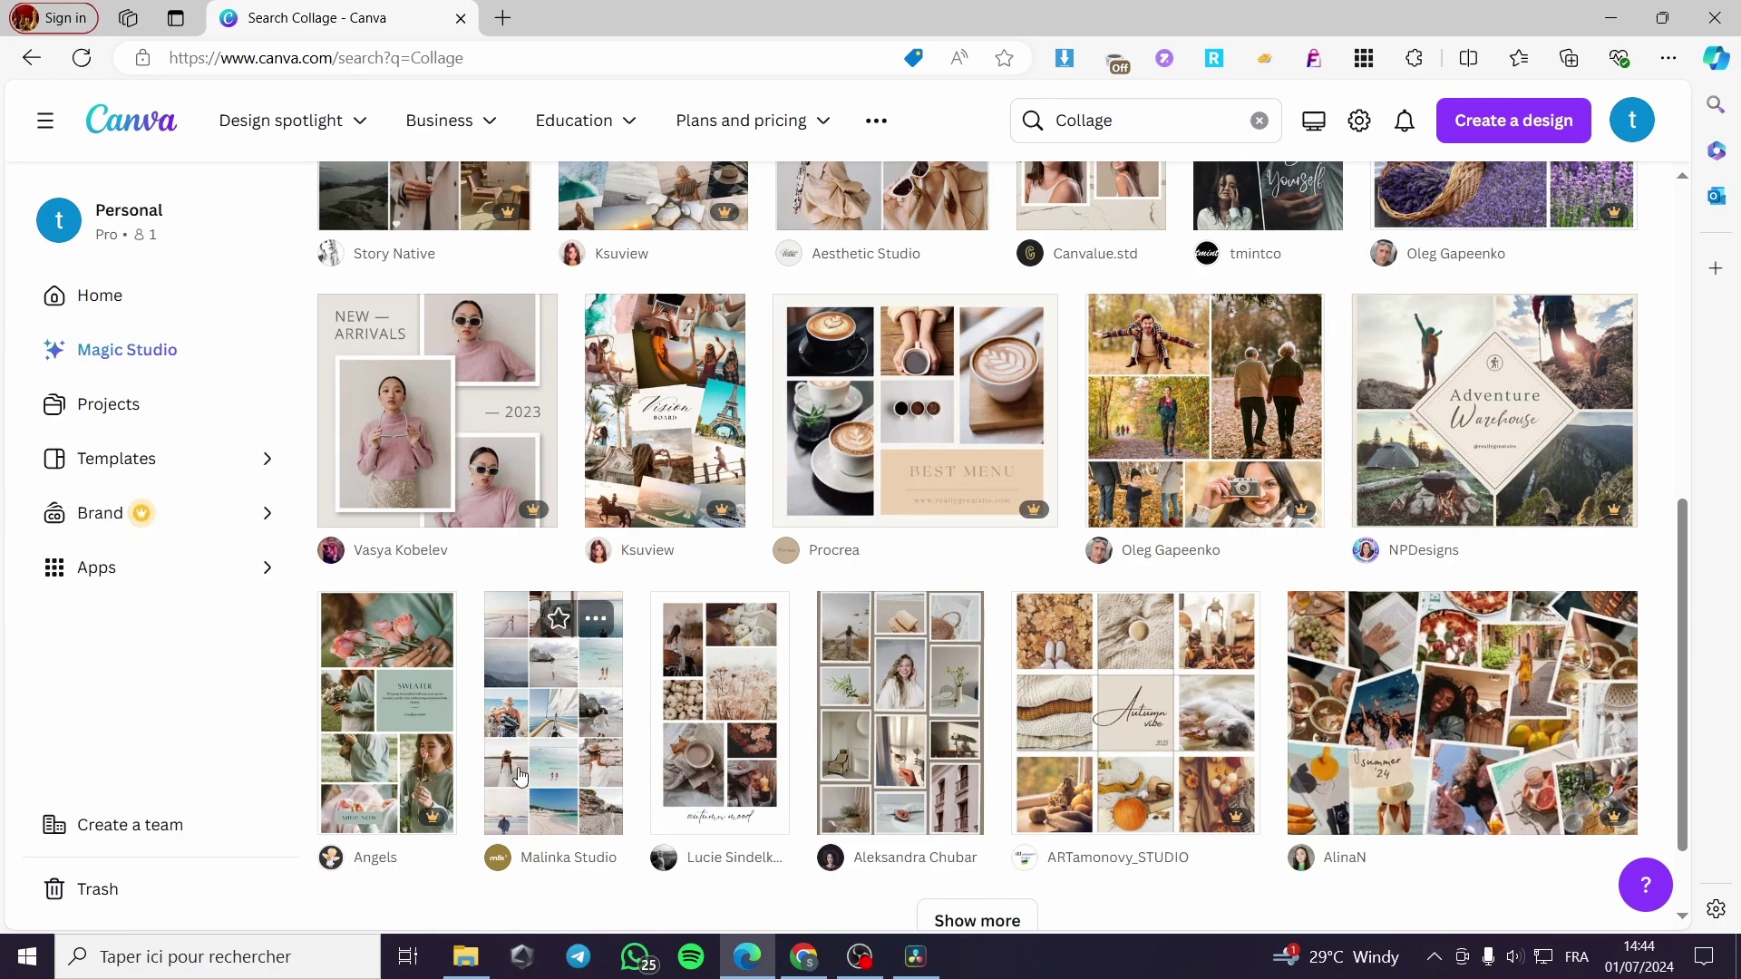
pyautogui.scroll(2, 592, 737)
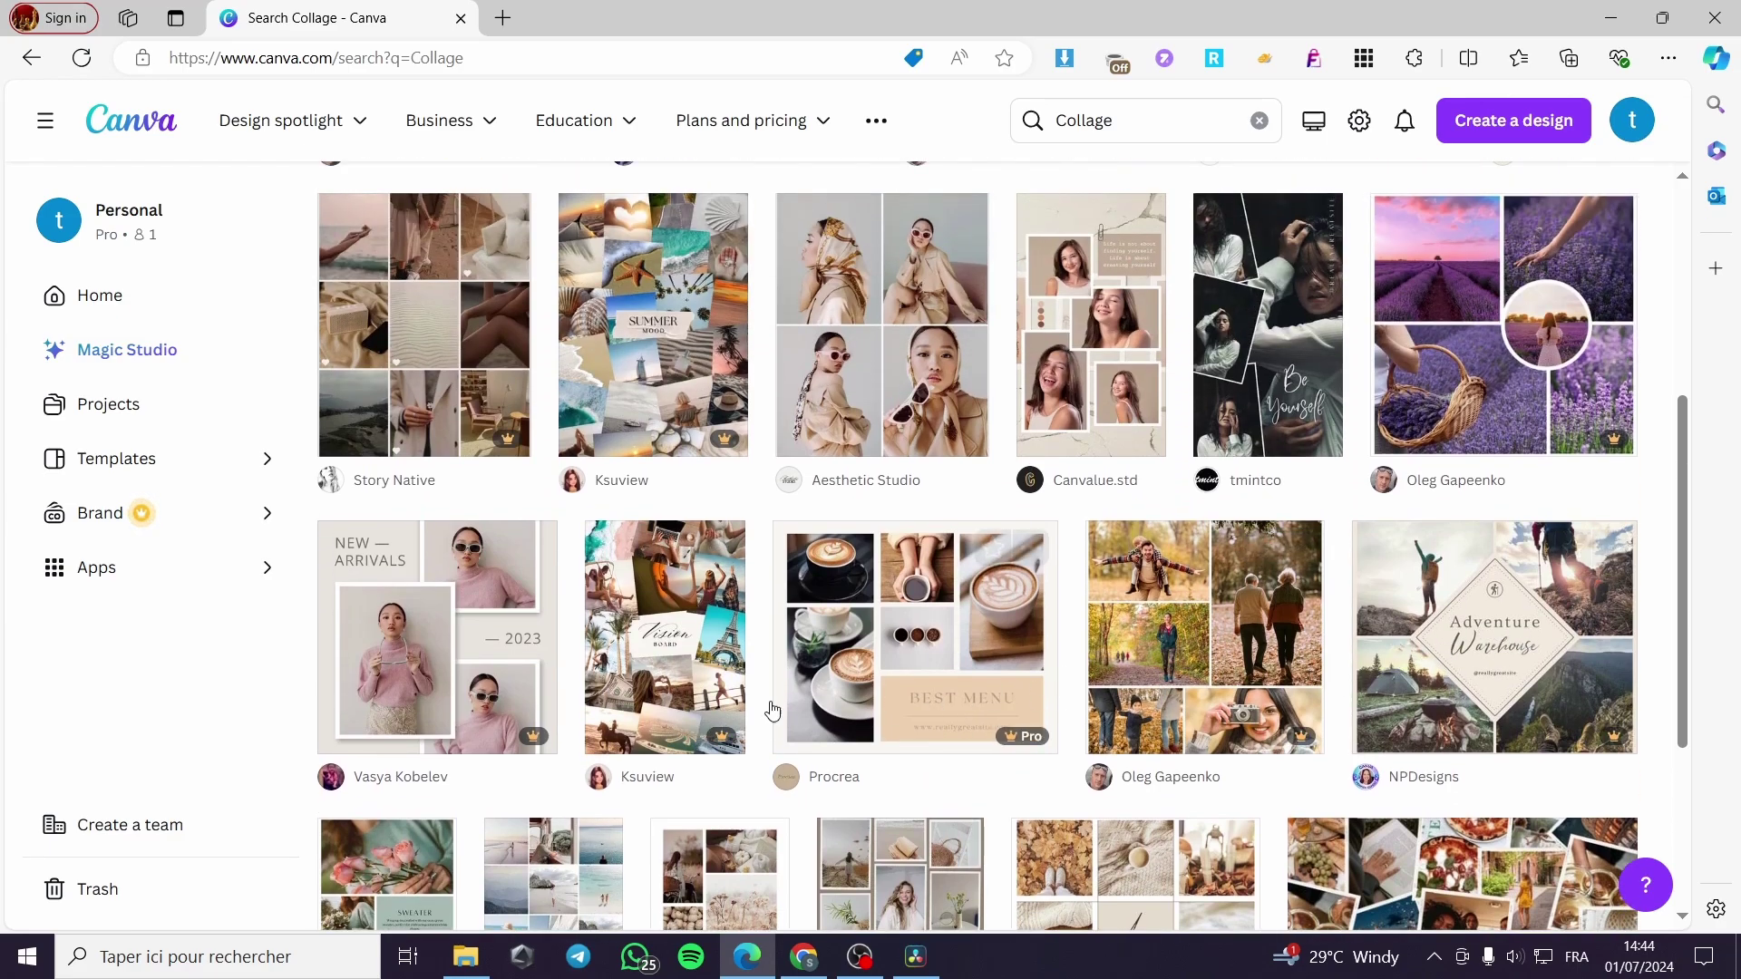
pyautogui.scroll(3, 816, 635)
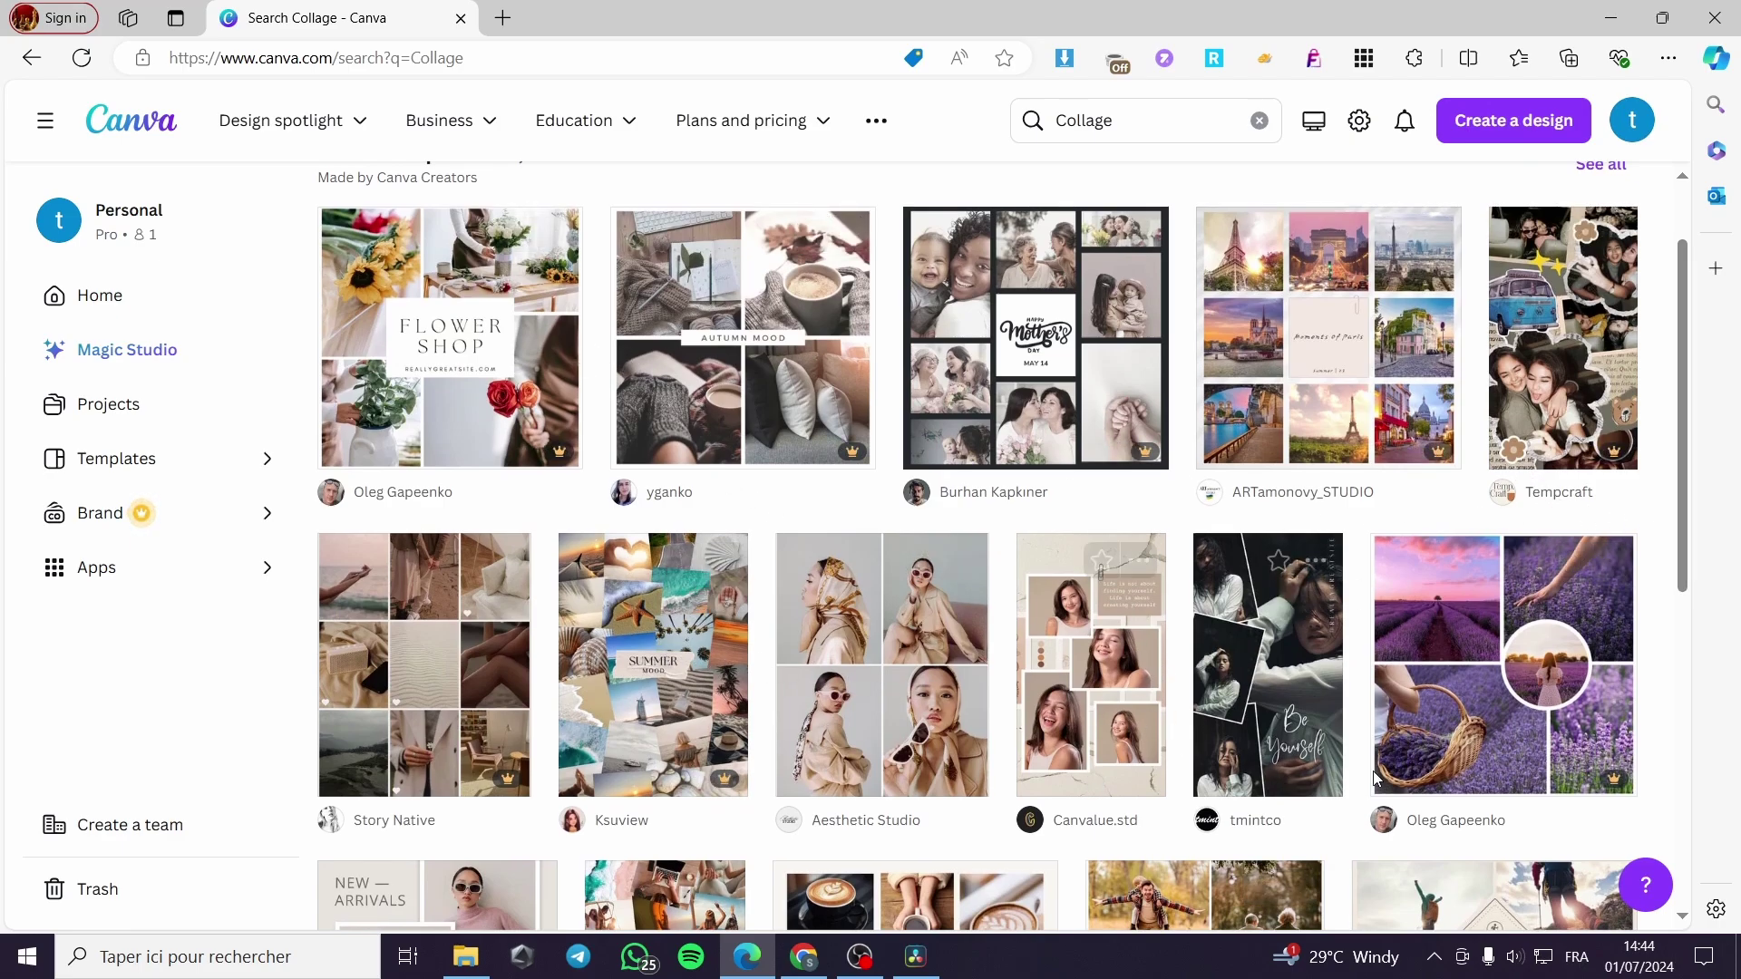
pyautogui.click(1297, 670)
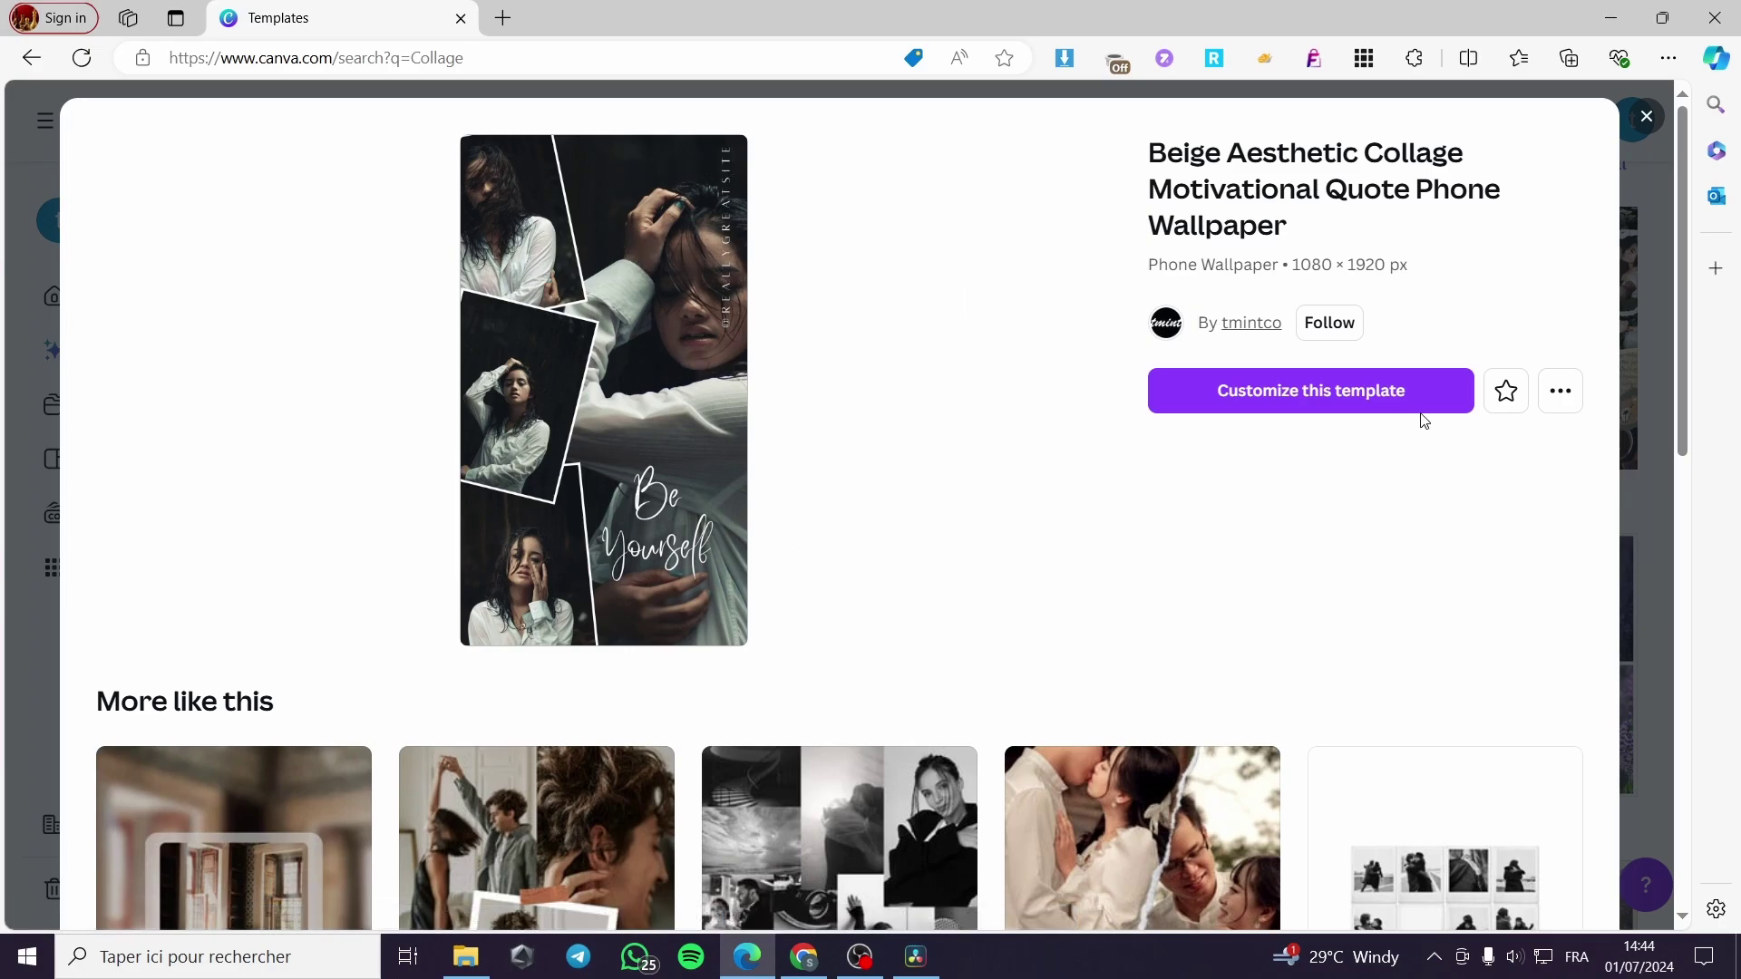
pyautogui.click(1344, 390)
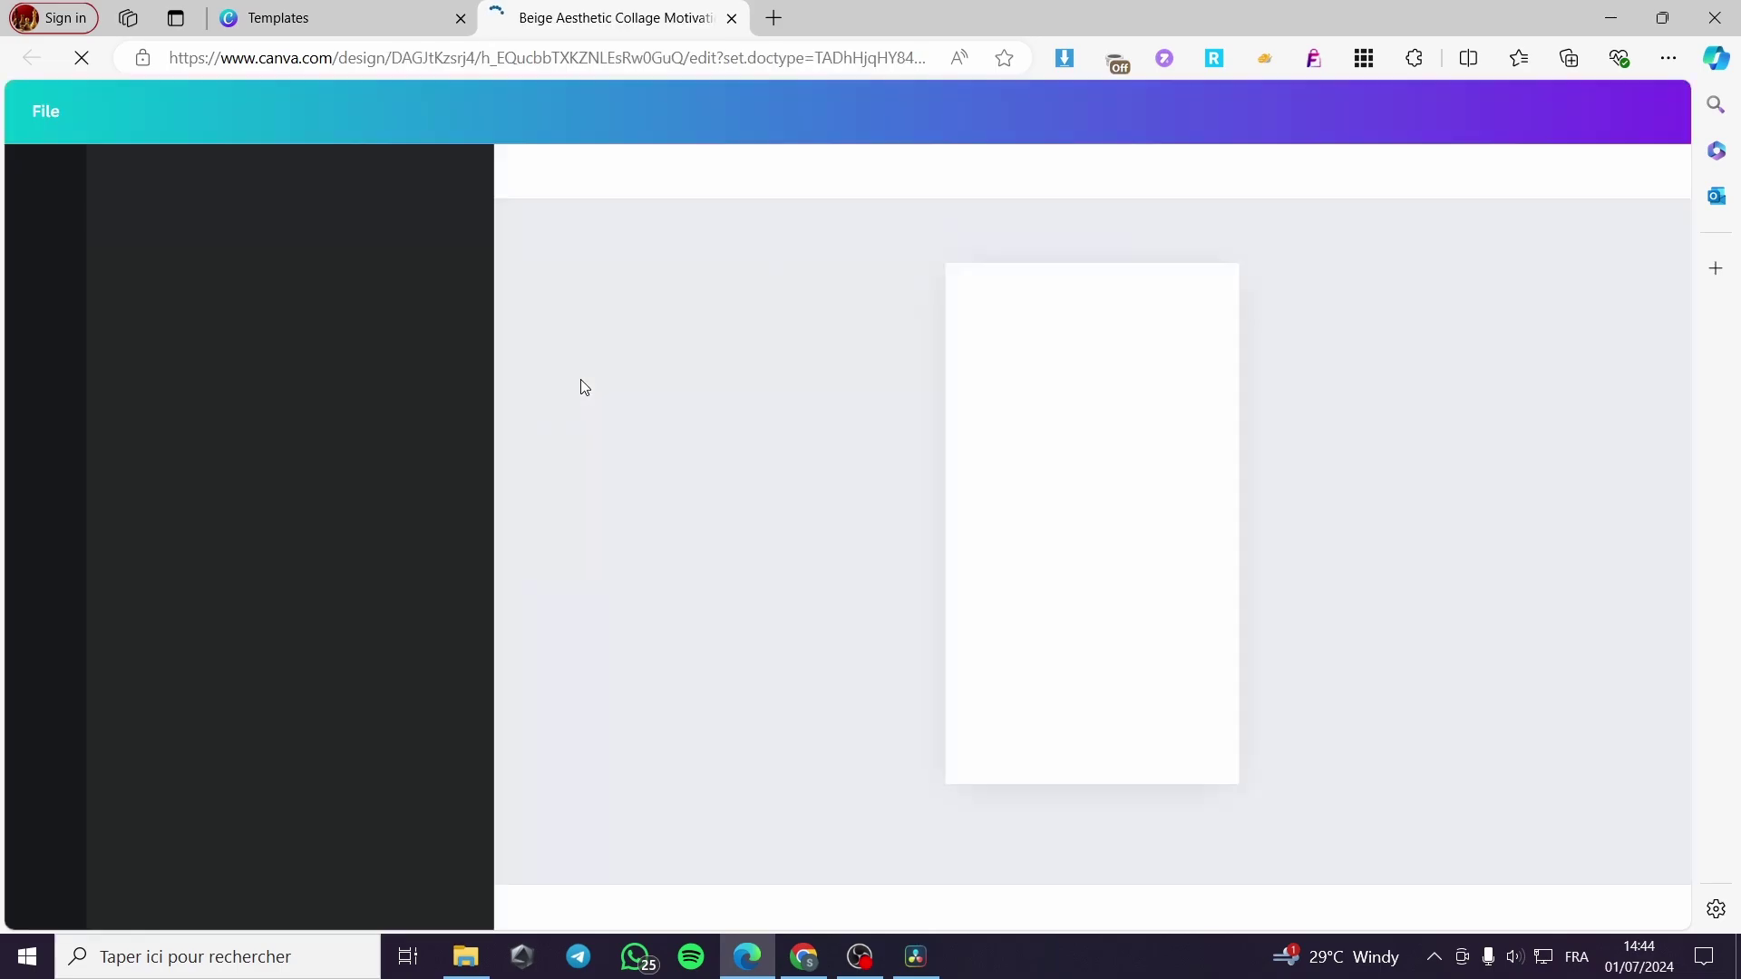
# - Delete the vertical website text and the large background photo from the collage page
pyautogui.click(1217, 356)
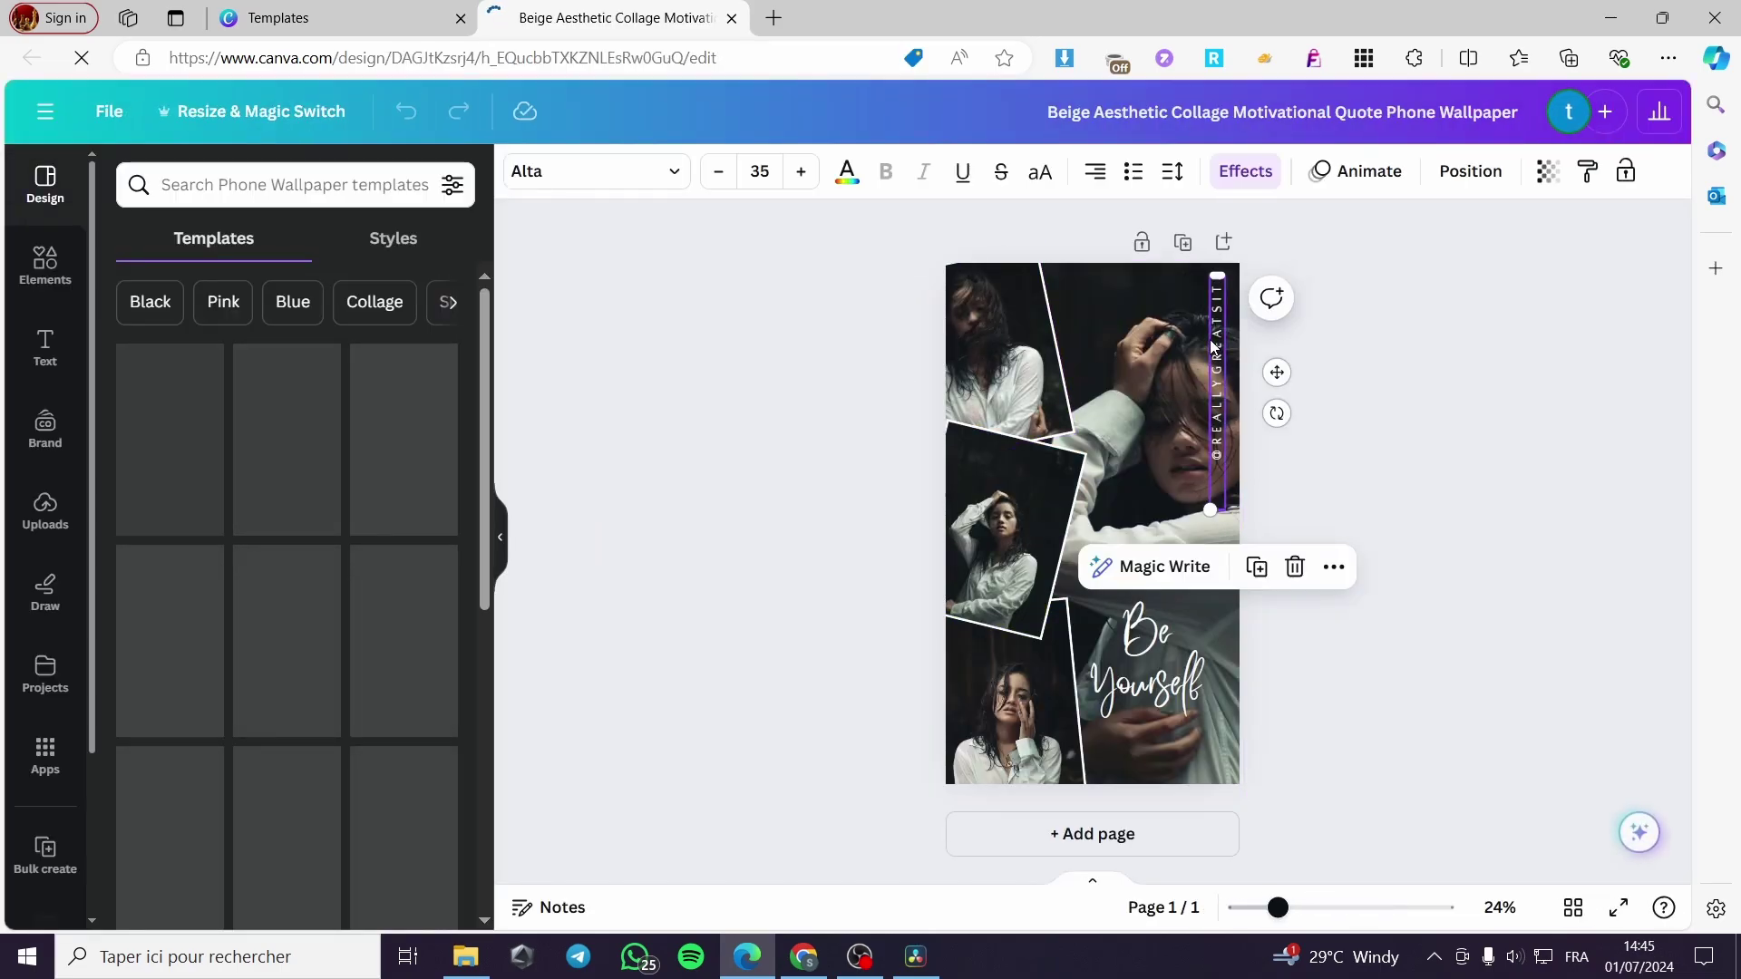
pyautogui.press('Delete')
pyautogui.click(1177, 399)
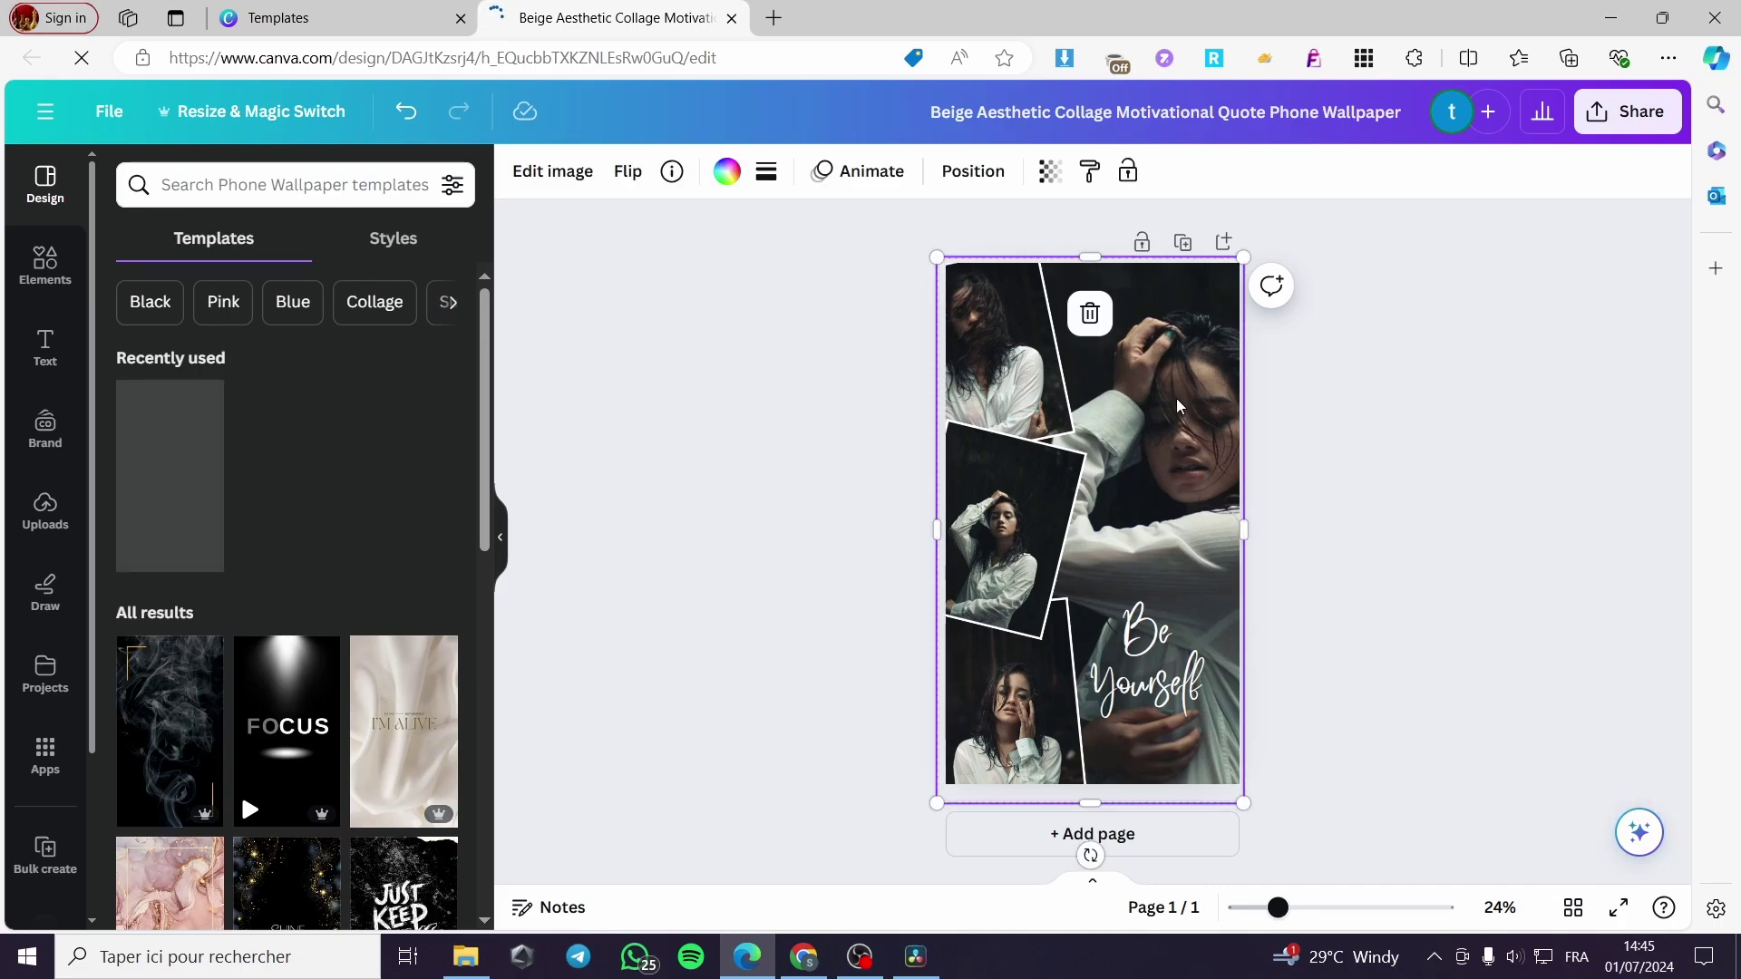
pyautogui.press('Delete')
# - Clear the photos from the three tilted frames stacked along the page's left side
pyautogui.click(985, 357)
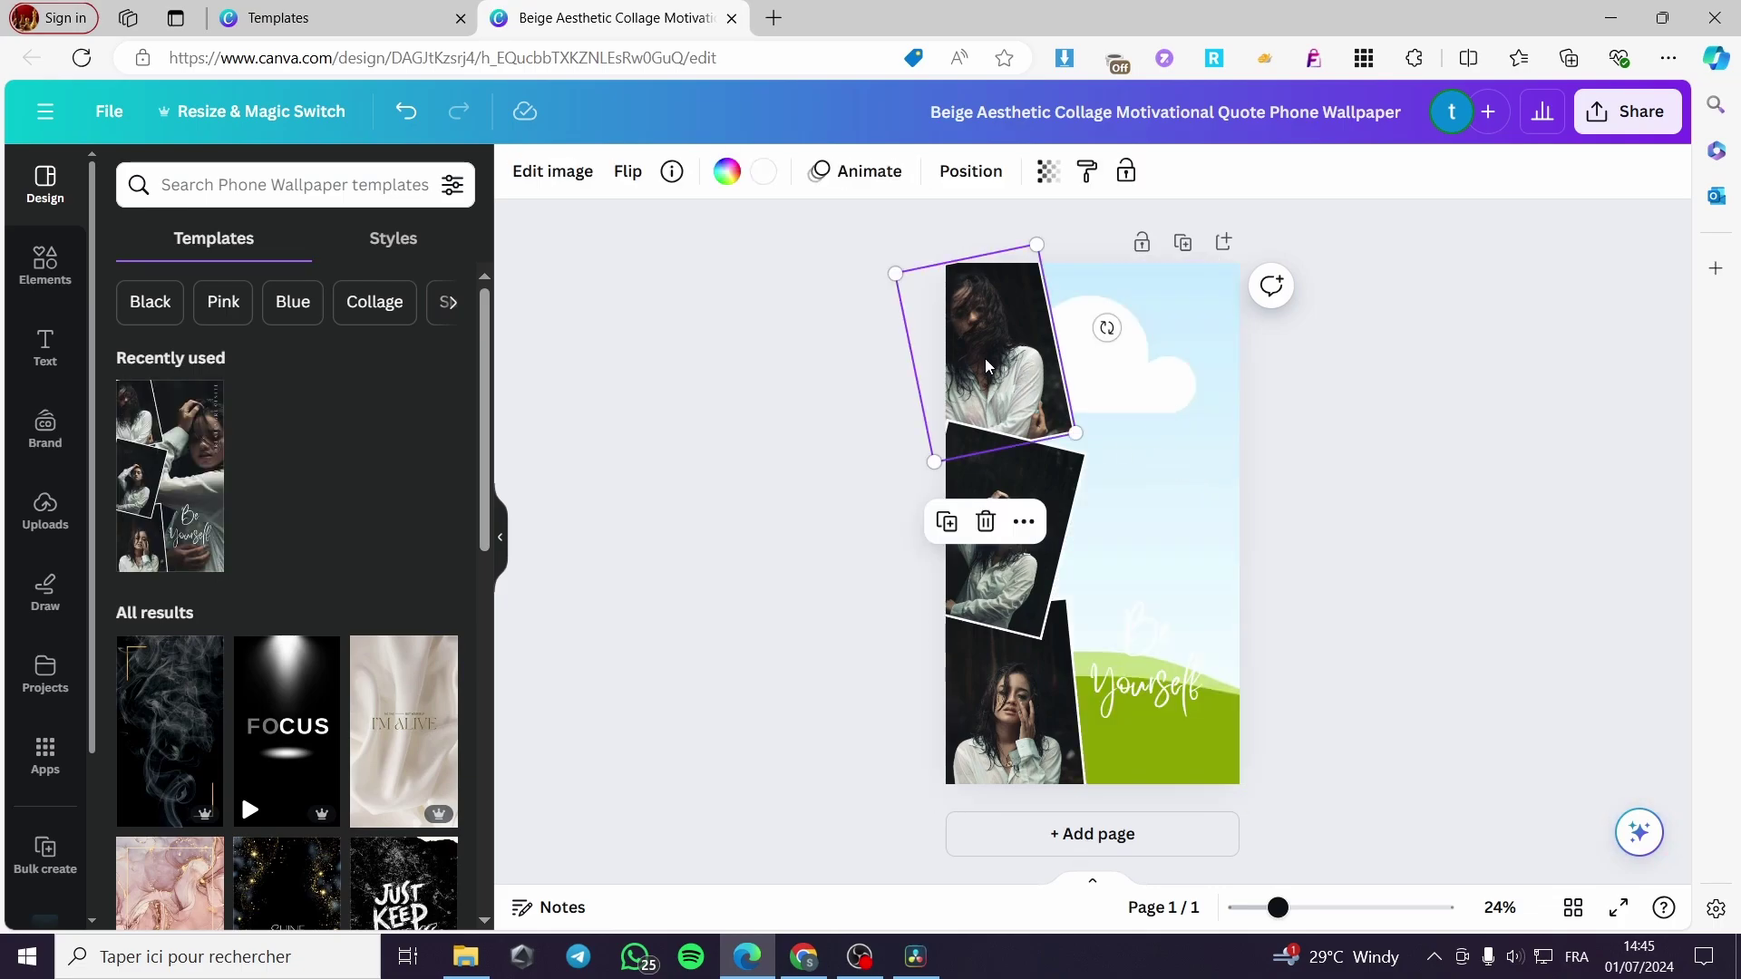
pyautogui.press('Delete')
pyautogui.click(1031, 466)
pyautogui.press('Delete')
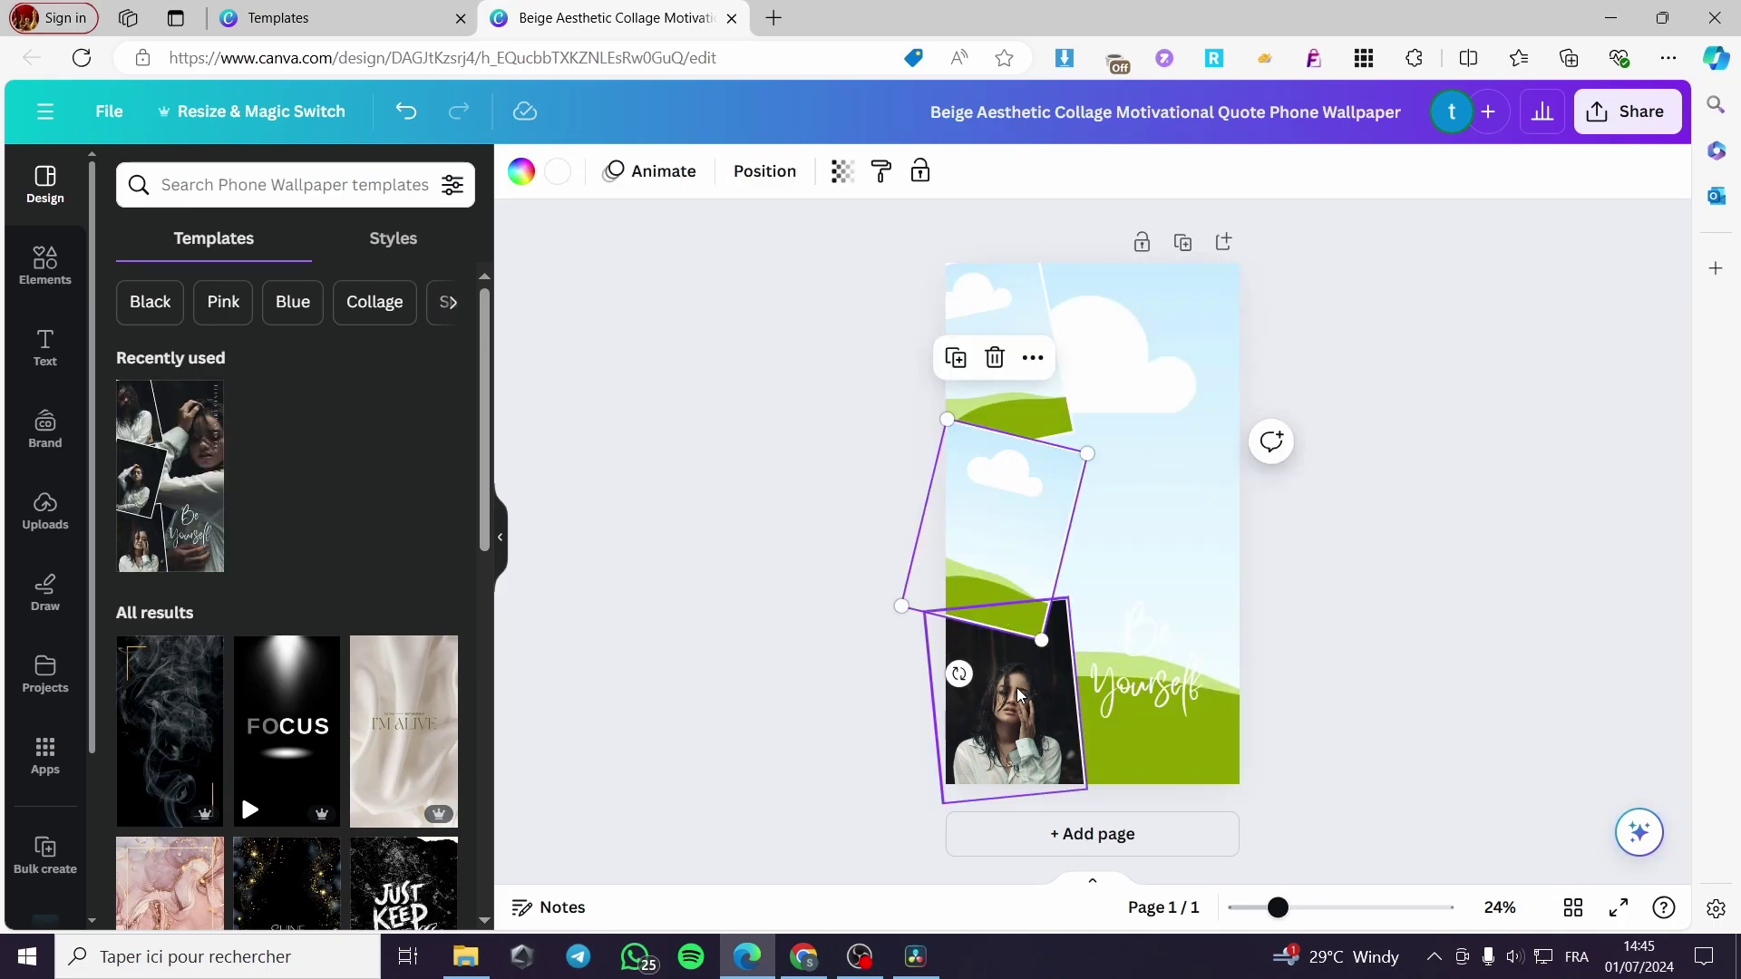
pyautogui.click(1067, 695)
pyautogui.press('Delete')
# - Fill the large background frame with the uploaded photo of the man in the grey polo shirt
pyautogui.click(45, 510)
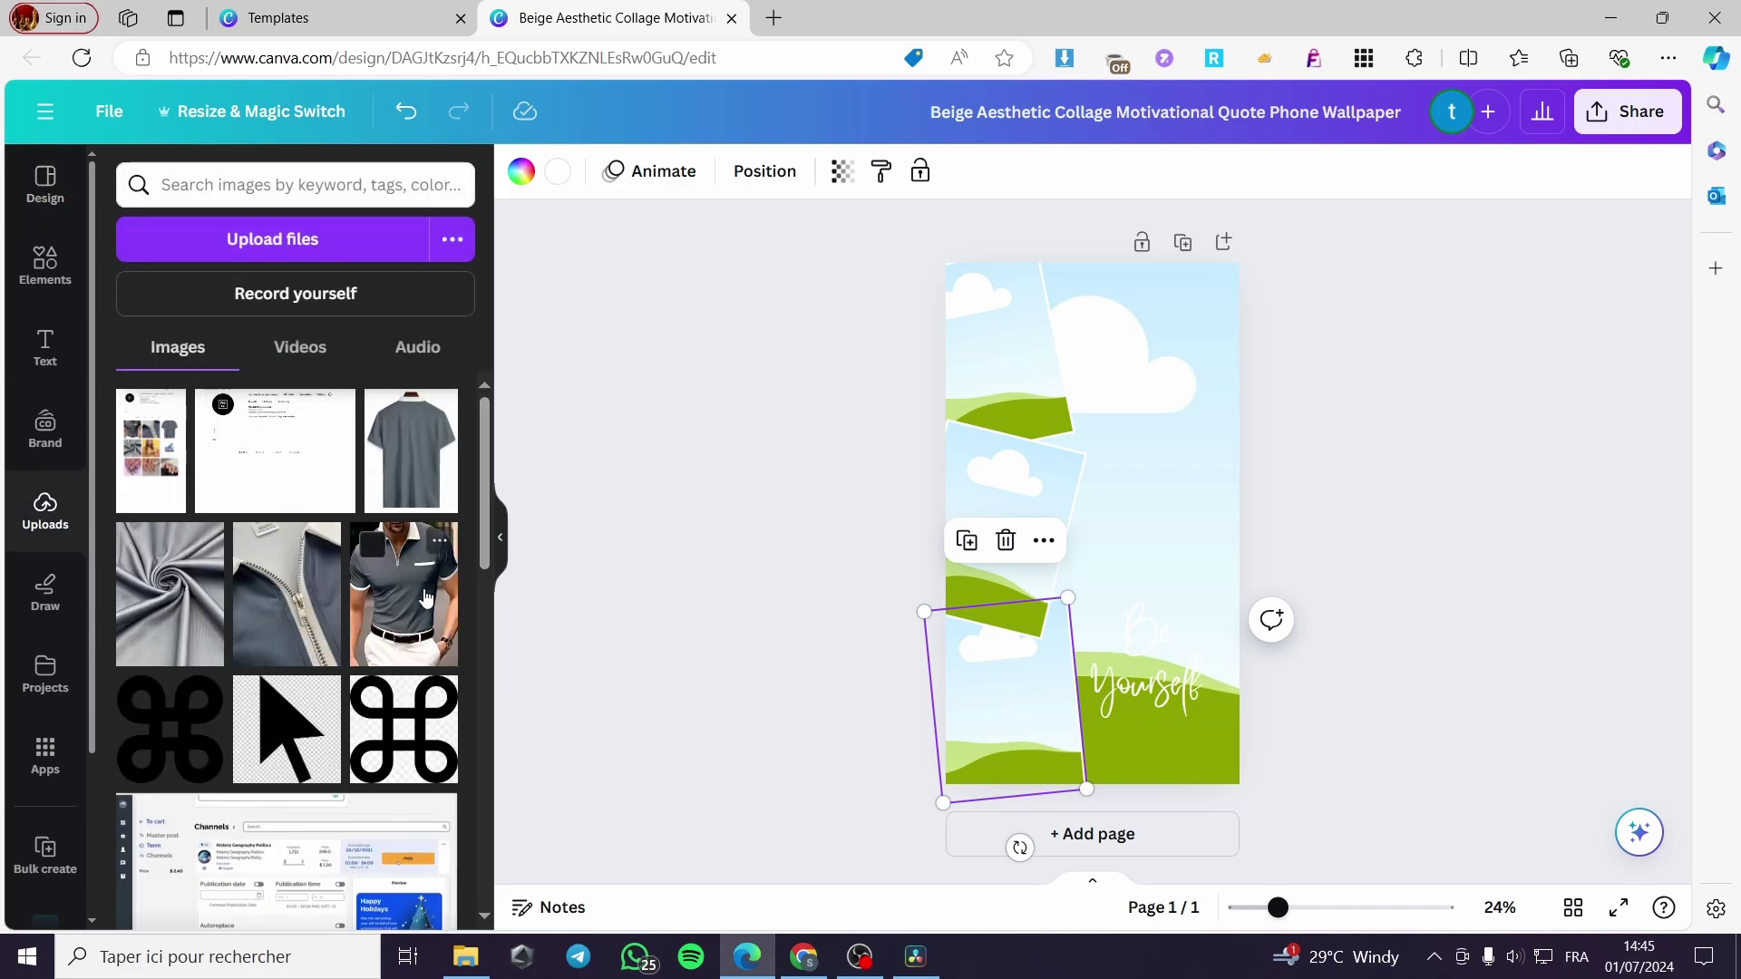
pyautogui.click(423, 599)
pyautogui.moveTo(1081, 515); pyautogui.dragTo(1161, 455)
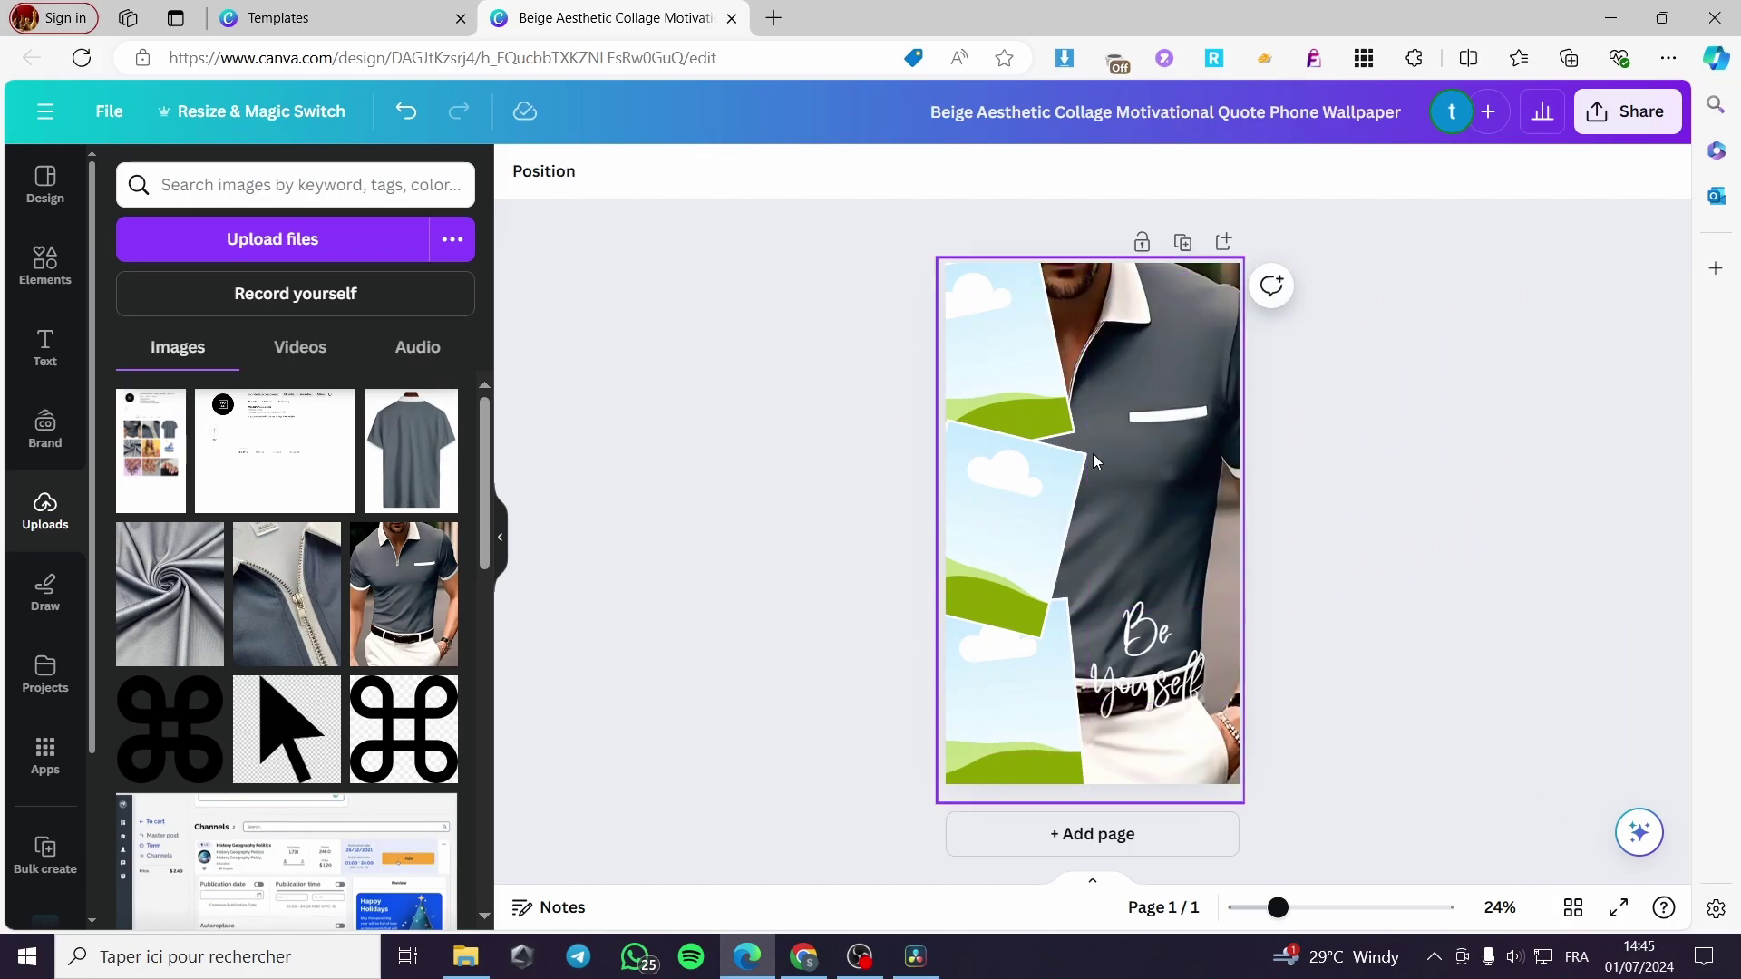
# - Reposition the polo shirt photo within the background frame, shifting it slightly left to show more of the man's arm
pyautogui.doubleClick(1124, 366)
pyautogui.moveTo(1115, 468); pyautogui.dragTo(1200, 462)
pyautogui.click(1507, 502)
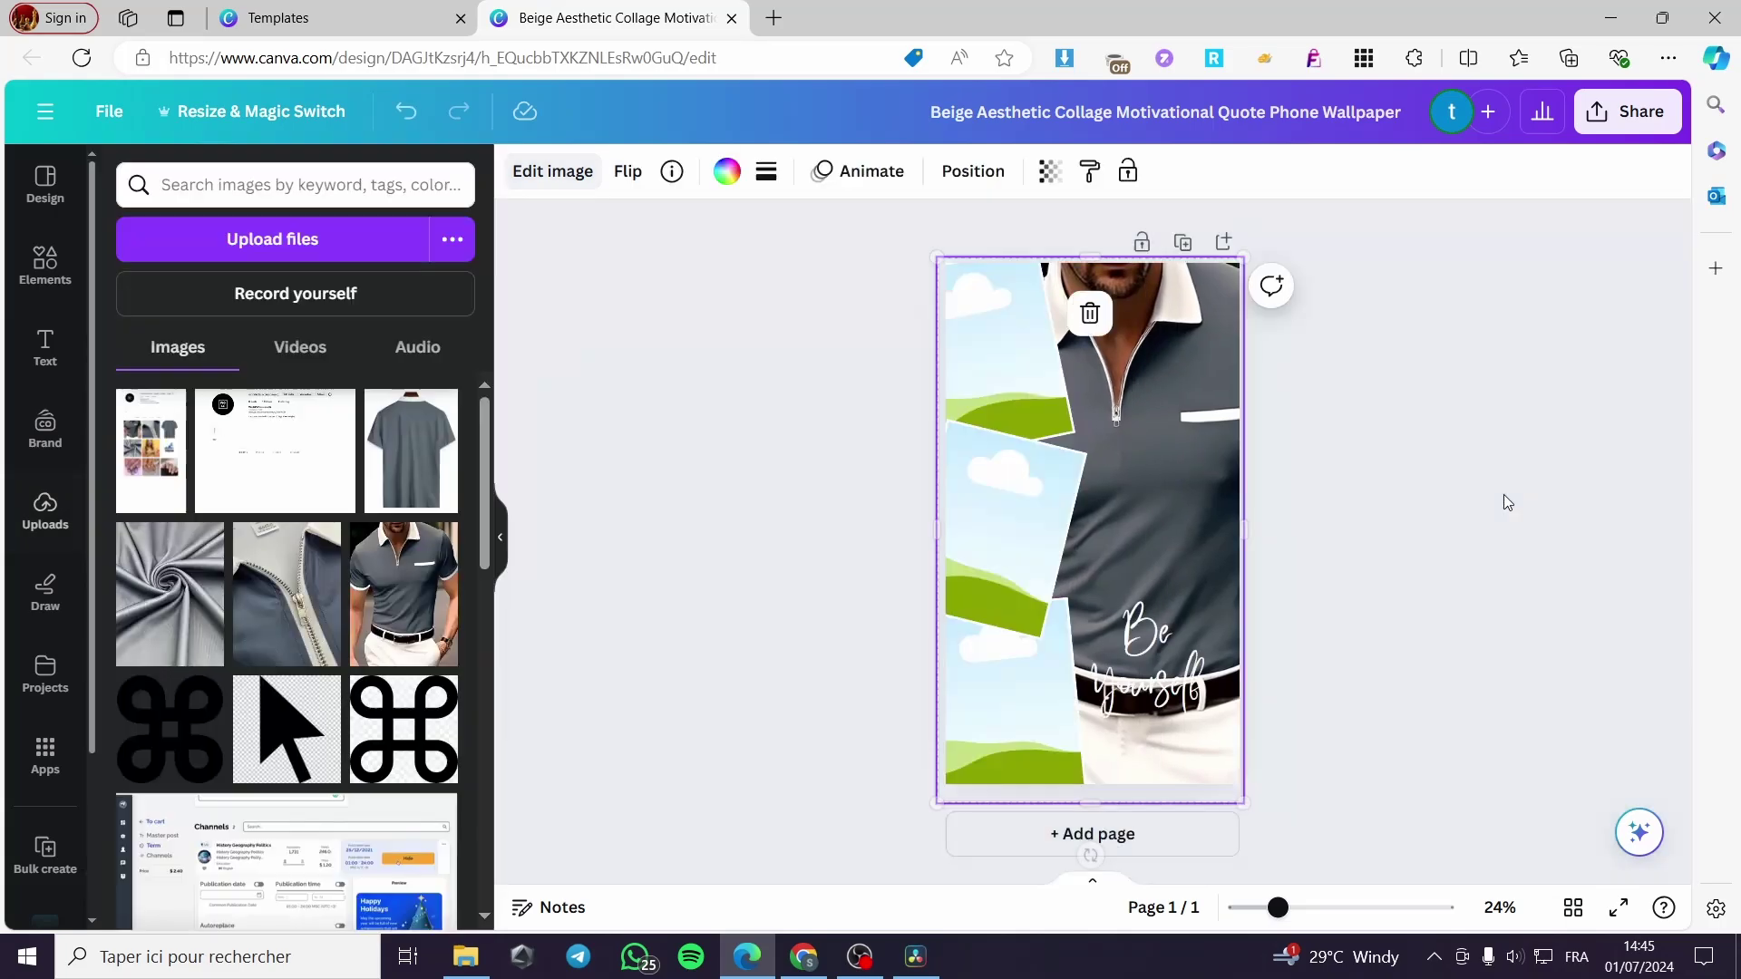
pyautogui.doubleClick(1140, 443)
pyautogui.moveTo(1200, 475); pyautogui.dragTo(1112, 482)
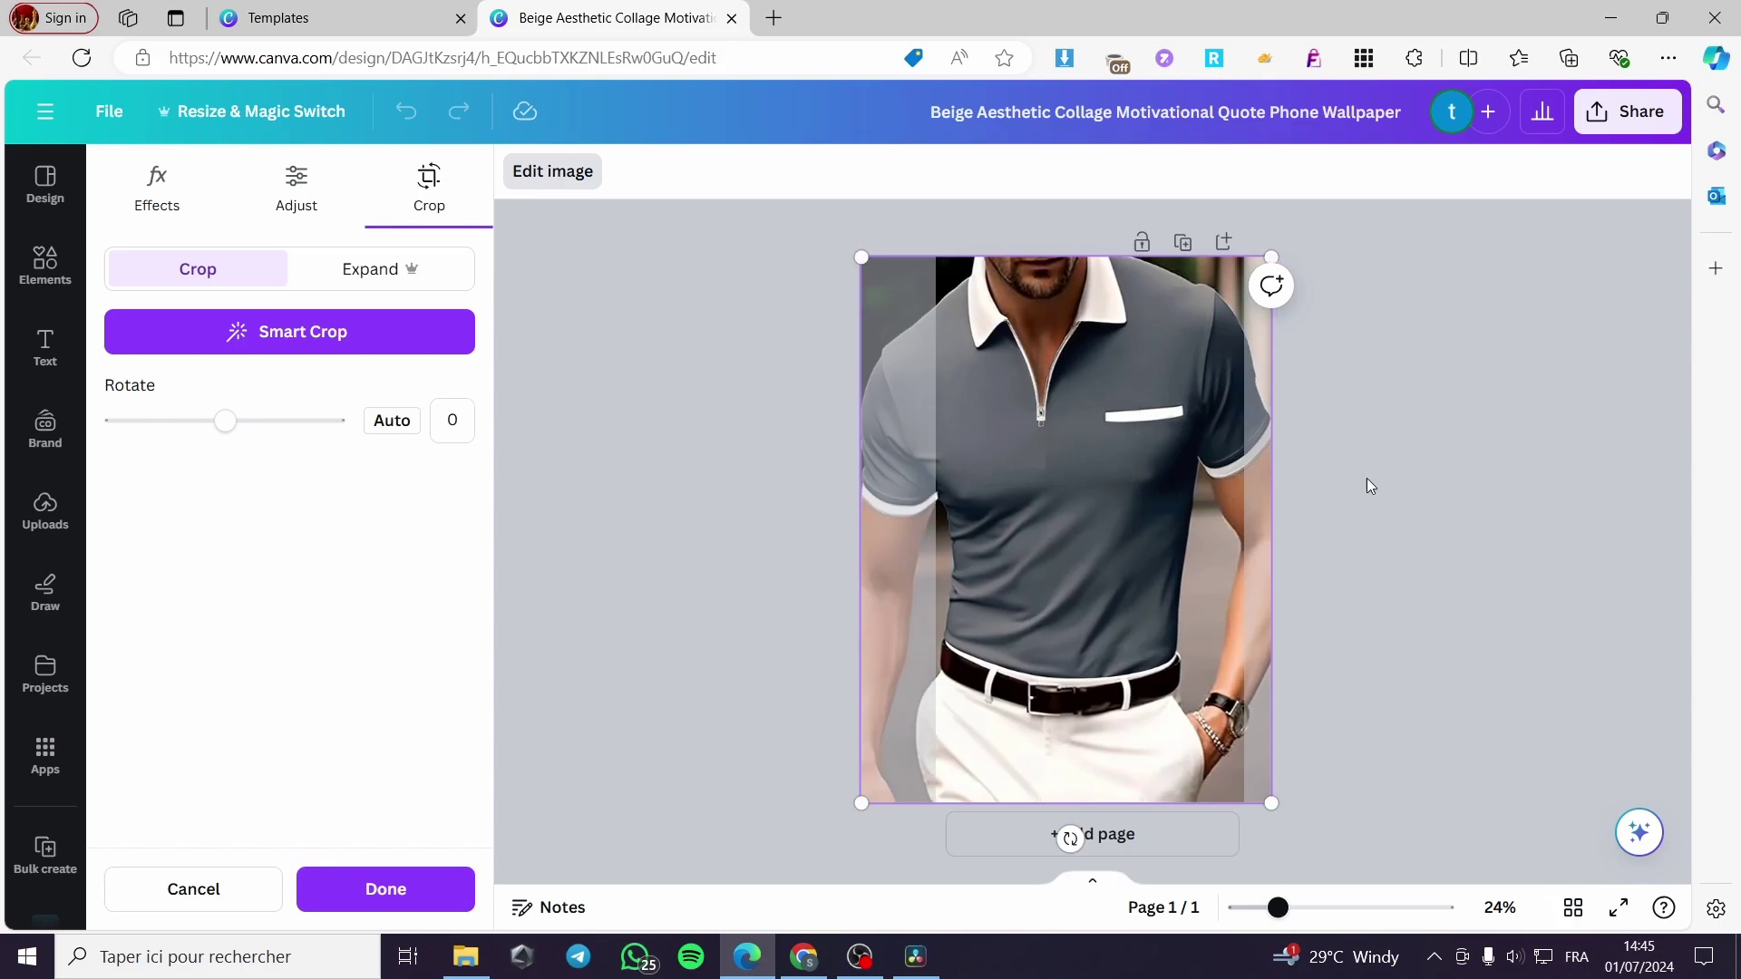
pyautogui.click(1395, 467)
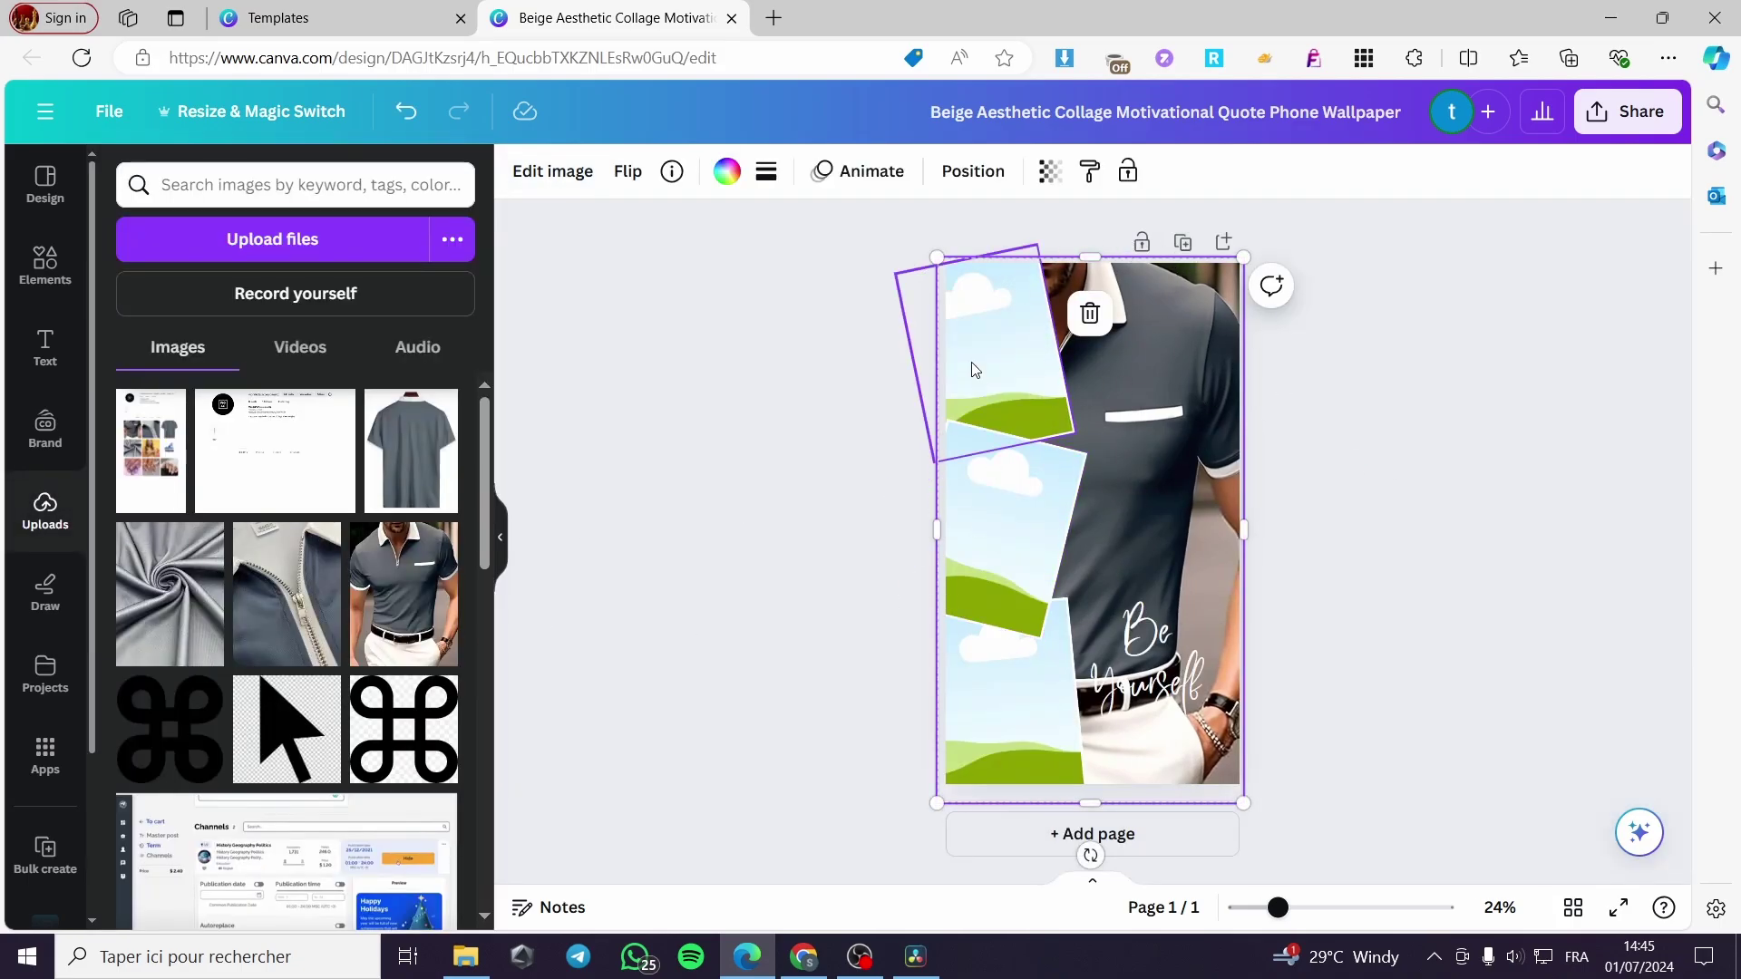
# - Fill the three tilted frames with uploaded photos: the zipper close-up on top, the shirt back in the middle, the swirled fabric at the bottom
pyautogui.moveTo(286, 628); pyautogui.dragTo(1043, 390)
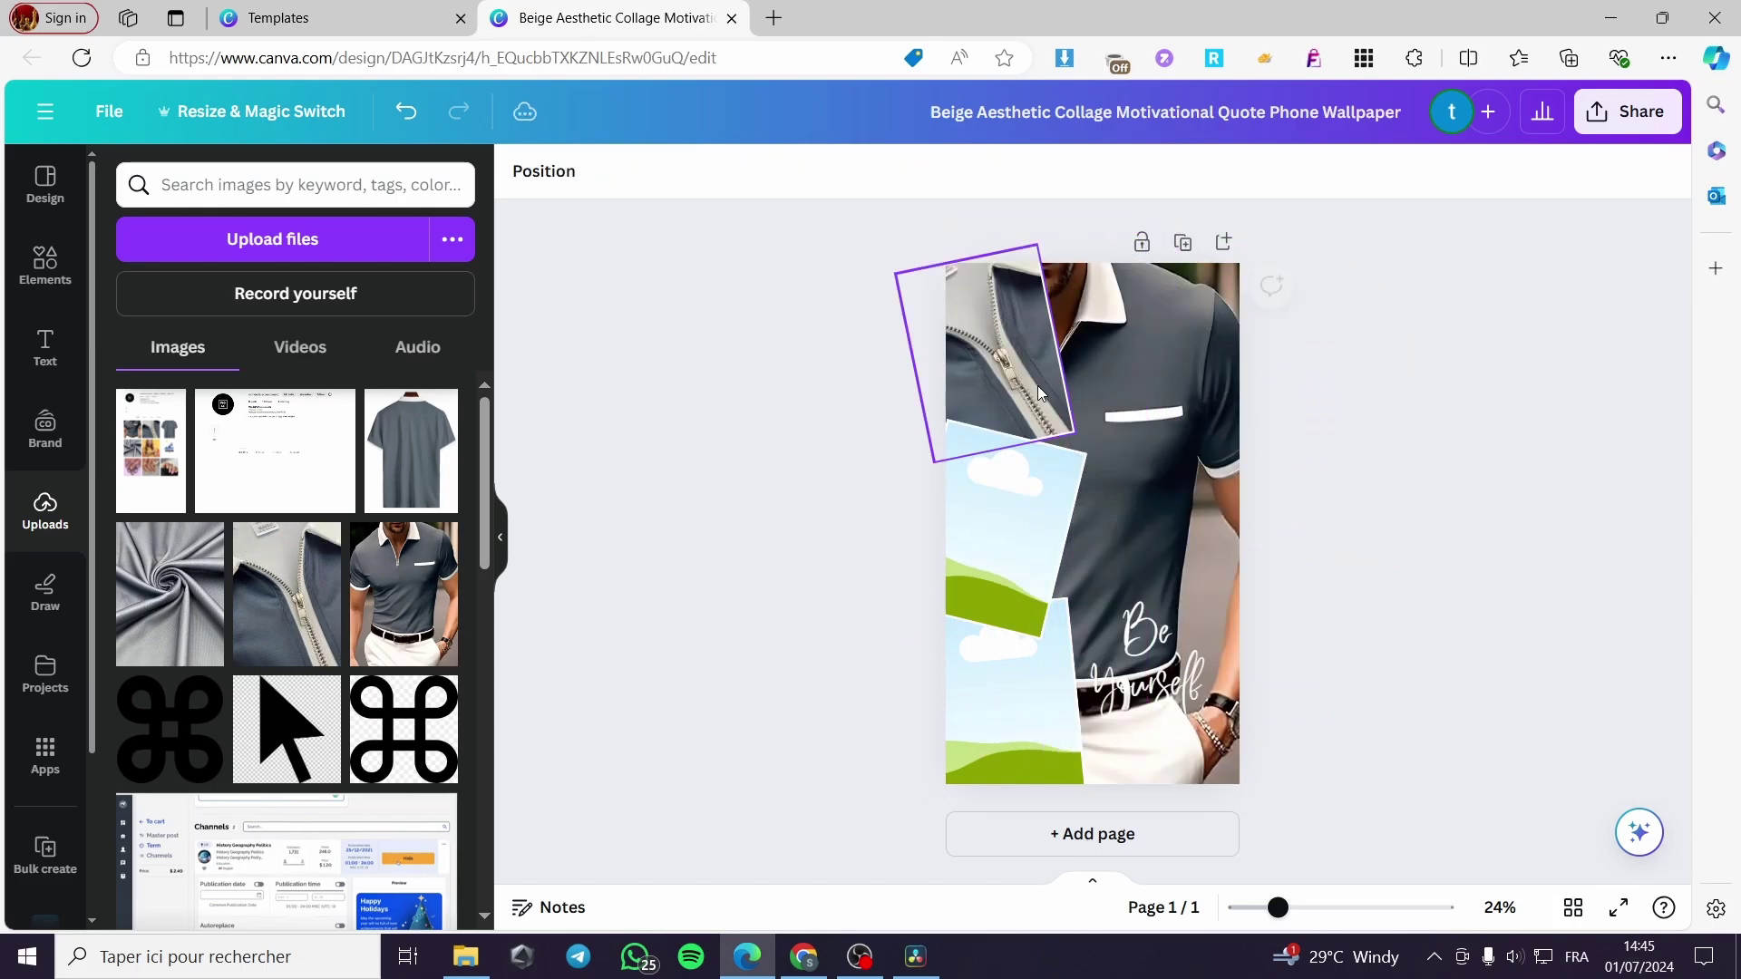
pyautogui.click(408, 467)
pyautogui.moveTo(1088, 517); pyautogui.dragTo(999, 538)
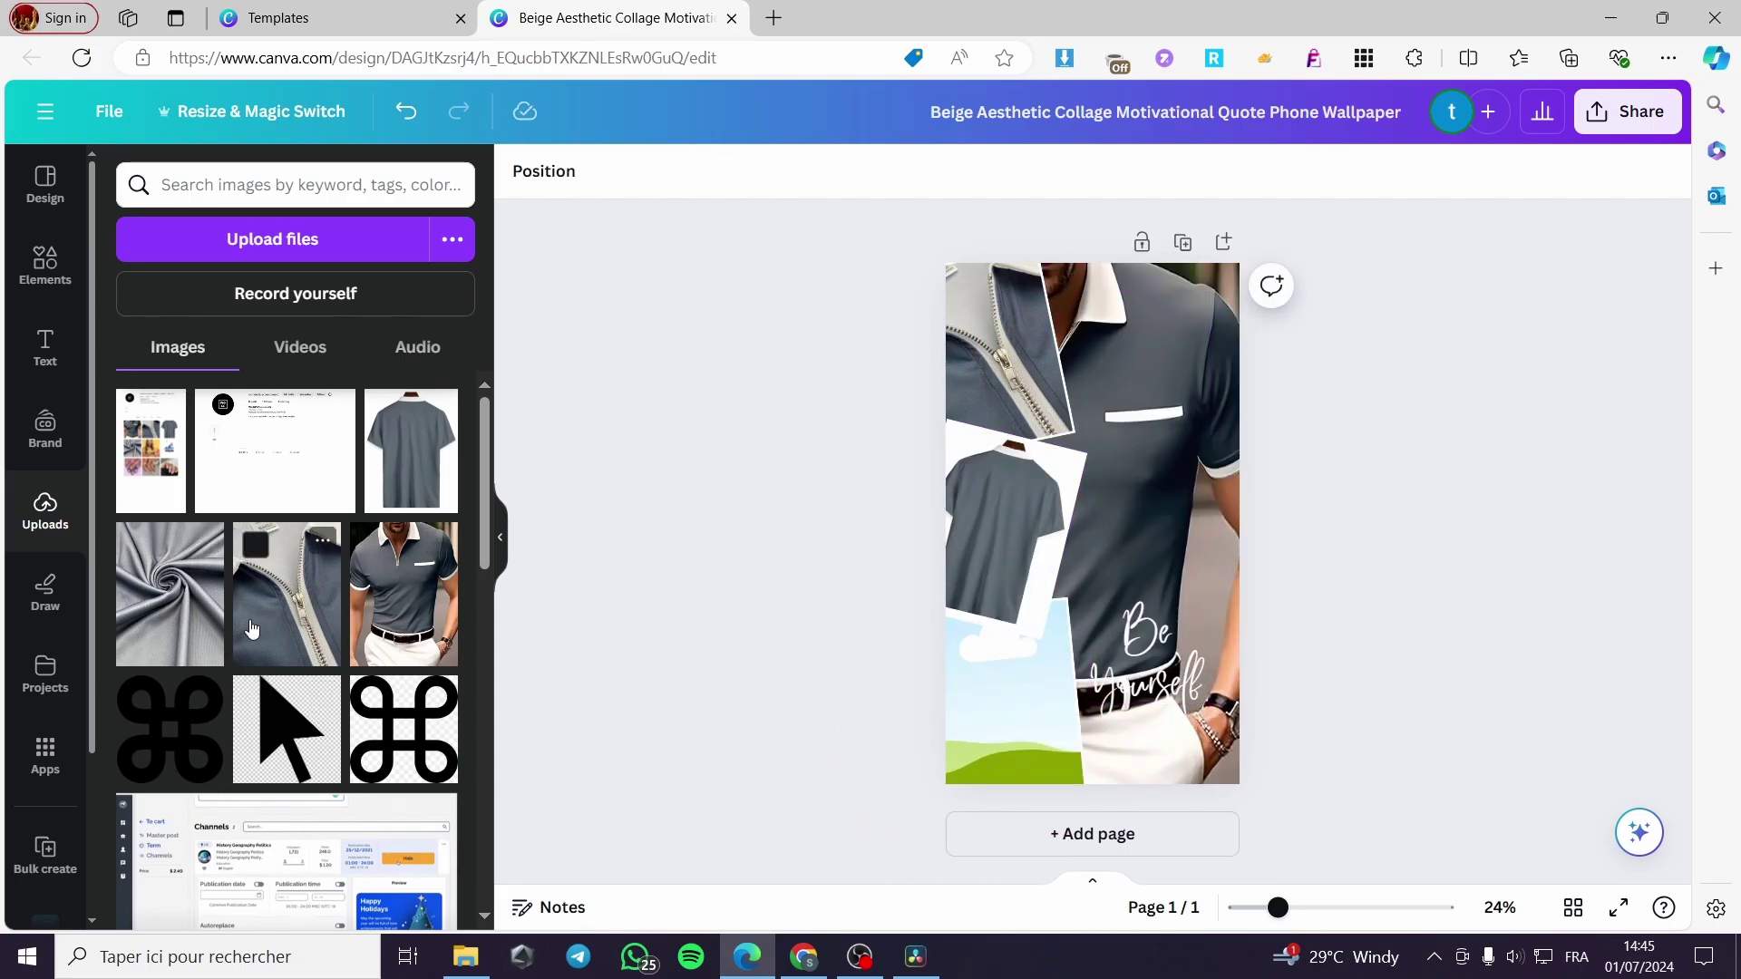
pyautogui.click(182, 613)
pyautogui.moveTo(1088, 526); pyautogui.dragTo(997, 716)
pyautogui.click(1448, 569)
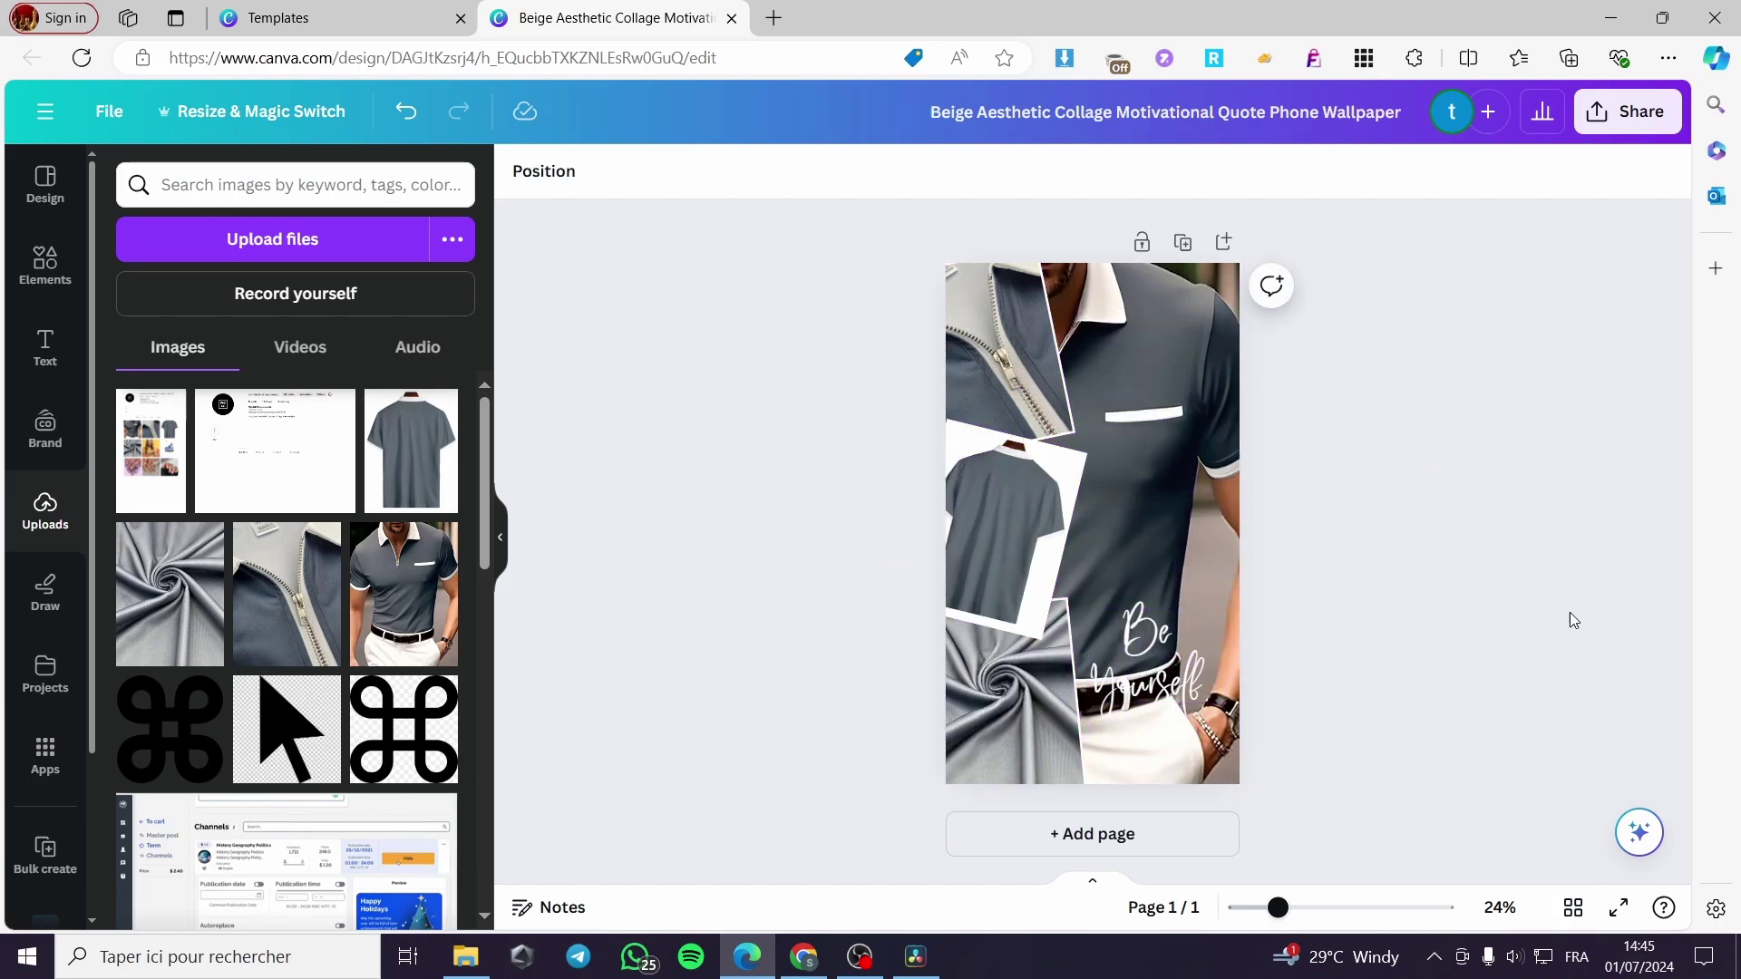
# - Add a blank second page and set its background to the light cream shade from the polo photo's colors
pyautogui.click(1132, 842)
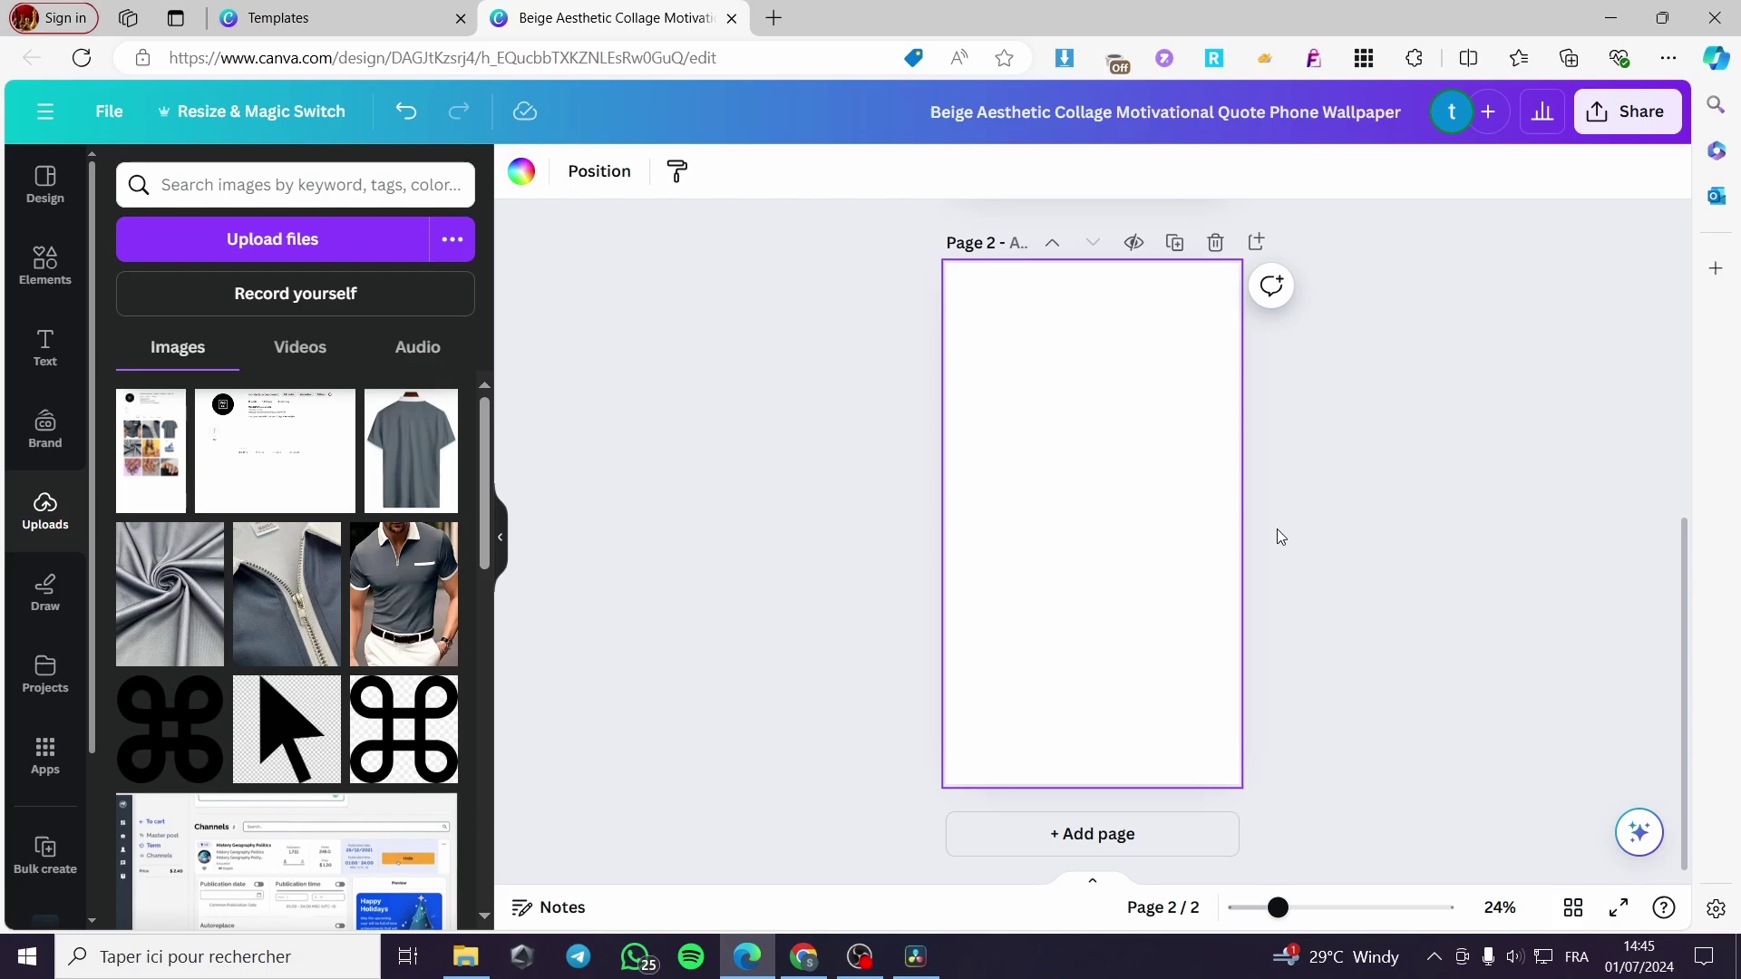
pyautogui.scroll(5, 1244, 692)
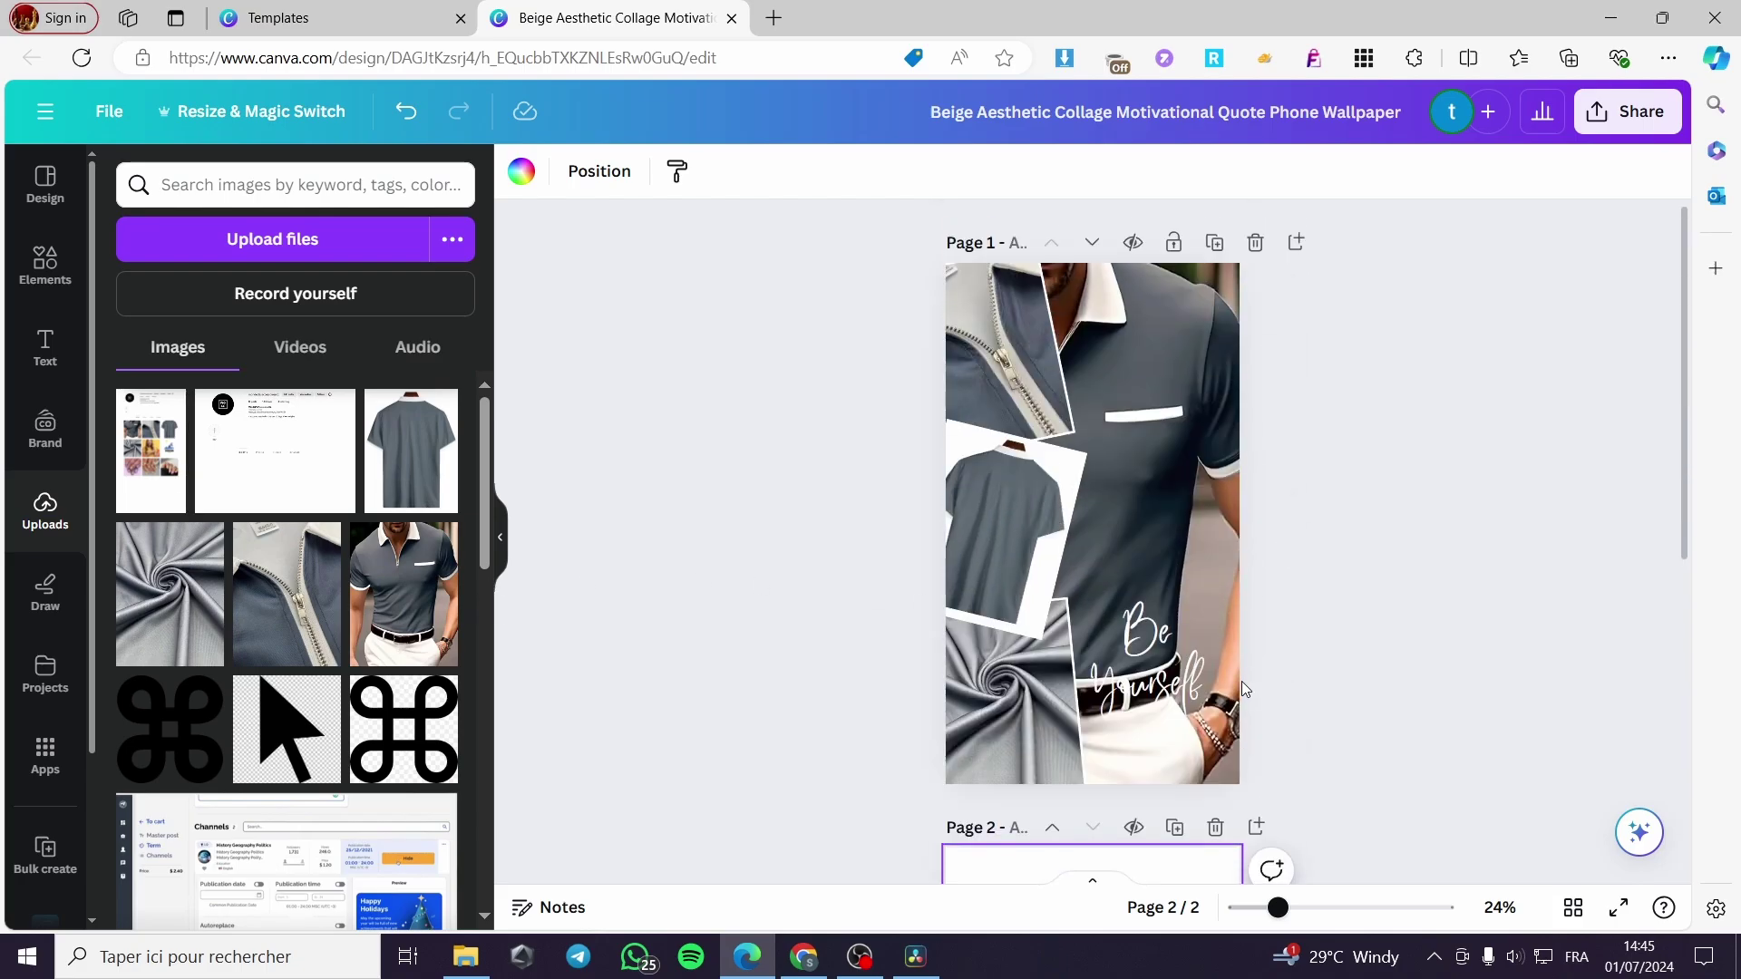
pyautogui.scroll(-3, 1226, 751)
pyautogui.scroll(3, 1226, 751)
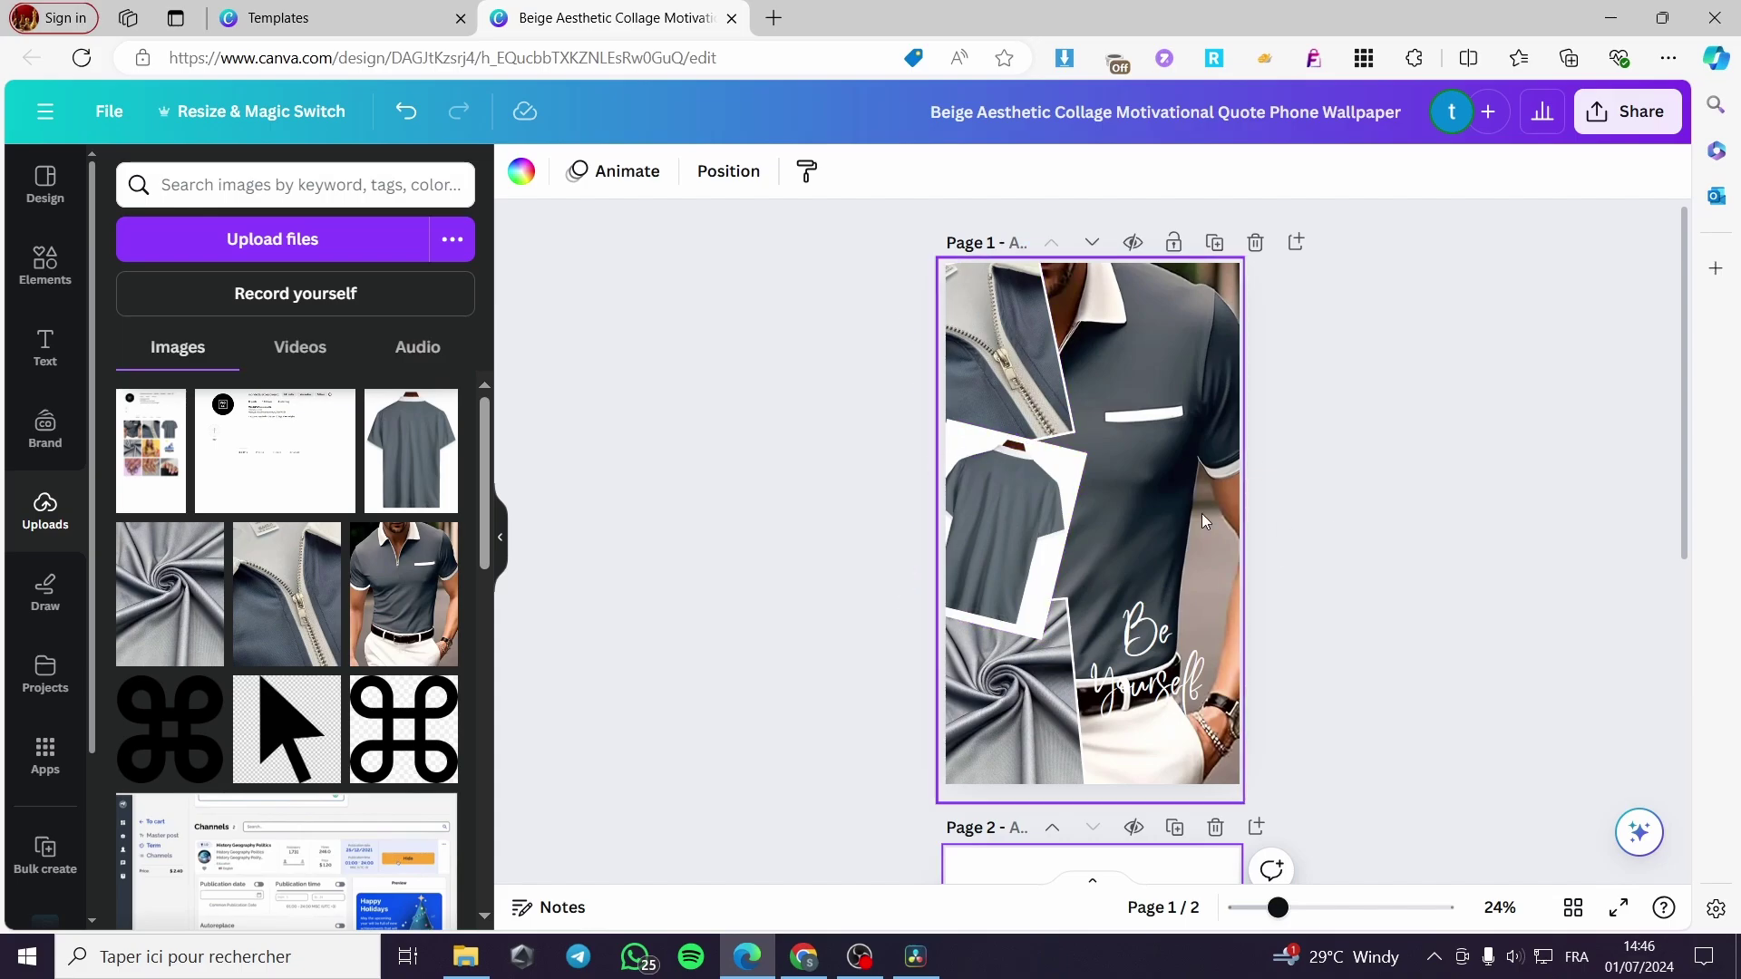
pyautogui.scroll(-4, 1201, 513)
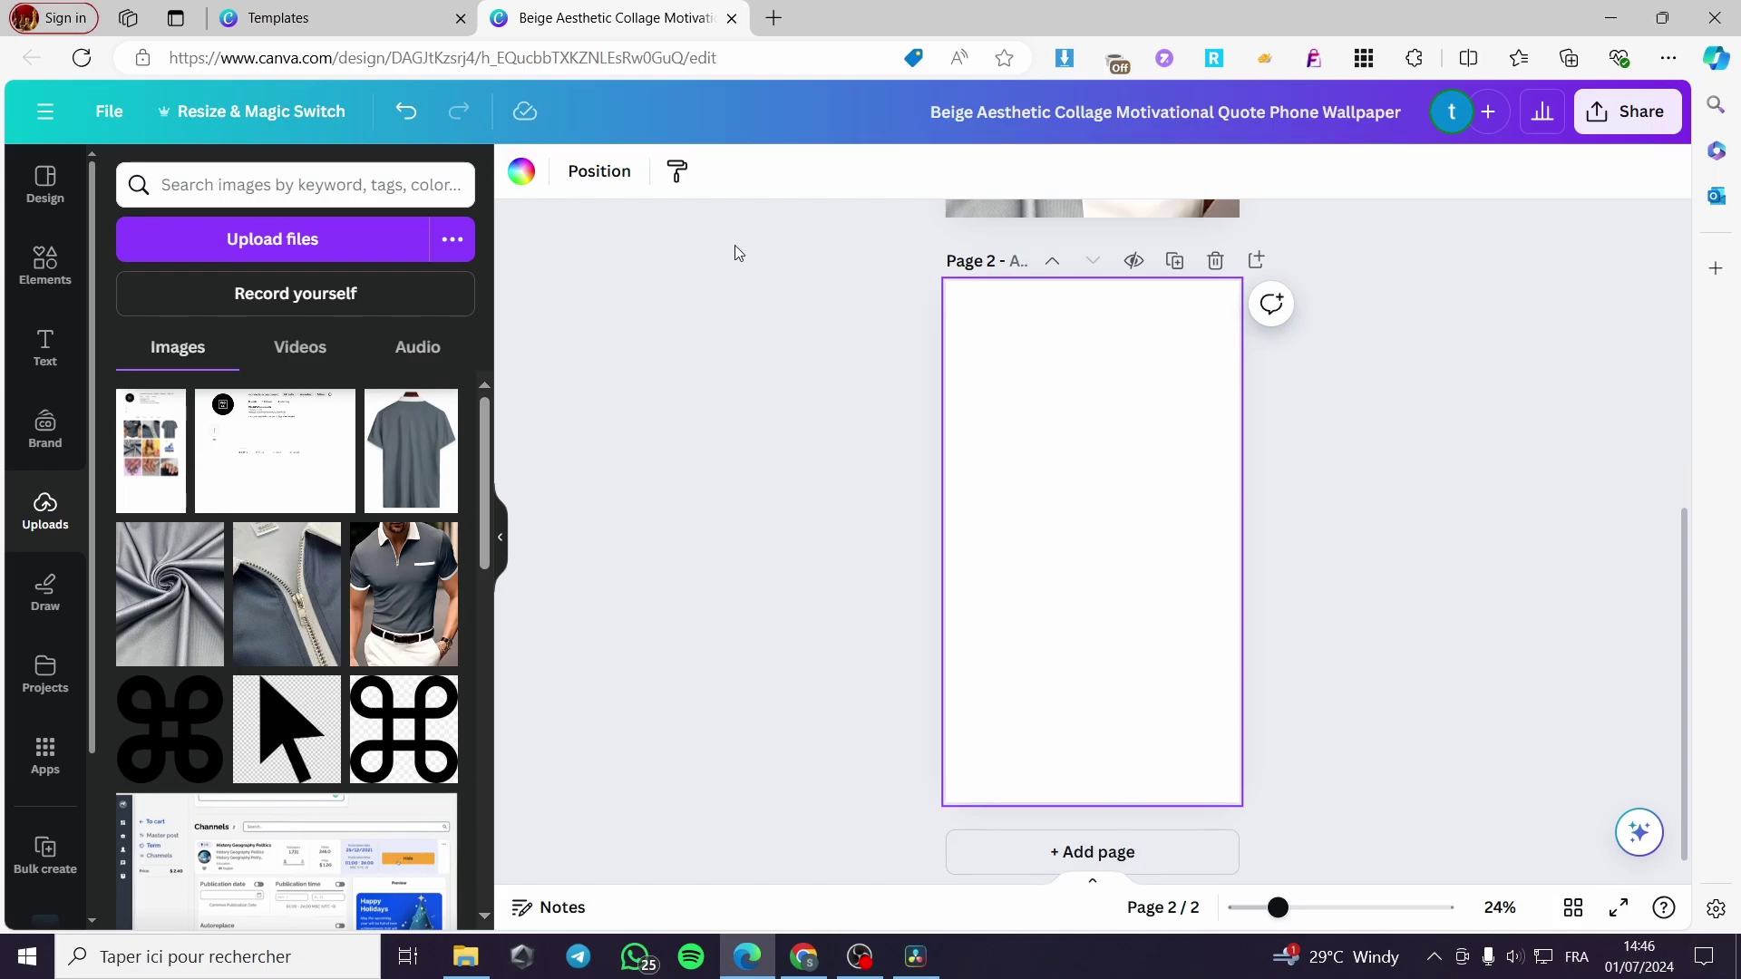
pyautogui.click(524, 173)
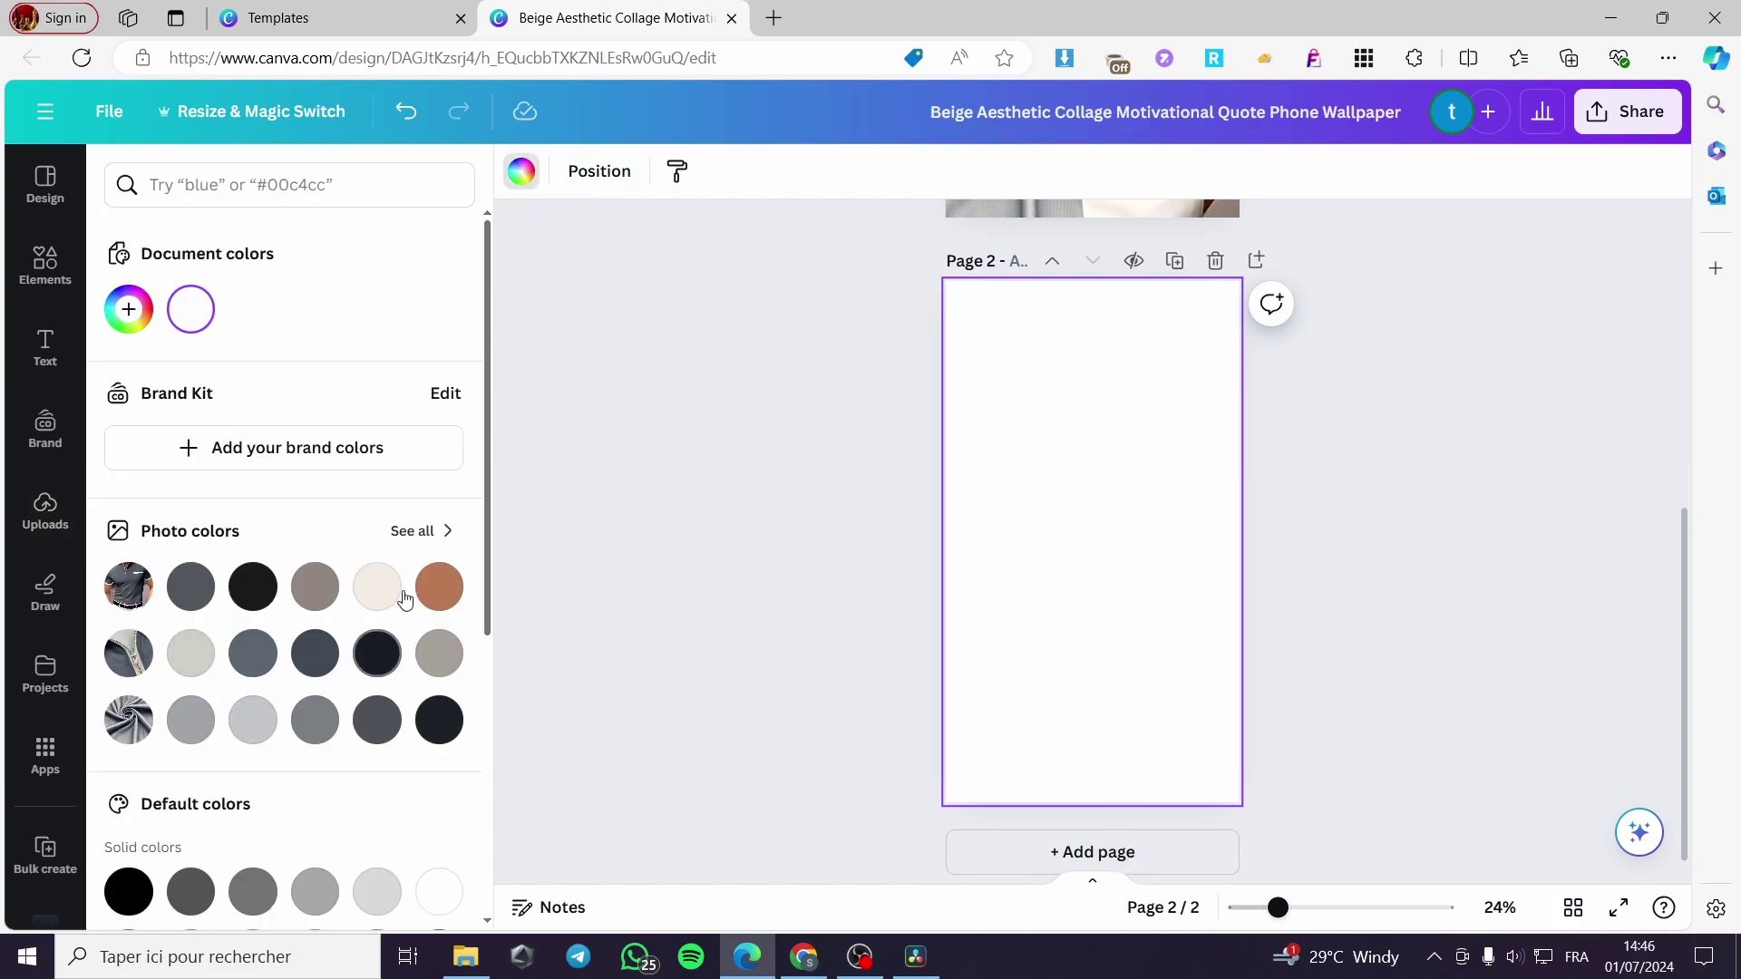
pyautogui.click(377, 587)
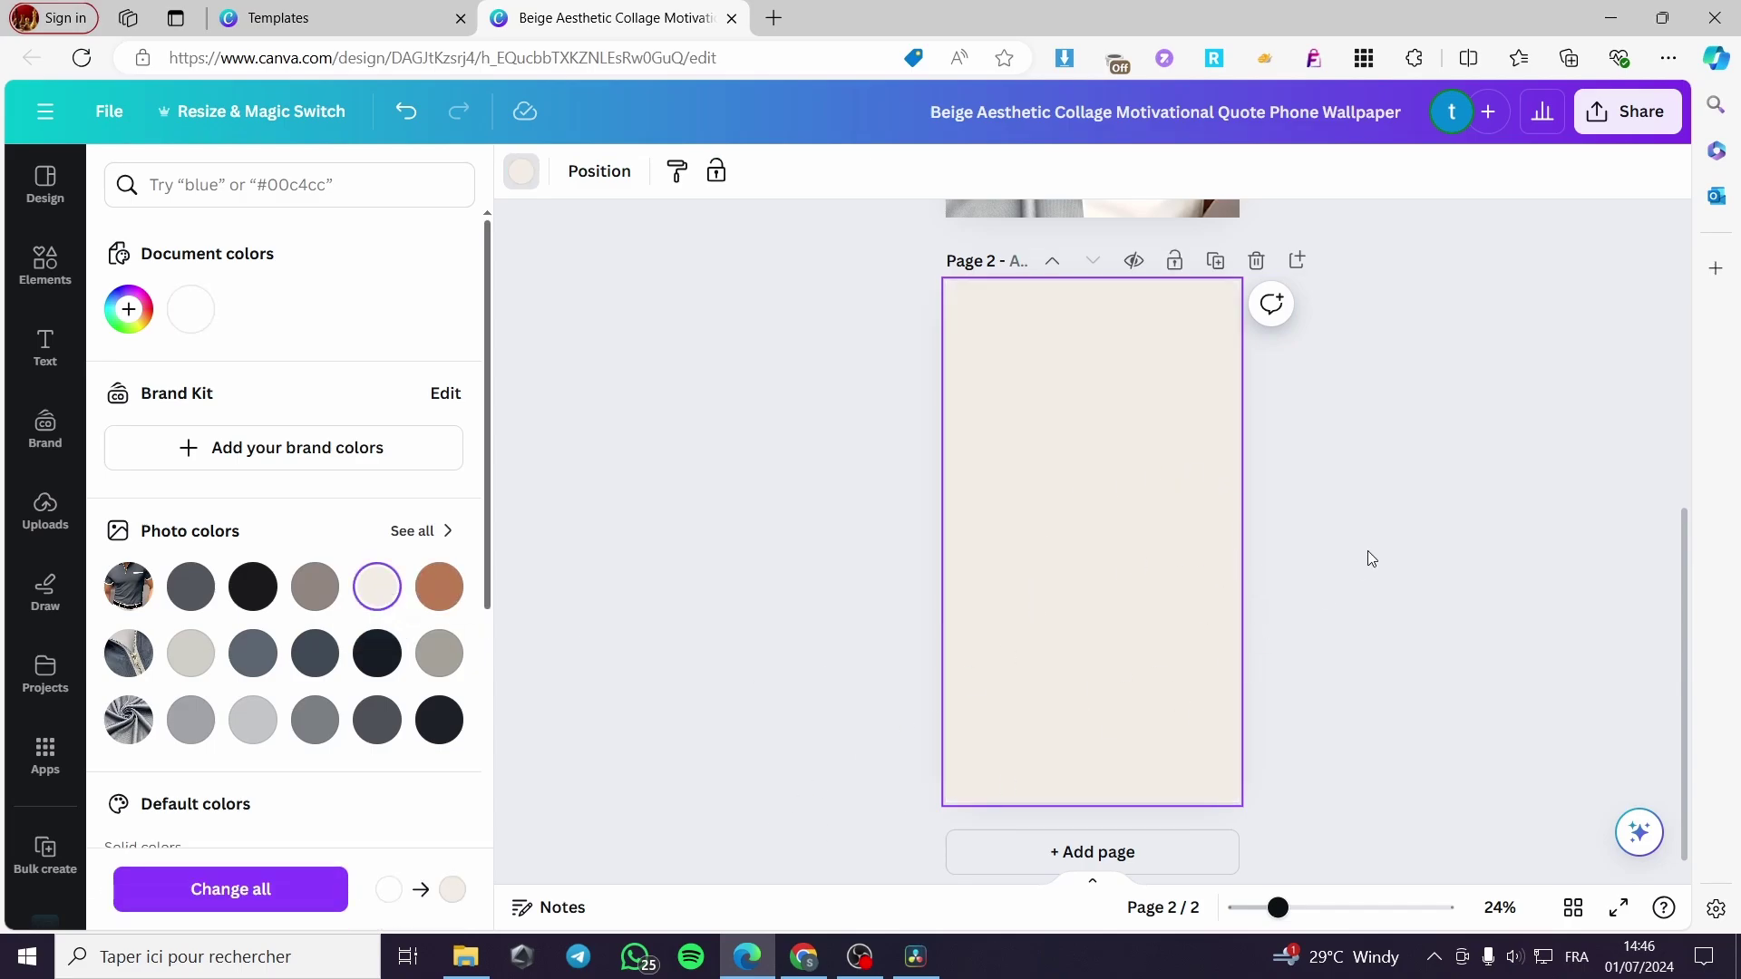
pyautogui.click(1363, 510)
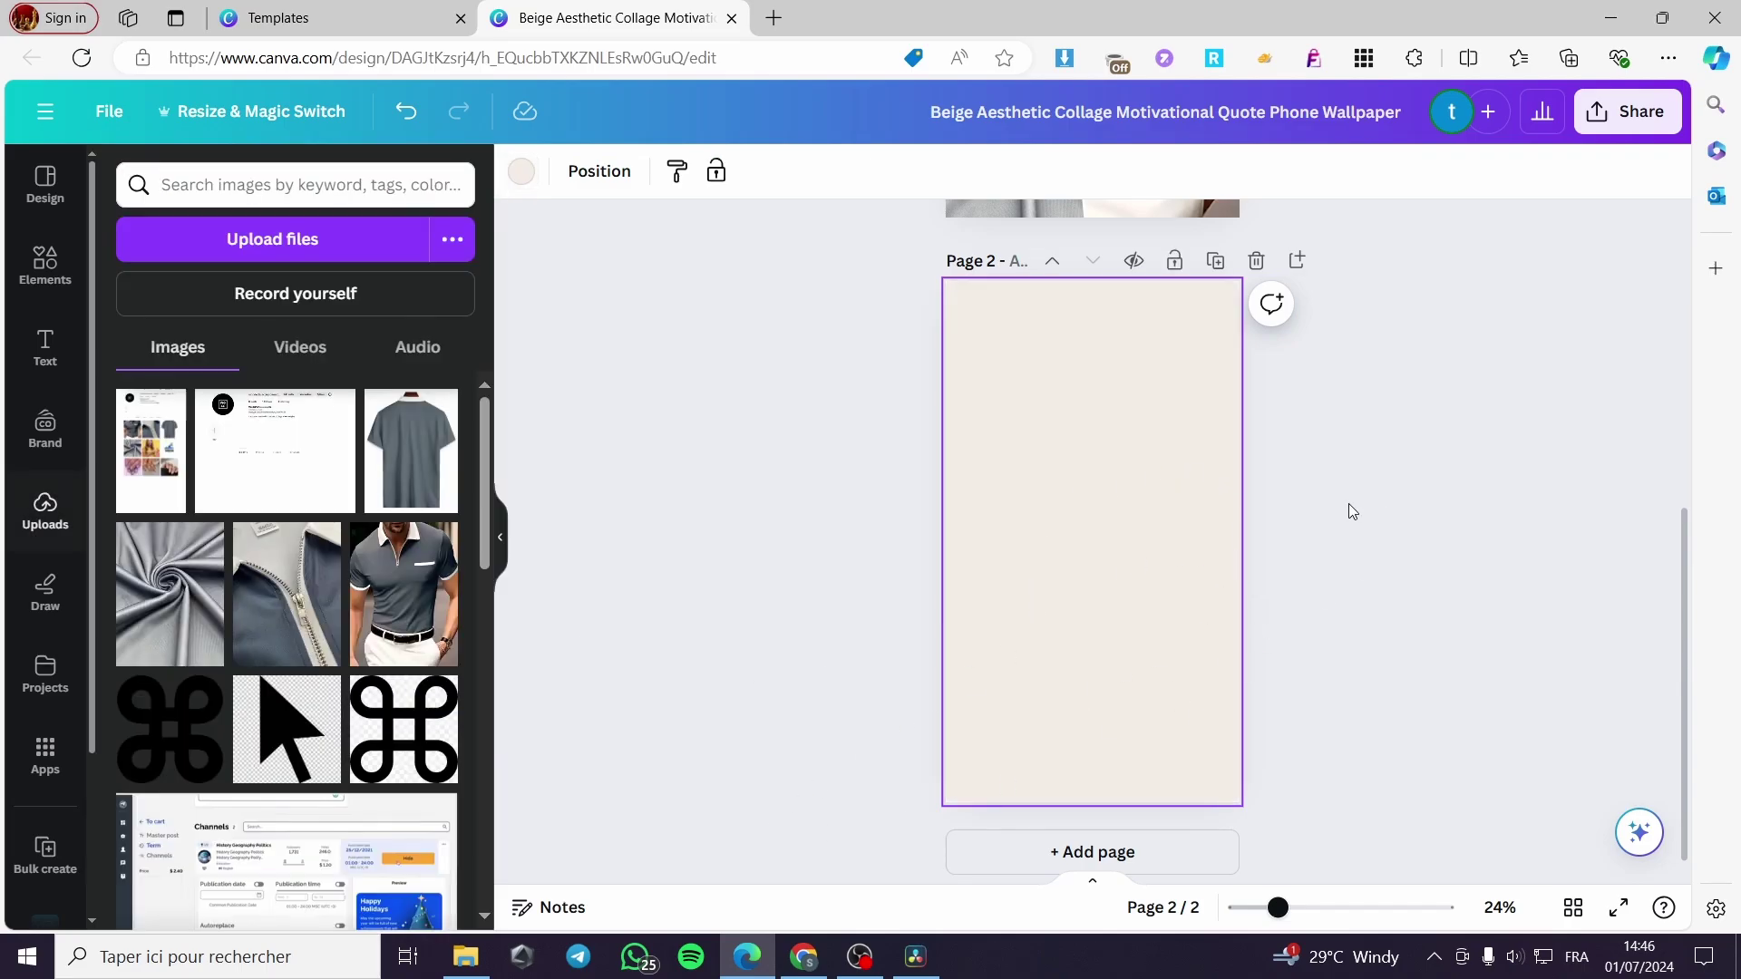
# - Search the elements for "paper" and add the crumpled white paper photo to page 2
pyautogui.click(58, 270)
pyautogui.click(327, 186)
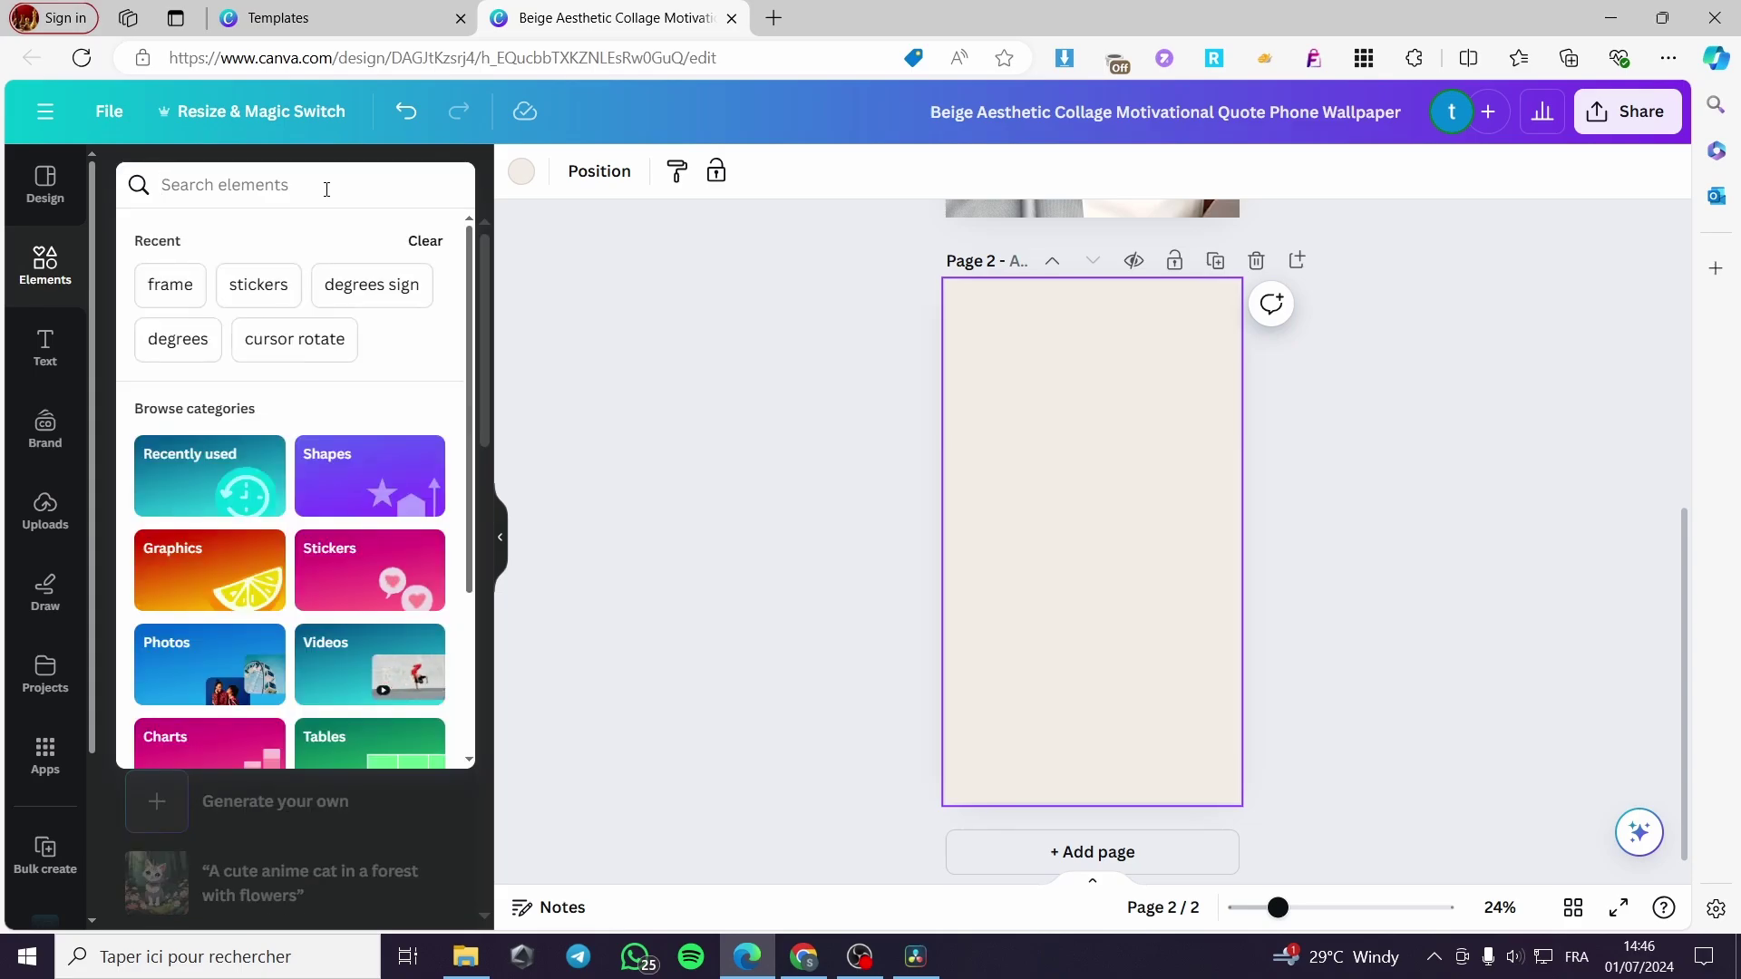
pyautogui.write('paper')
pyautogui.press('Return')
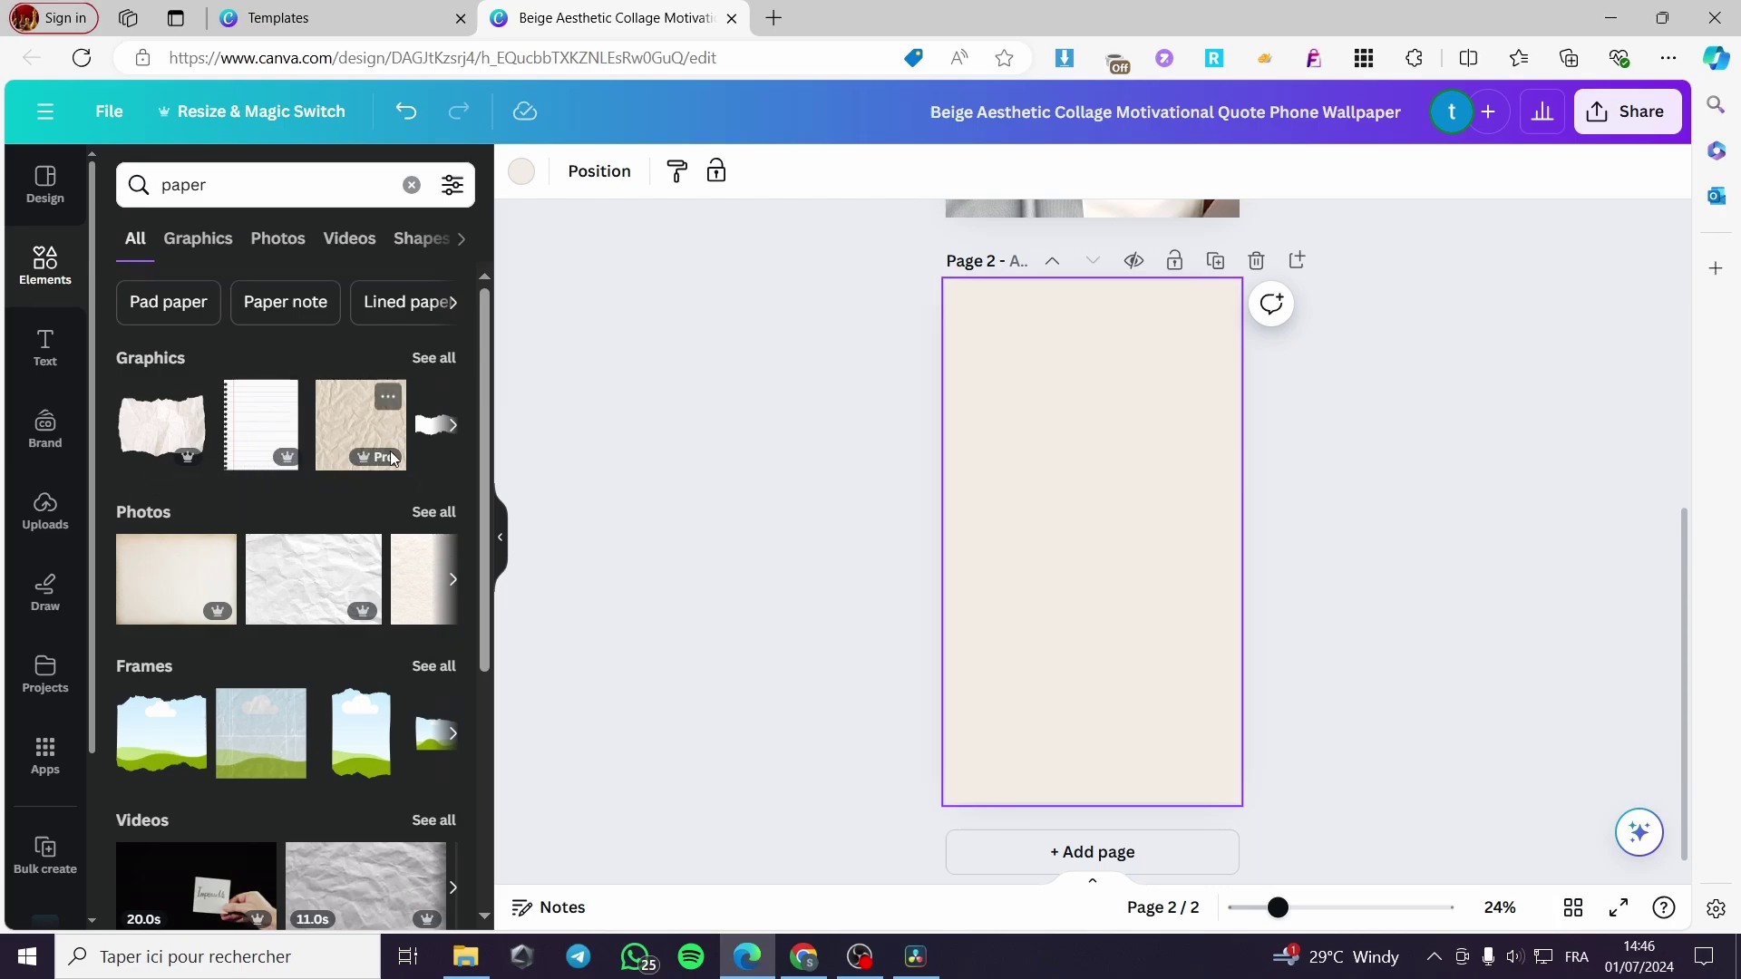
pyautogui.click(315, 590)
# - Rotate the crumpled paper photo to portrait and enlarge it until it covers all of page 2
pyautogui.moveTo(1079, 518)
pyautogui.mouseDown()
pyautogui.moveTo(1084, 536)
pyautogui.moveTo(1075, 500)
pyautogui.mouseUp()
pyautogui.moveTo(1093, 659); pyautogui.dragTo(1330, 528)
pyautogui.moveTo(1127, 535); pyautogui.dragTo(1049, 696)
pyautogui.moveTo(1100, 566); pyautogui.dragTo(1283, 186)
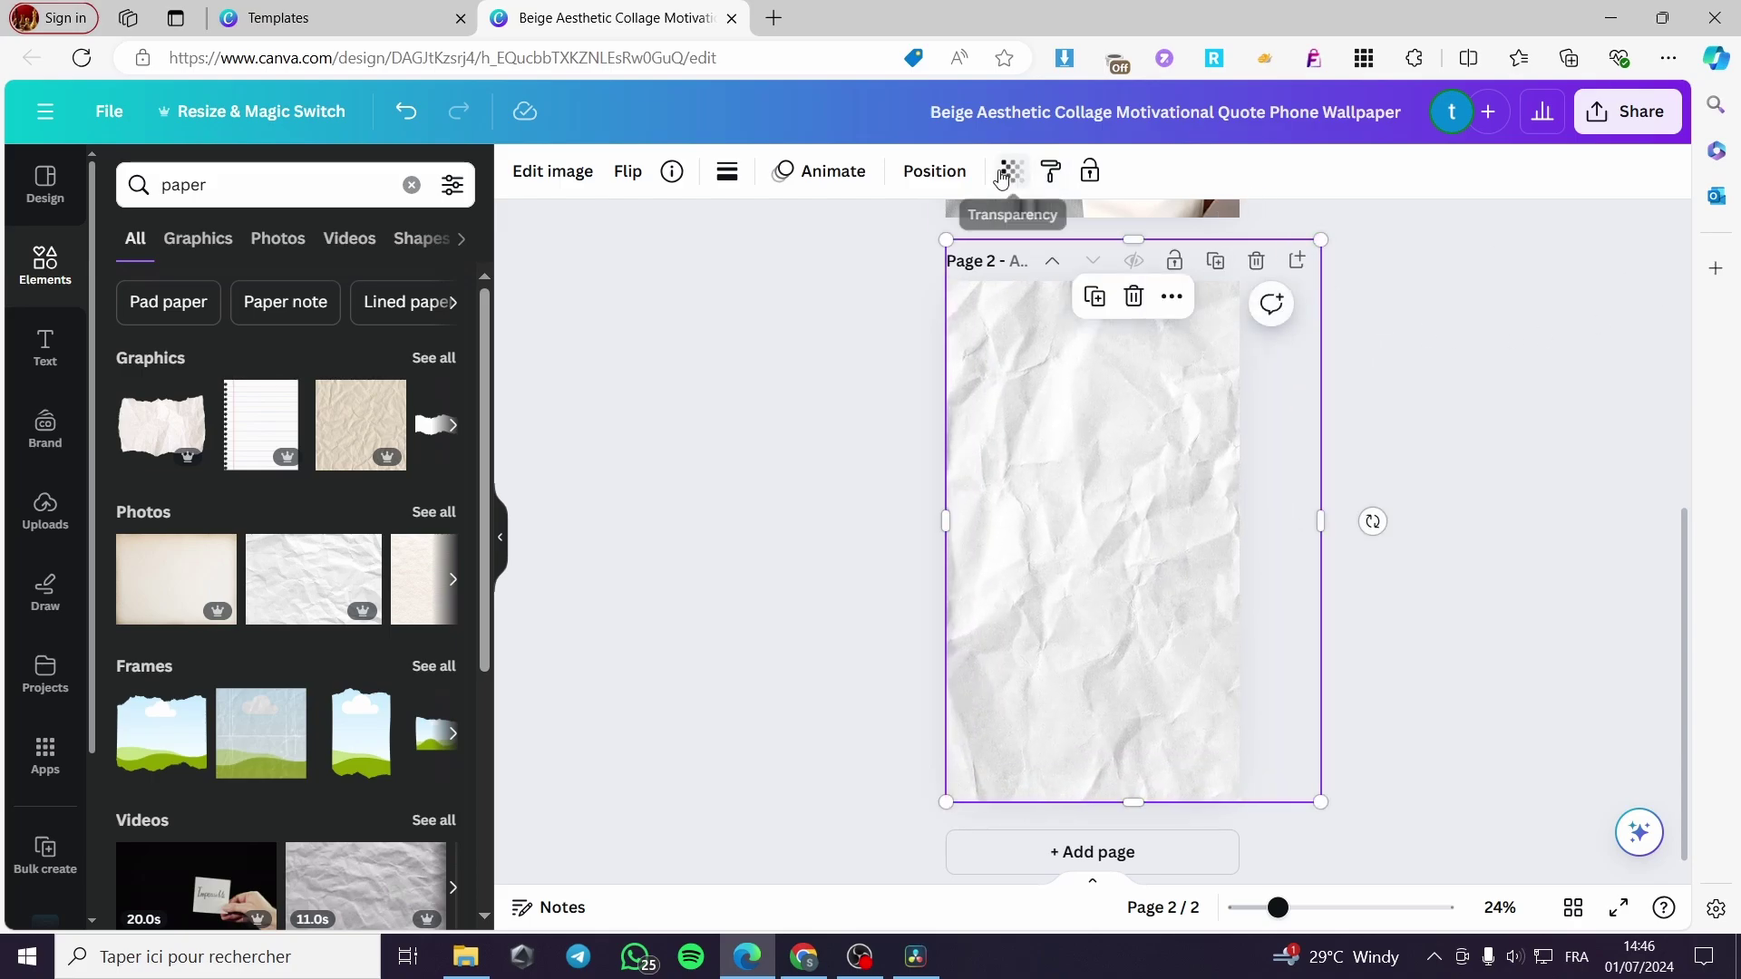
# - Set the crumpled paper photo's transparency to 10 and deselect it
pyautogui.click(1004, 175)
pyautogui.moveTo(948, 283); pyautogui.dragTo(832, 295)
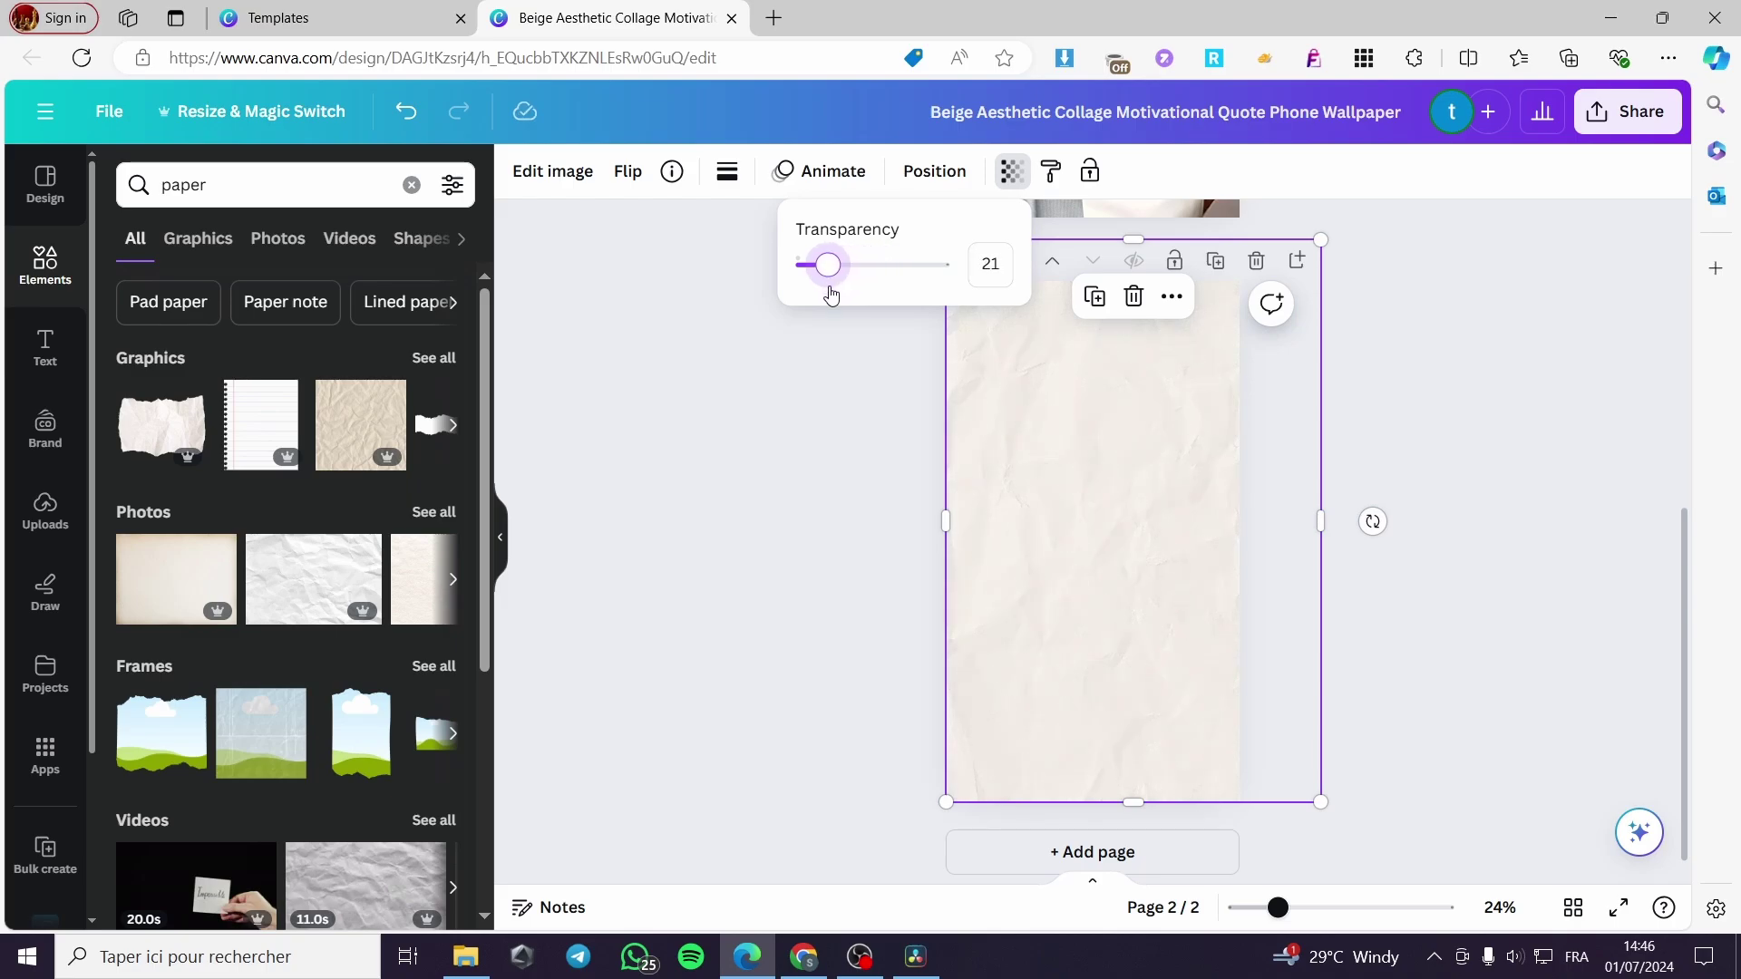
pyautogui.press('Escape')
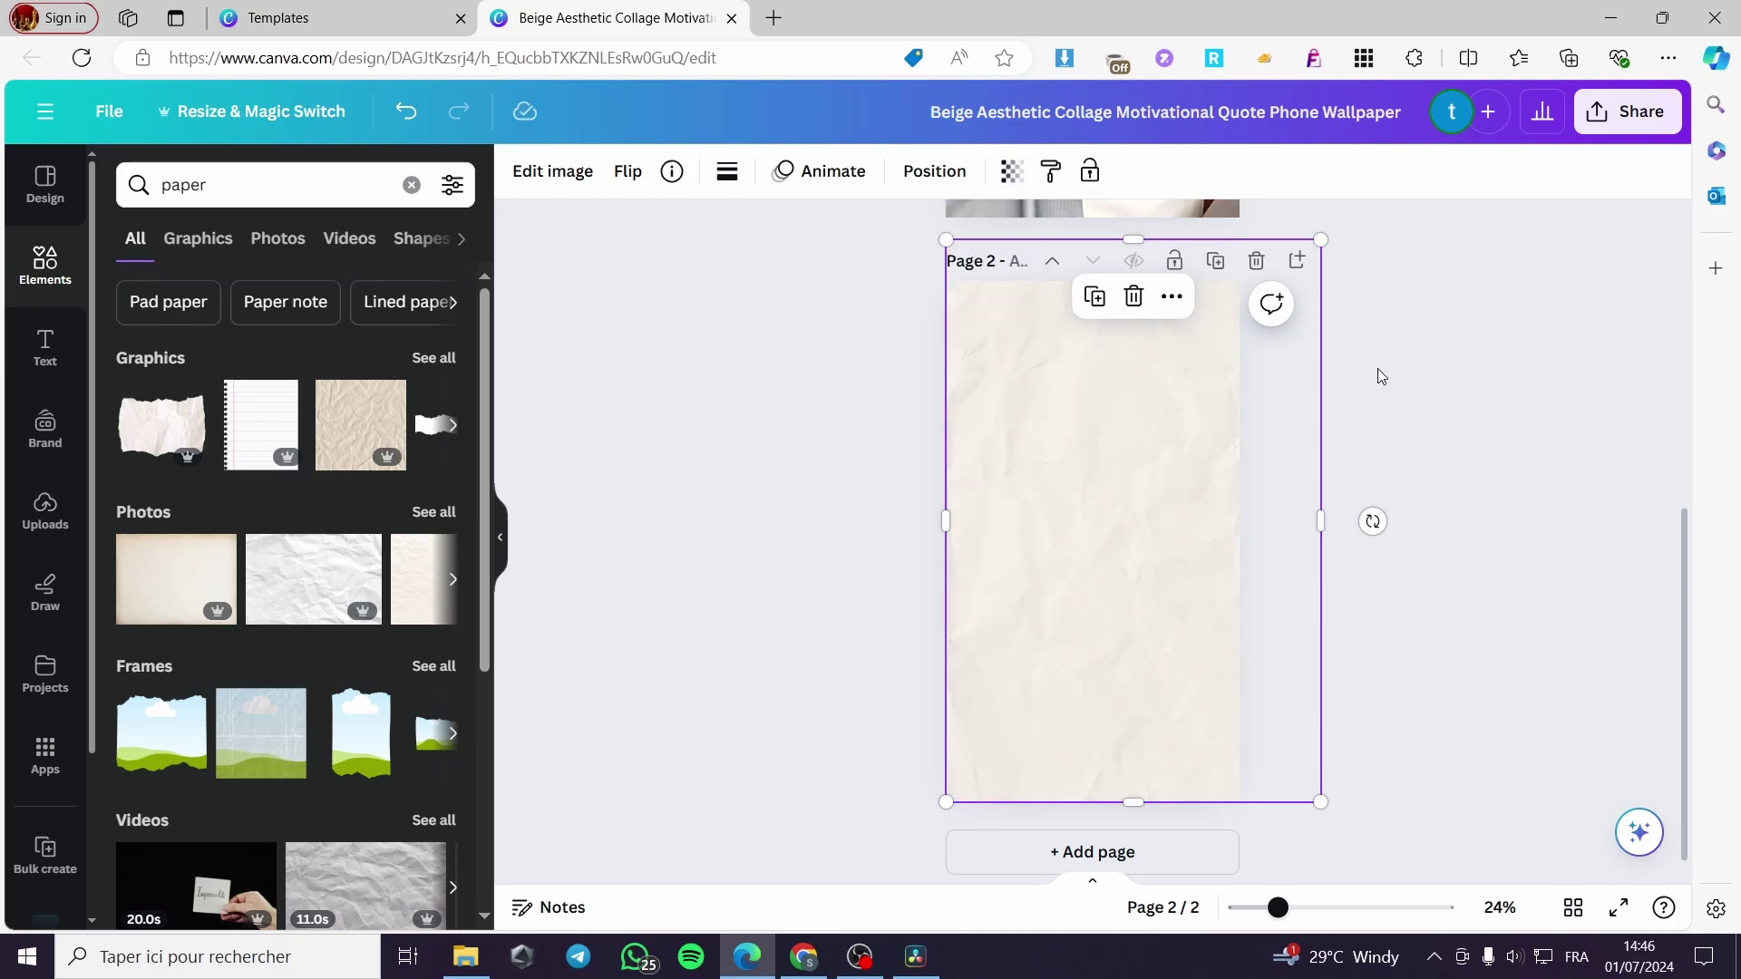
pyautogui.click(1012, 171)
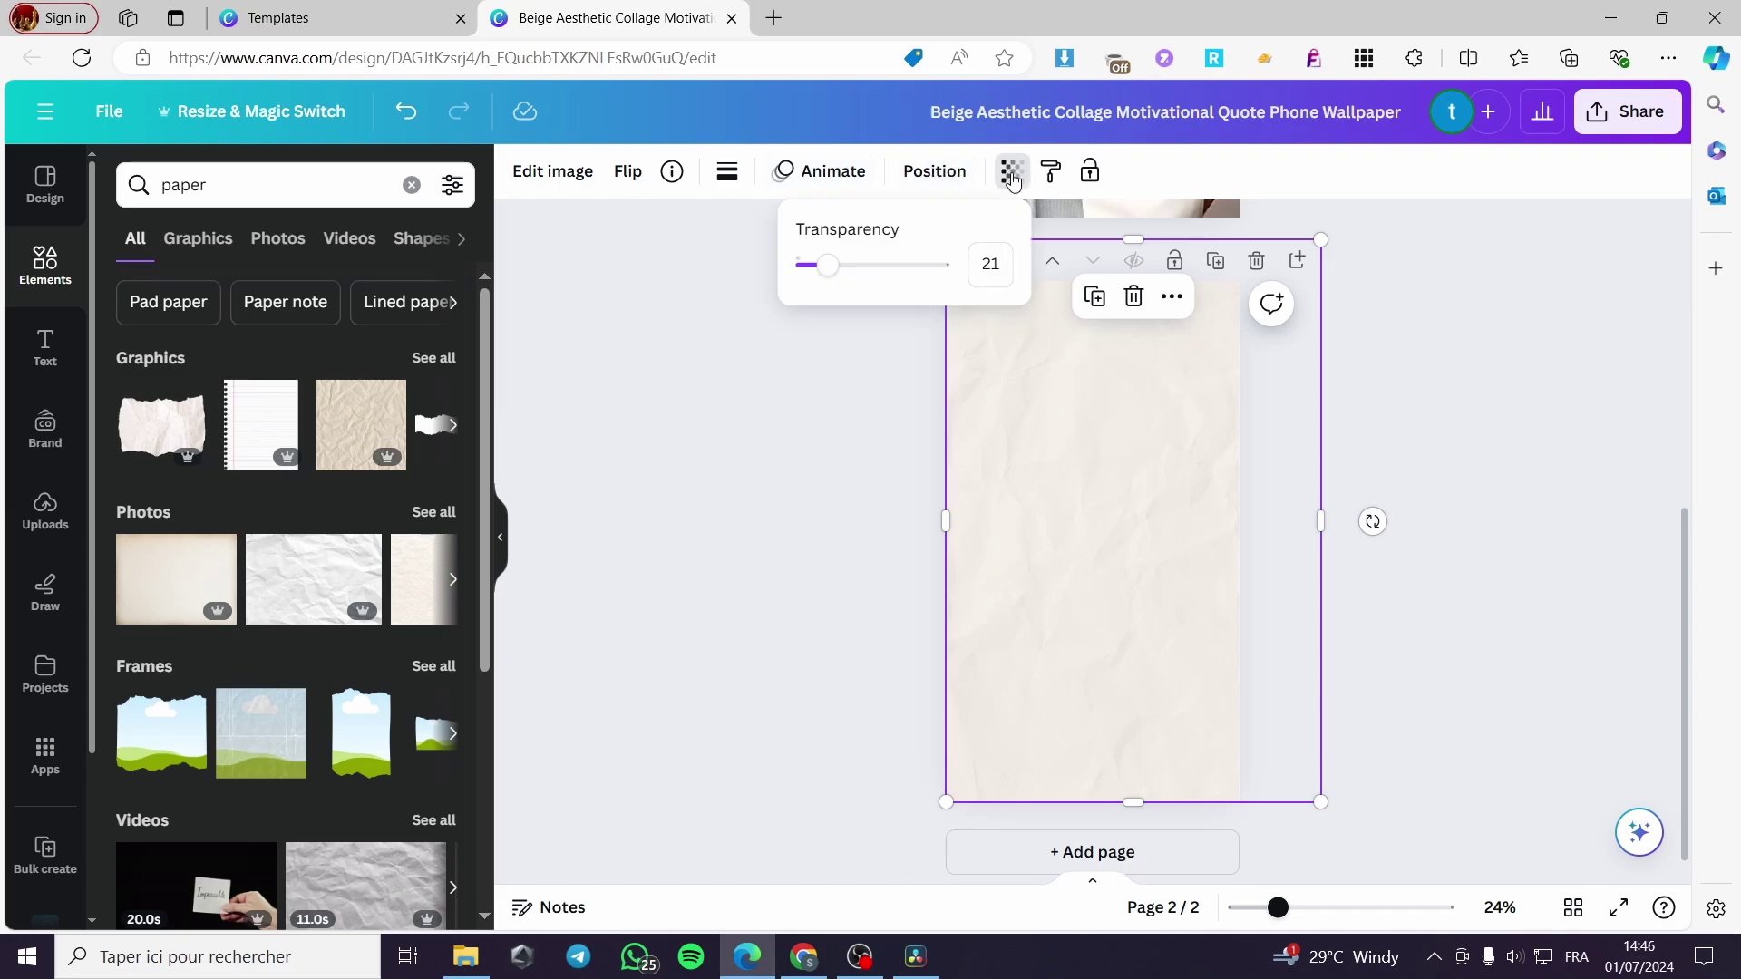
pyautogui.moveTo(833, 275); pyautogui.dragTo(813, 282)
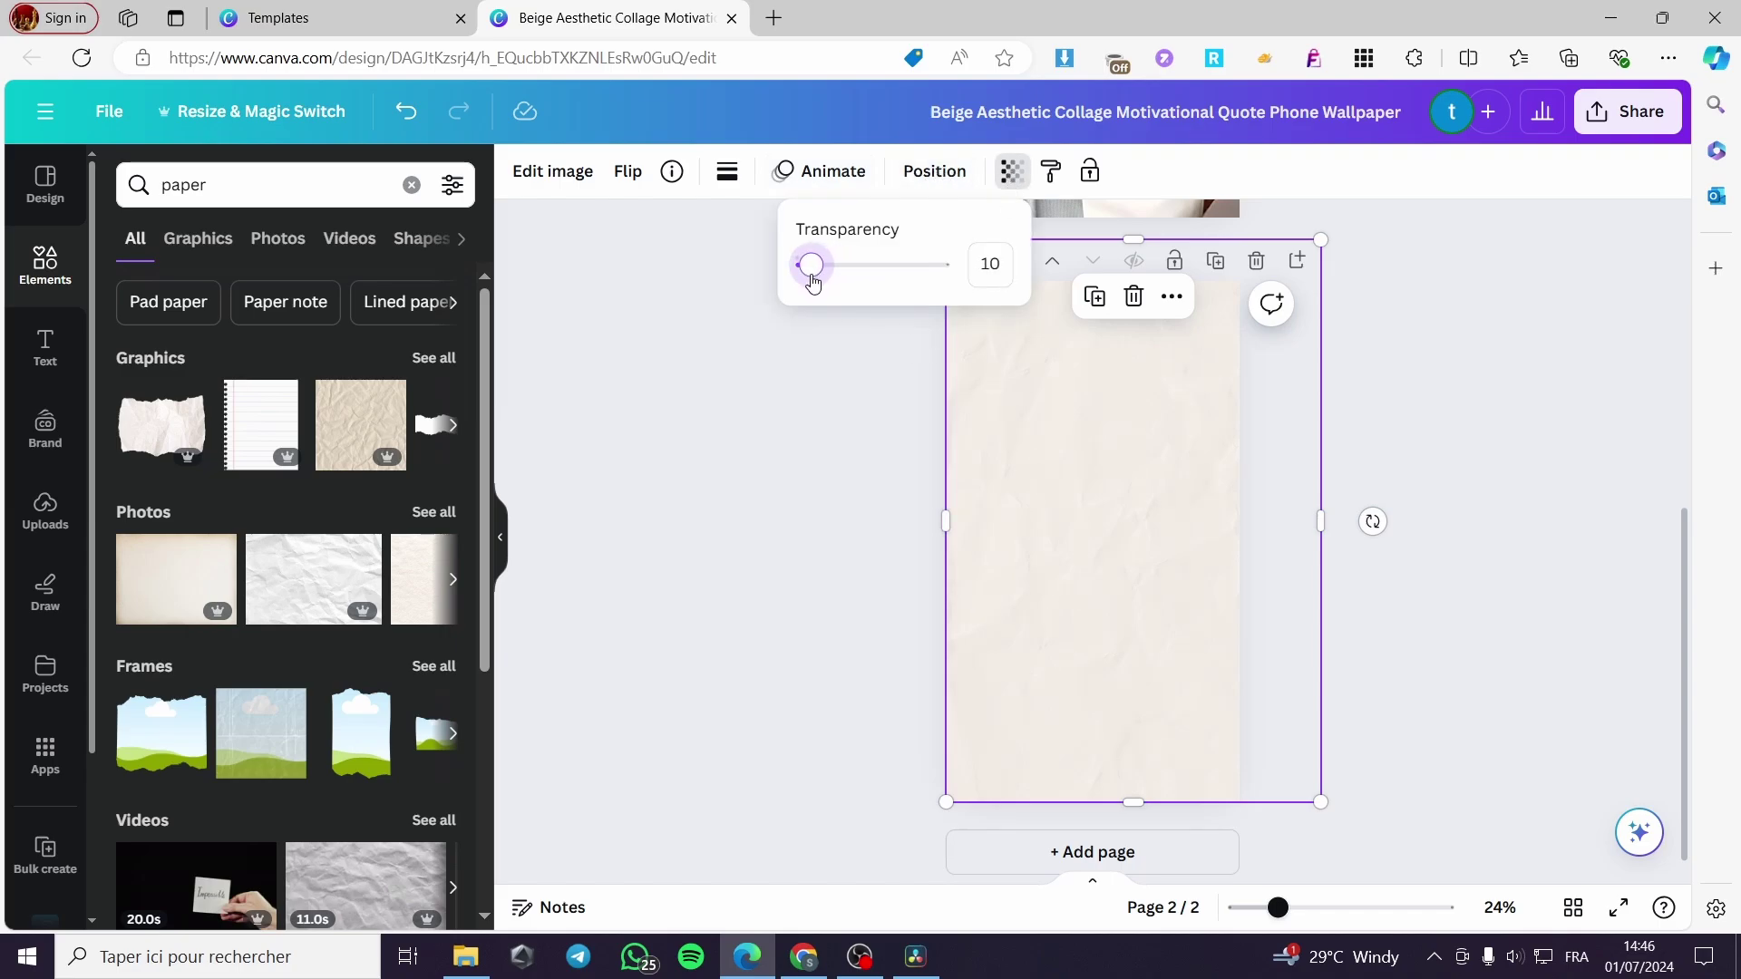
pyautogui.press('Escape')
pyautogui.press('Escape')
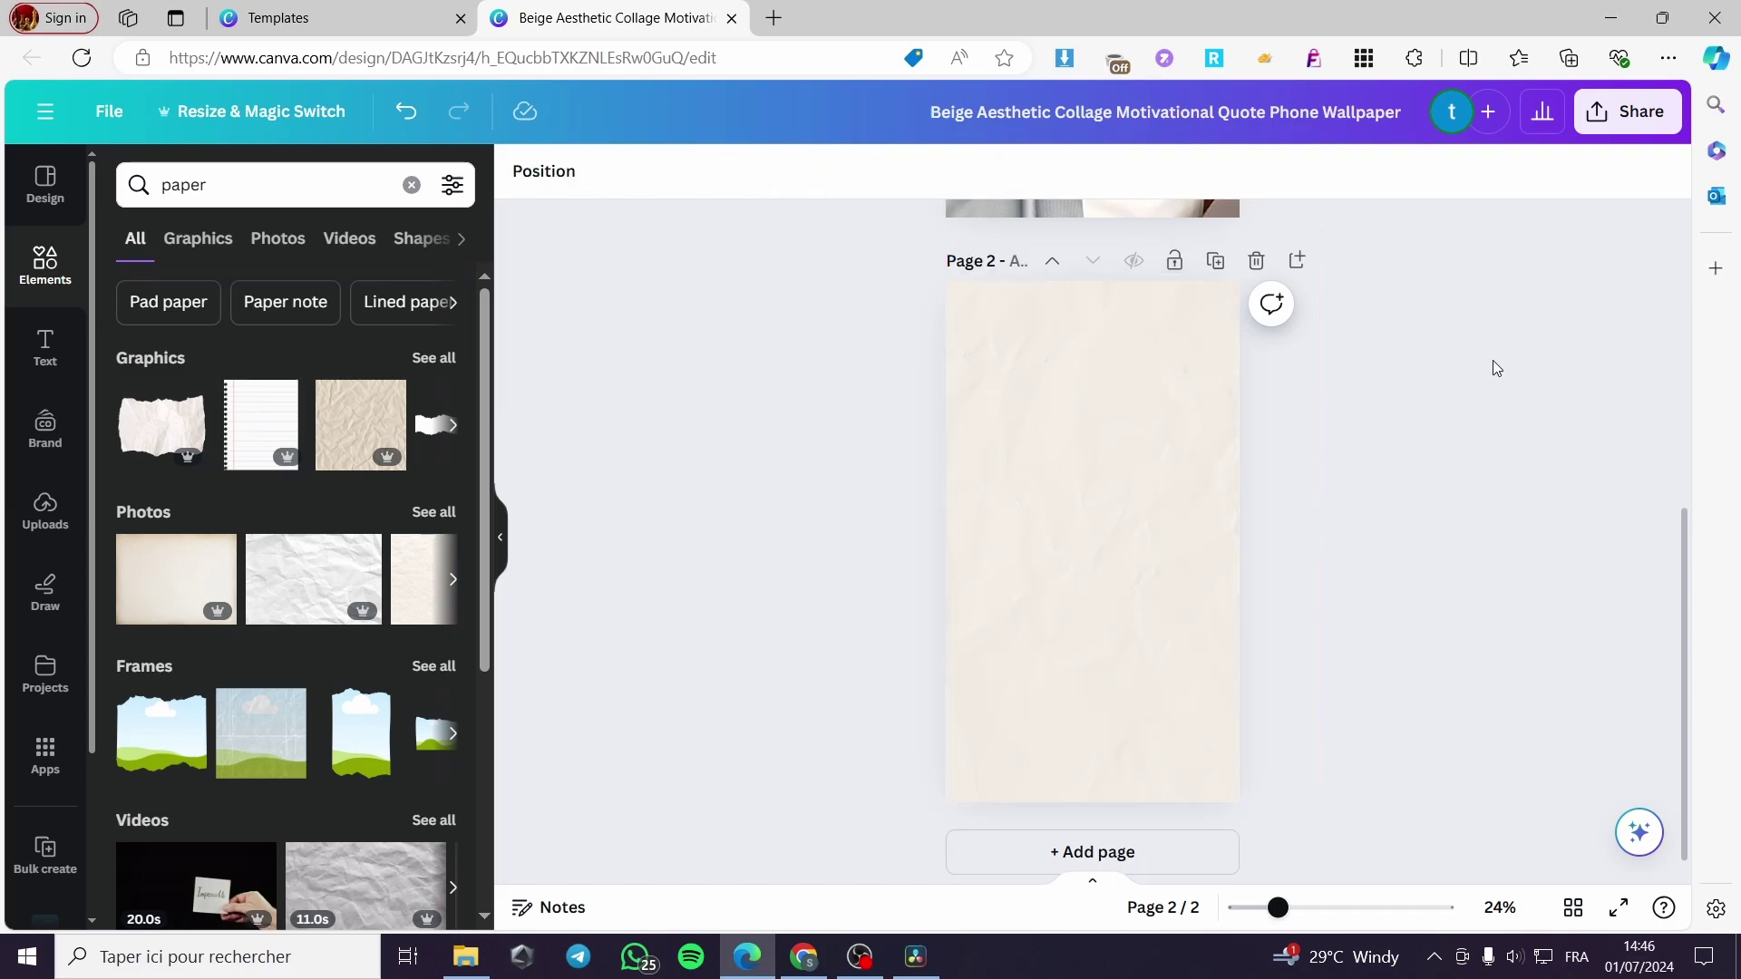
# - Search the elements for "frame" and show all results in the Frames category
pyautogui.click(1243, 589)
pyautogui.click(1487, 555)
pyautogui.click(50, 276)
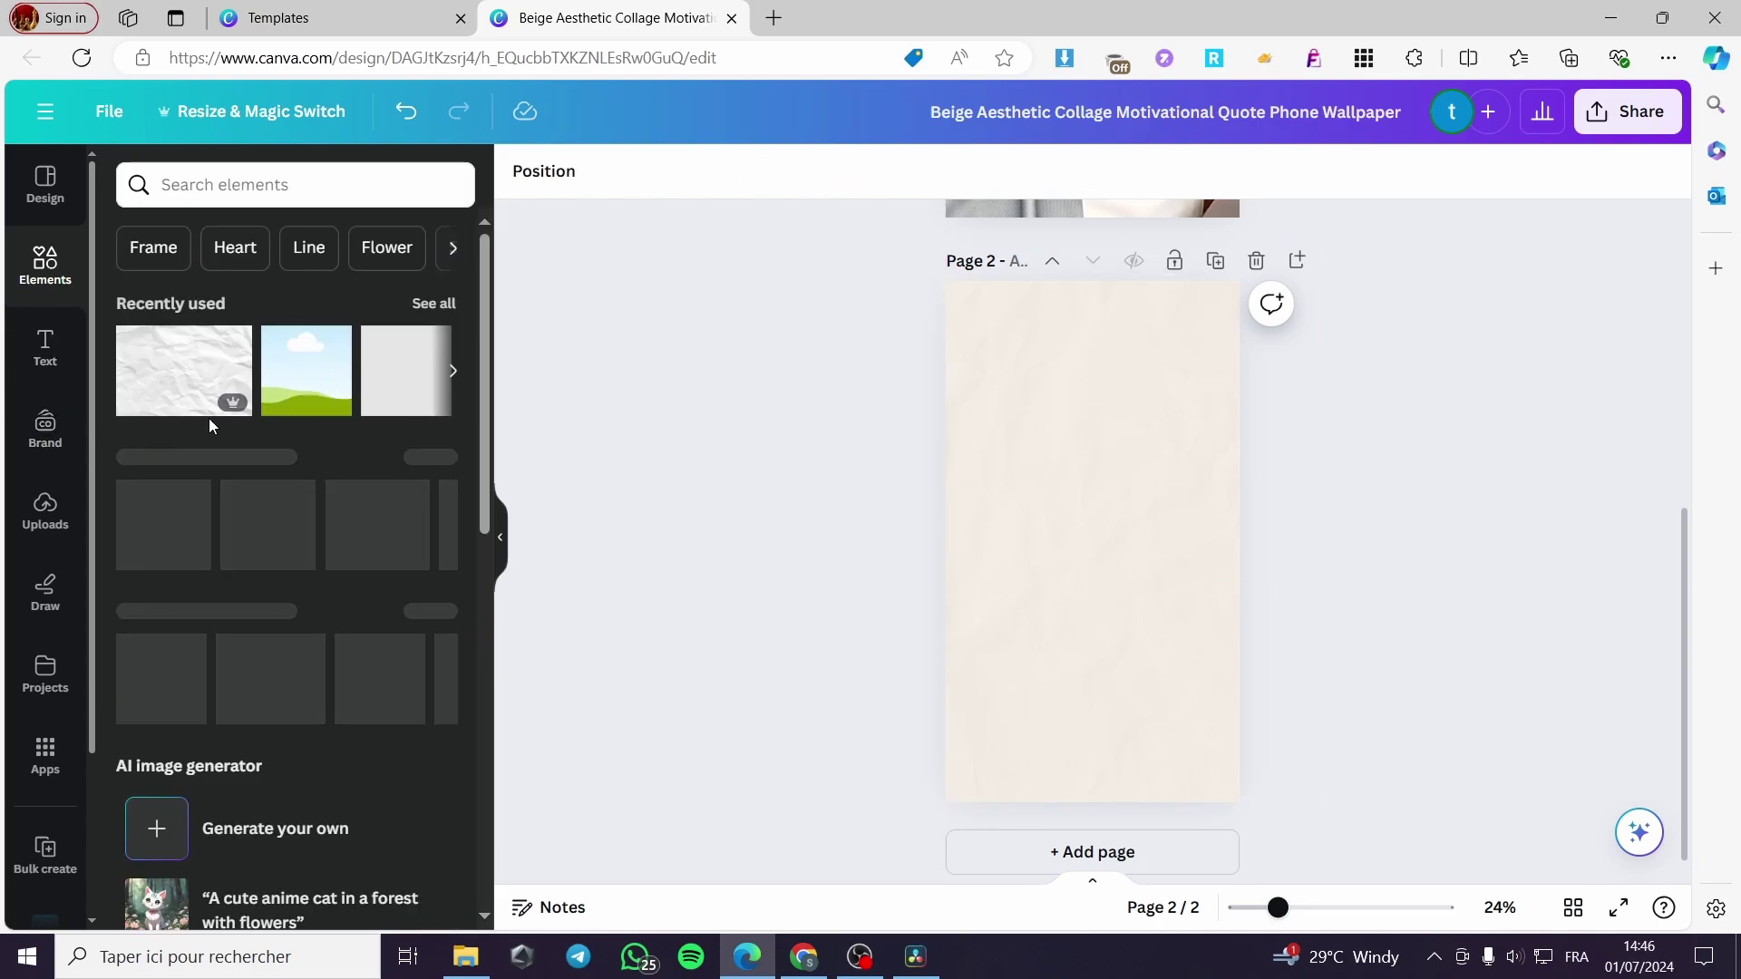
pyautogui.click(356, 190)
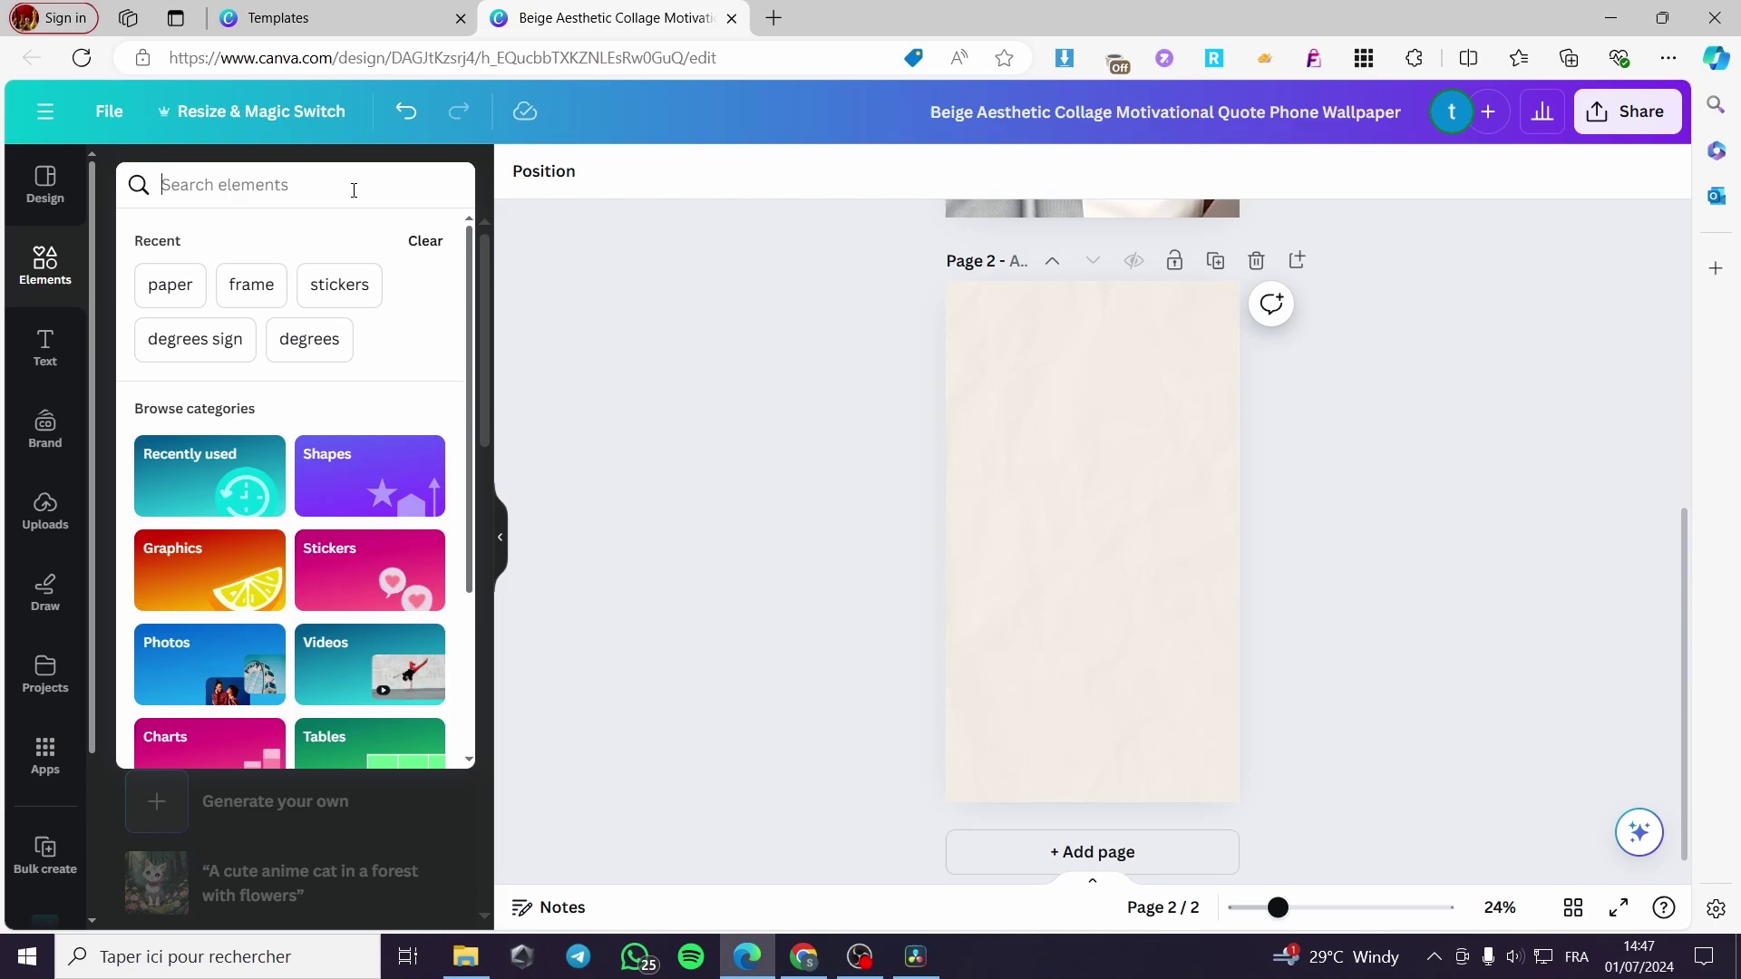
pyautogui.write('s')
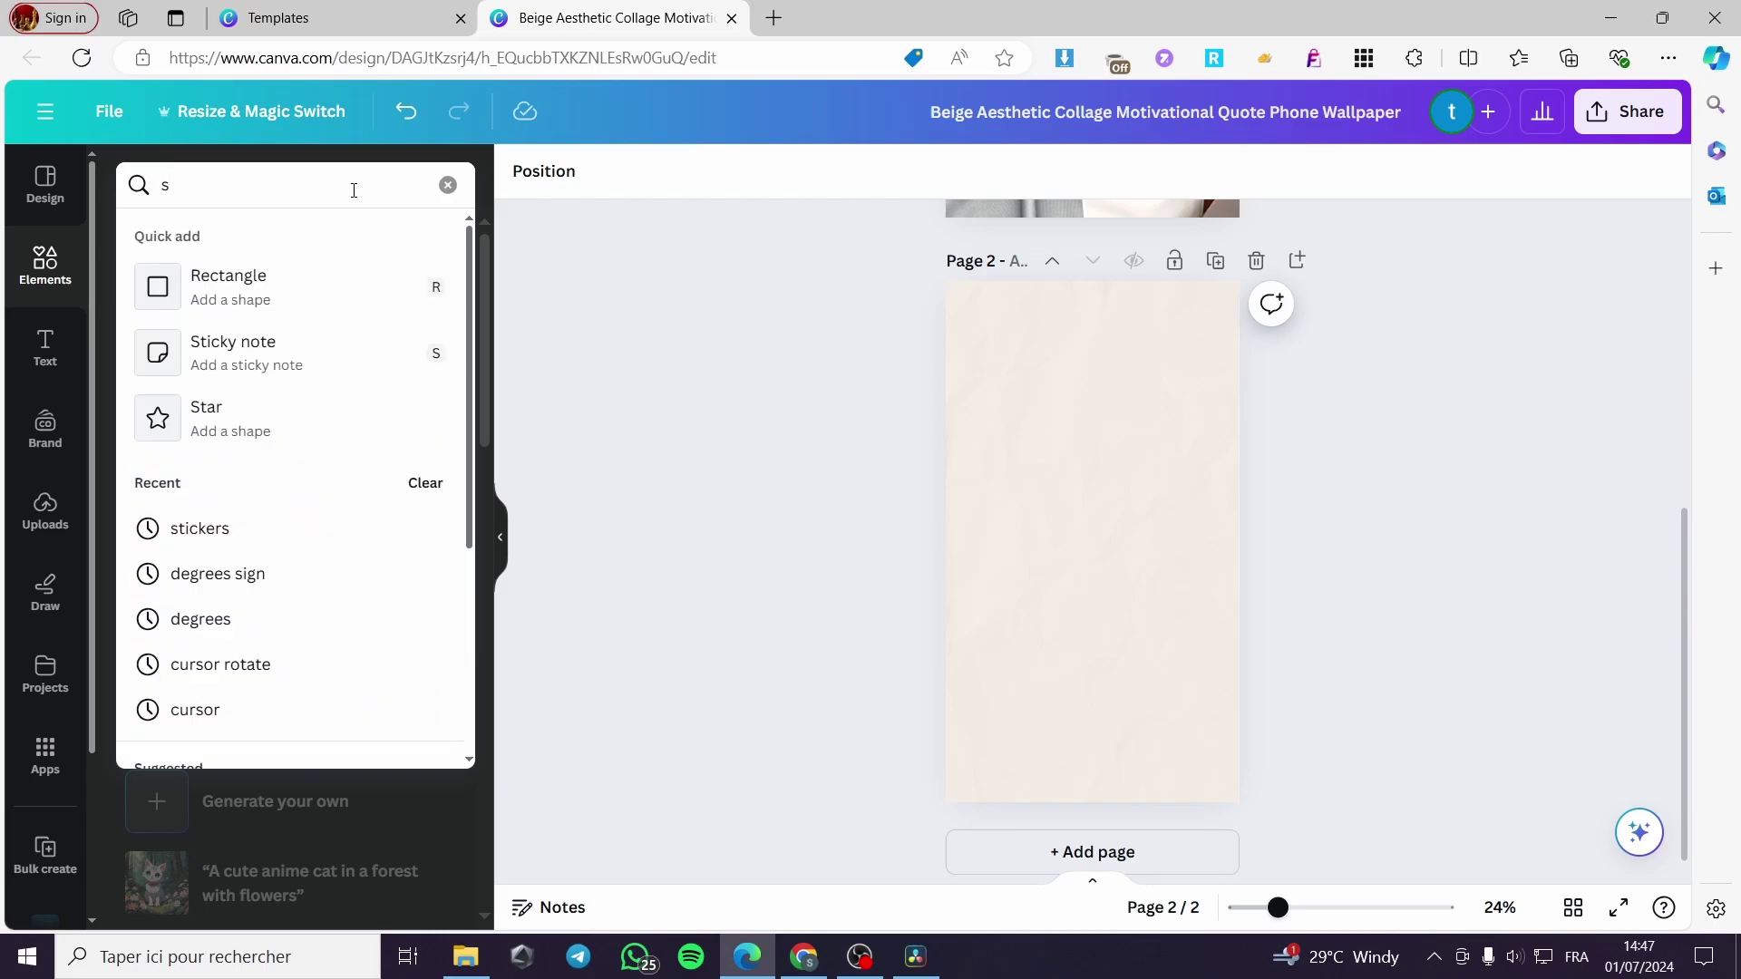
pyautogui.press('BackSpace')
pyautogui.write('frame')
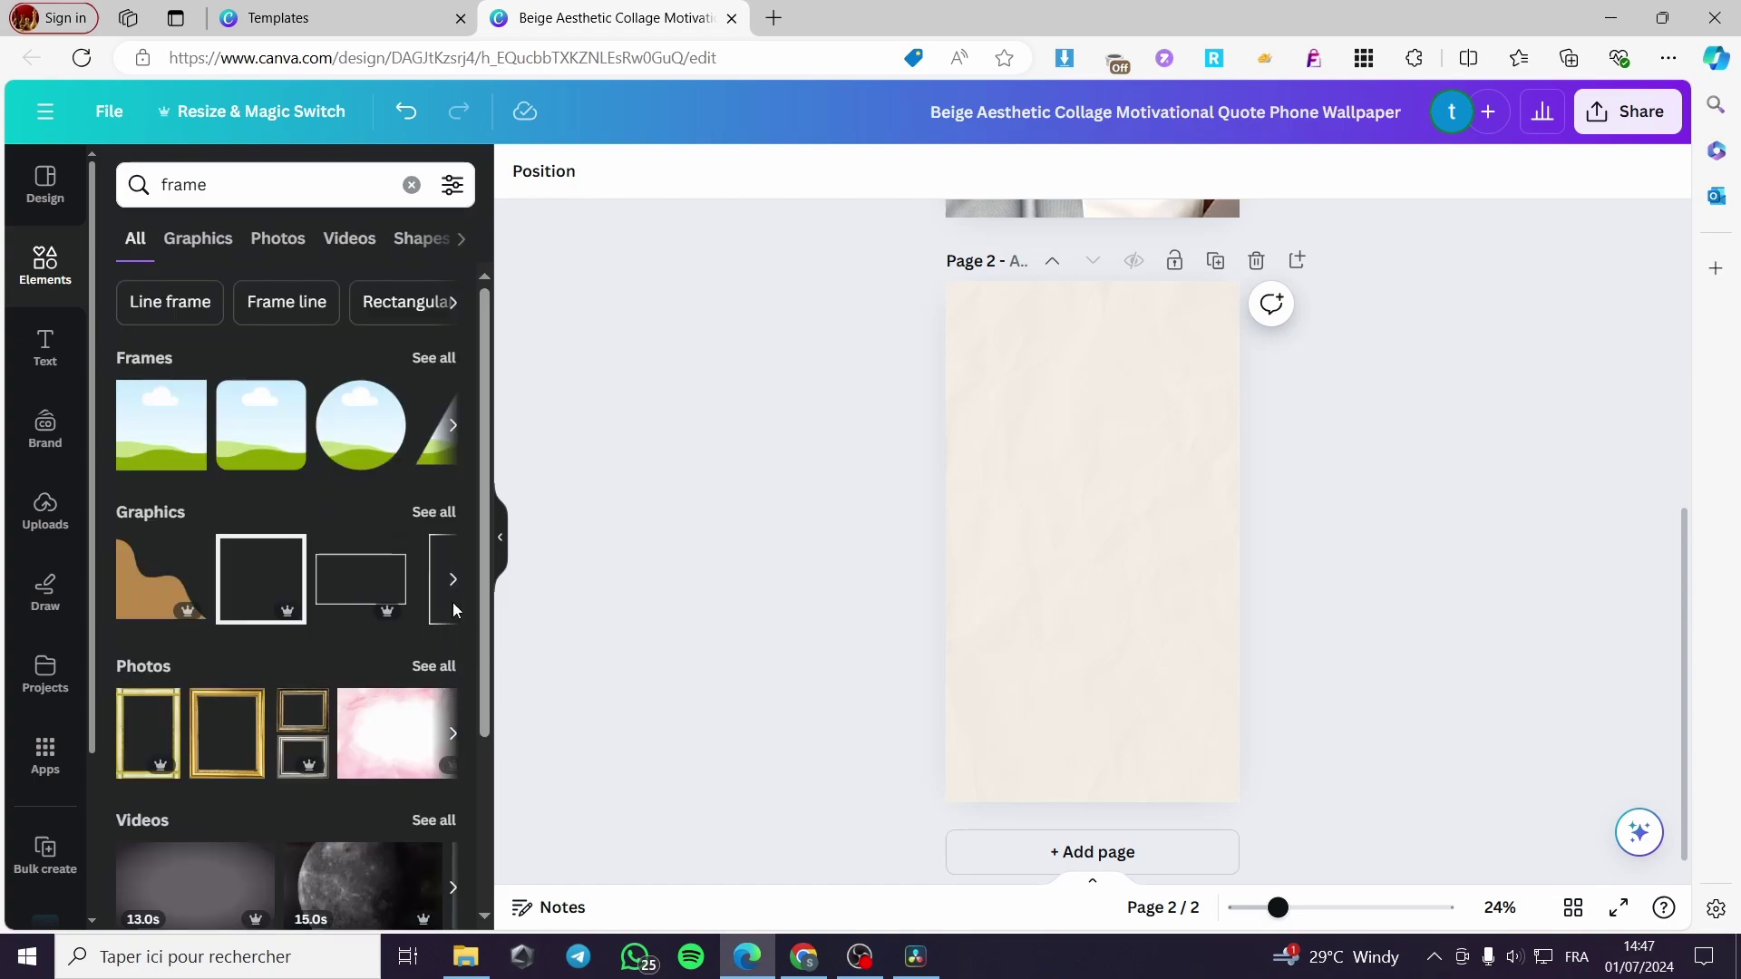
pyautogui.click(433, 359)
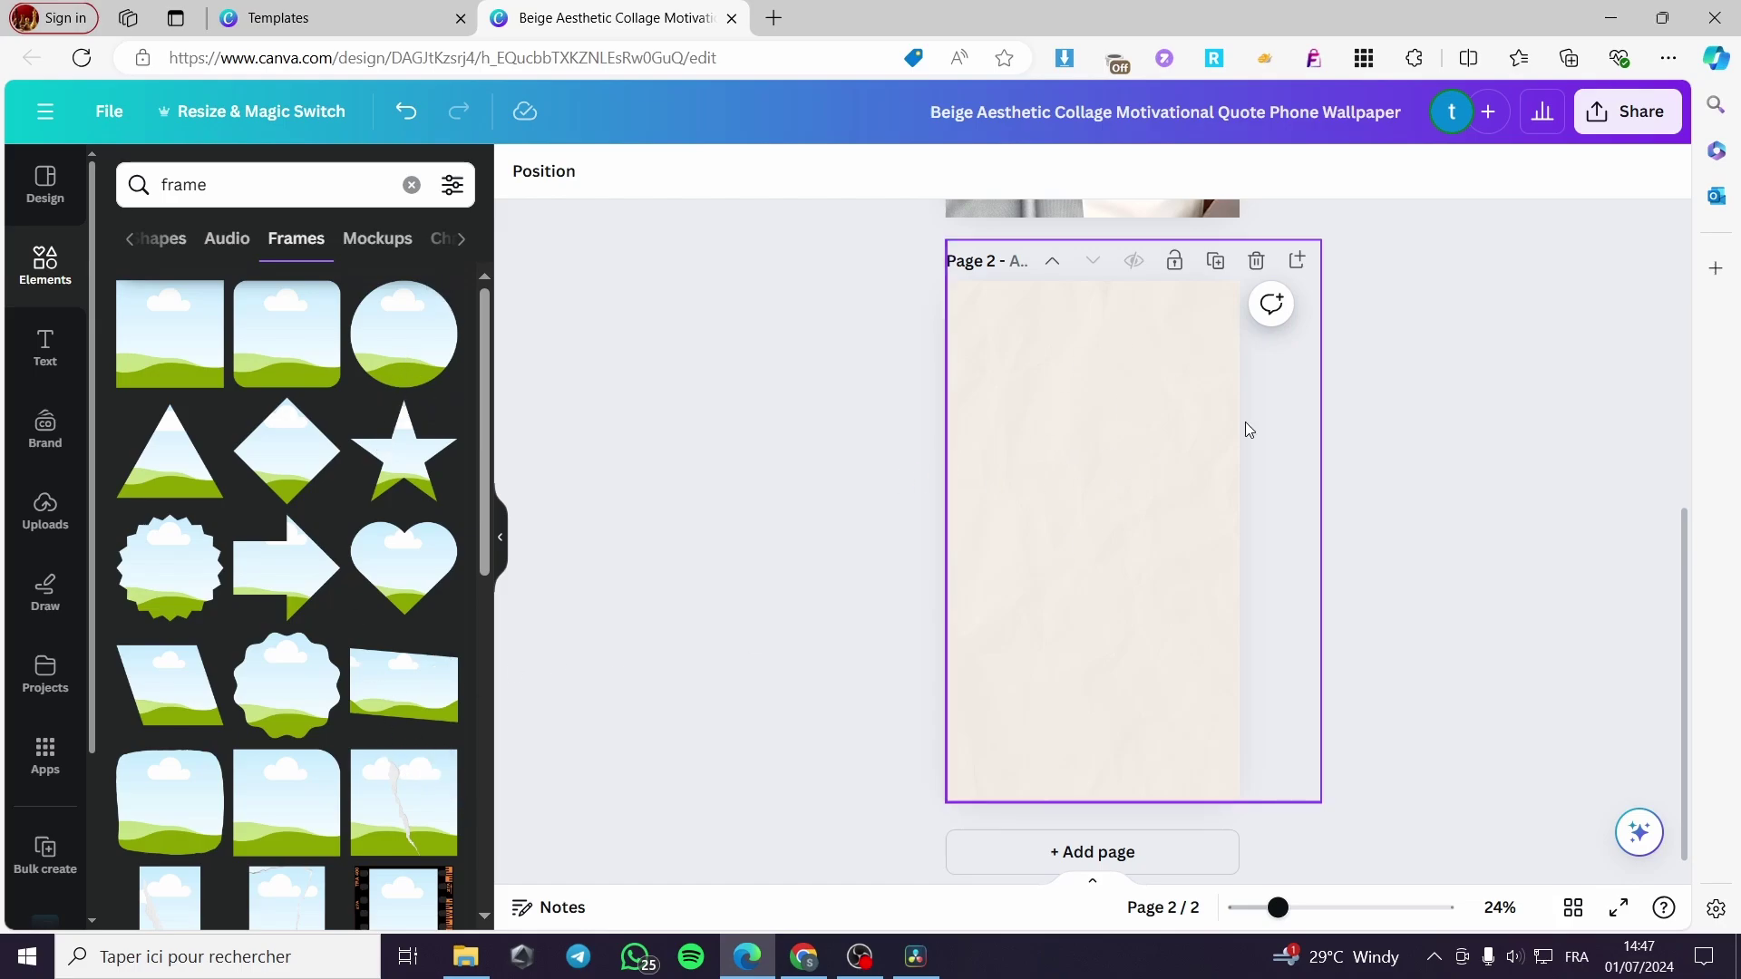
# - Add the portrait rectangular frame with a thin border to page 2, shrink it and place it in the page's upper-left corner
pyautogui.scroll(-5, 315, 672)
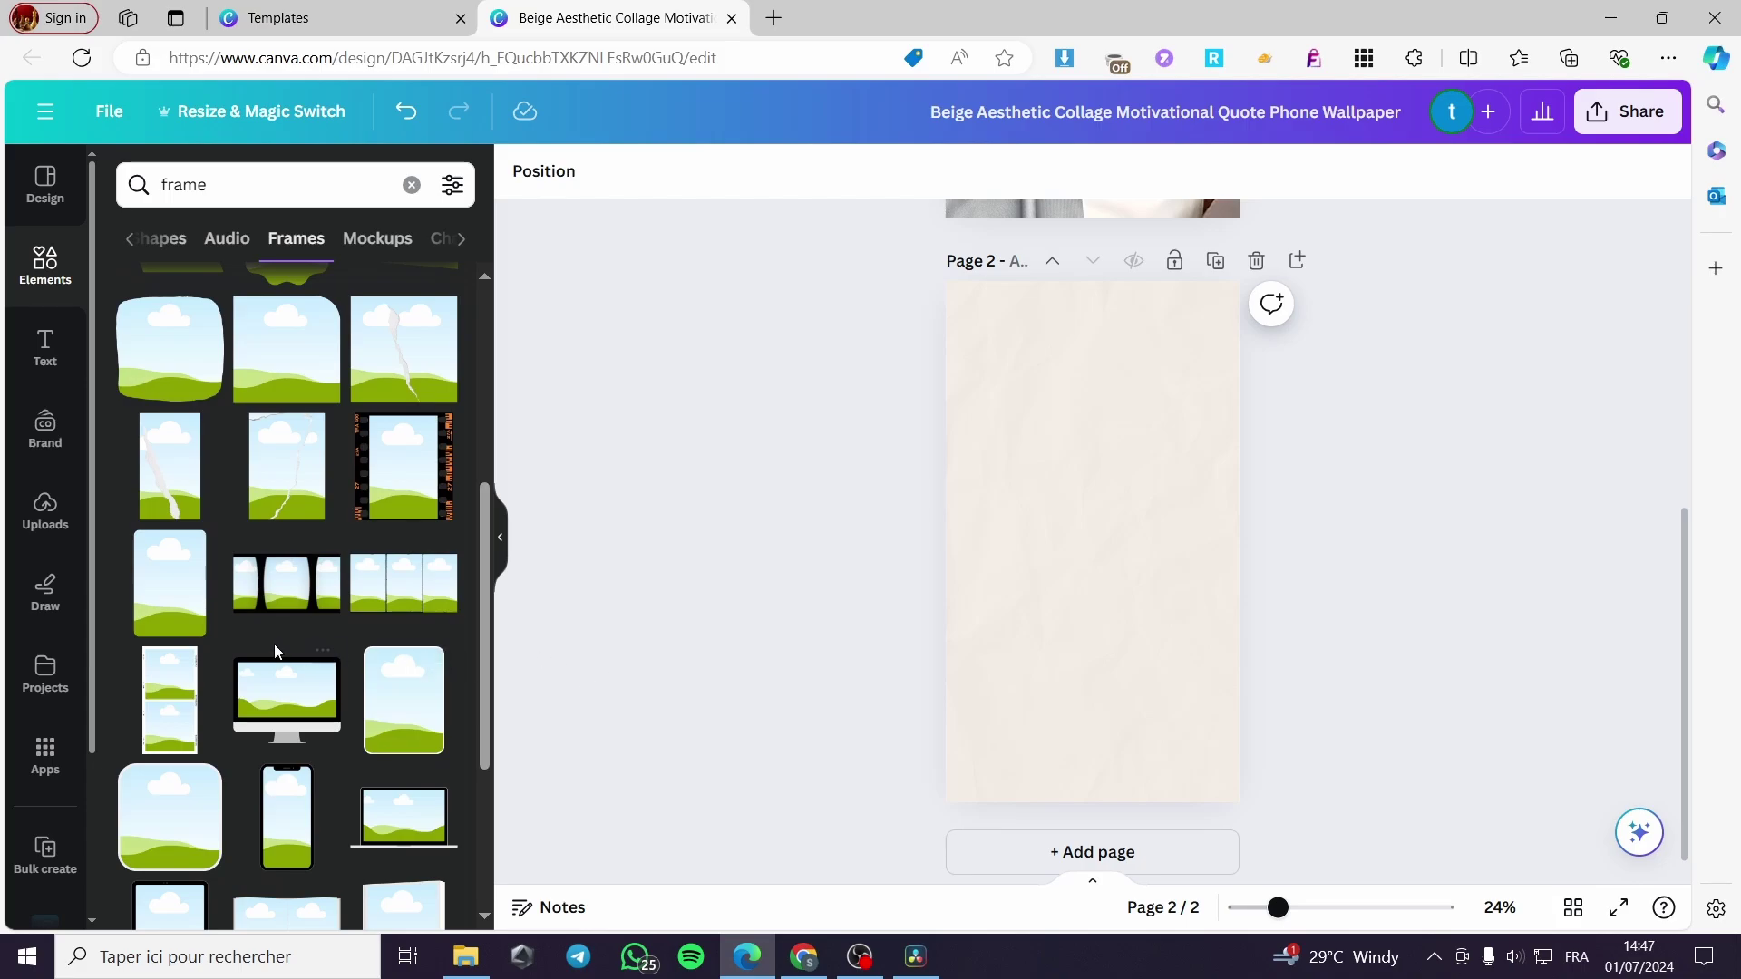
pyautogui.scroll(-4, 276, 651)
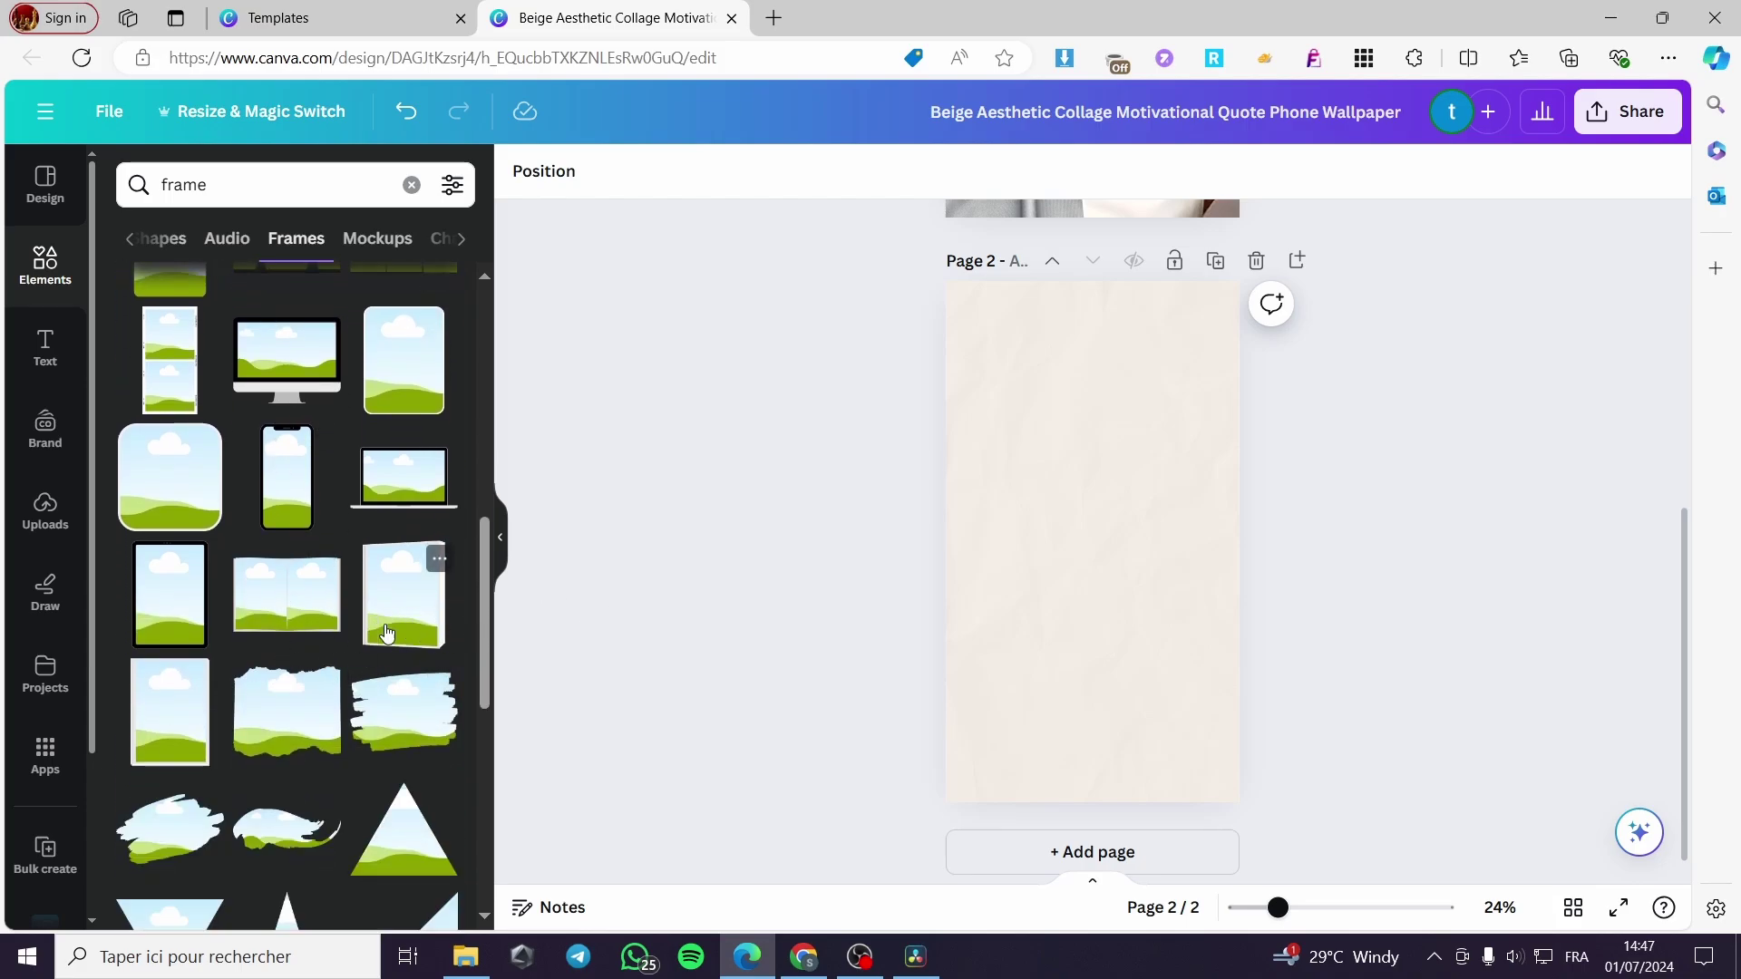
pyautogui.scroll(-1, 399, 626)
pyautogui.scroll(-6, 276, 562)
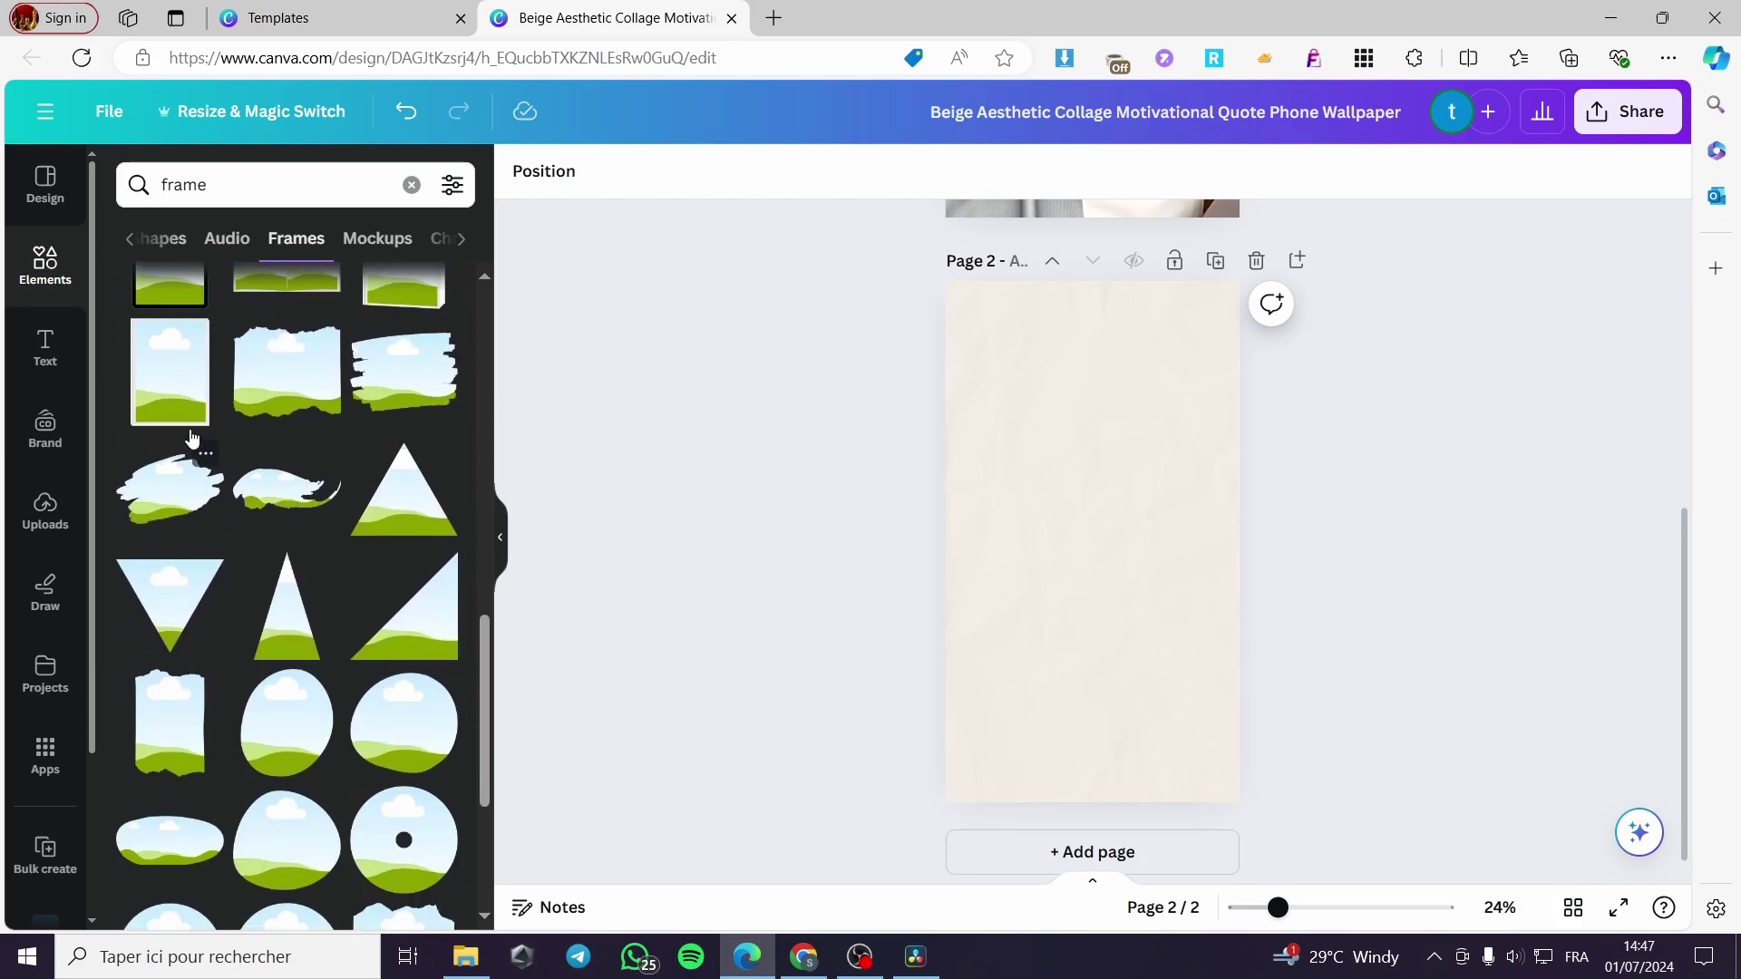
pyautogui.scroll(-1, 381, 617)
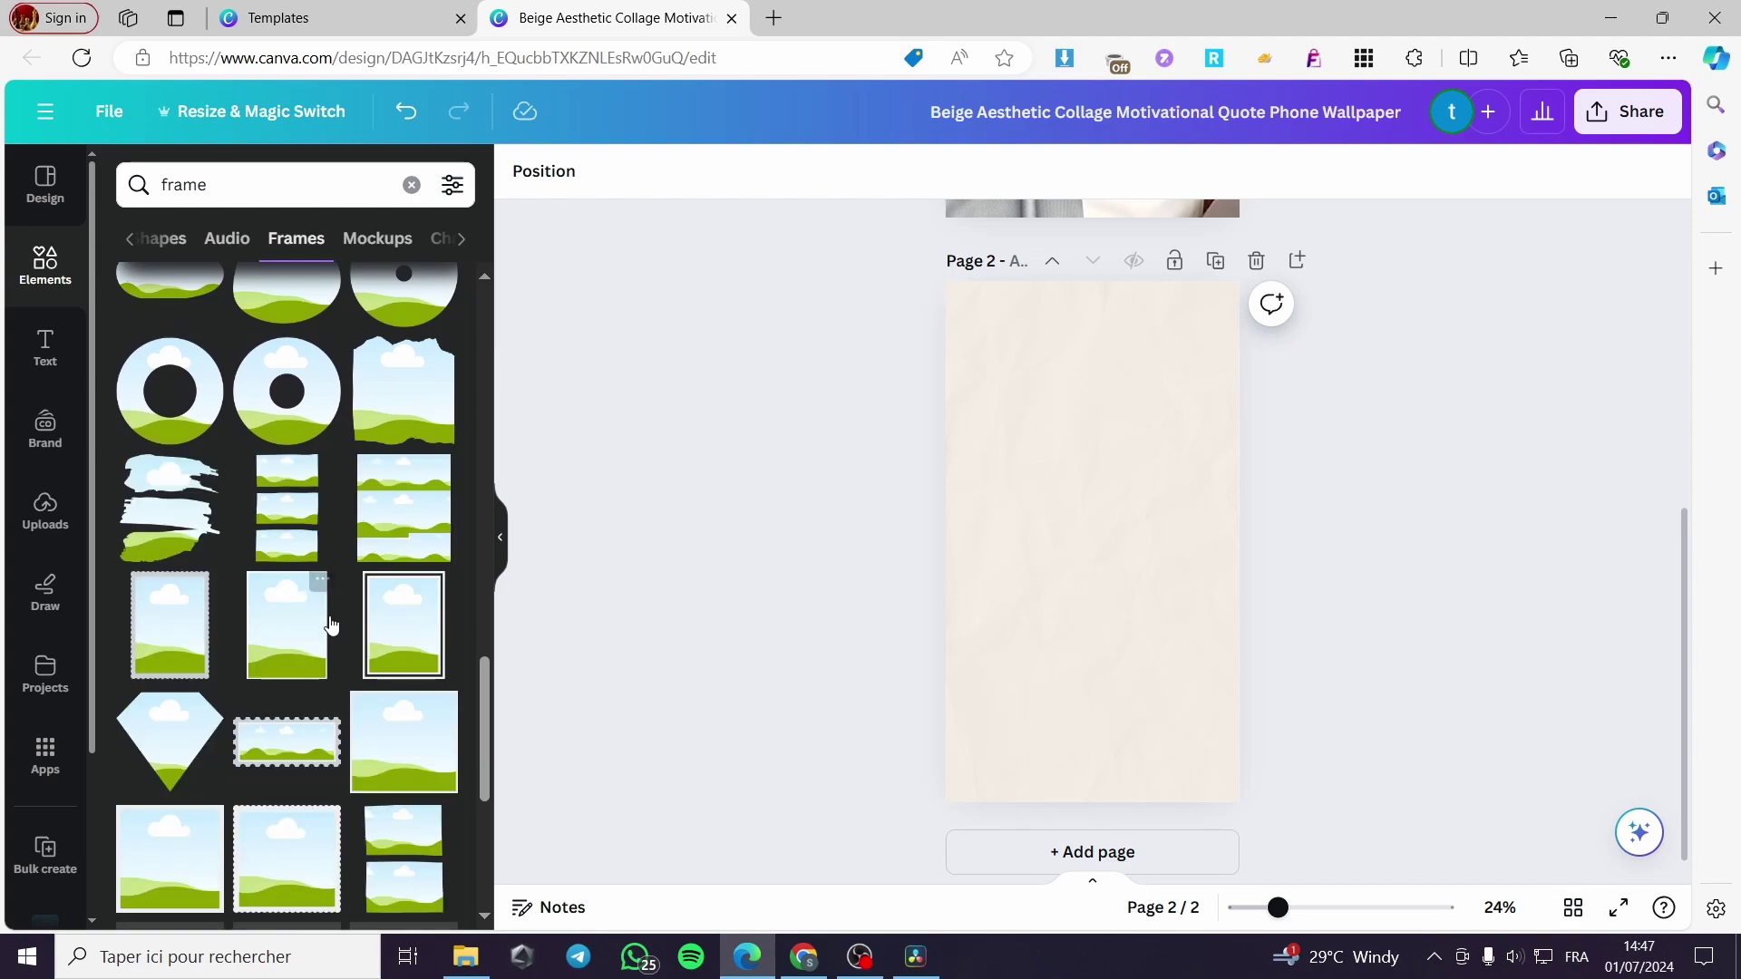
pyautogui.click(433, 645)
pyautogui.moveTo(1092, 575); pyautogui.dragTo(1032, 420)
pyautogui.moveTo(1101, 490); pyautogui.dragTo(1077, 450)
pyautogui.click(1038, 404)
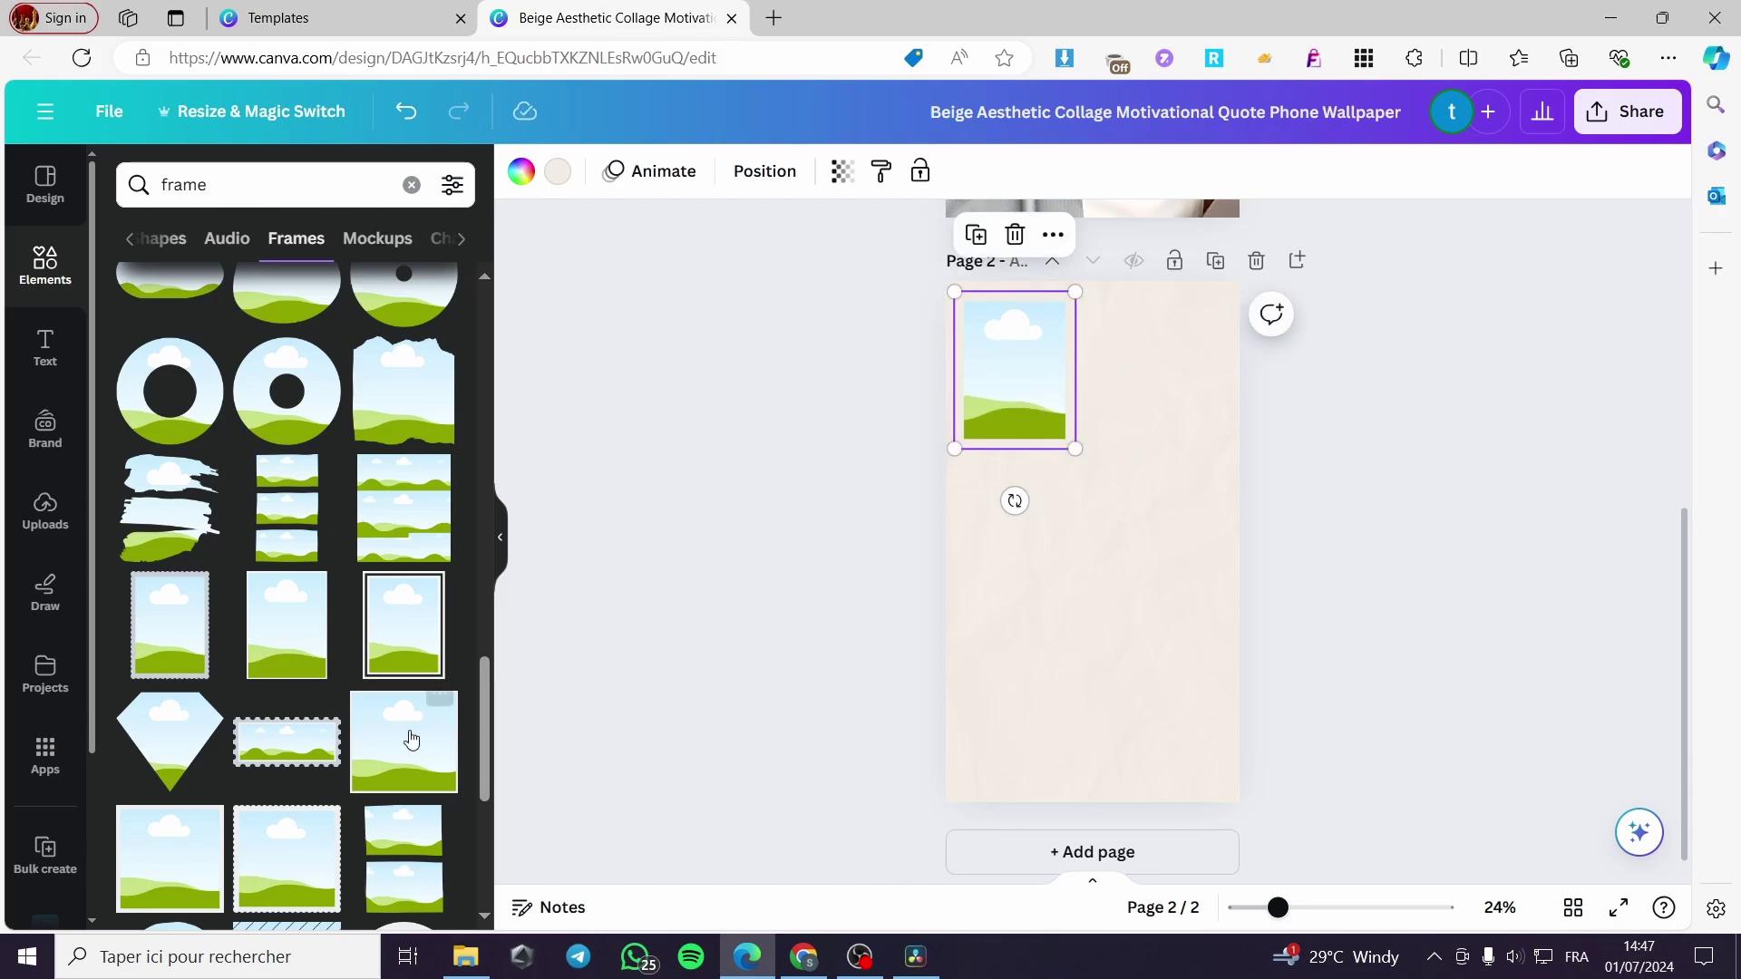
# - Add the square stamp-edged frame to page 2, sized down and placed in the page's lower-left corner
pyautogui.click(380, 744)
pyautogui.scroll(-1, 380, 743)
pyautogui.moveTo(1162, 609); pyautogui.dragTo(1011, 746)
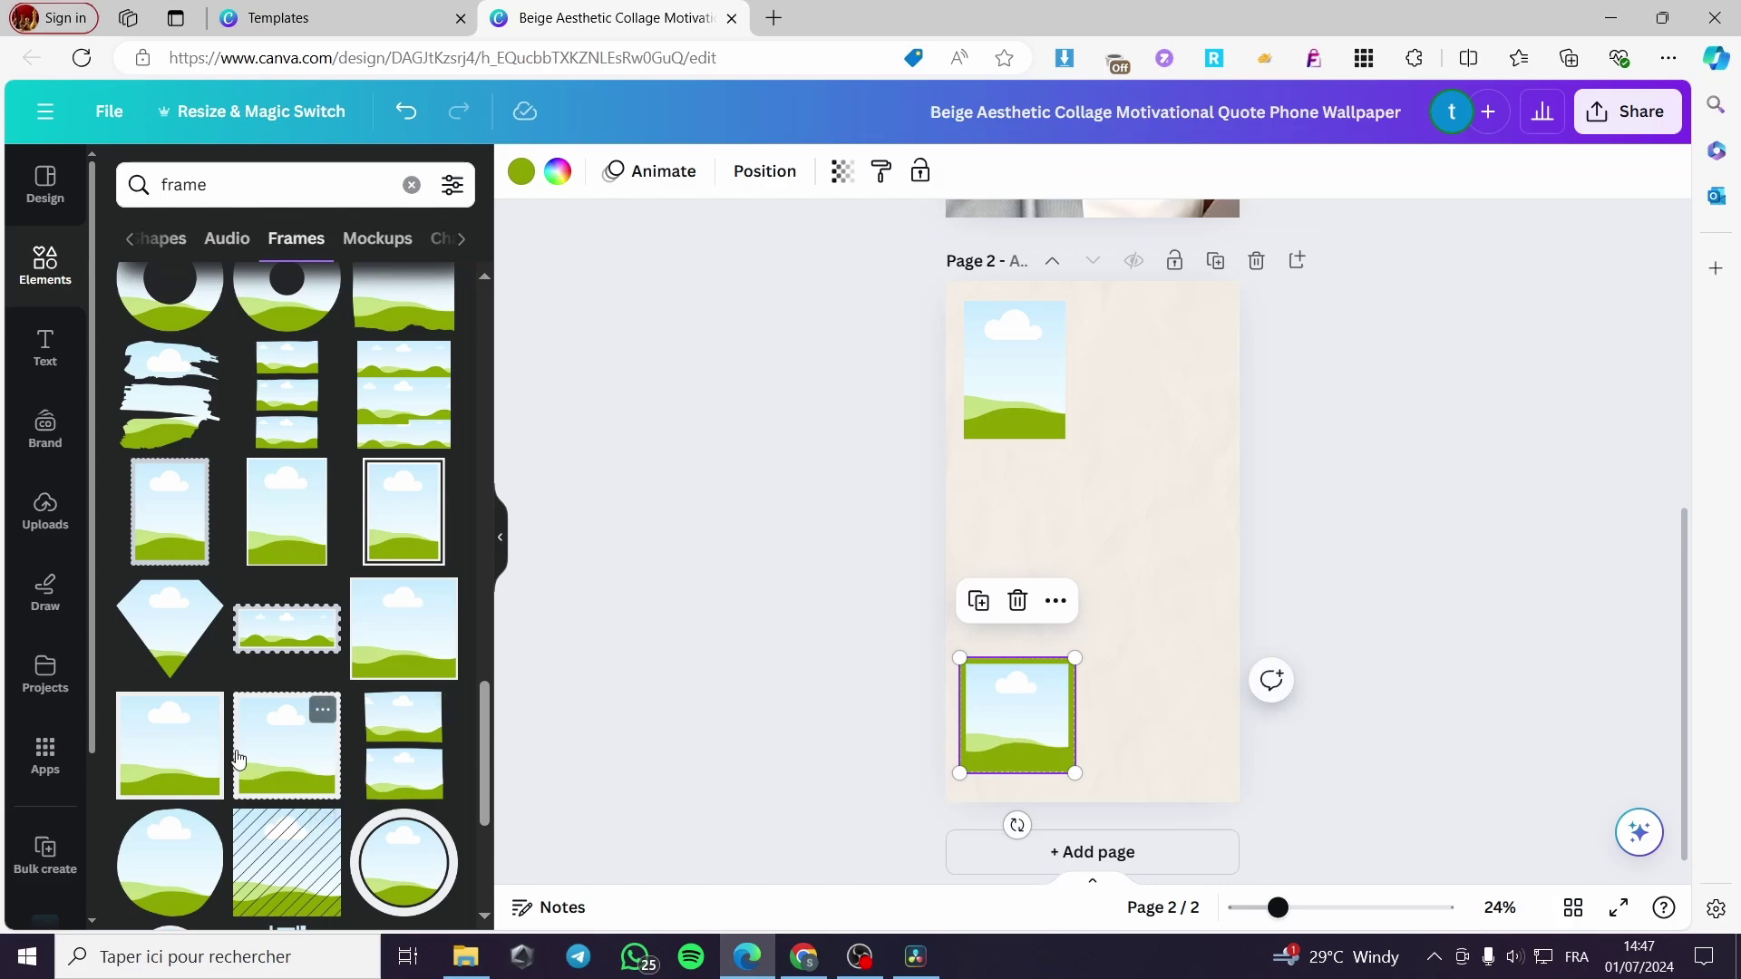
# - Add the plain-bordered square frame, tilt it and place it beside the stamp-edged frame in page 2's lower-right corner
pyautogui.click(181, 730)
pyautogui.moveTo(1128, 596); pyautogui.dragTo(1152, 562)
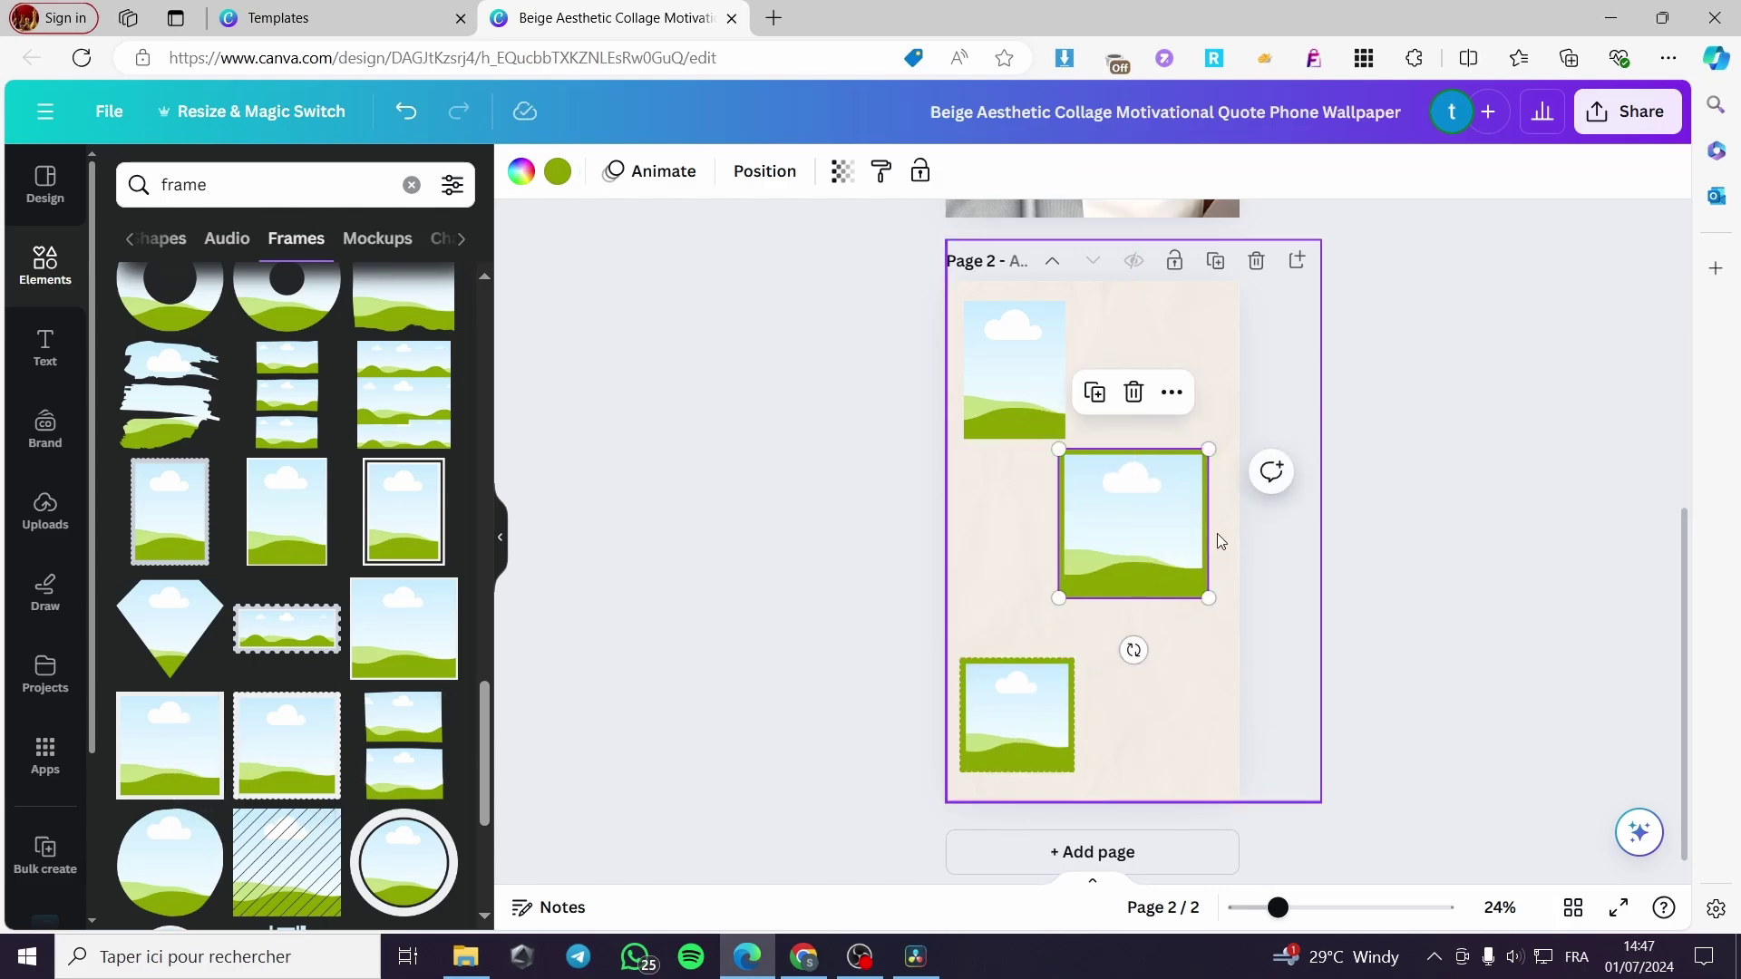
pyautogui.moveTo(1134, 651); pyautogui.dragTo(1221, 636)
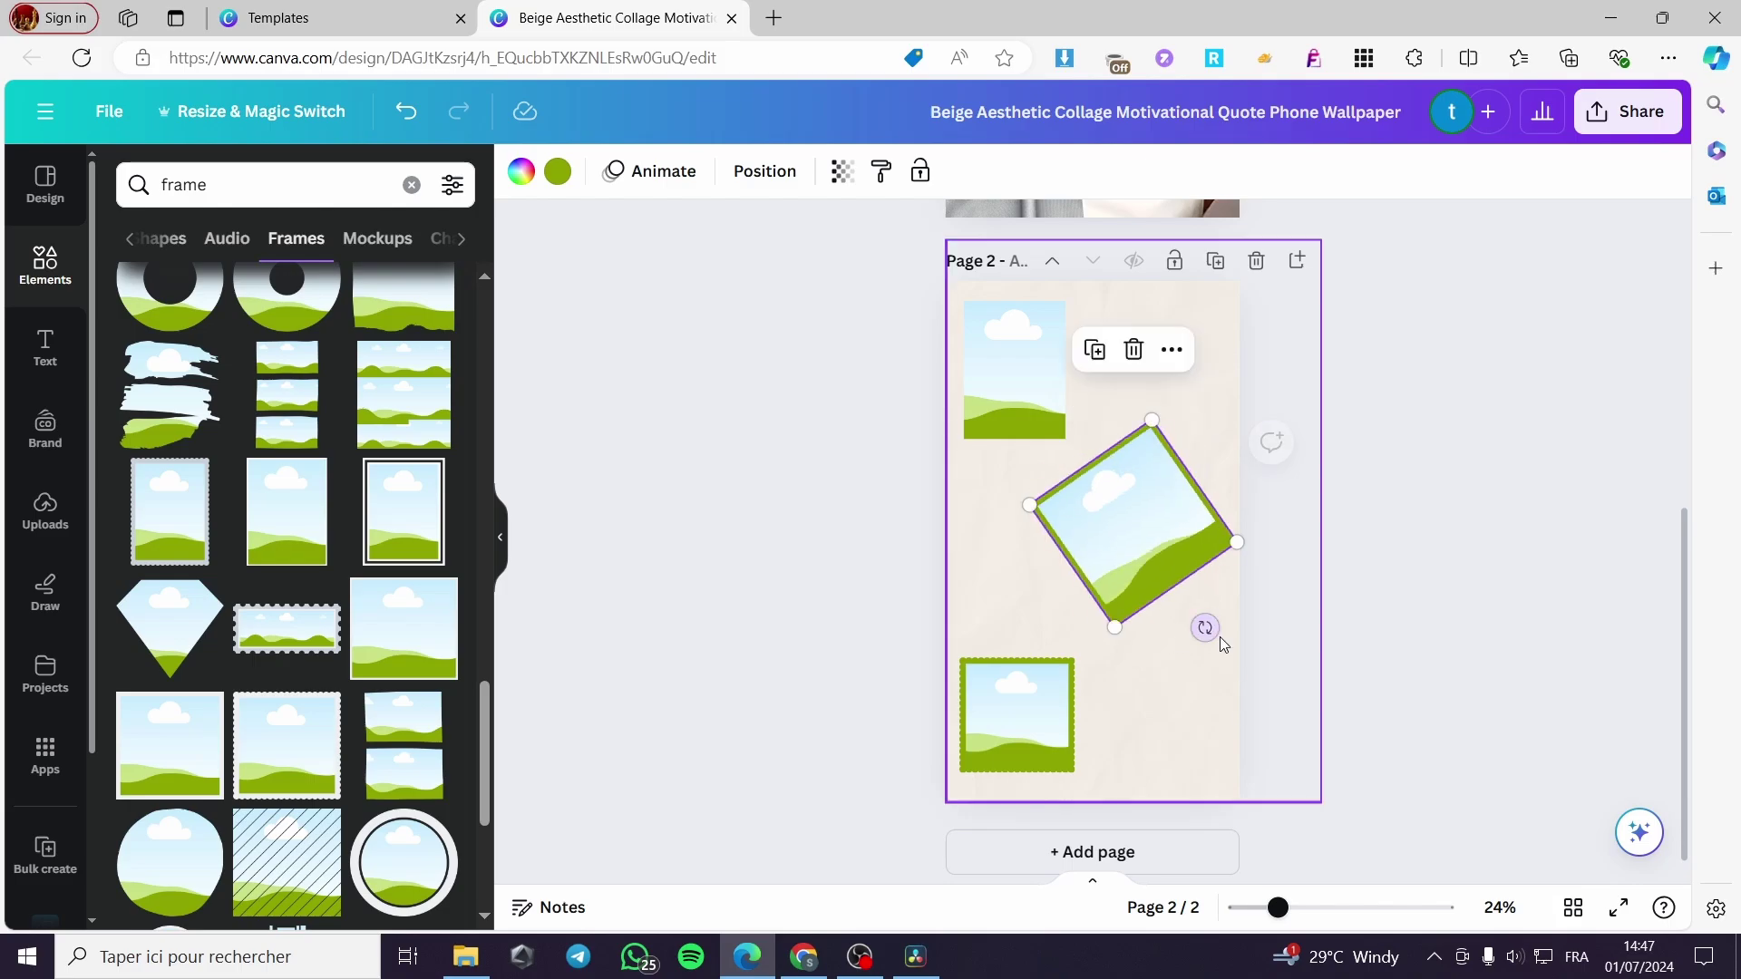
pyautogui.scroll(5, 1241, 627)
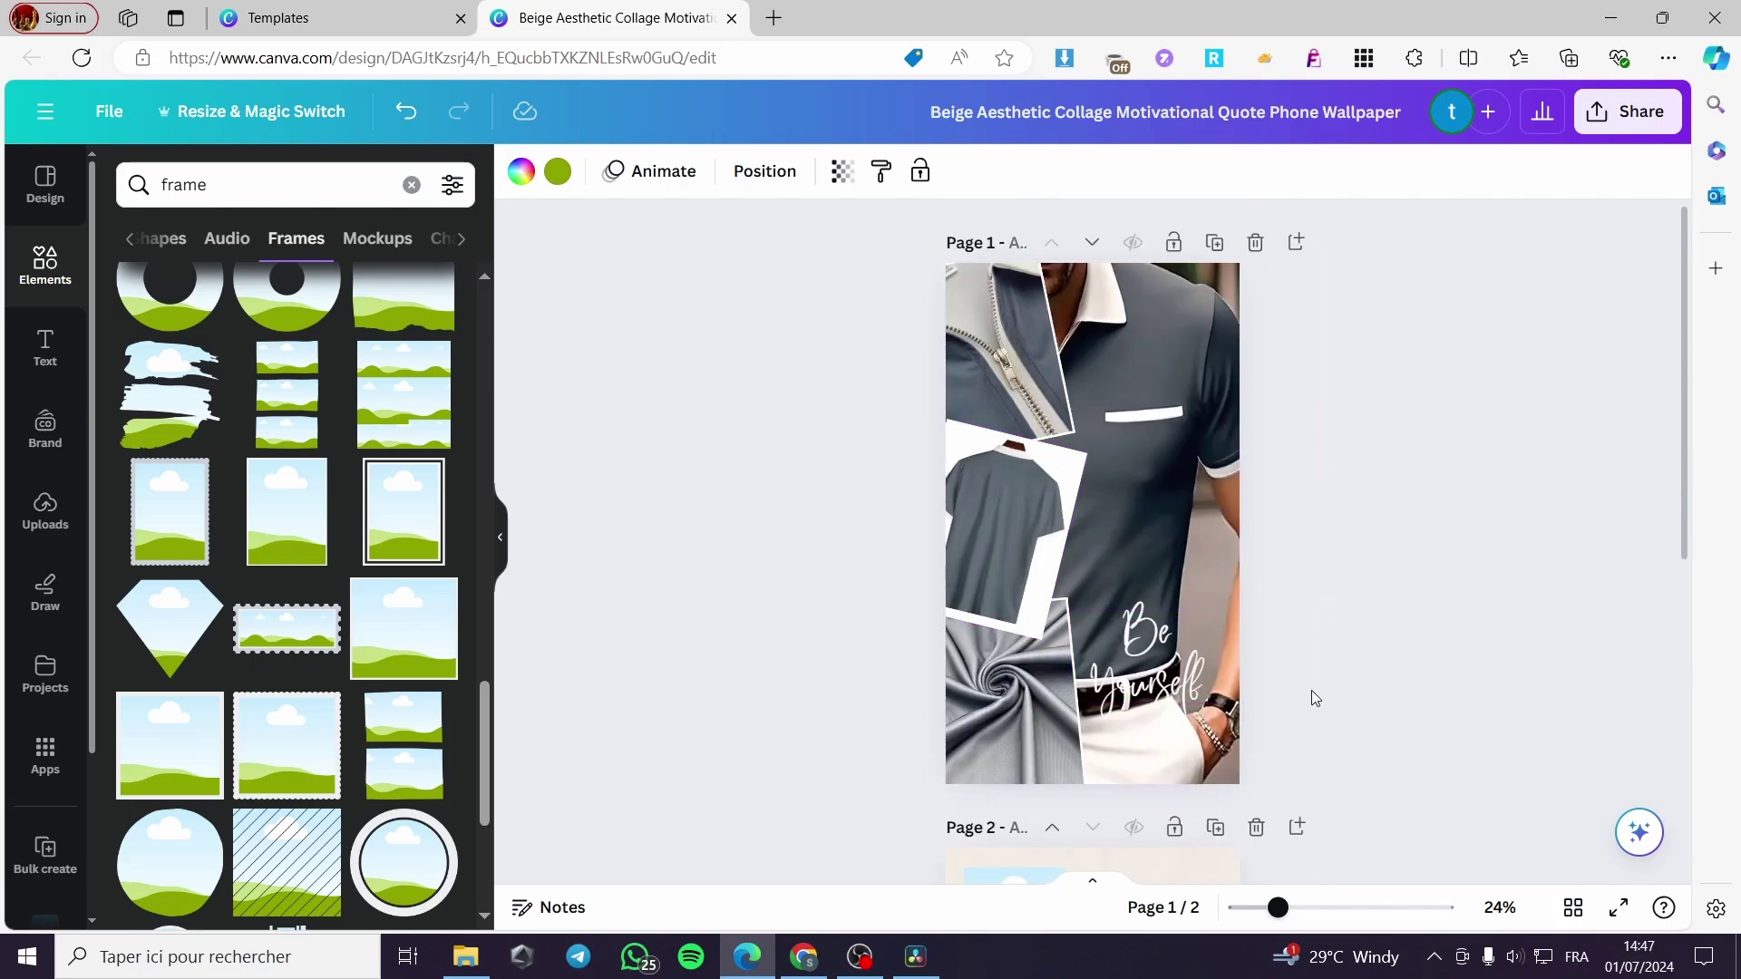
pyautogui.scroll(-5, 1270, 671)
pyautogui.moveTo(1182, 567); pyautogui.dragTo(1187, 698)
pyautogui.click(1357, 584)
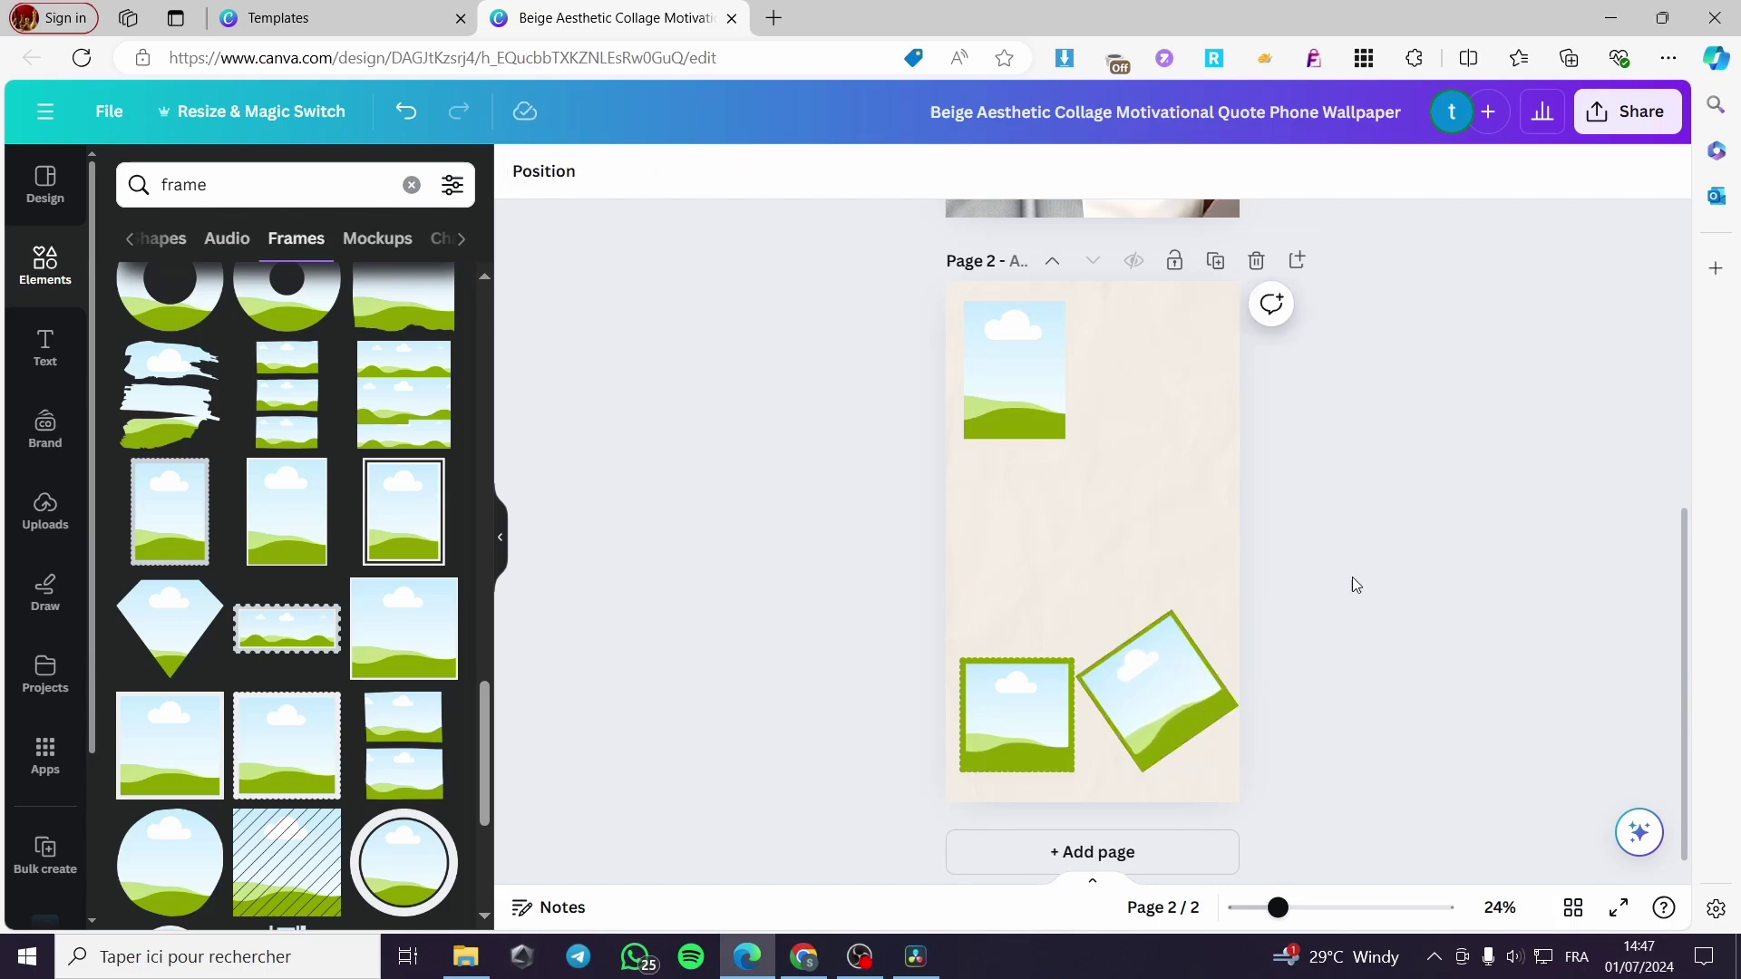
# - Add the circular ring-bordered frame to the middle of page 2 and shrink it to about half its size
pyautogui.scroll(-4, 367, 717)
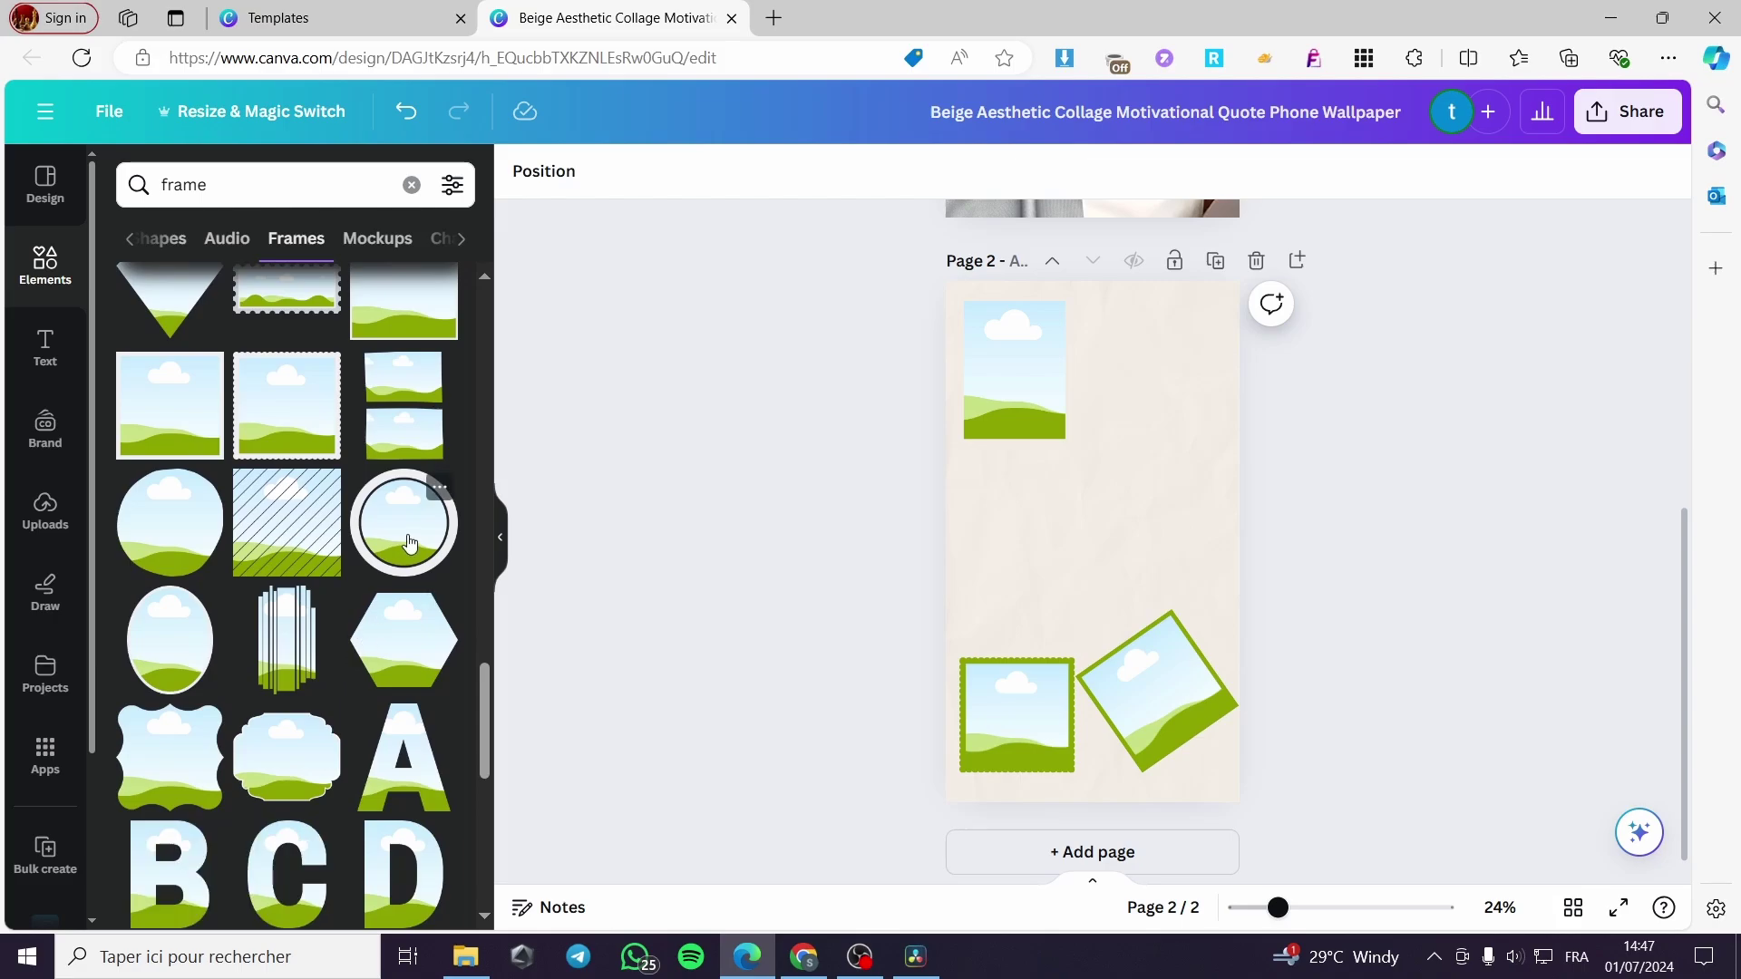
pyautogui.click(409, 547)
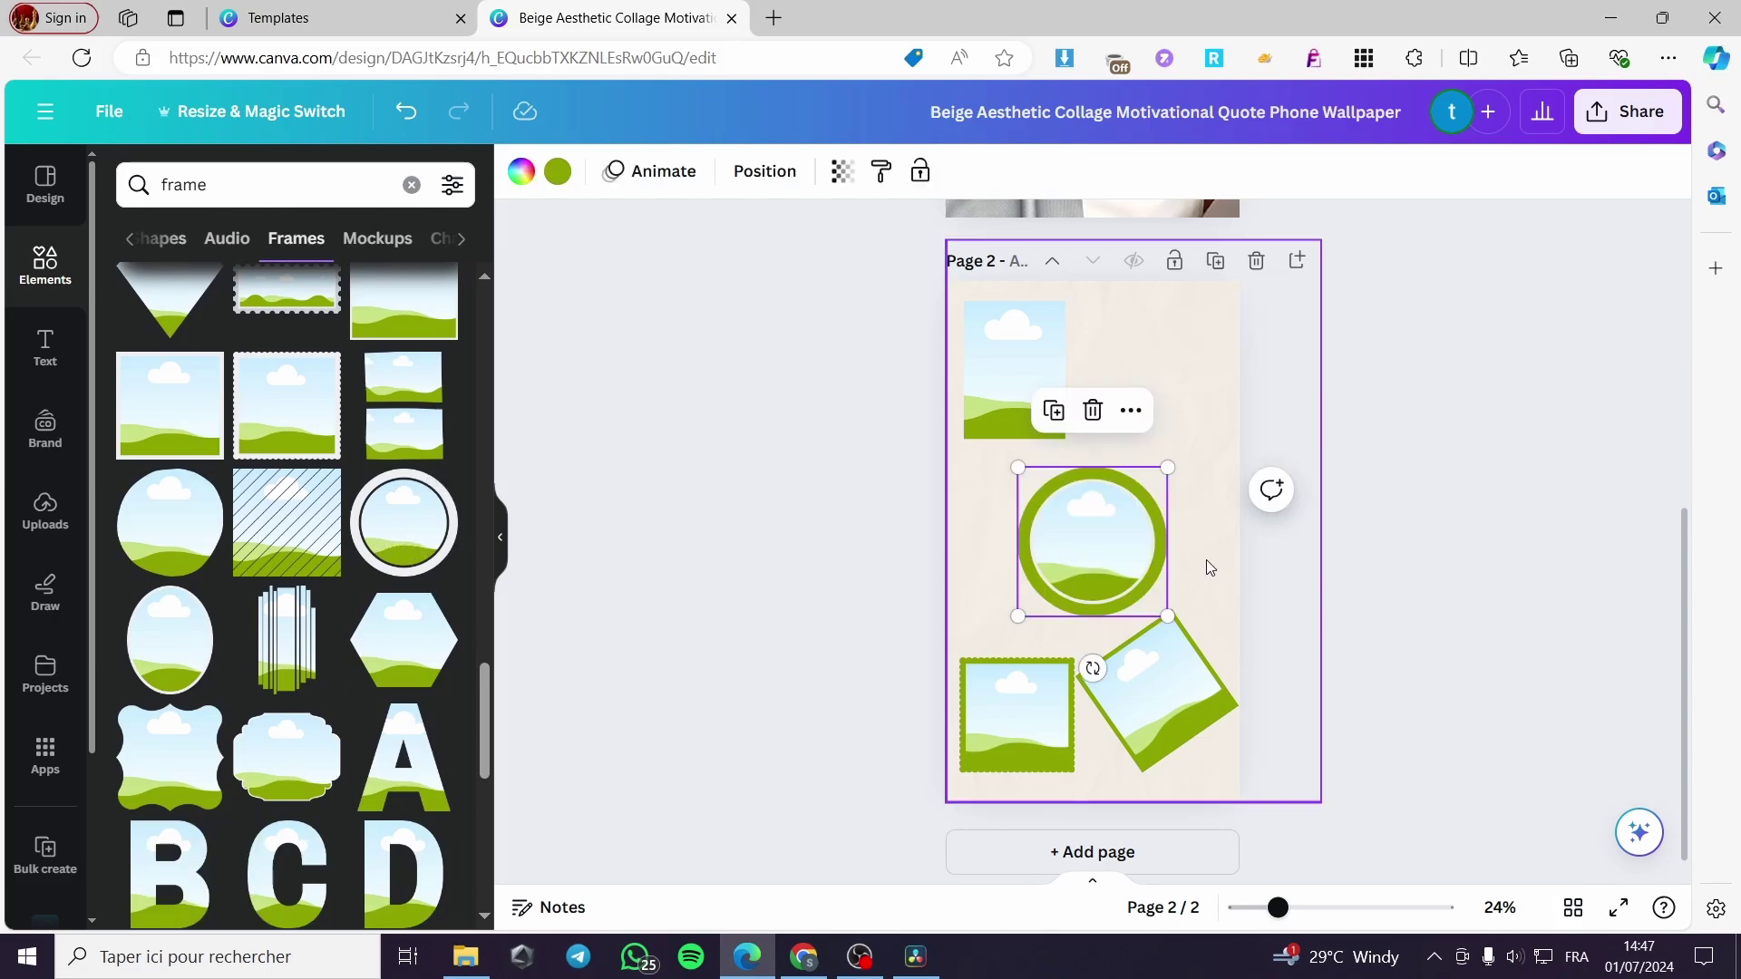
pyautogui.moveTo(1165, 612); pyautogui.dragTo(1078, 556)
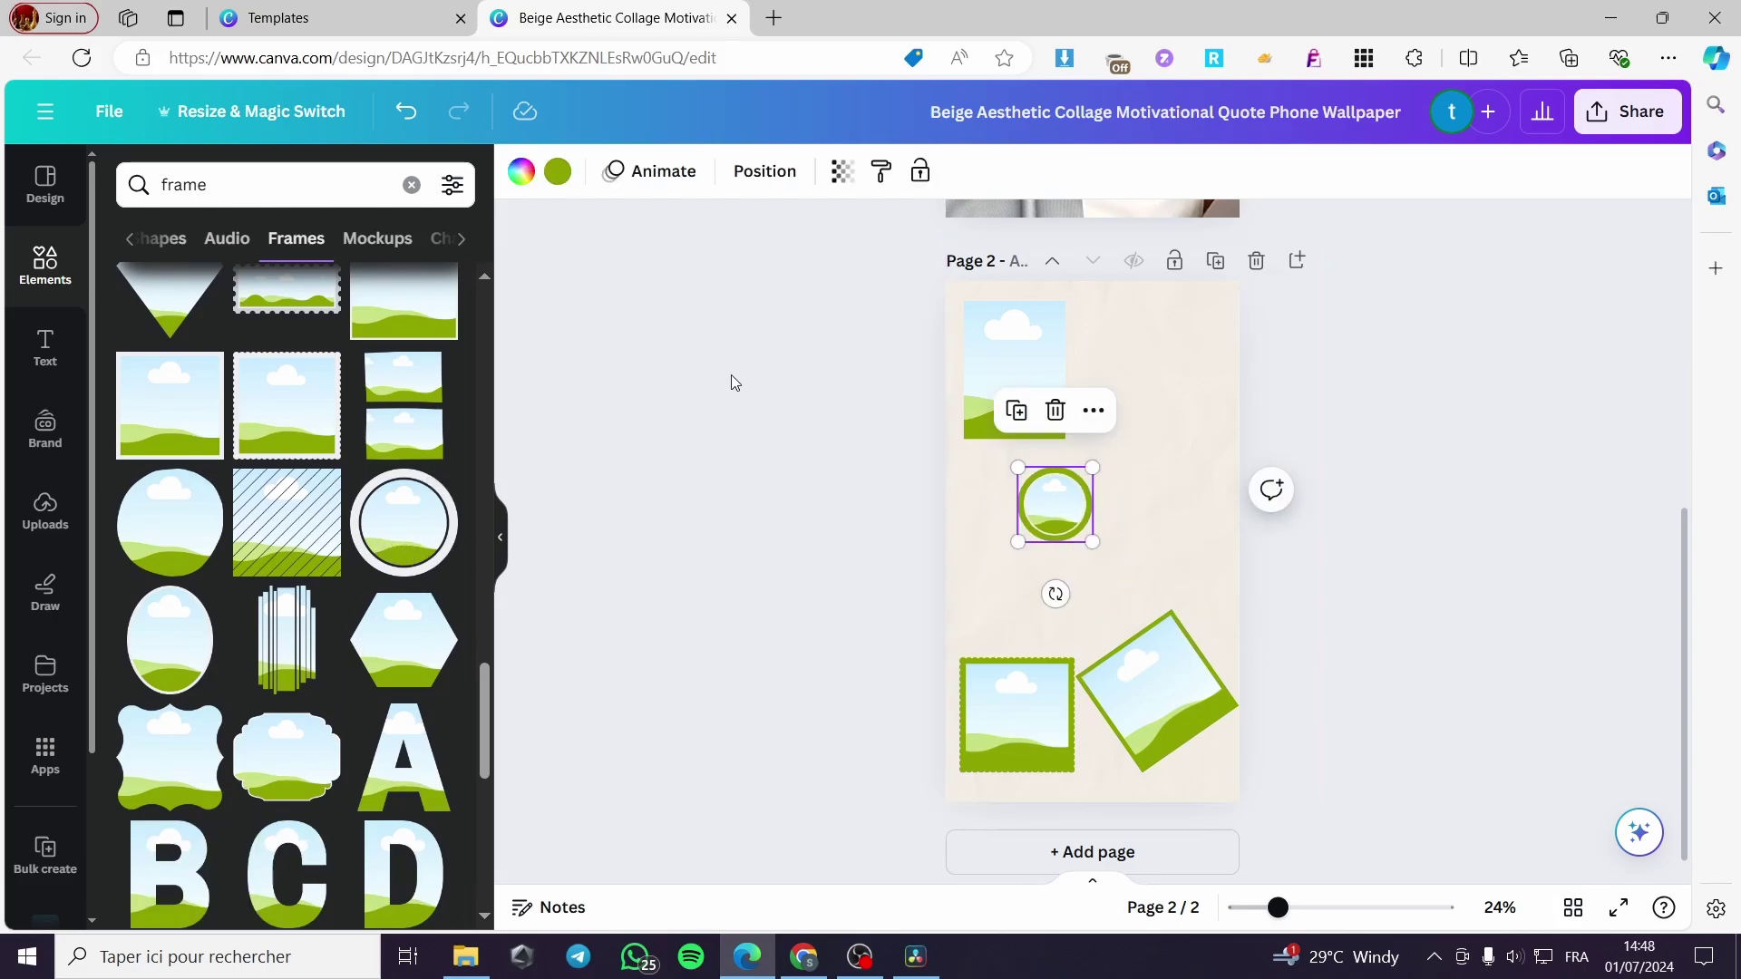
# - Change the green borders of the circular frame and the tilted square frame to white
pyautogui.click(561, 177)
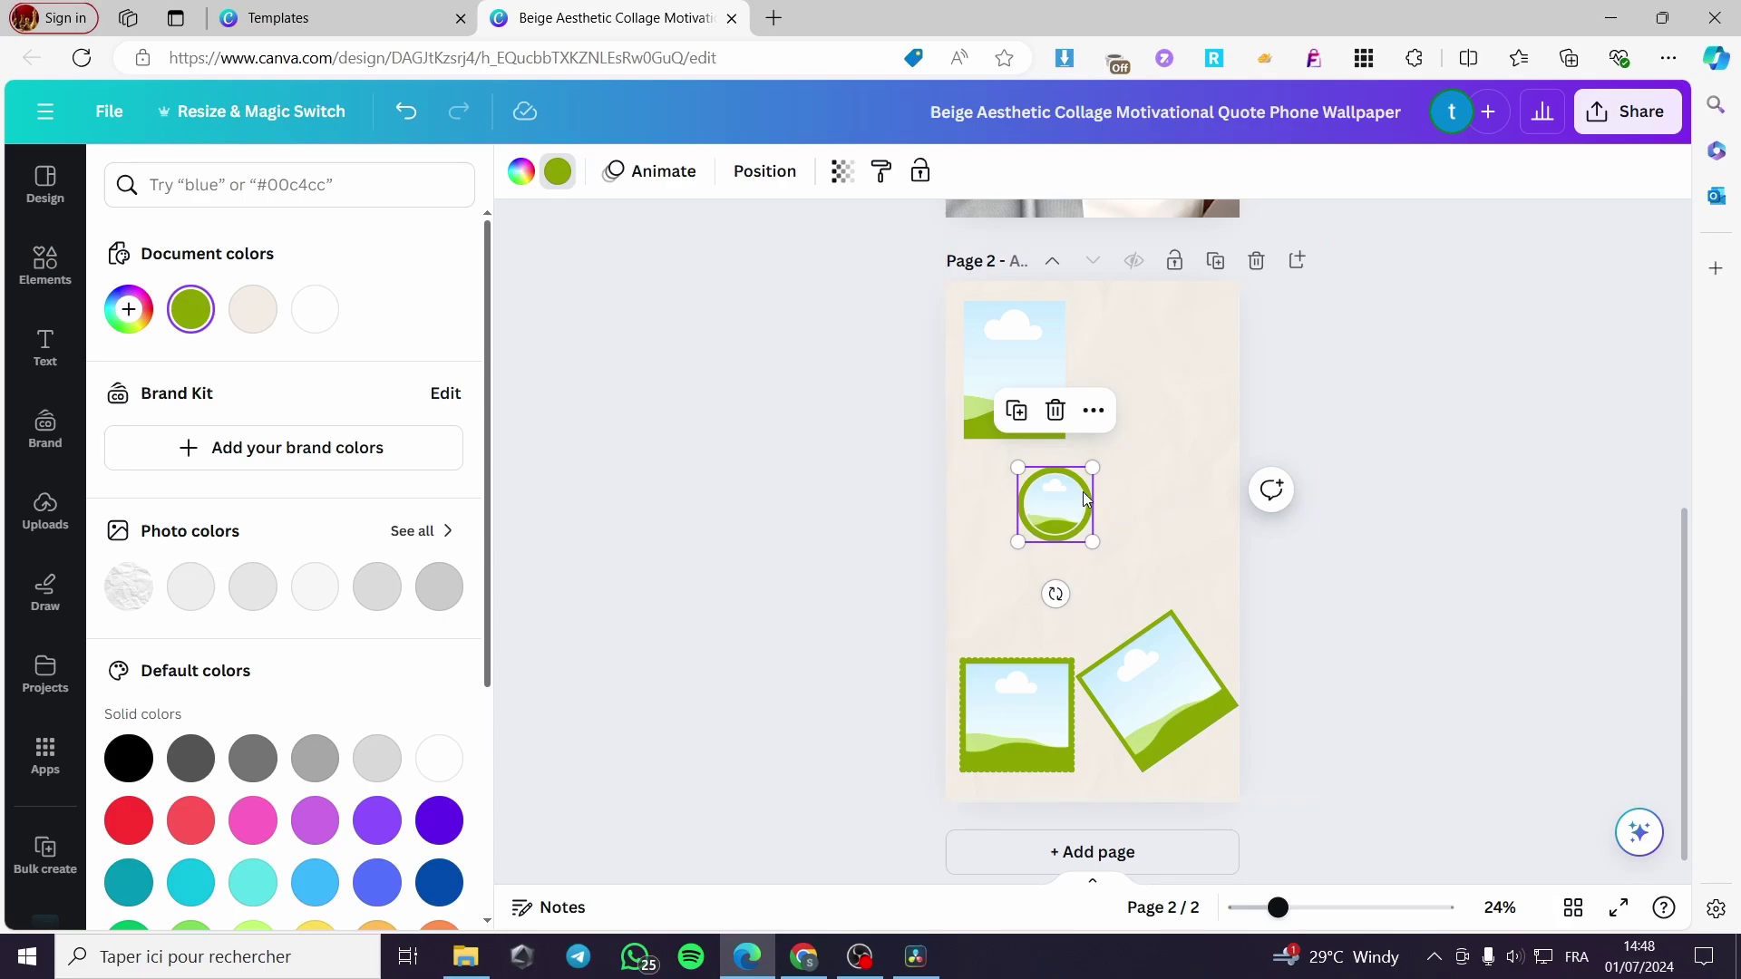
pyautogui.click(314, 309)
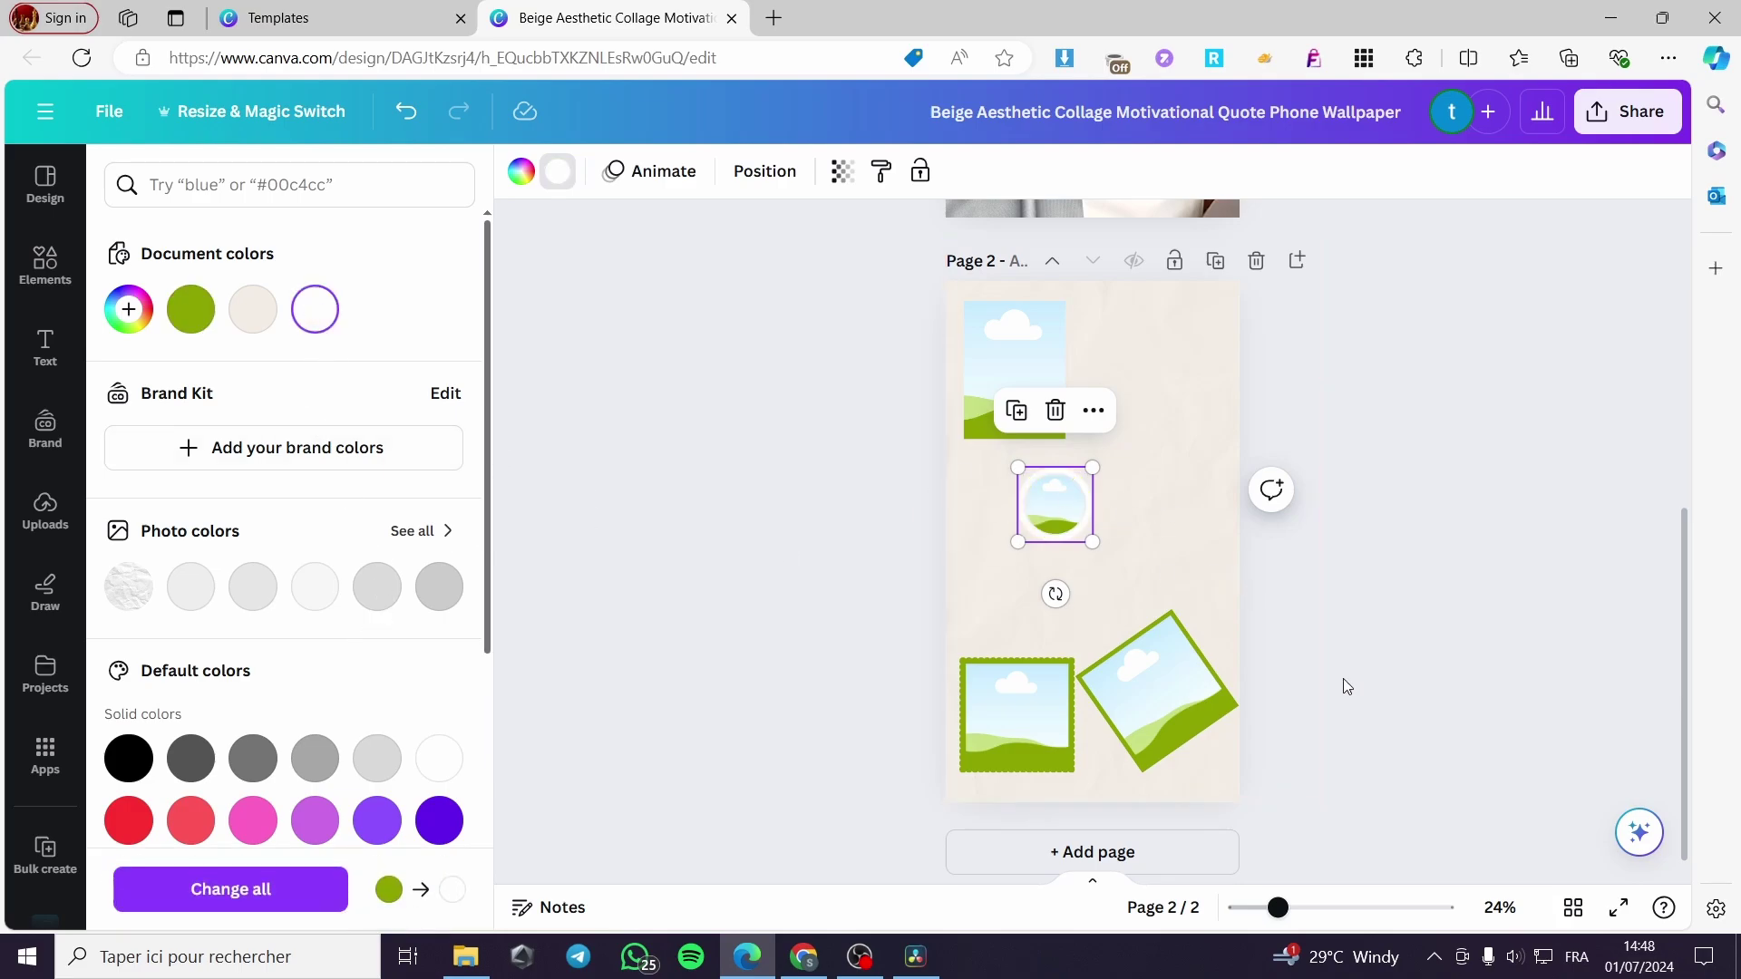
pyautogui.click(1170, 689)
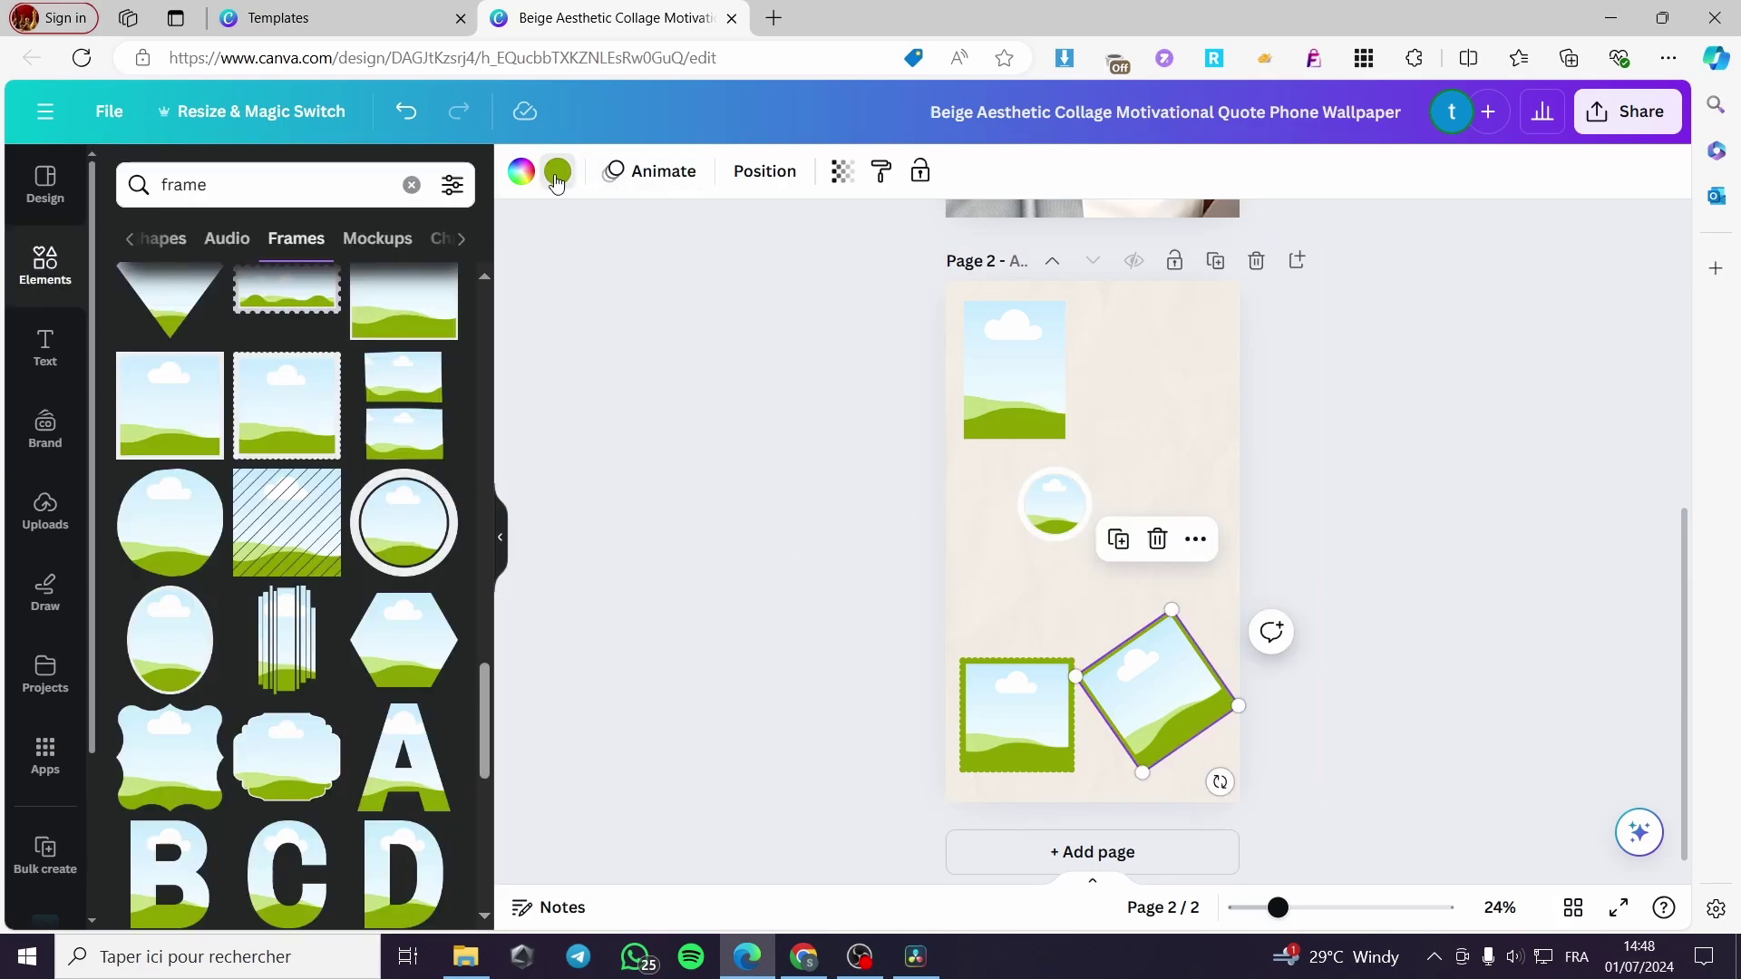
pyautogui.click(558, 177)
pyautogui.click(439, 758)
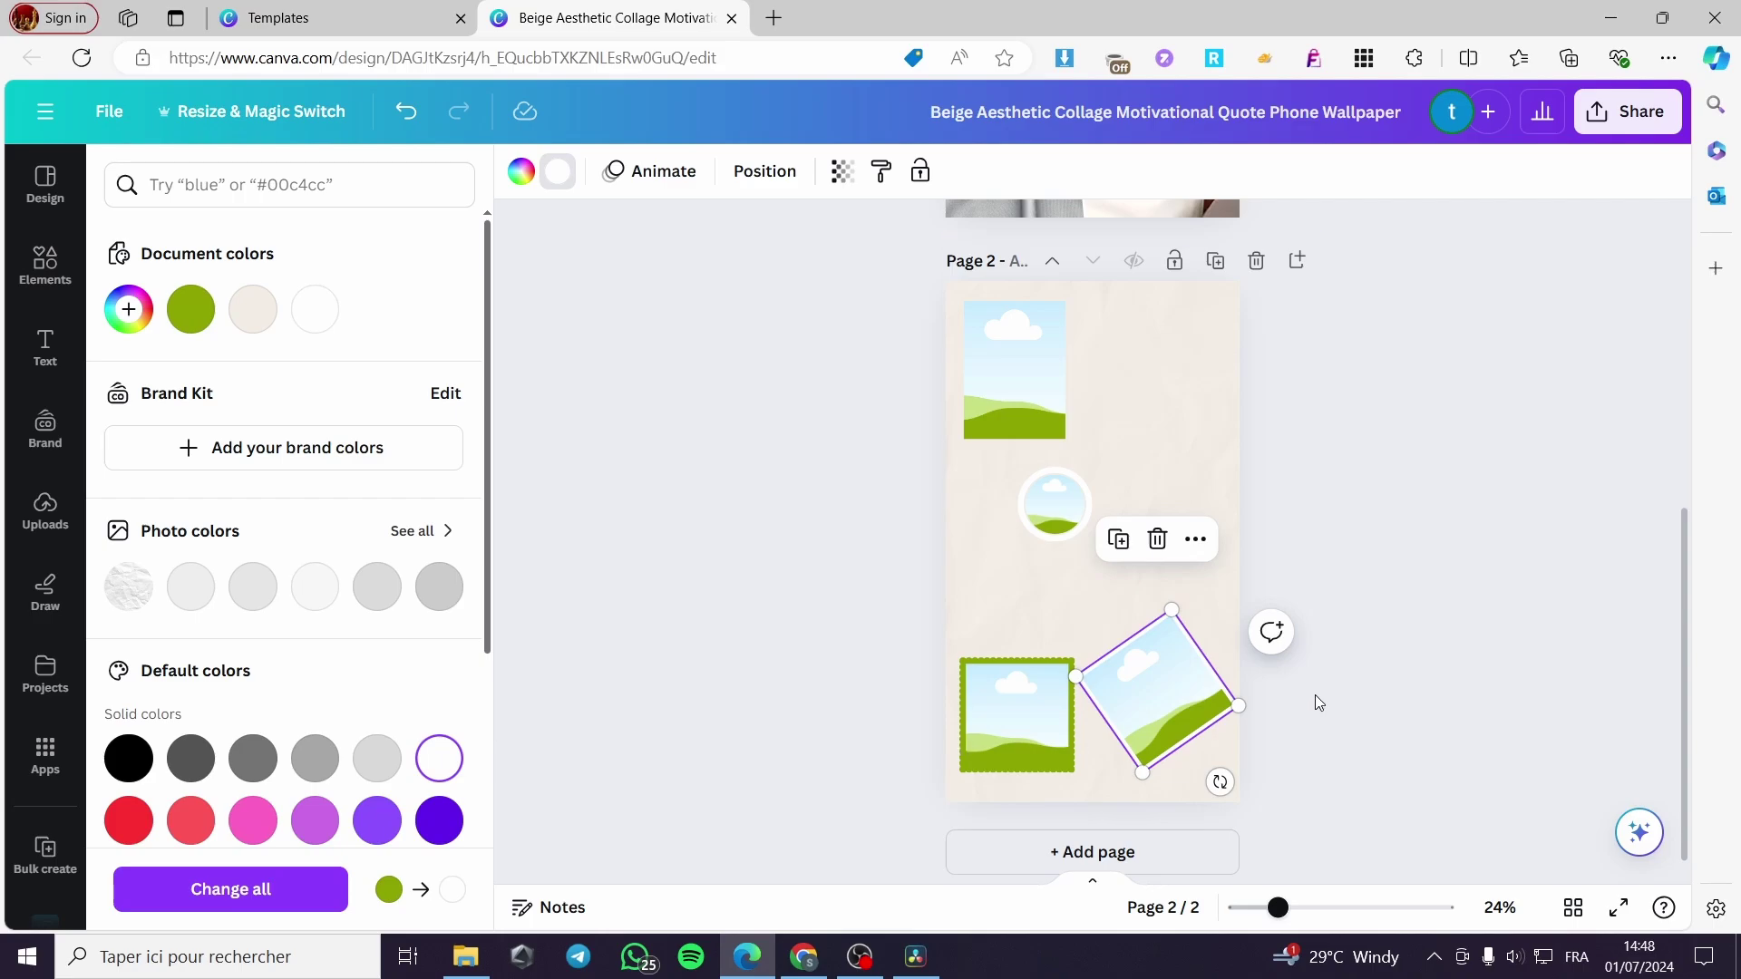
# - Recolor the stamp-edged square frame with a white inner area and a black border
pyautogui.click(1028, 732)
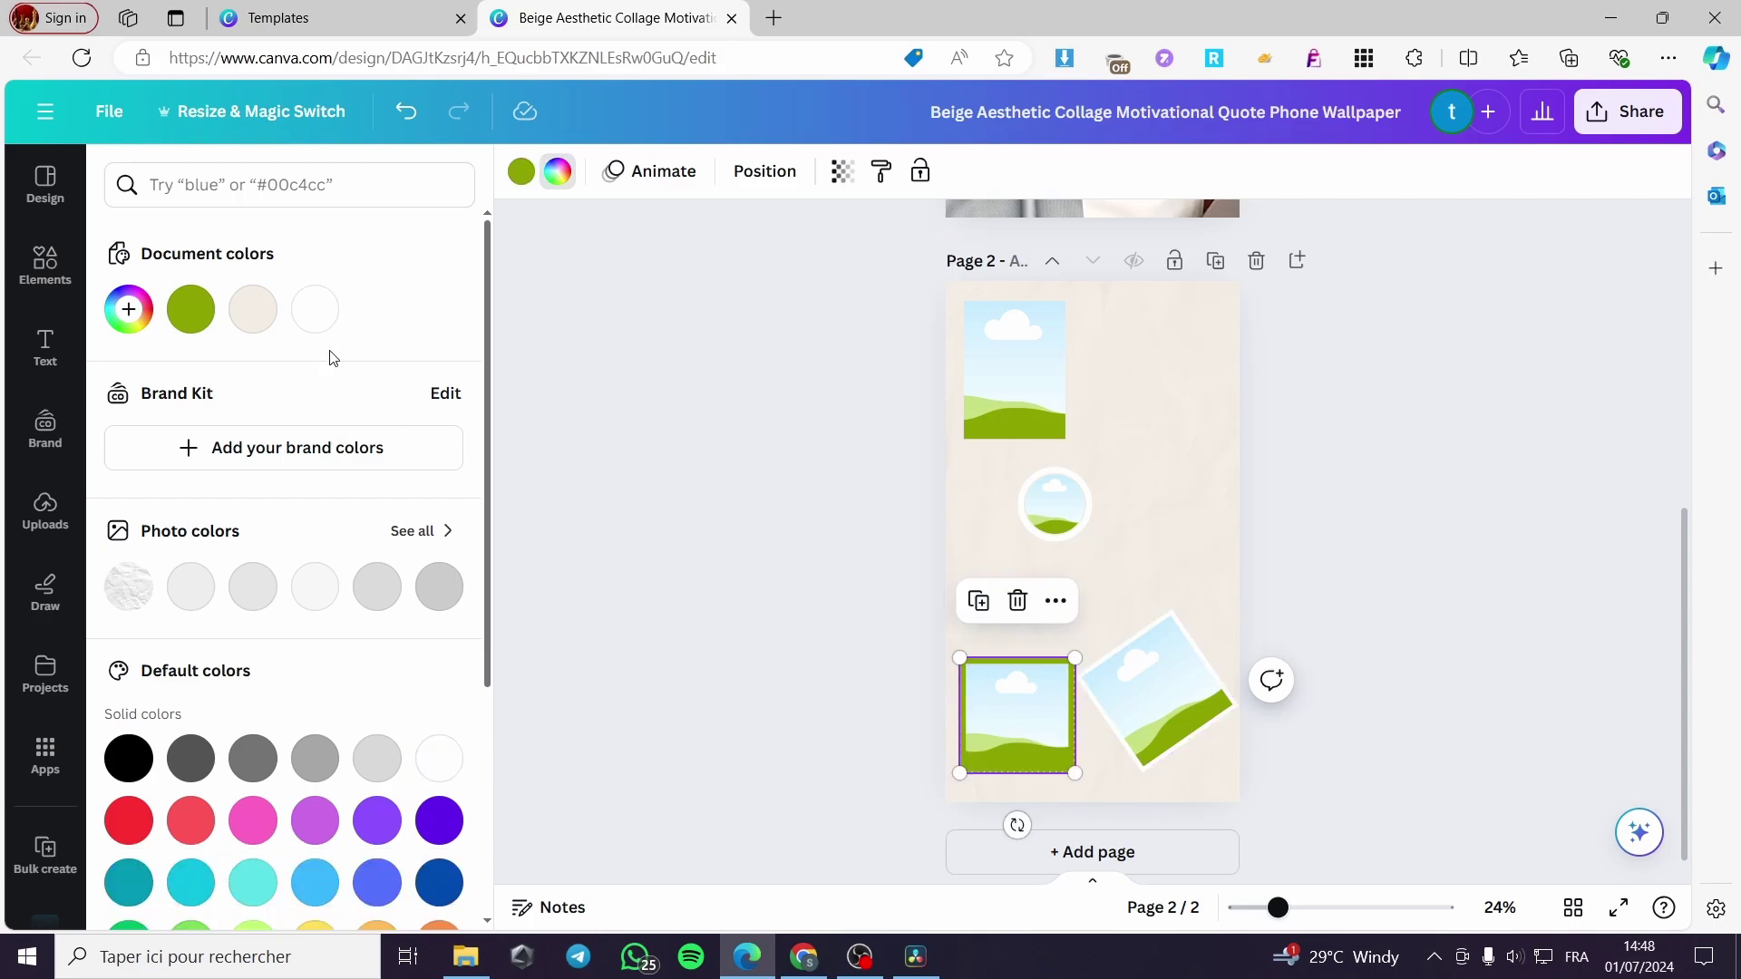
pyautogui.click(132, 756)
pyautogui.click(449, 765)
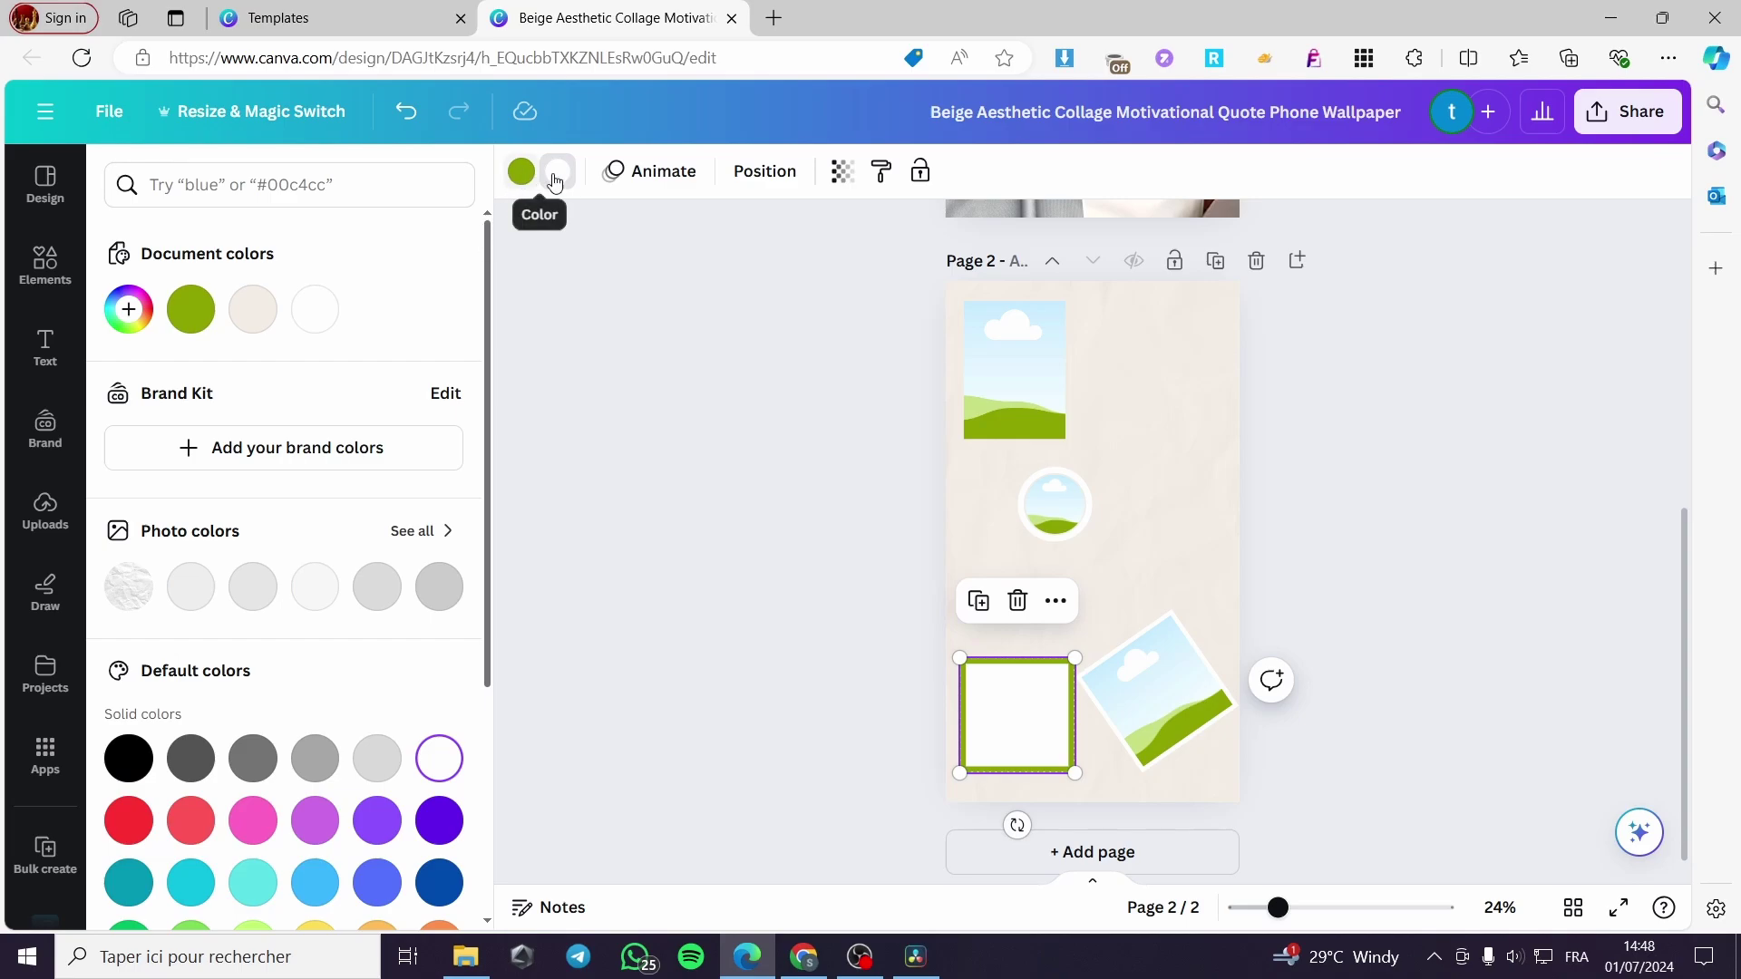
pyautogui.click(522, 171)
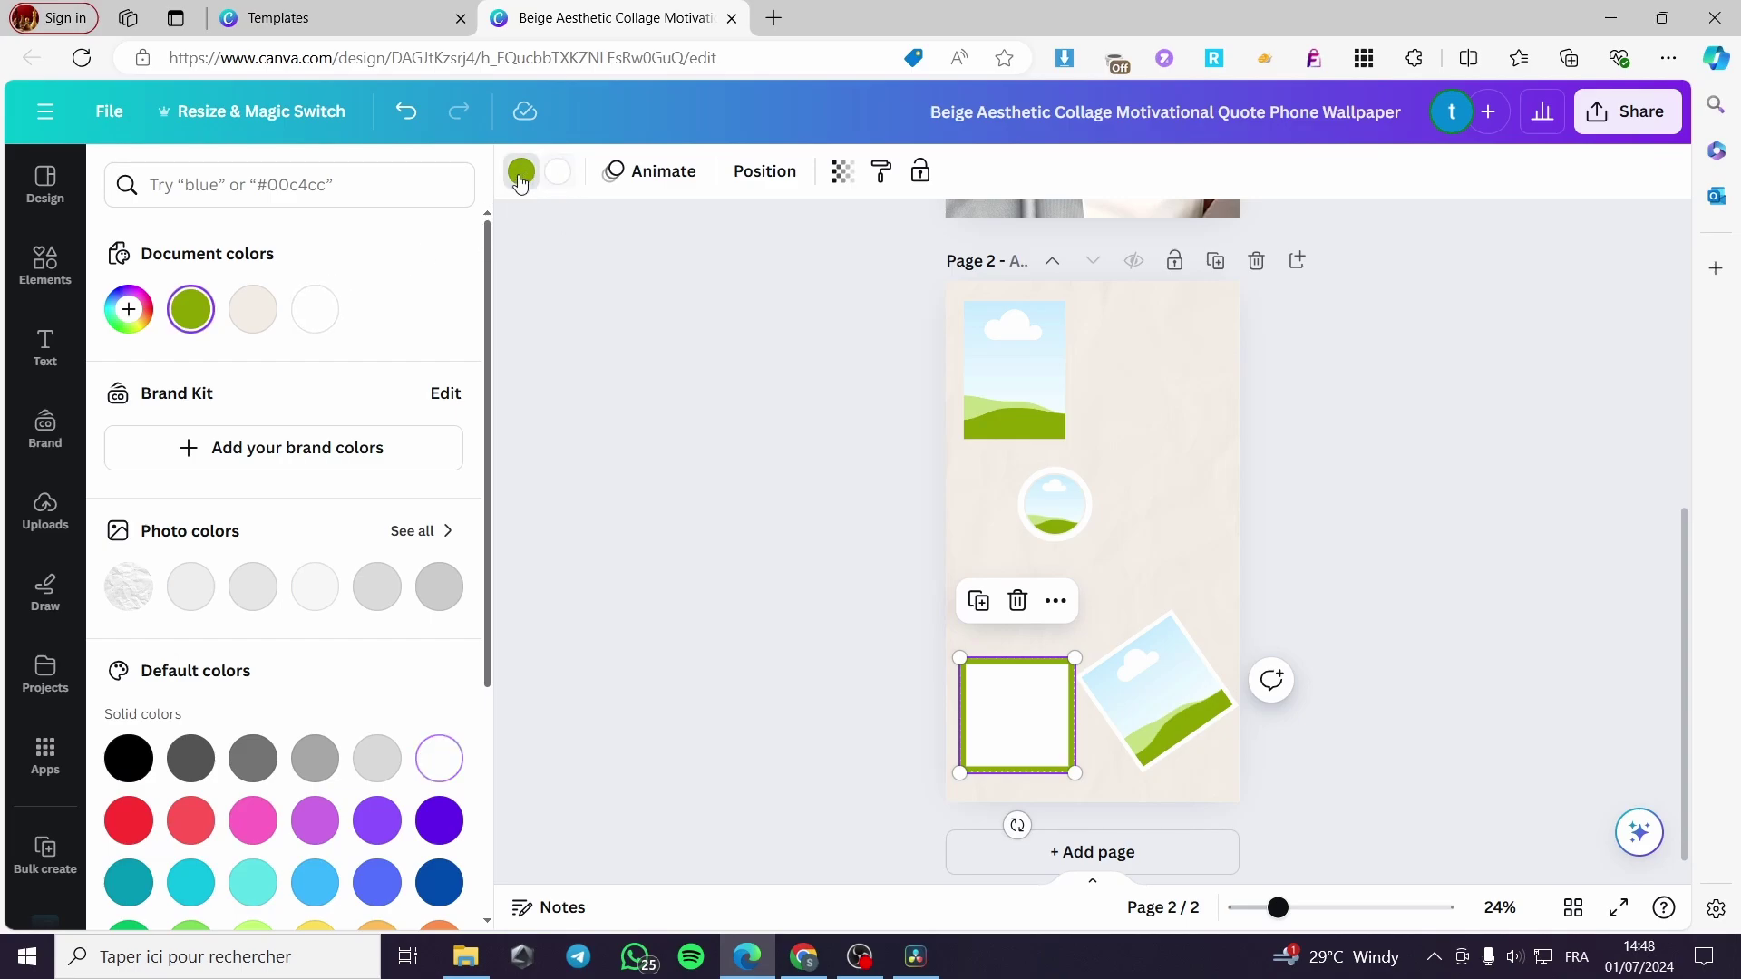
pyautogui.click(441, 760)
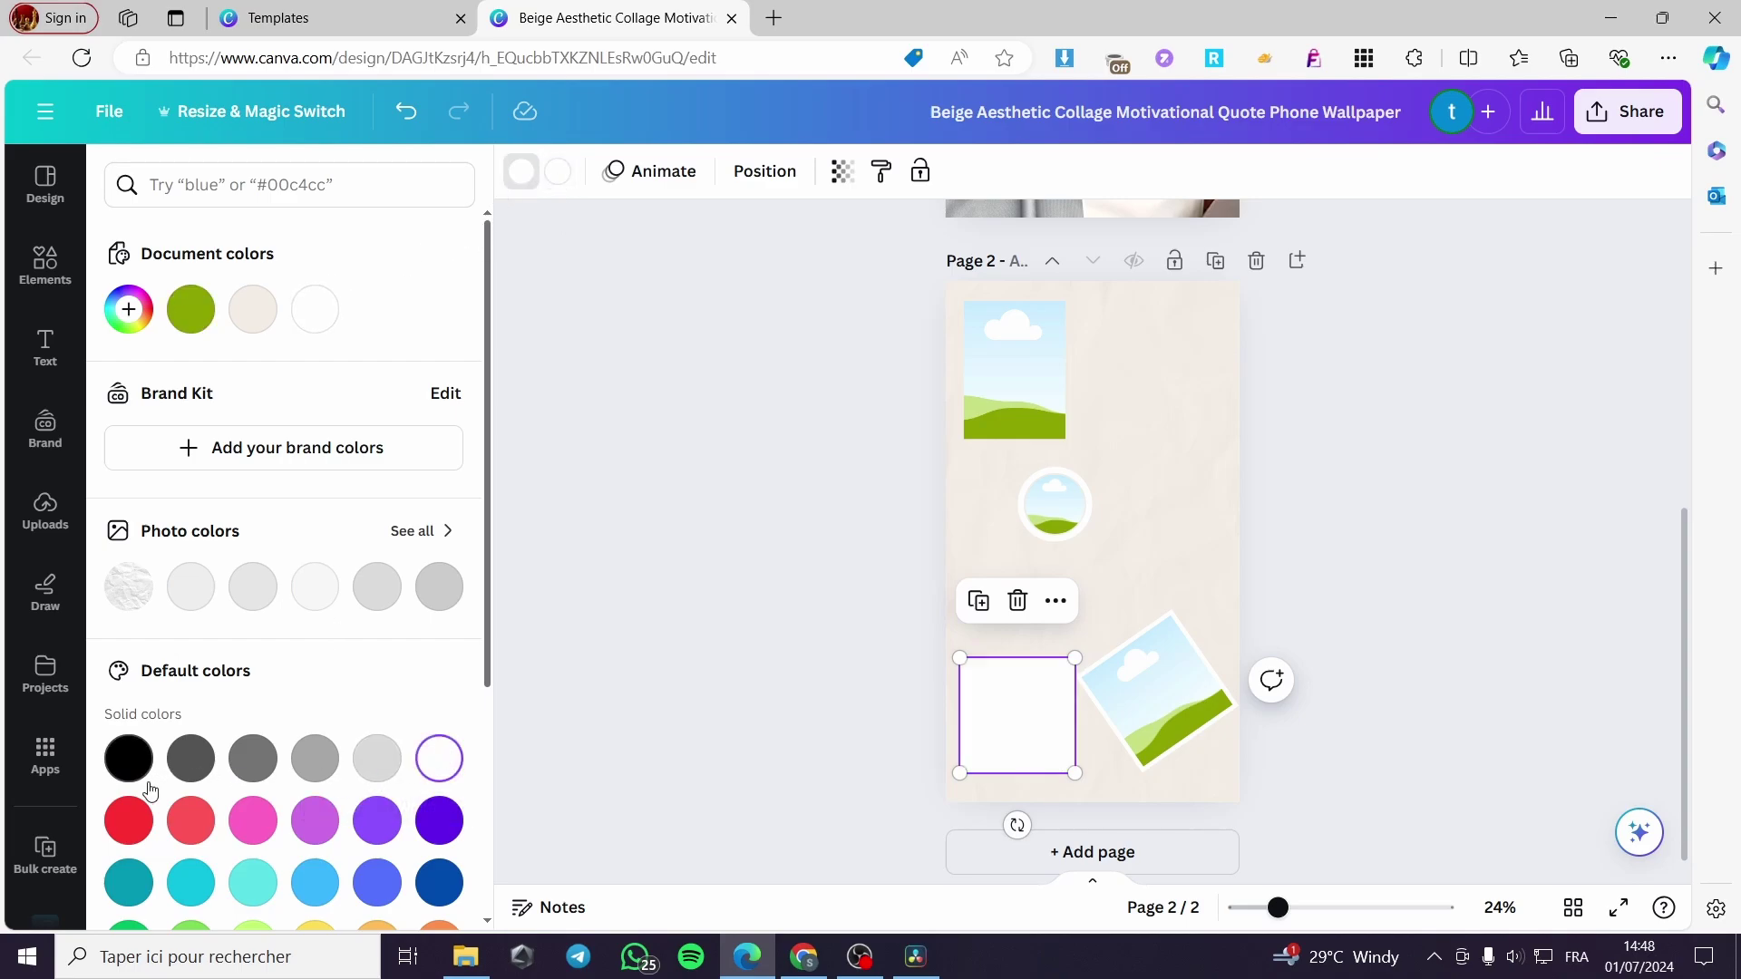
pyautogui.click(130, 760)
pyautogui.press('Escape')
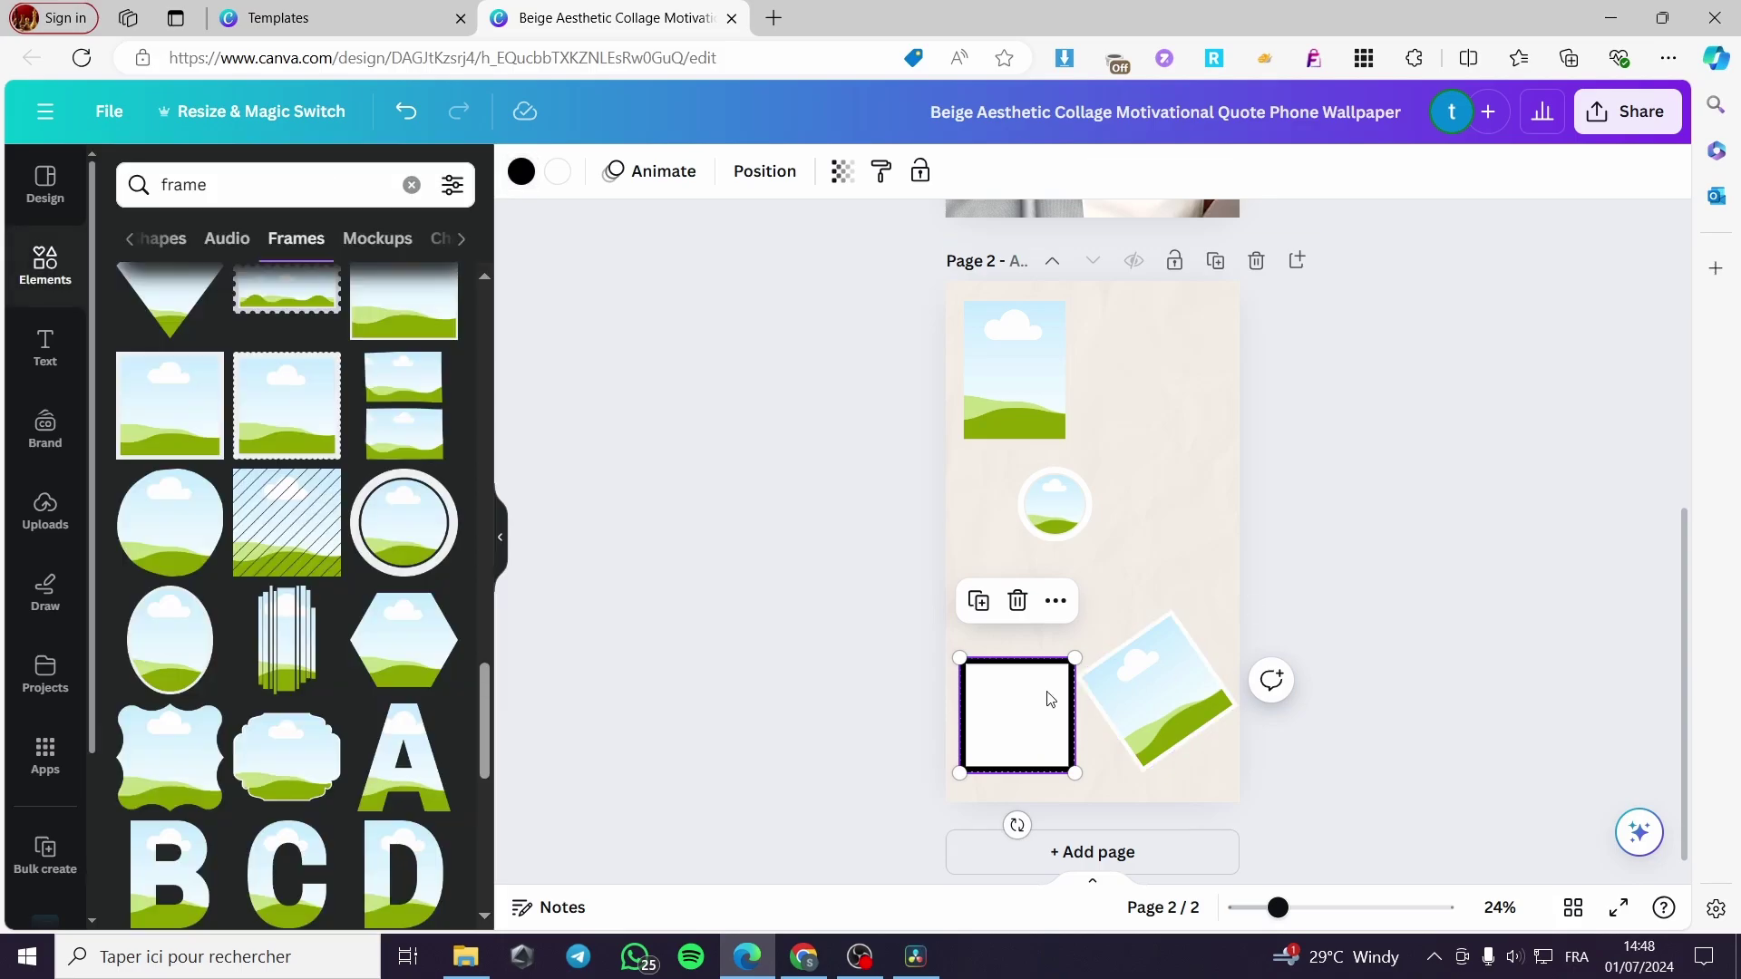
# - Enlarge the circular frame to 490 by 490 at page 2's left middle, and add a heart frame in the page's upper-right corner
pyautogui.moveTo(1056, 506); pyautogui.dragTo(1053, 661)
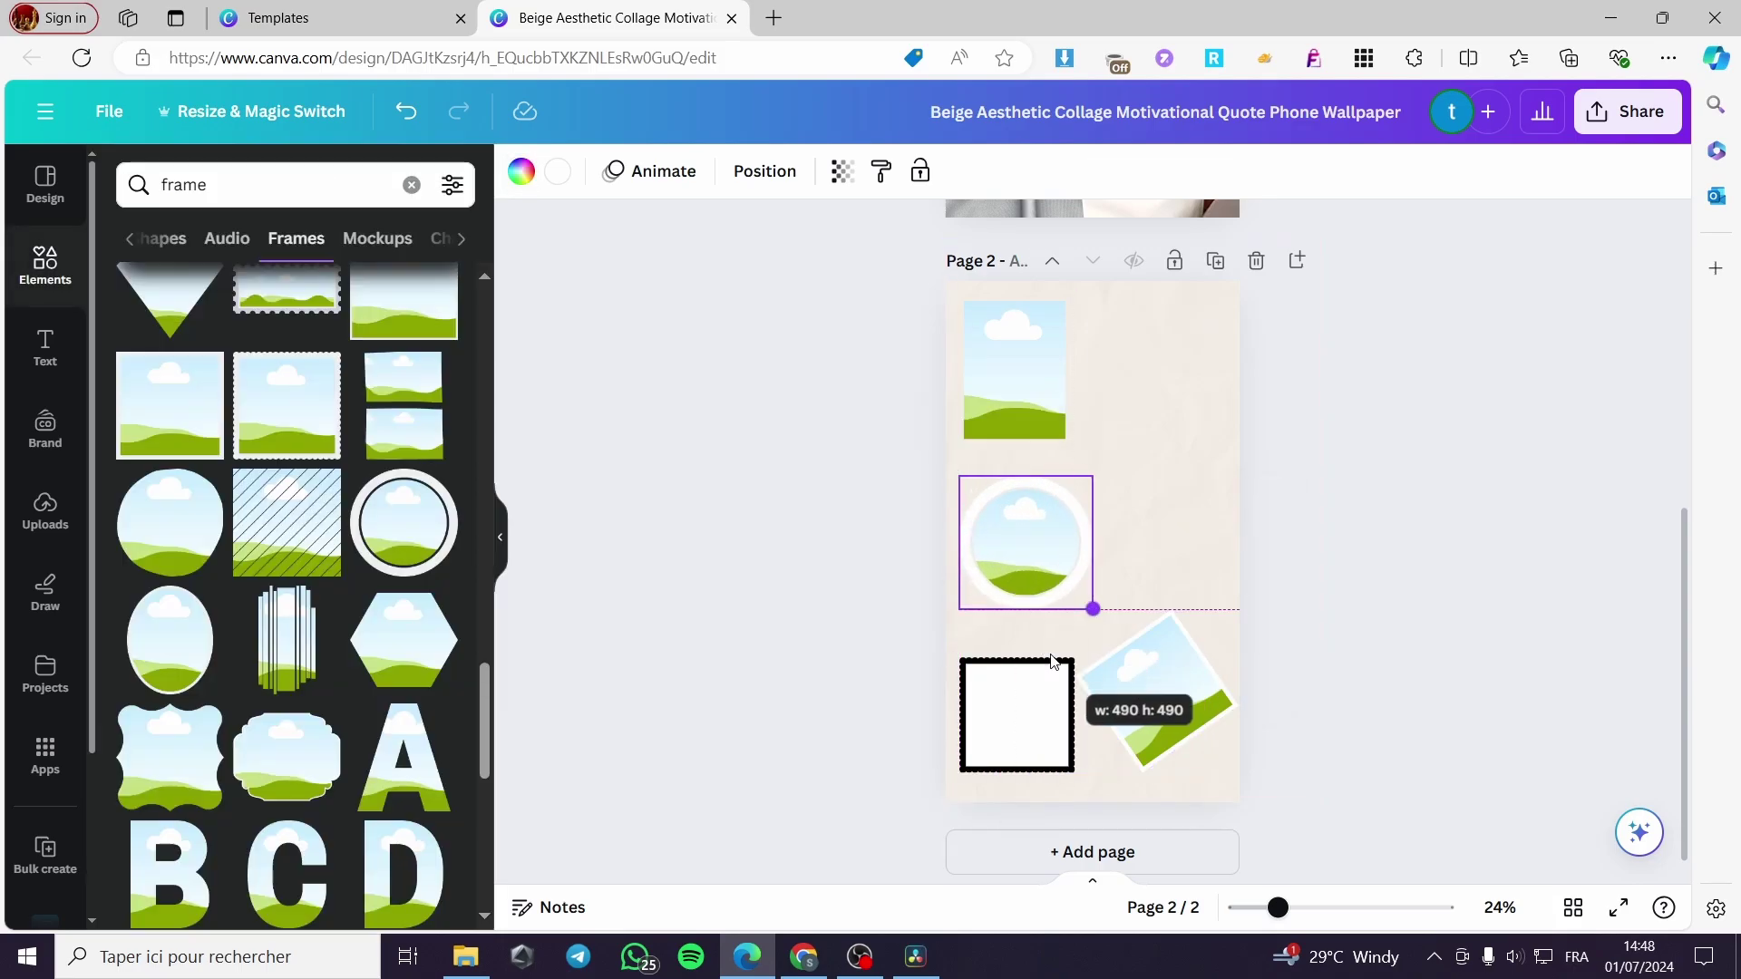
pyautogui.scroll(-4, 322, 725)
pyautogui.scroll(6, 331, 733)
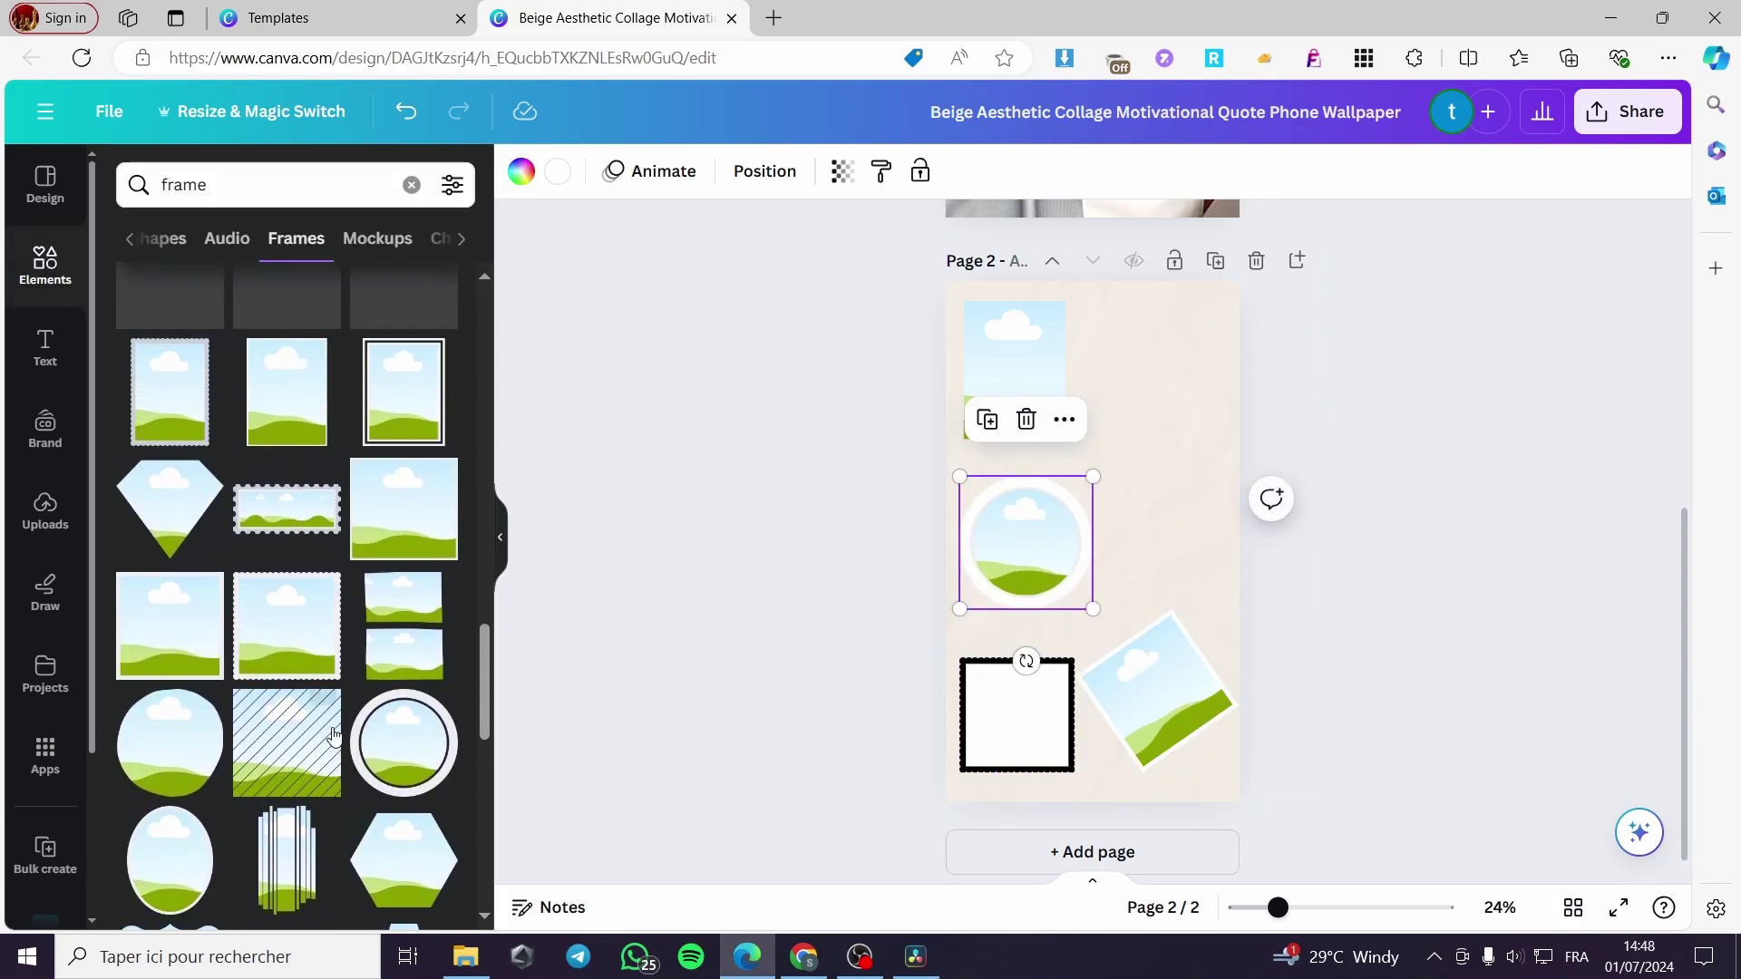
pyautogui.scroll(3, 336, 735)
pyautogui.scroll(15, 263, 726)
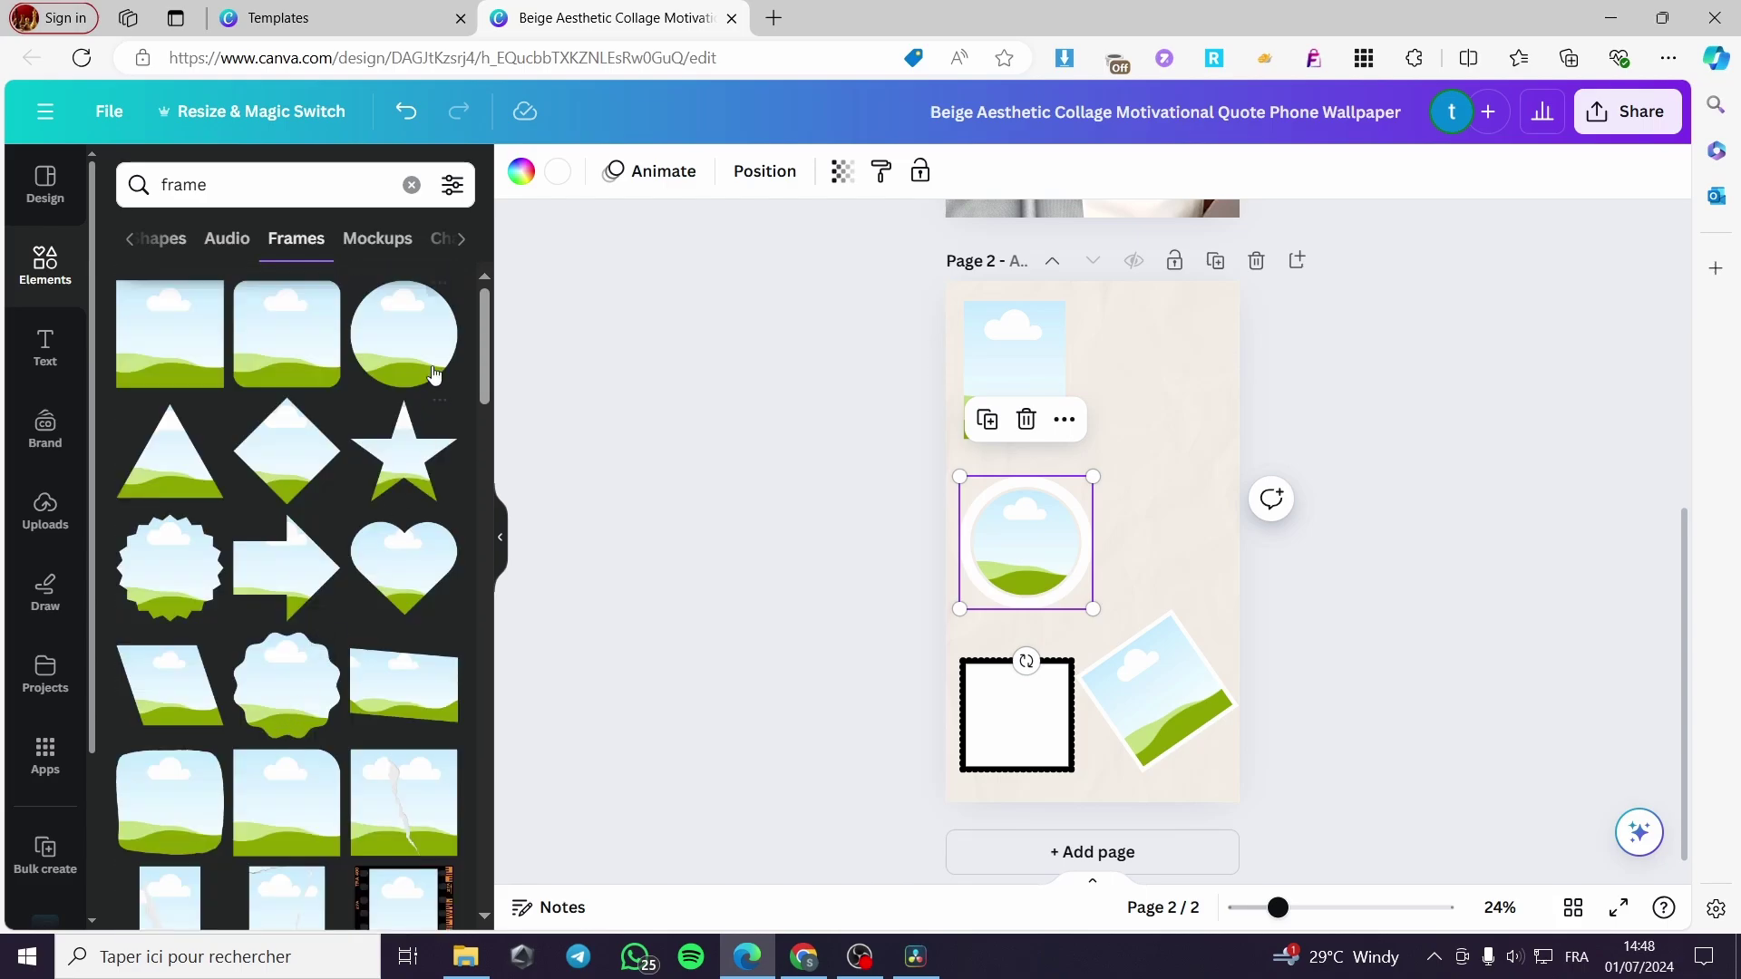
pyautogui.click(404, 582)
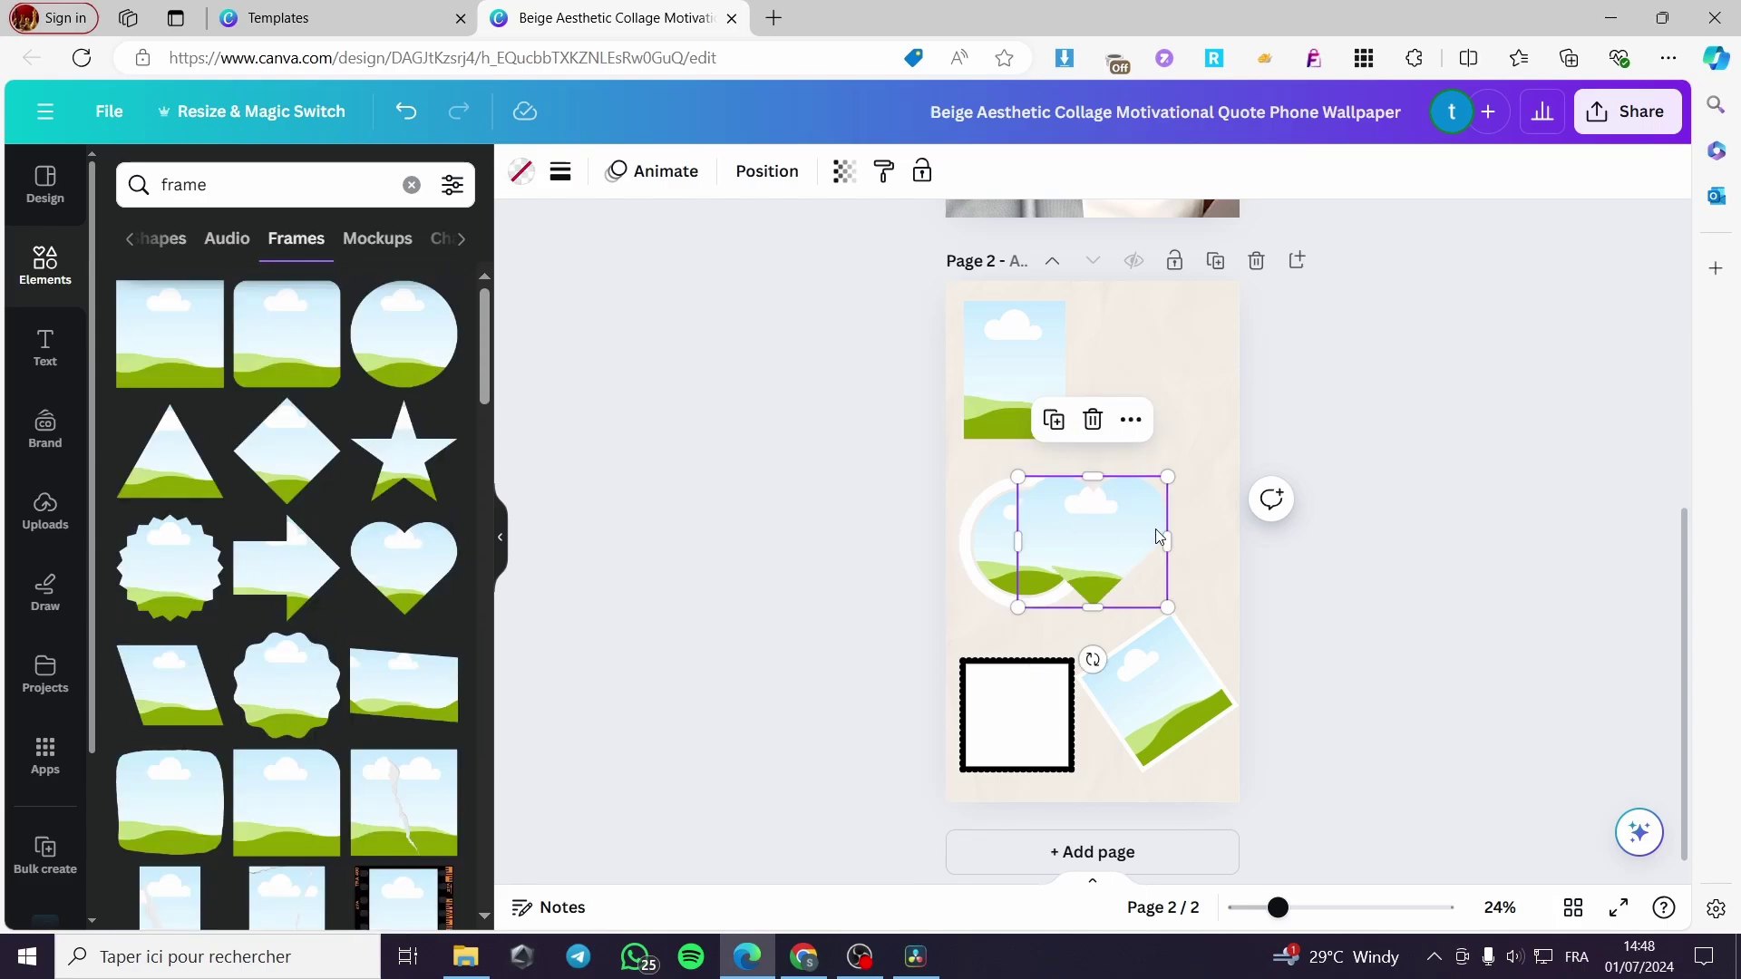
pyautogui.moveTo(1166, 605); pyautogui.dragTo(1159, 399)
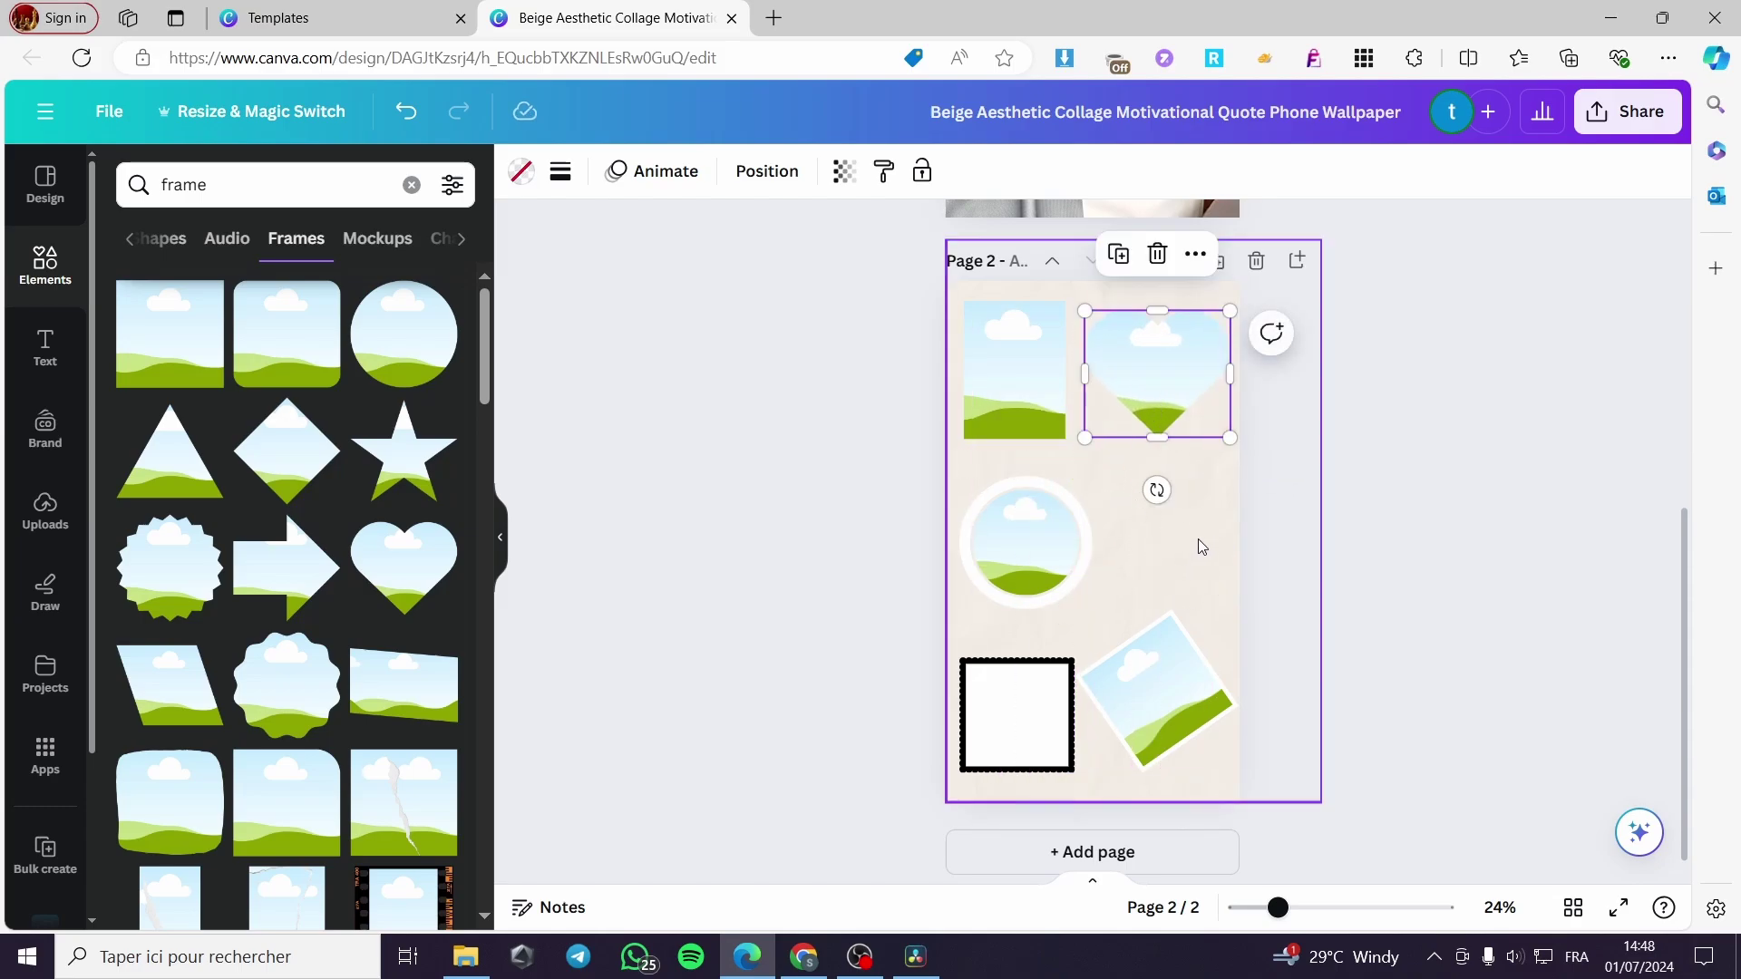
# - Copy the "Be Yourself" text from page 1 to page 2 and place it between the heart frame and the tilted frame
pyautogui.scroll(1, 1357, 541)
pyautogui.scroll(3, 1357, 549)
pyautogui.click(1139, 332)
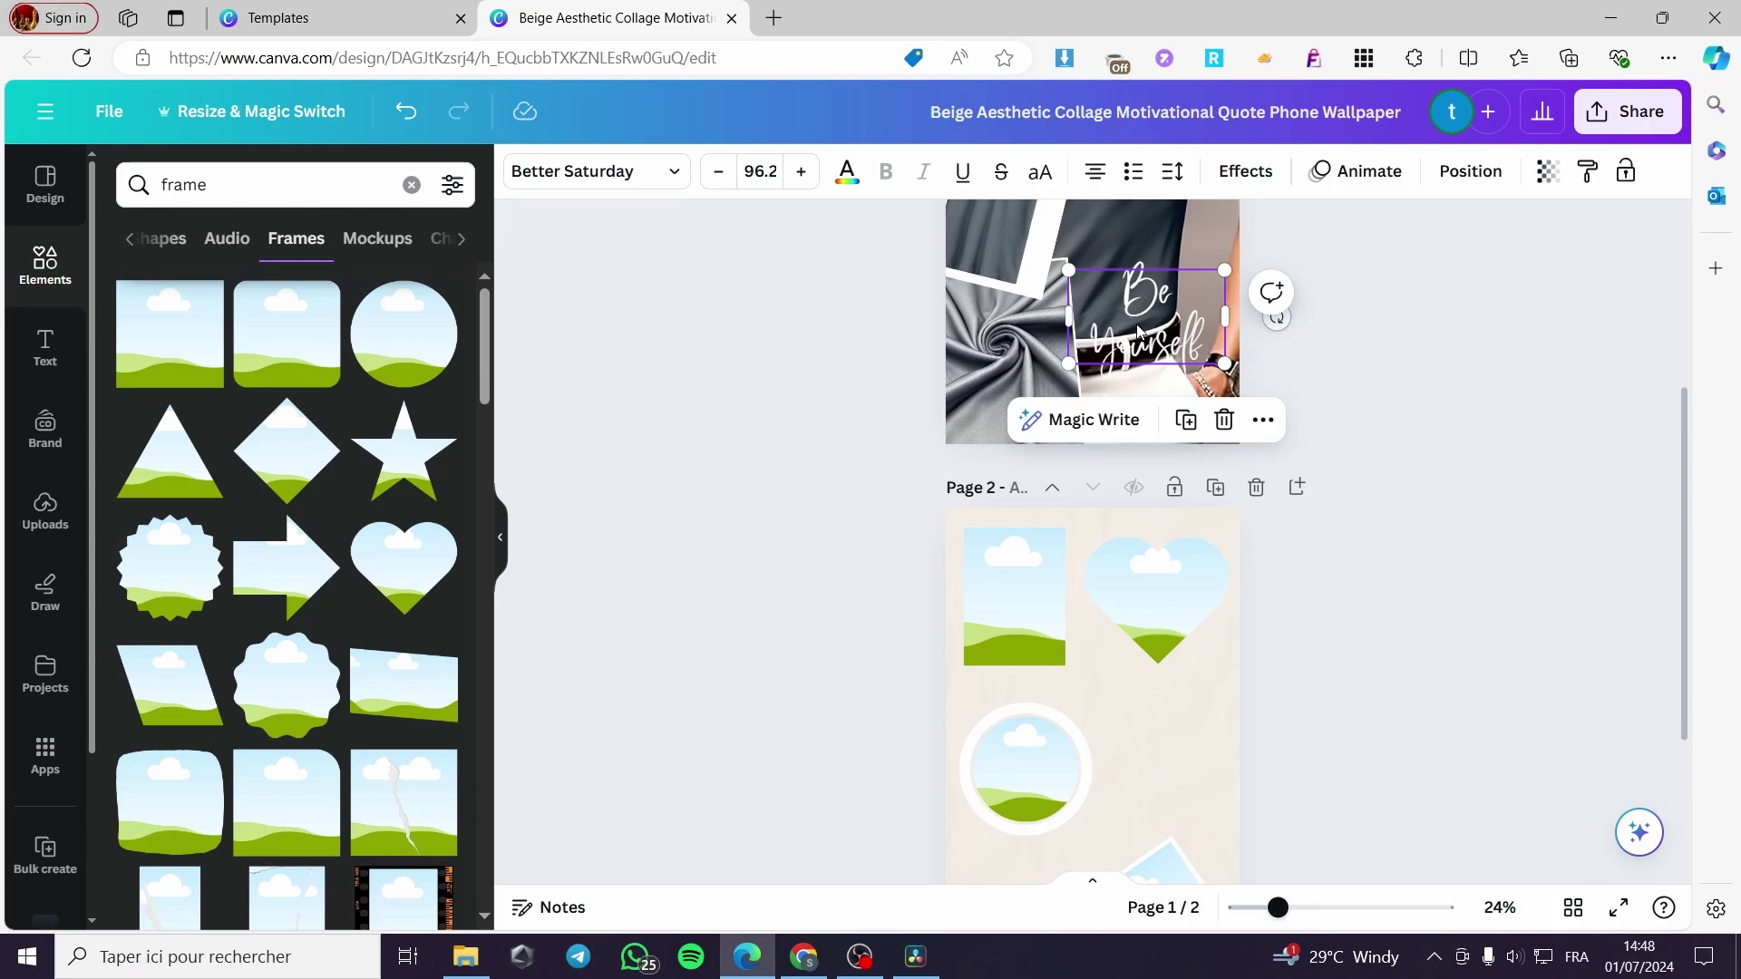
pyautogui.click(1195, 740)
pyautogui.hotkey('ctrl', 'v')
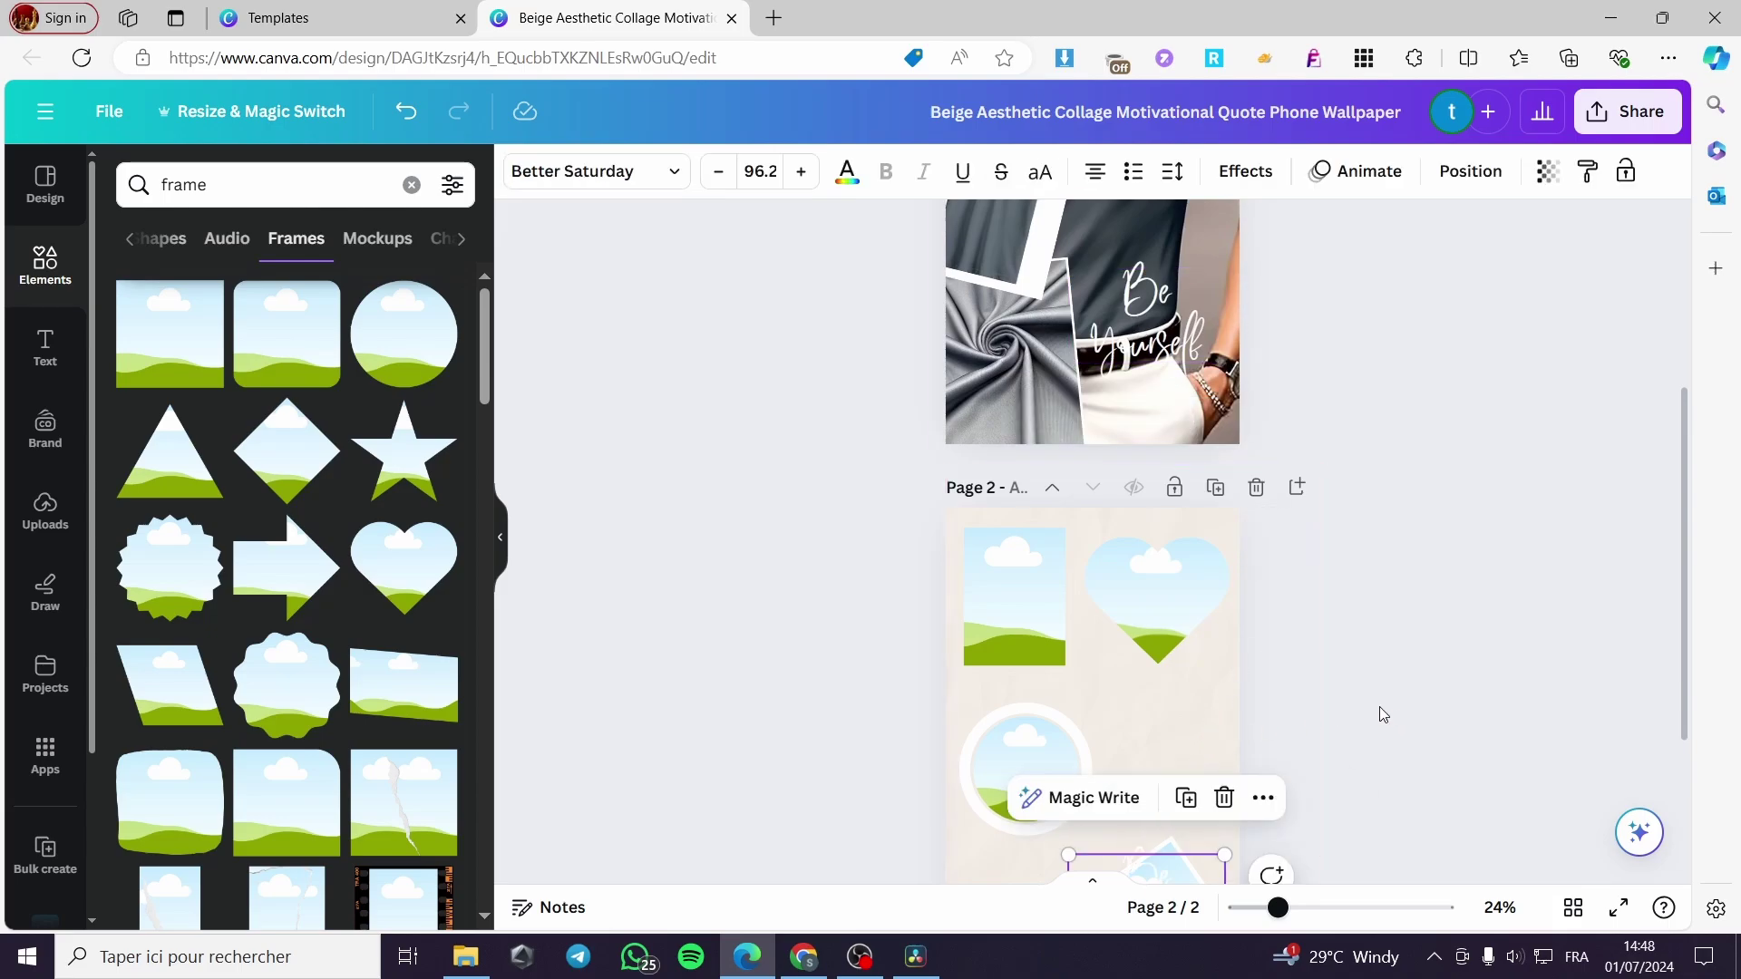
pyautogui.scroll(-3, 1379, 707)
pyautogui.moveTo(1163, 677); pyautogui.dragTo(1163, 529)
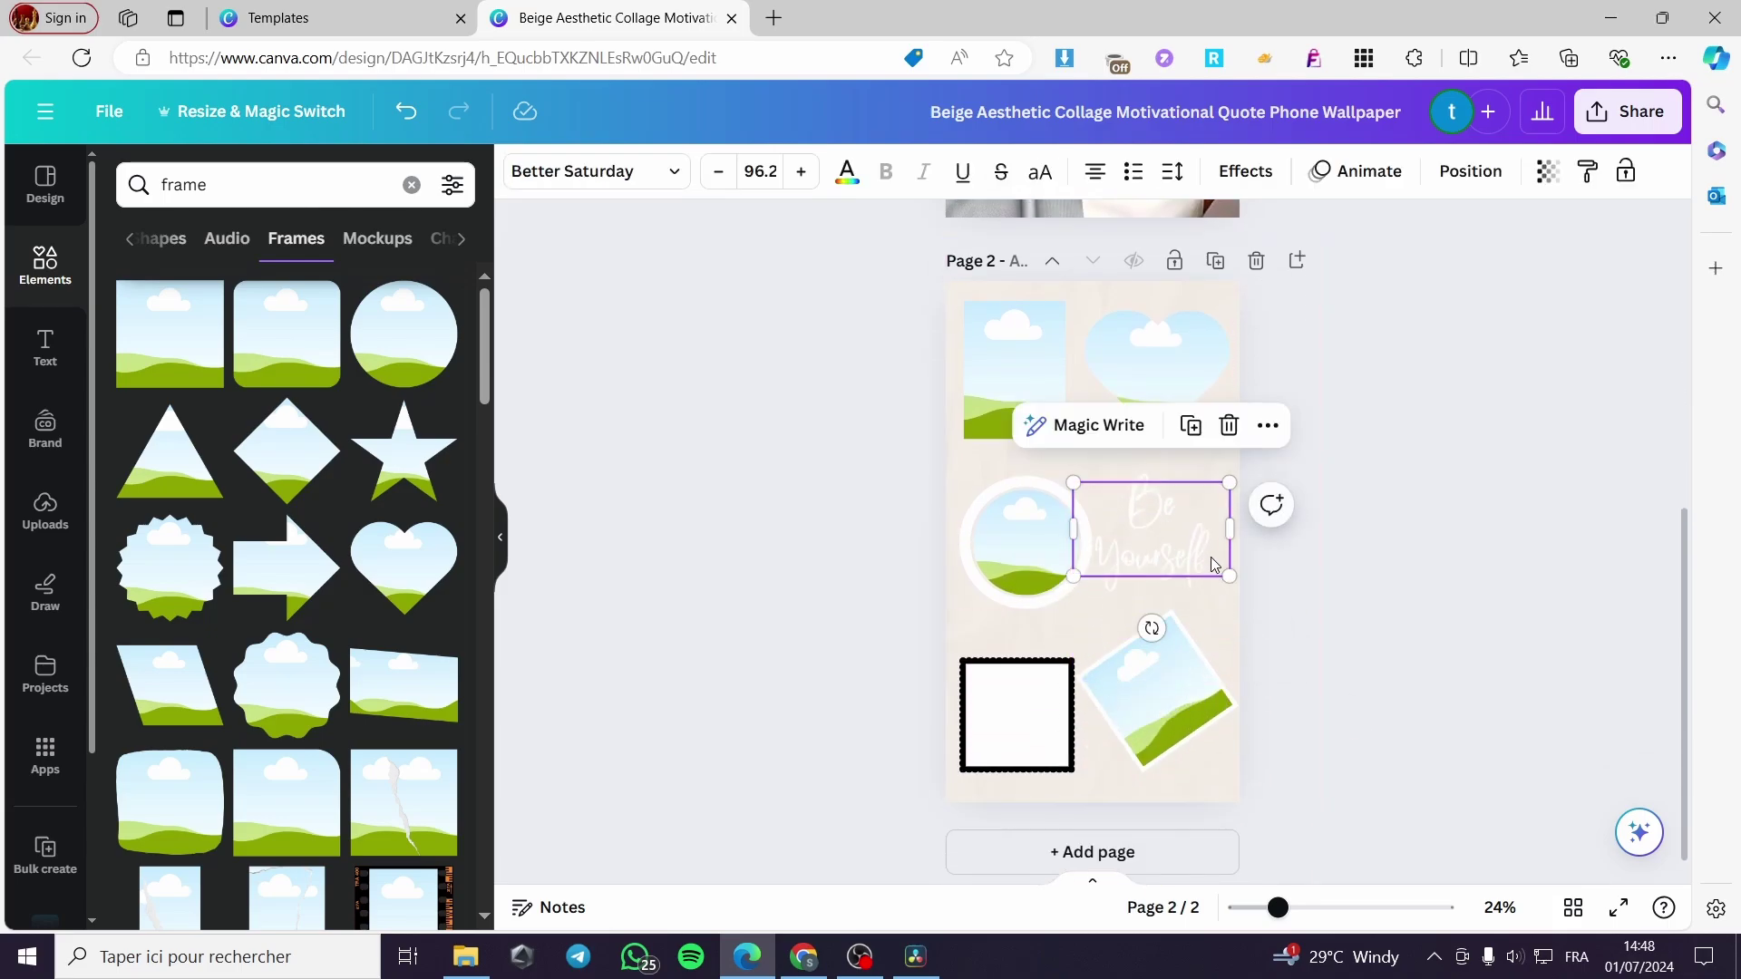
# - Recolor the "Be Yourself" text on page 2 to red and nudge it slightly up and away from the circular frame
pyautogui.doubleClick(1170, 548)
pyautogui.click(847, 172)
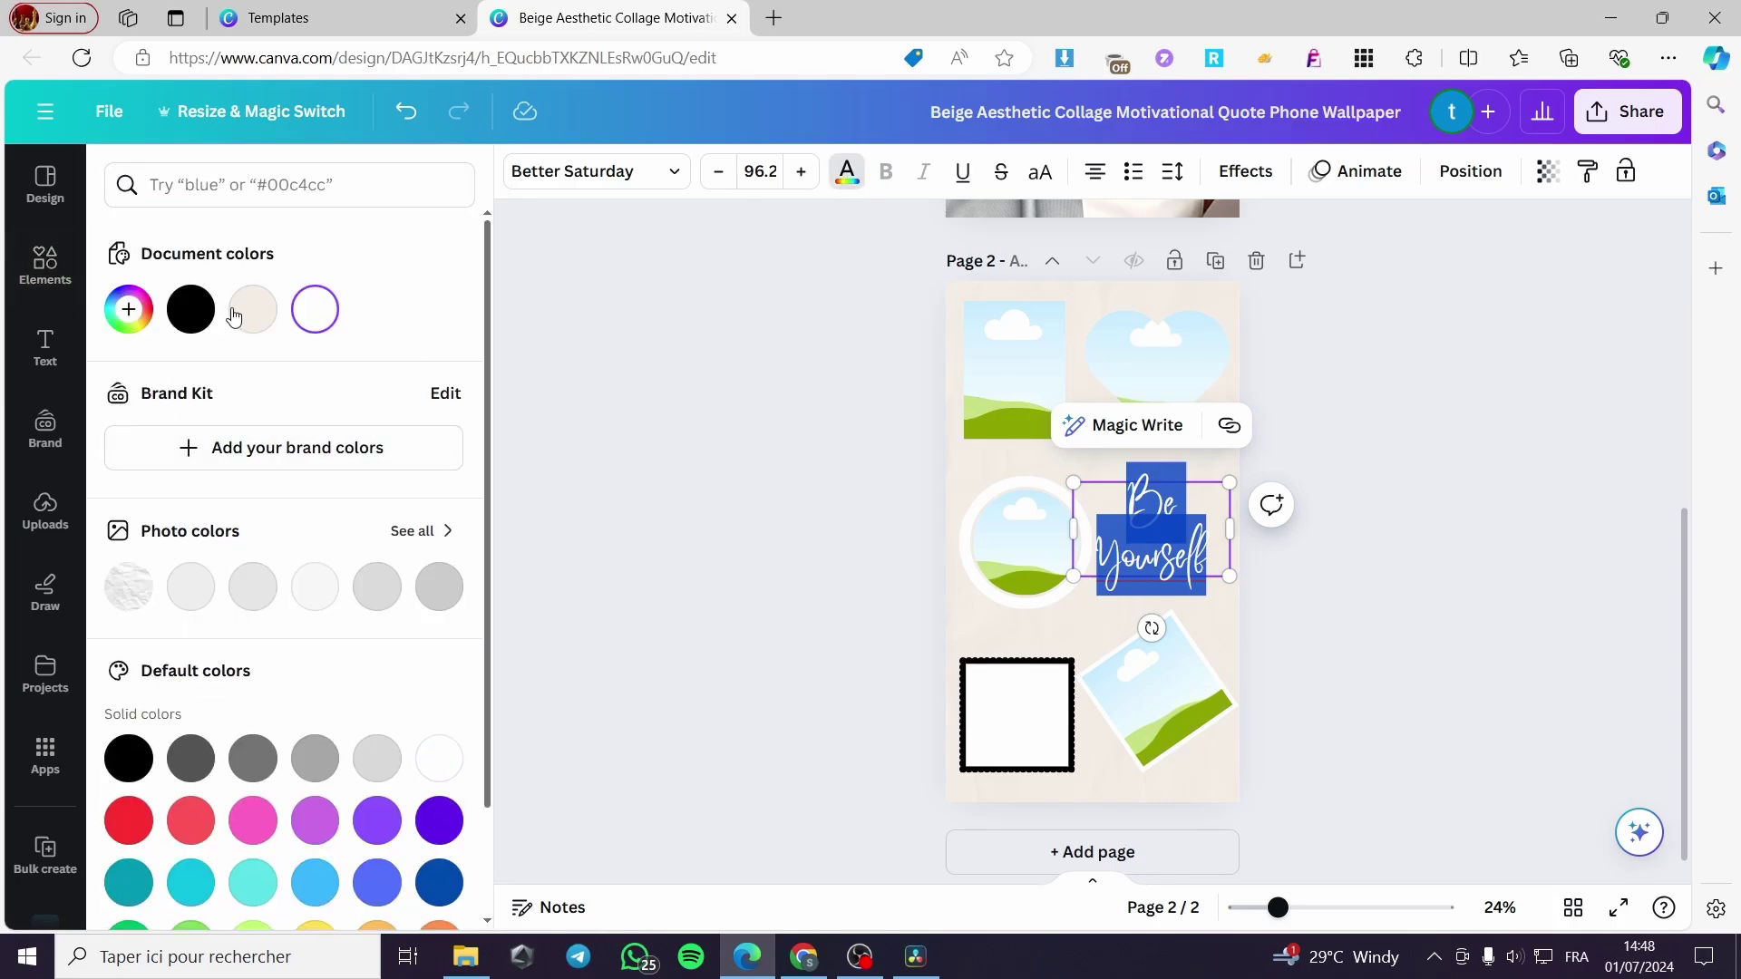
pyautogui.click(193, 821)
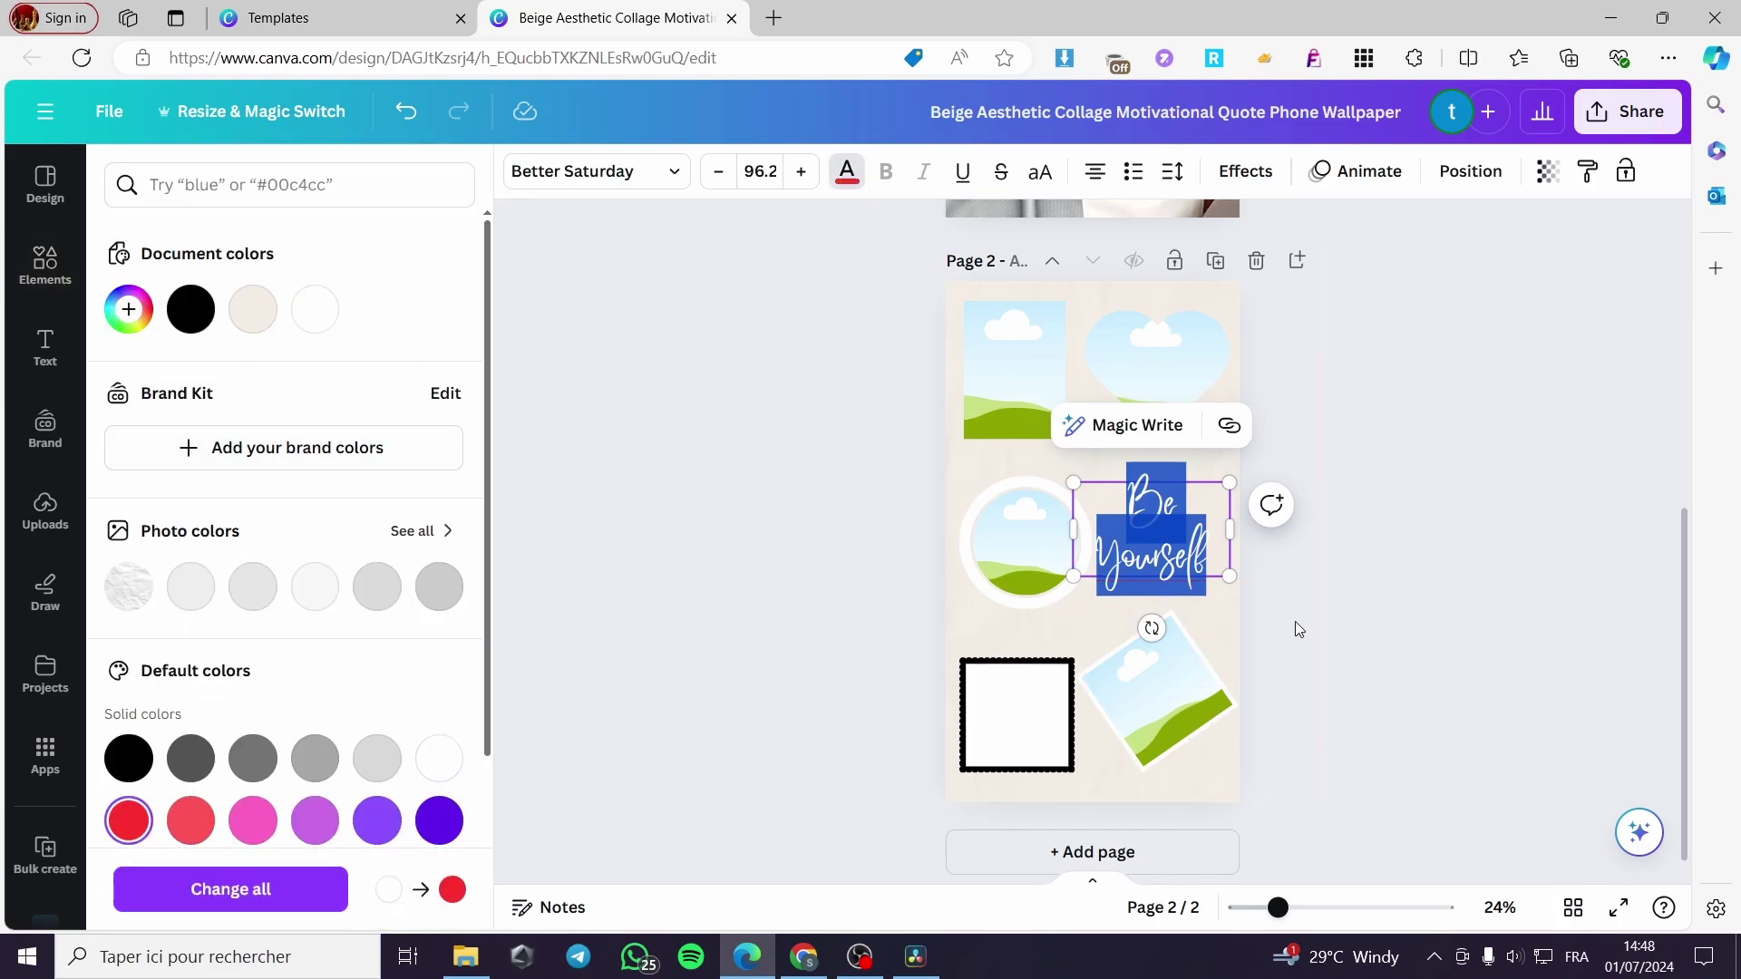
pyautogui.click(1334, 611)
pyautogui.moveTo(1174, 539); pyautogui.dragTo(1178, 538)
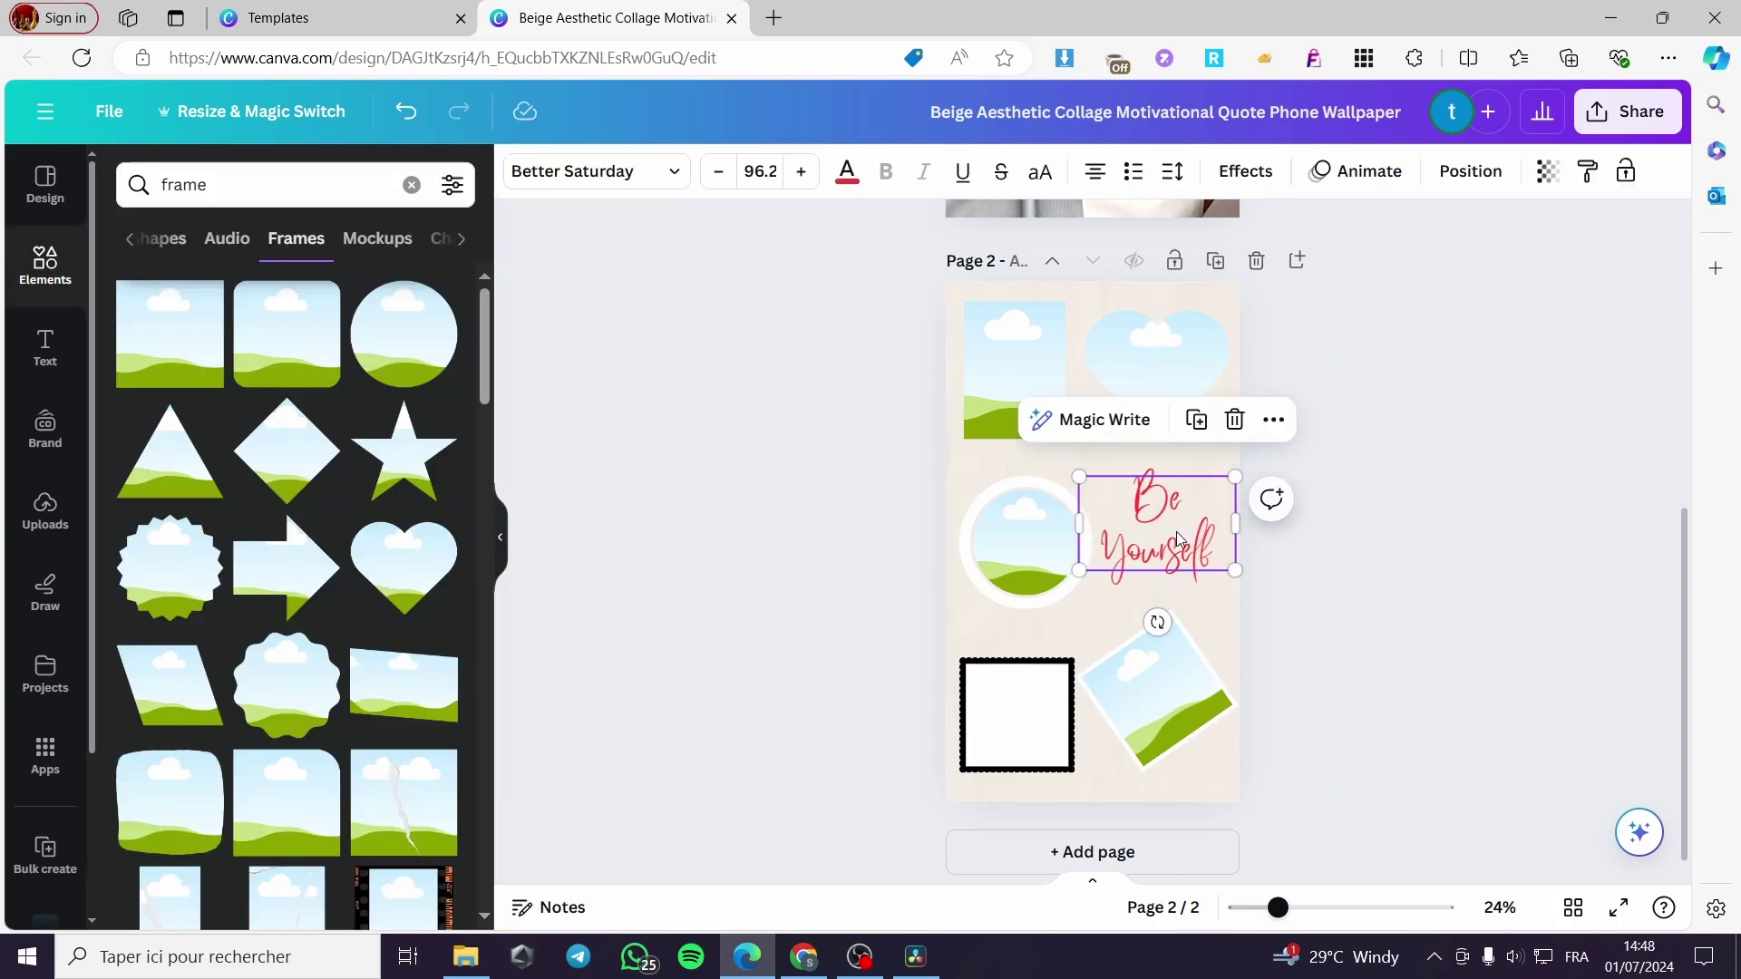
pyautogui.click(48, 526)
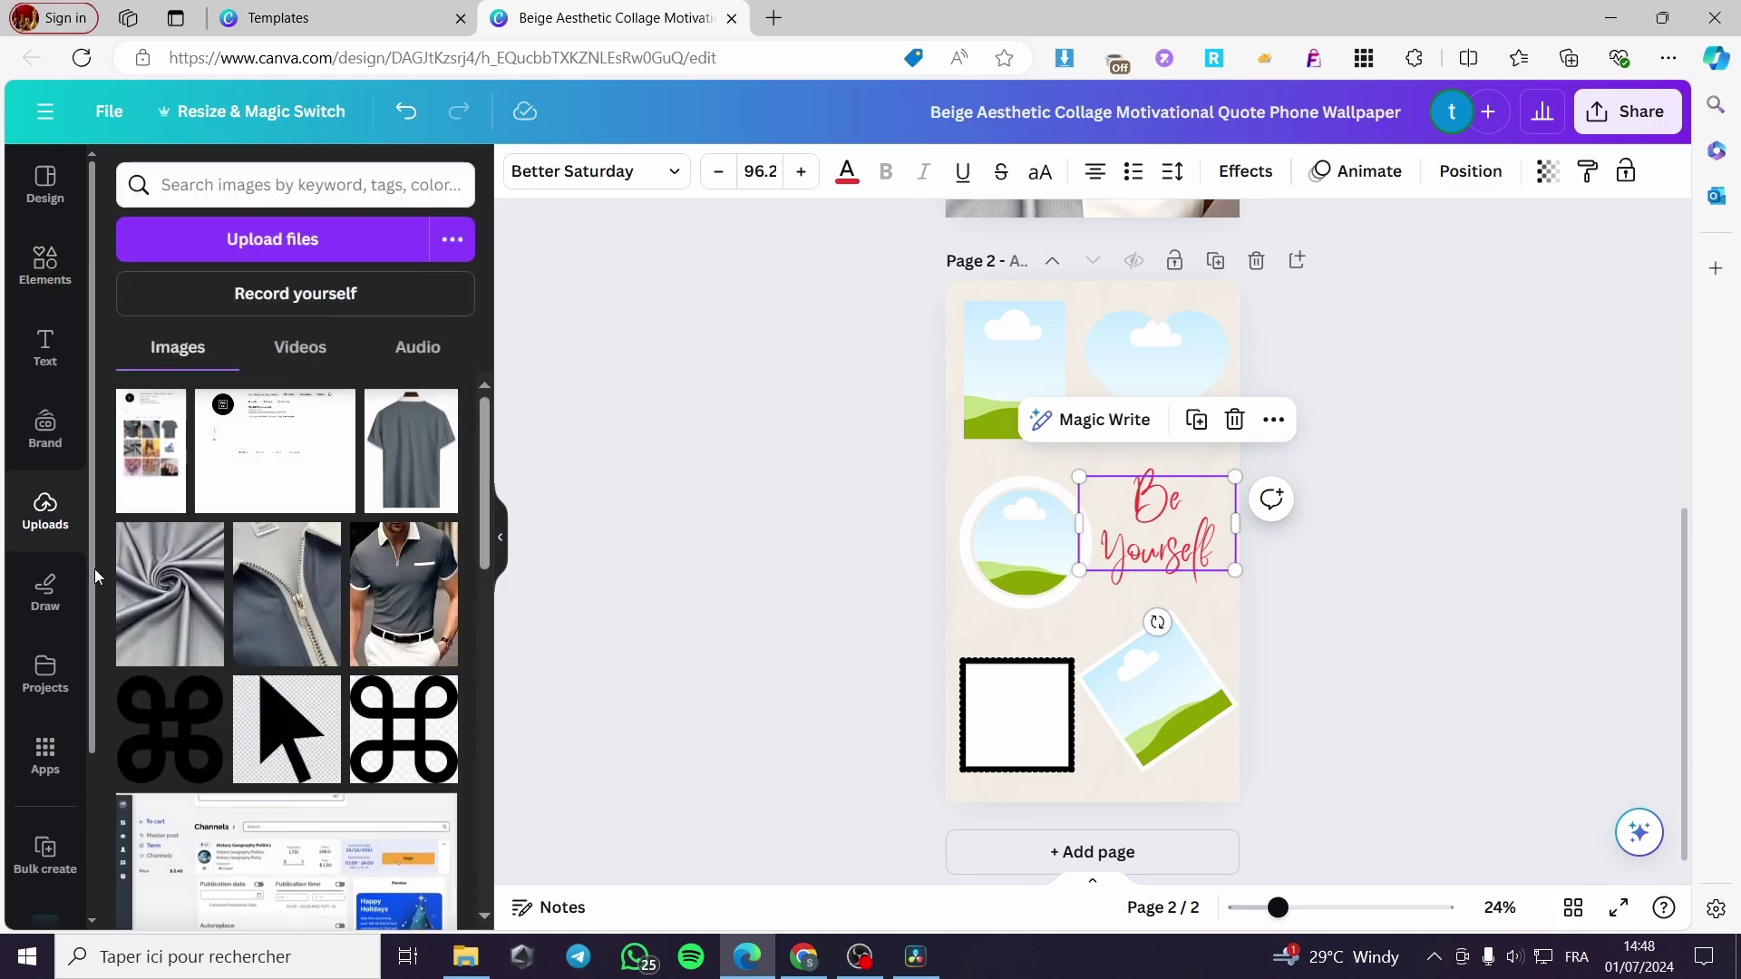
pyautogui.scroll(-5, 323, 623)
pyautogui.scroll(-5, 323, 632)
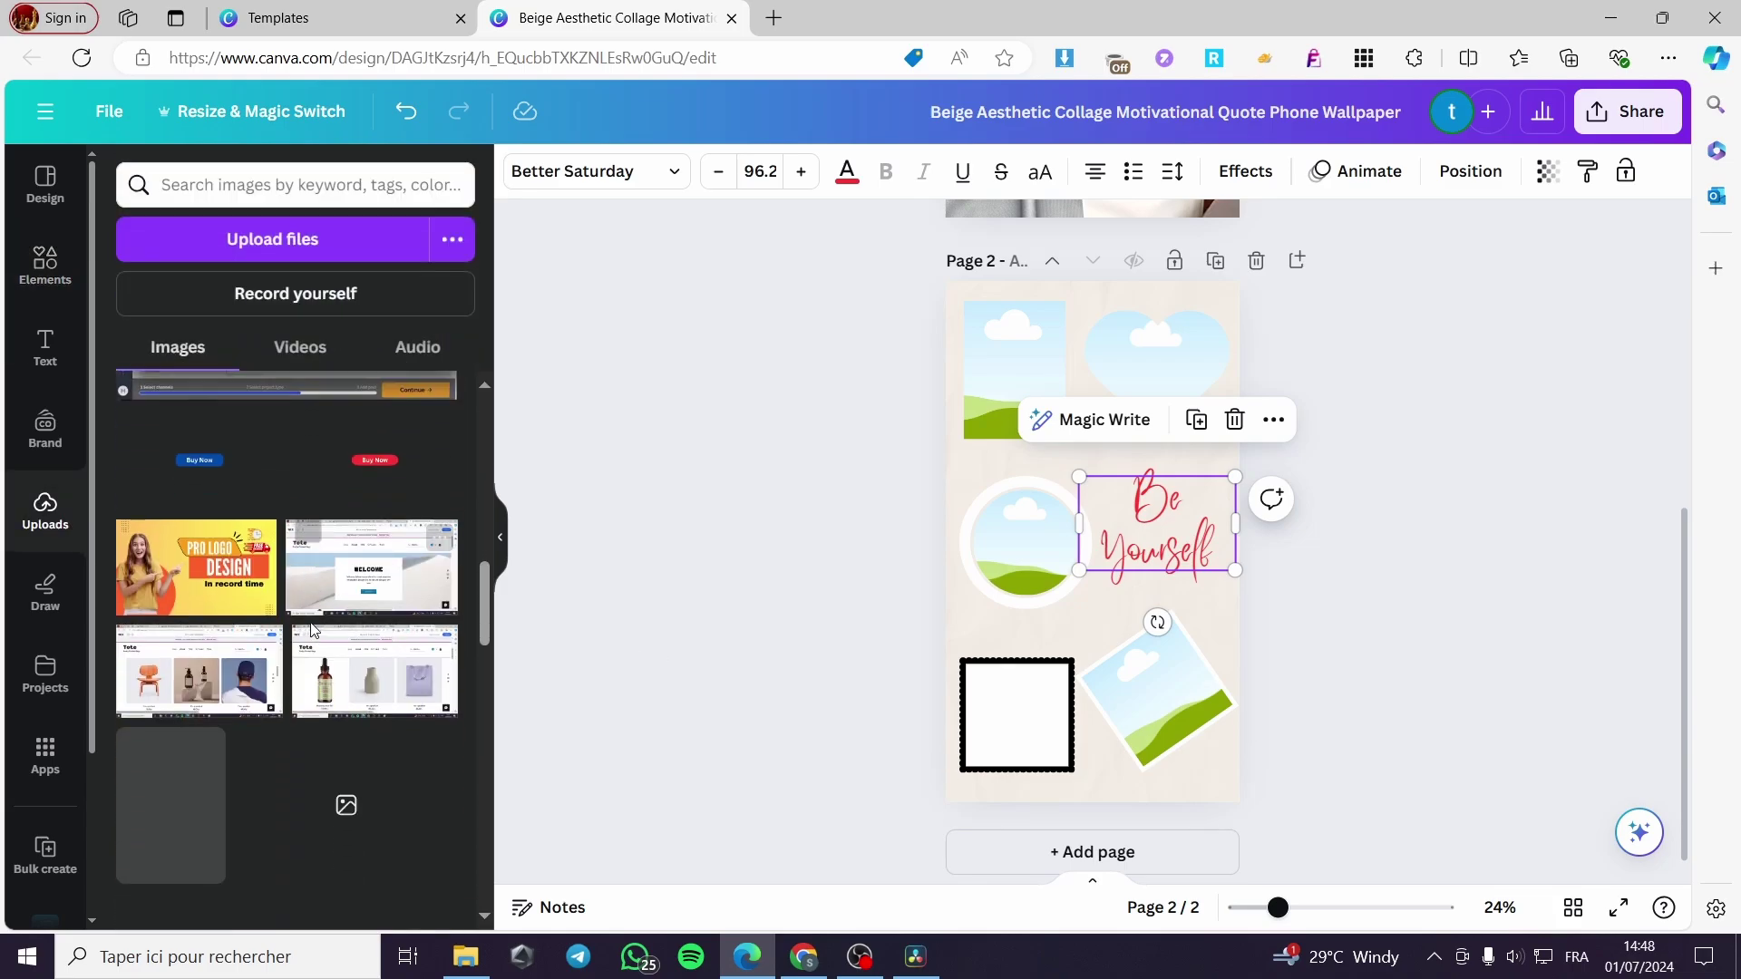
# - Search the elements for "people" and list all of the photo results
pyautogui.click(43, 269)
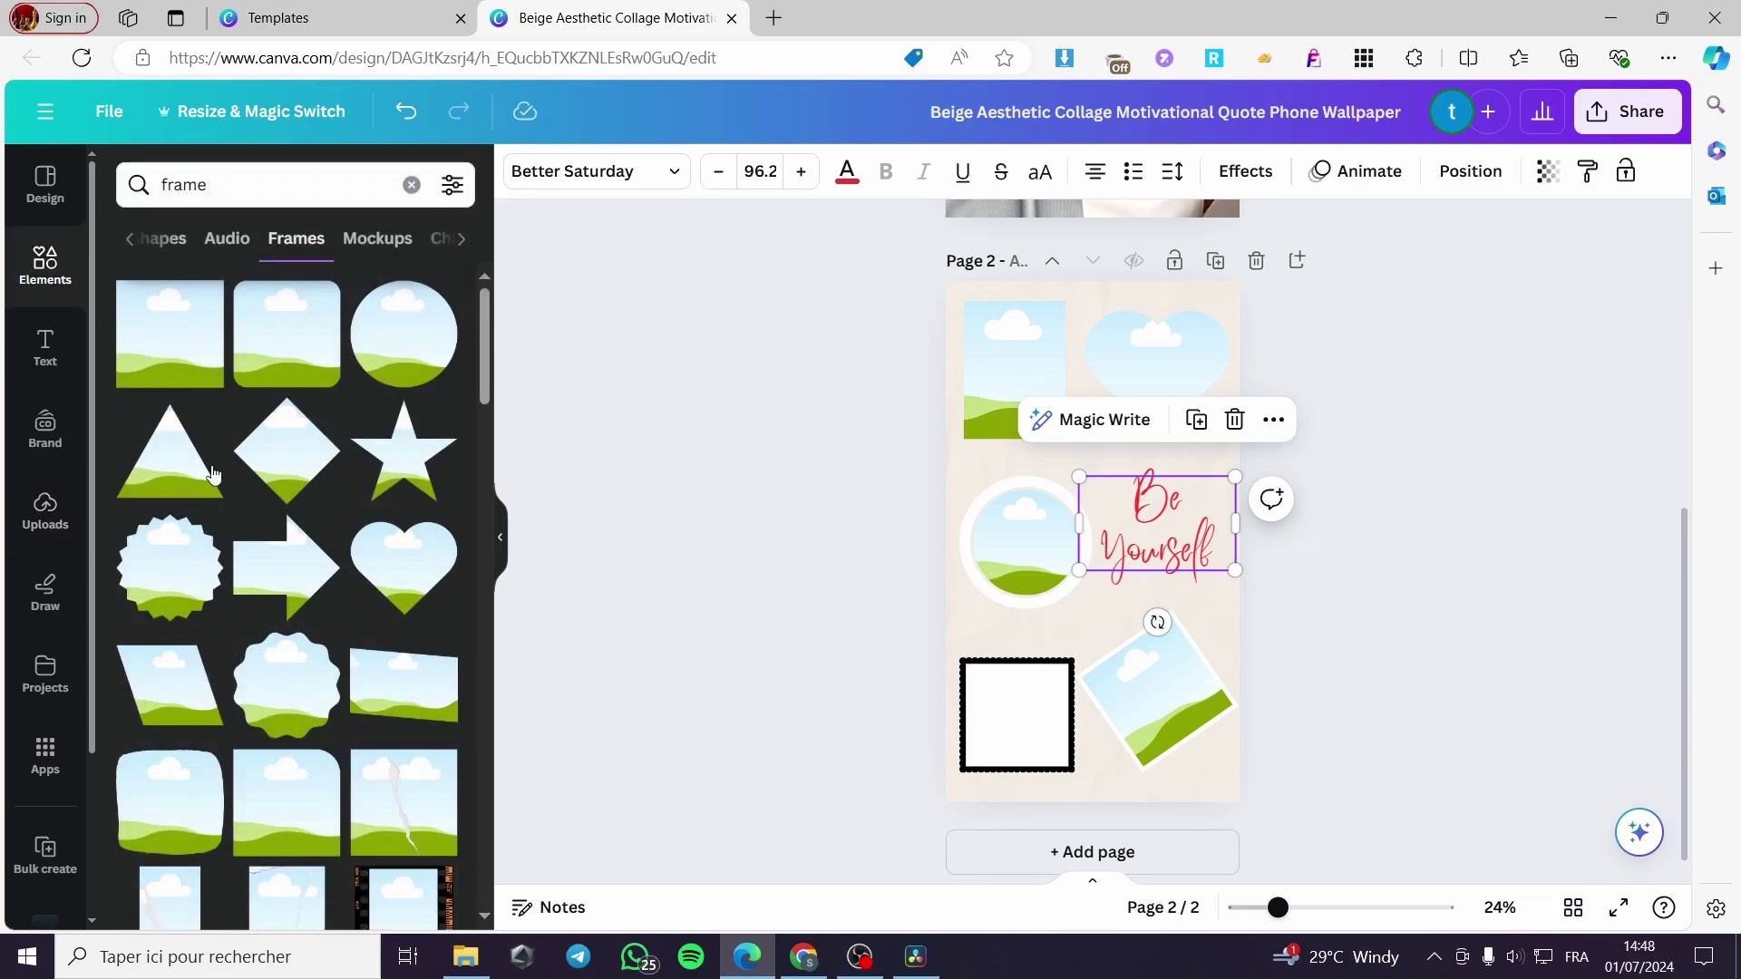
pyautogui.click(392, 185)
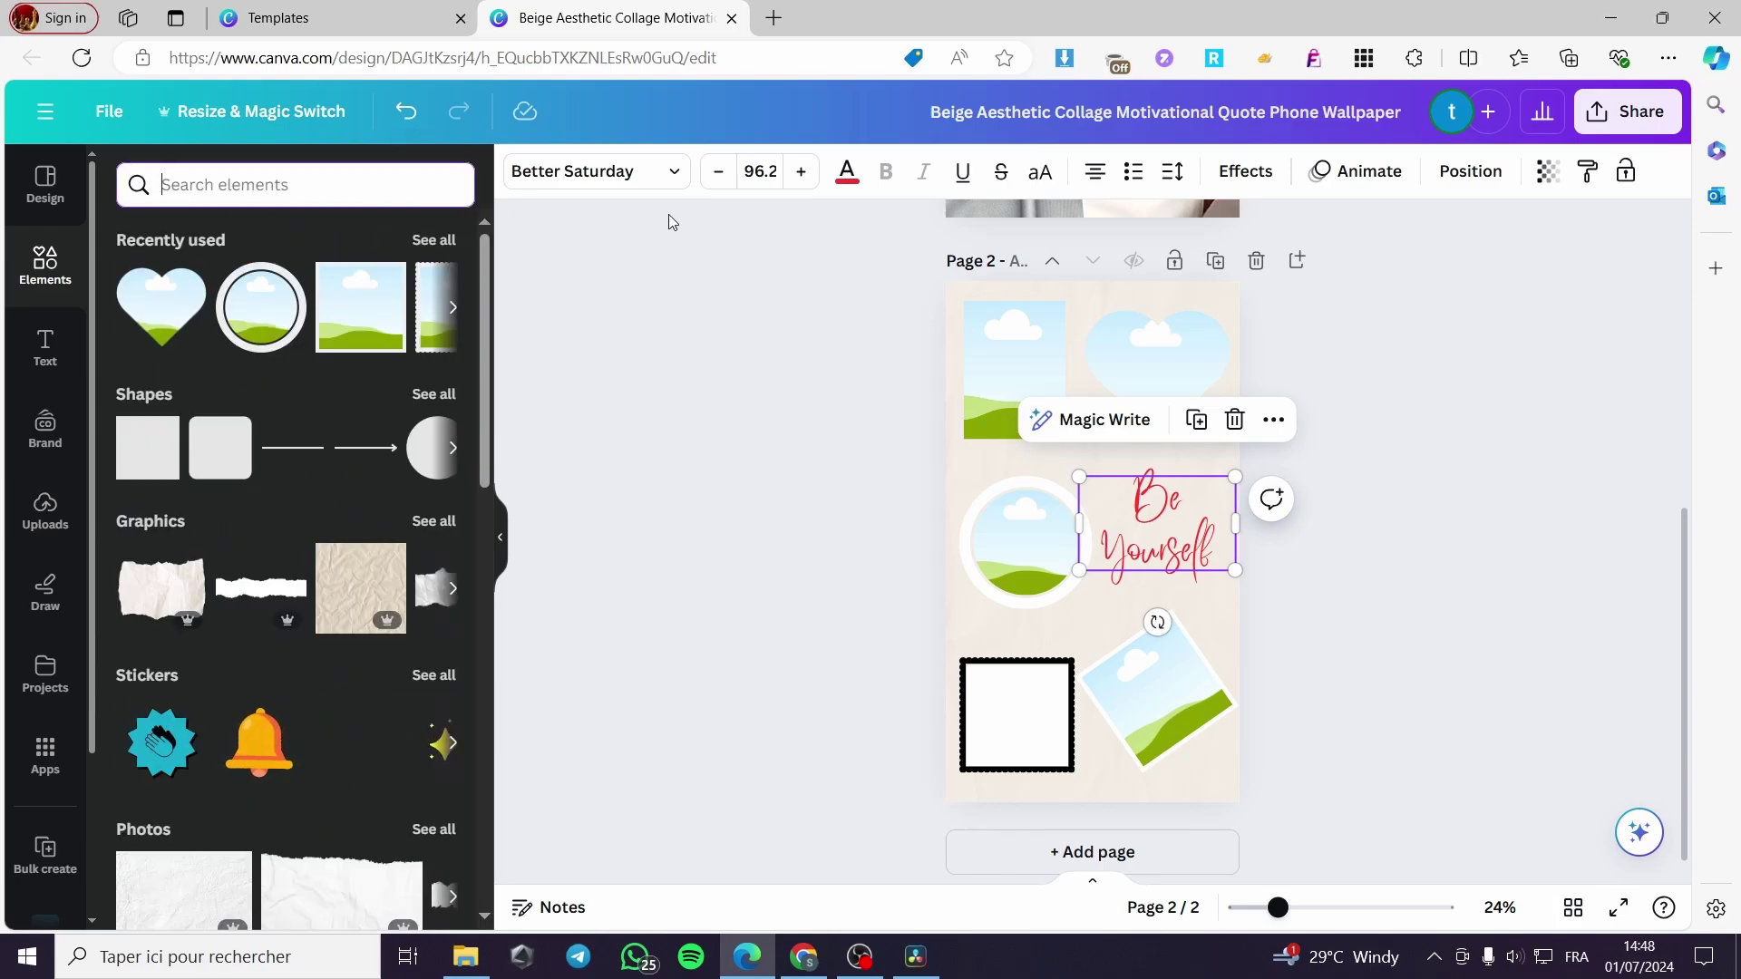
pyautogui.write('pe')
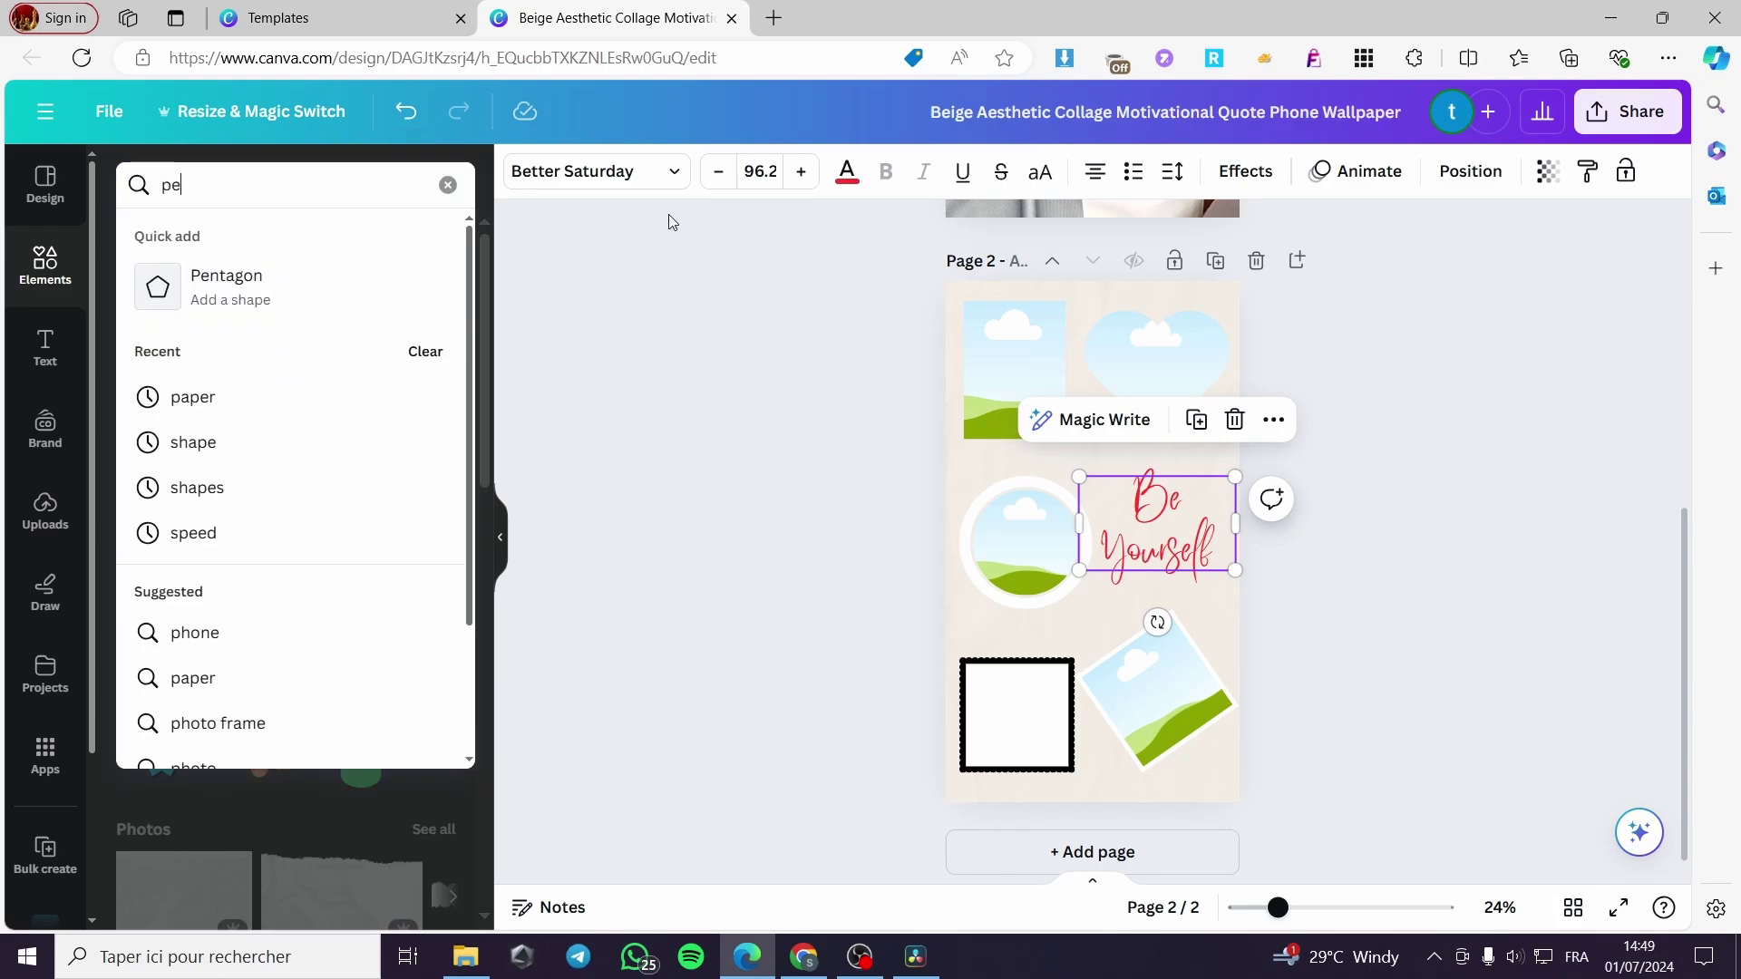
pyautogui.write('ople')
pyautogui.press('Return')
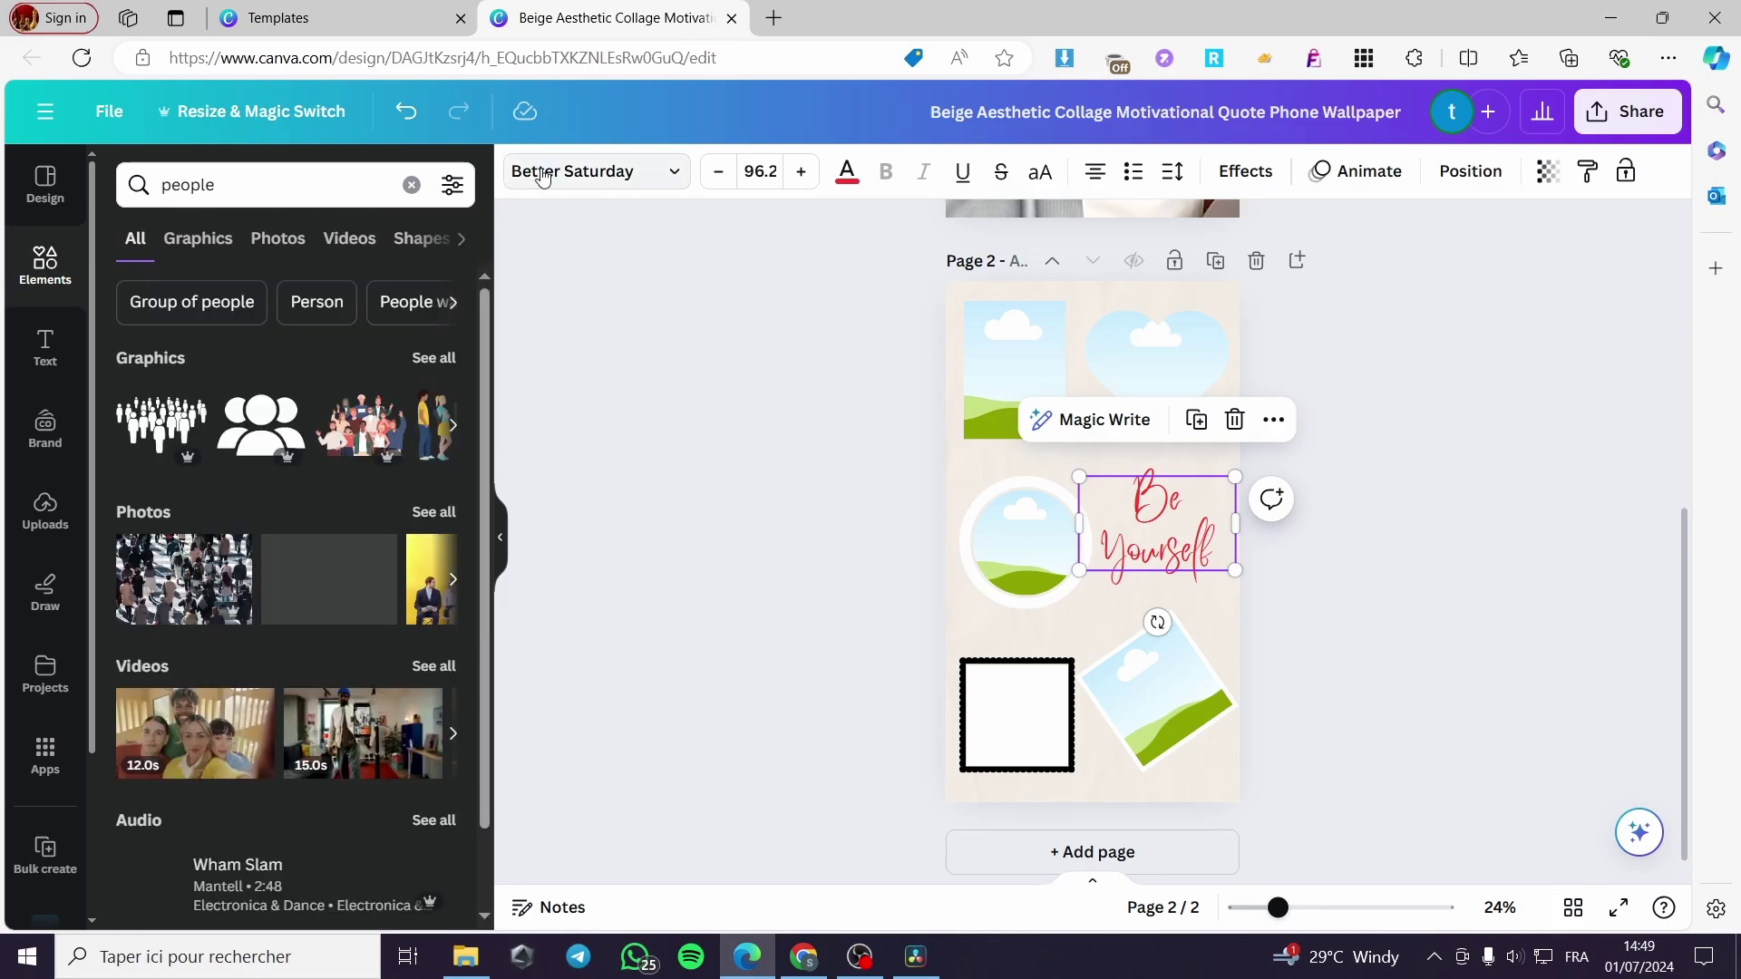
pyautogui.click(433, 513)
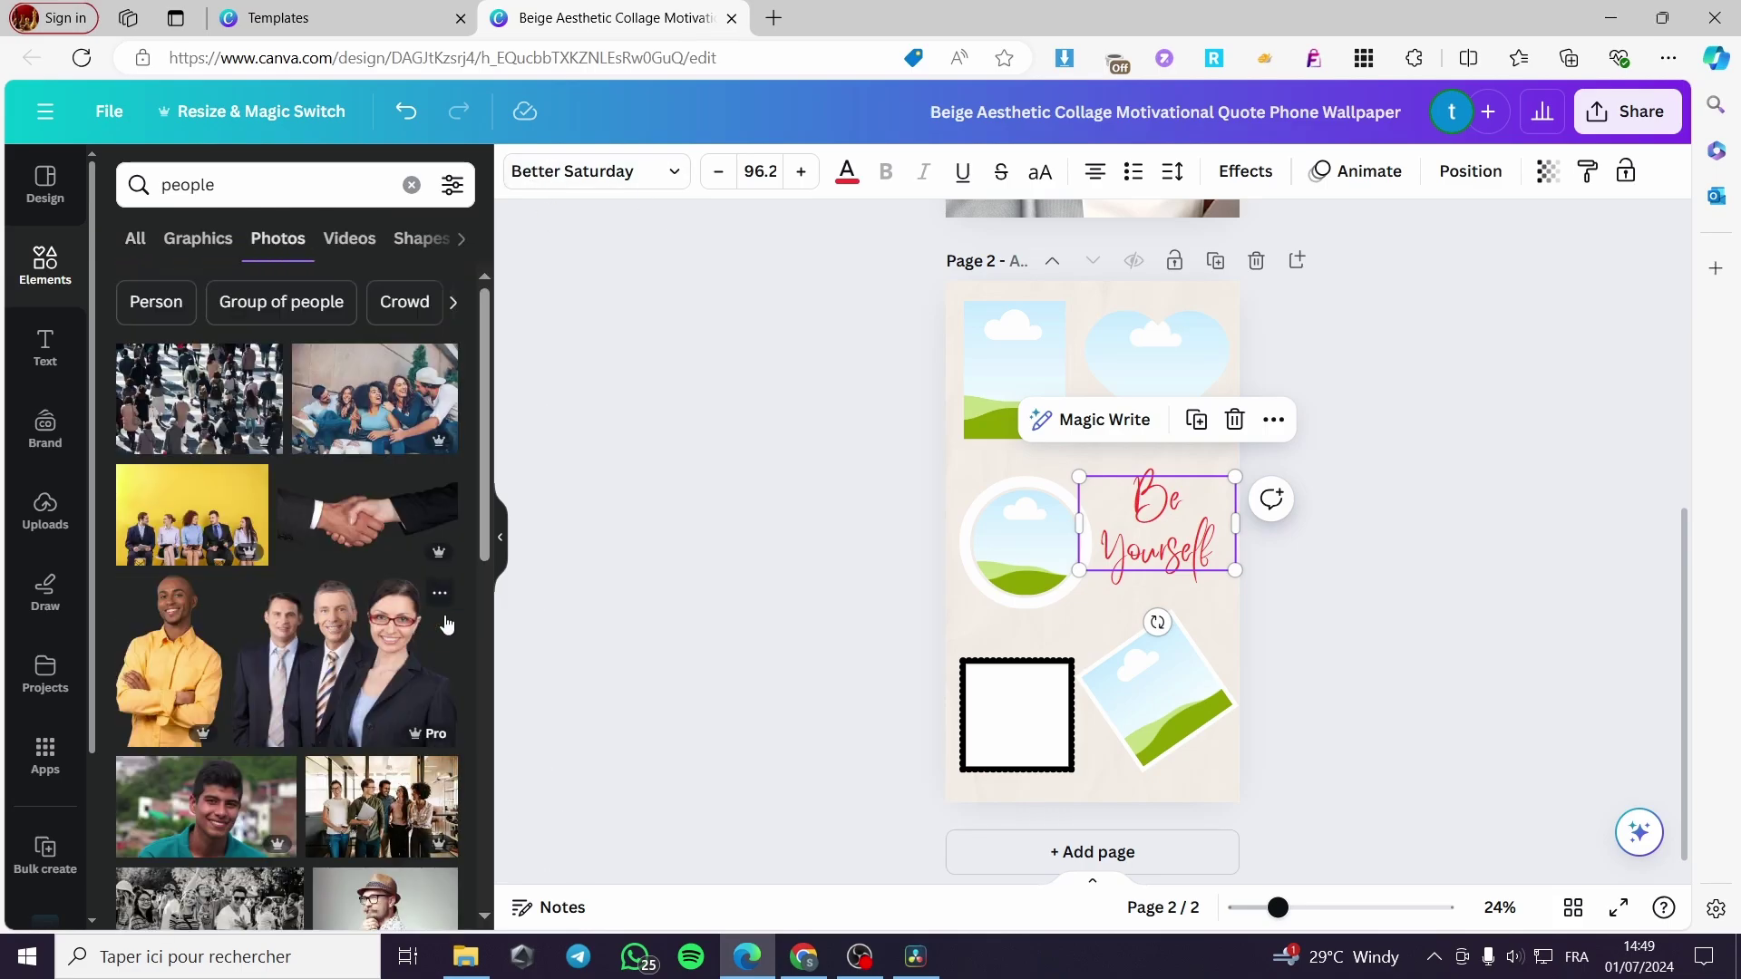
# - Fill the plain rectangular frame with the man-in-a-hat photo and the black stamp-edged frame with the photo of the young man in a green shirt
pyautogui.scroll(-2, 443, 622)
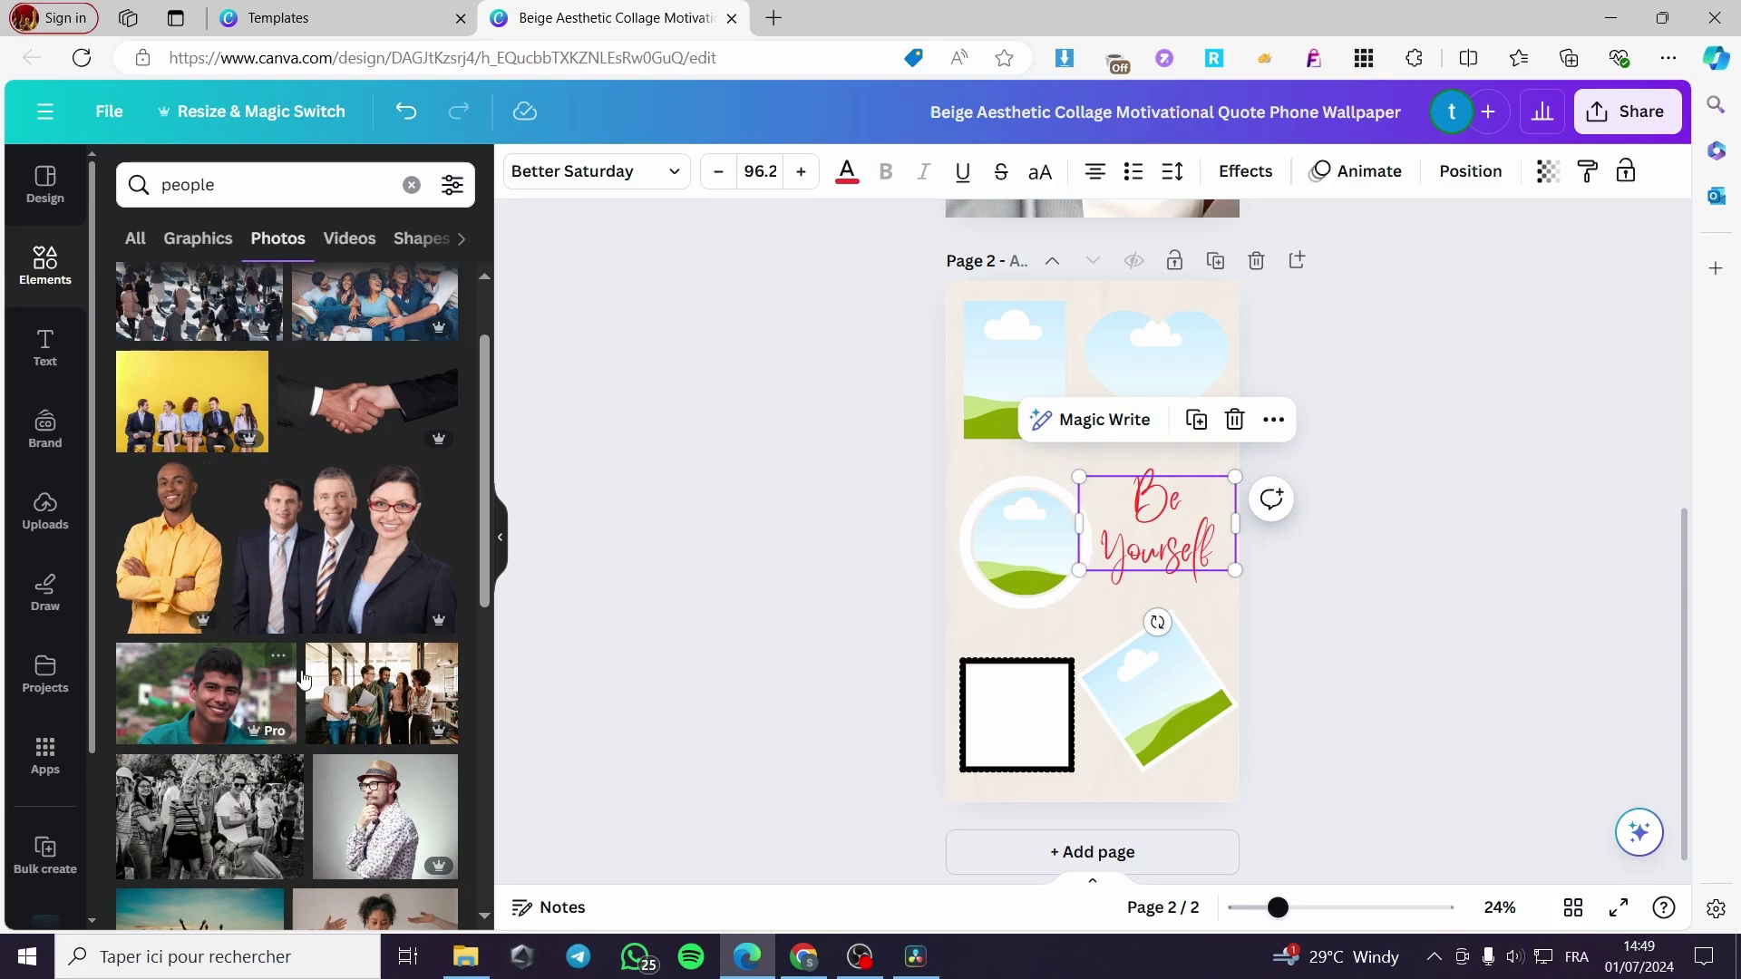
pyautogui.scroll(-1, 263, 650)
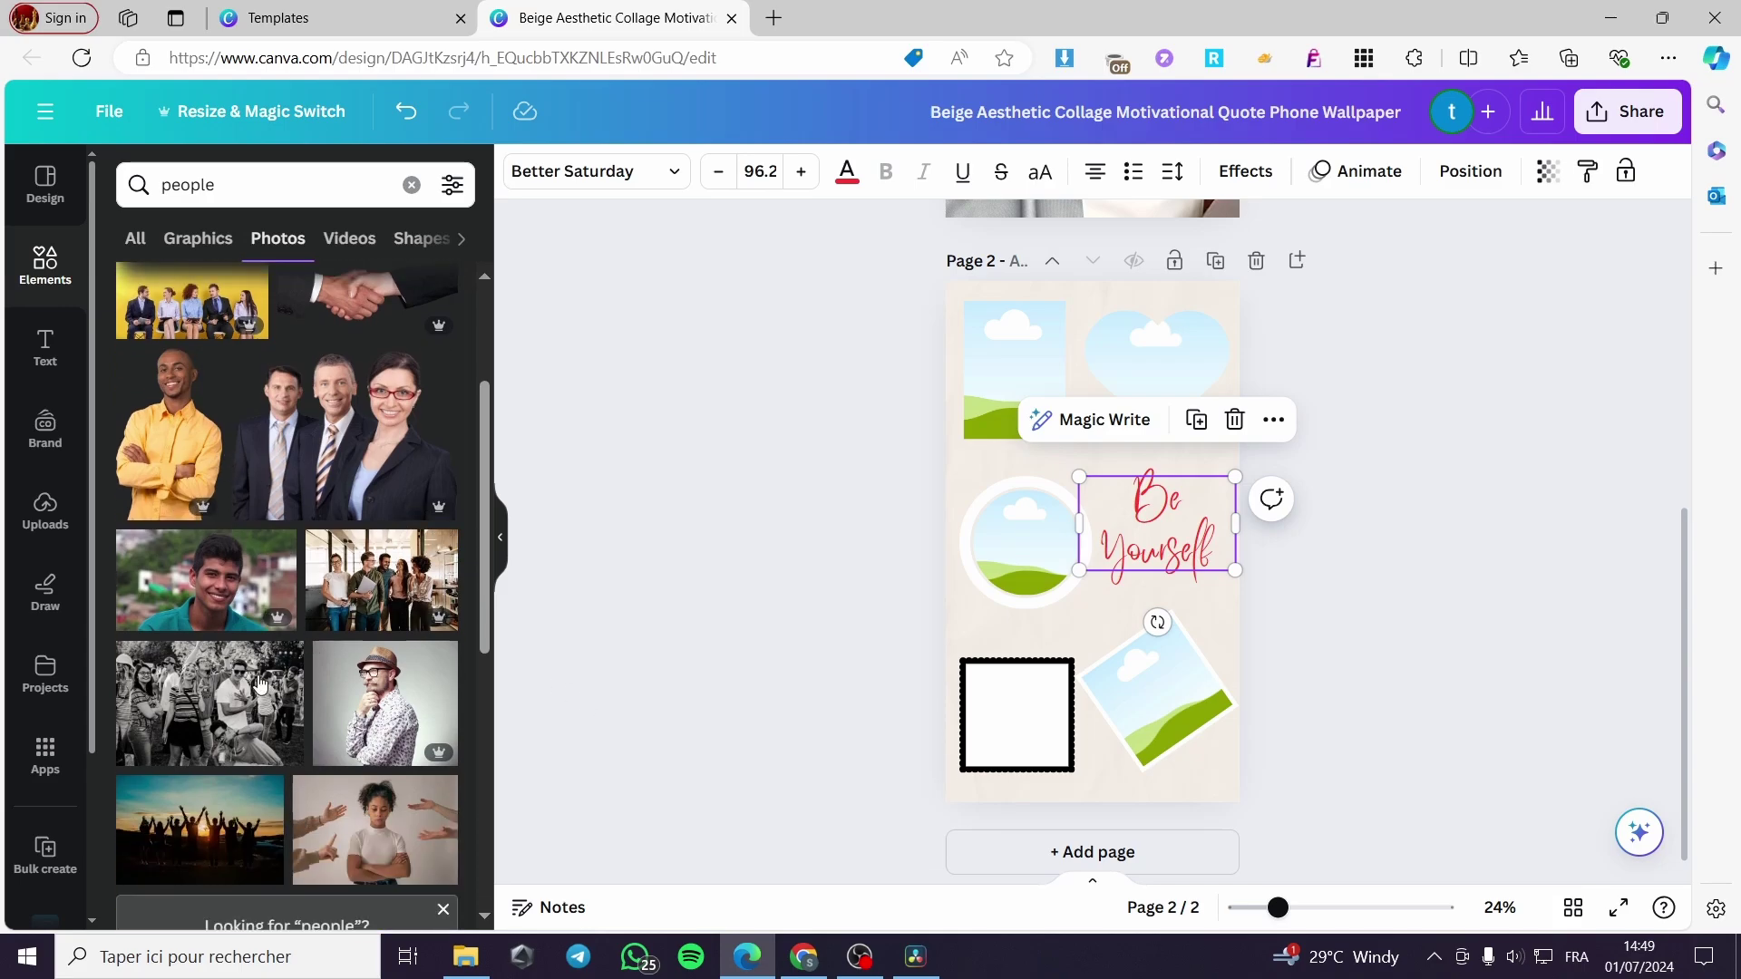
pyautogui.click(361, 703)
pyautogui.moveTo(1049, 540); pyautogui.dragTo(978, 392)
pyautogui.click(239, 614)
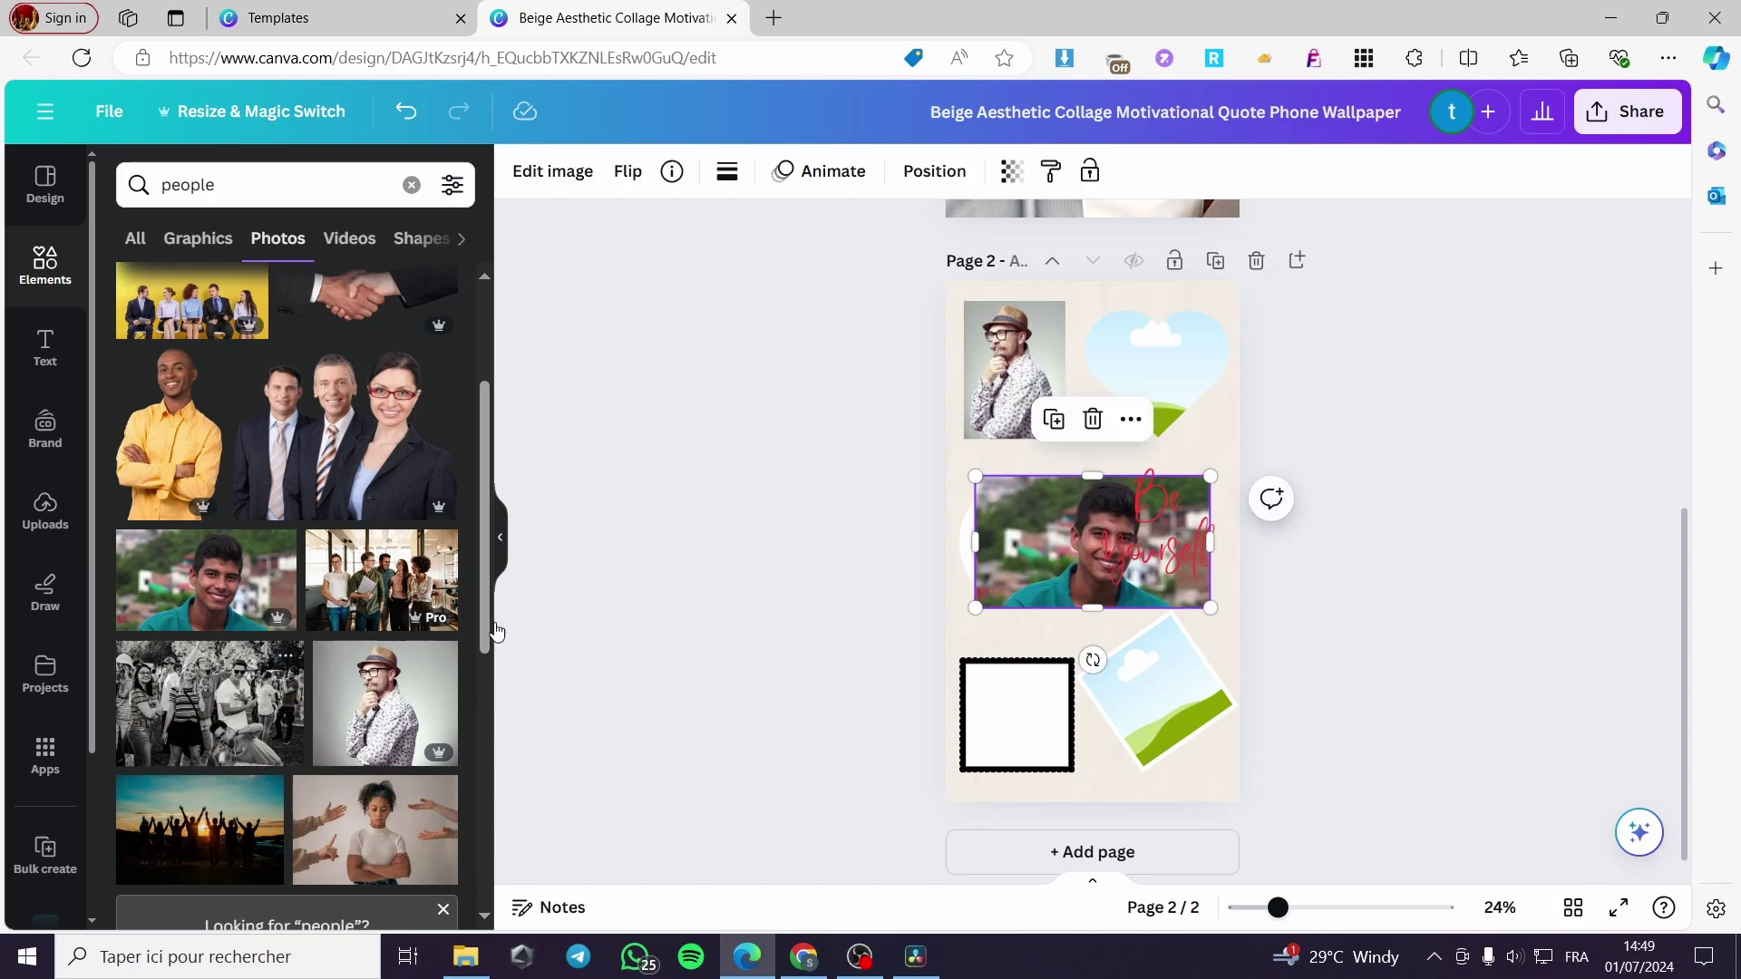
pyautogui.moveTo(1069, 546); pyautogui.dragTo(1016, 716)
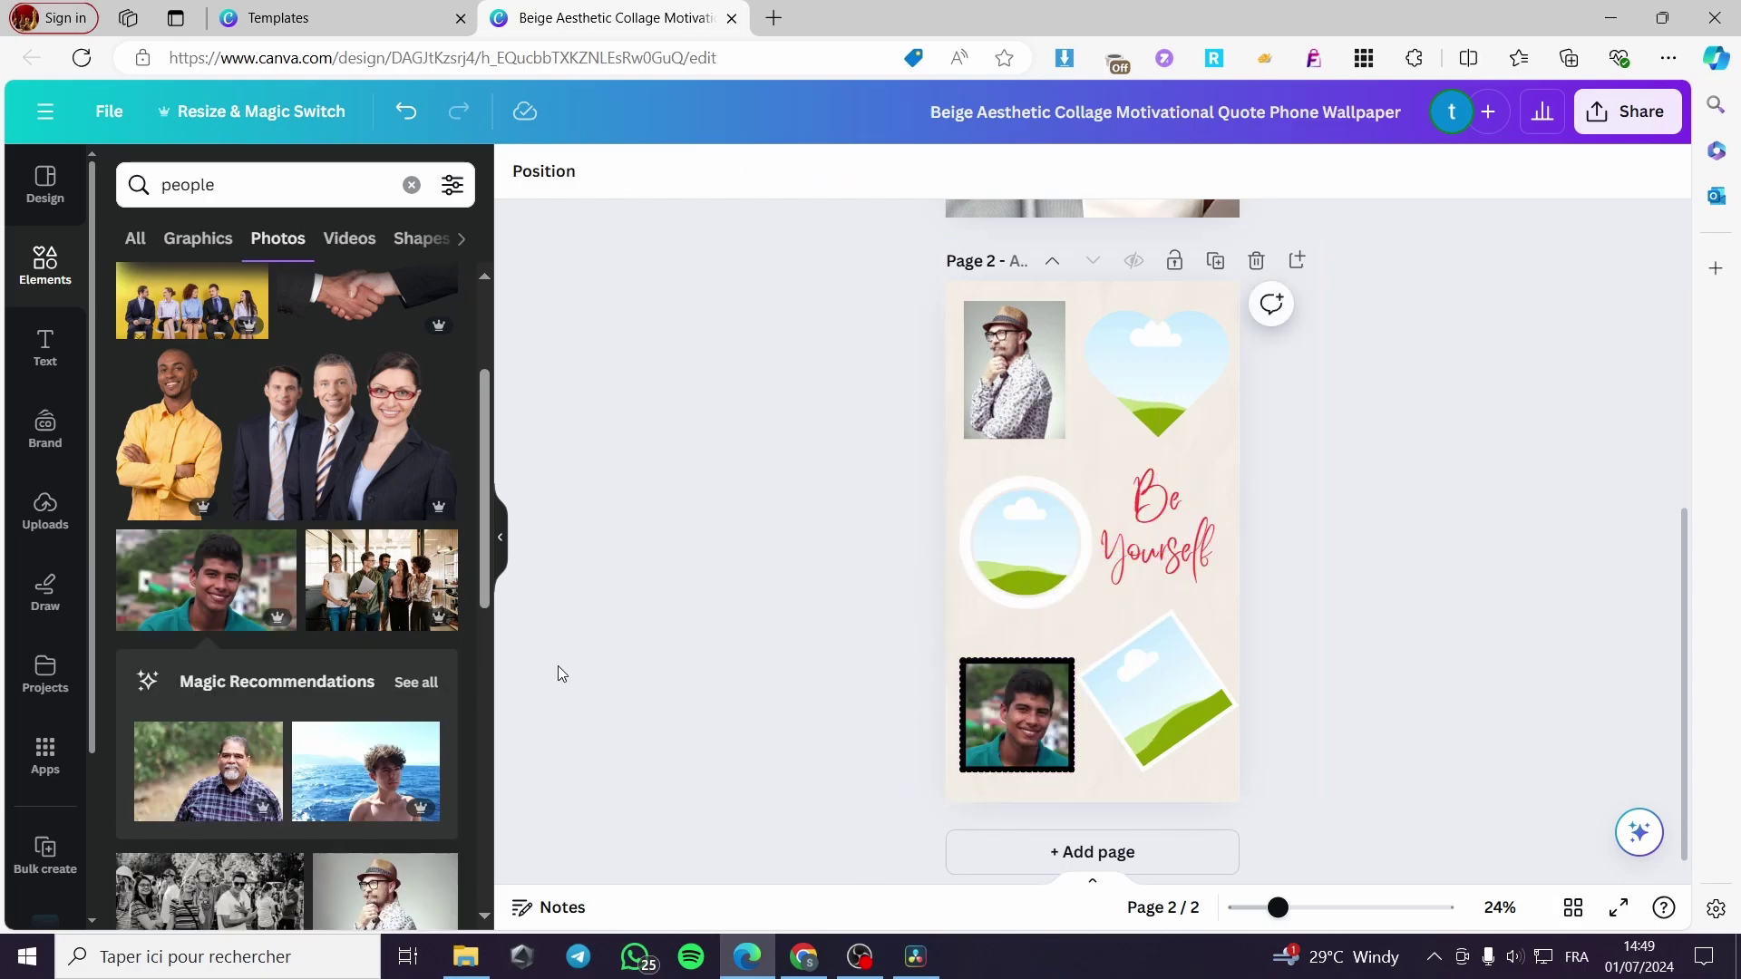
# - Fill the tilted square frame with the photo of four friends embracing at sunset
pyautogui.scroll(-2, 380, 721)
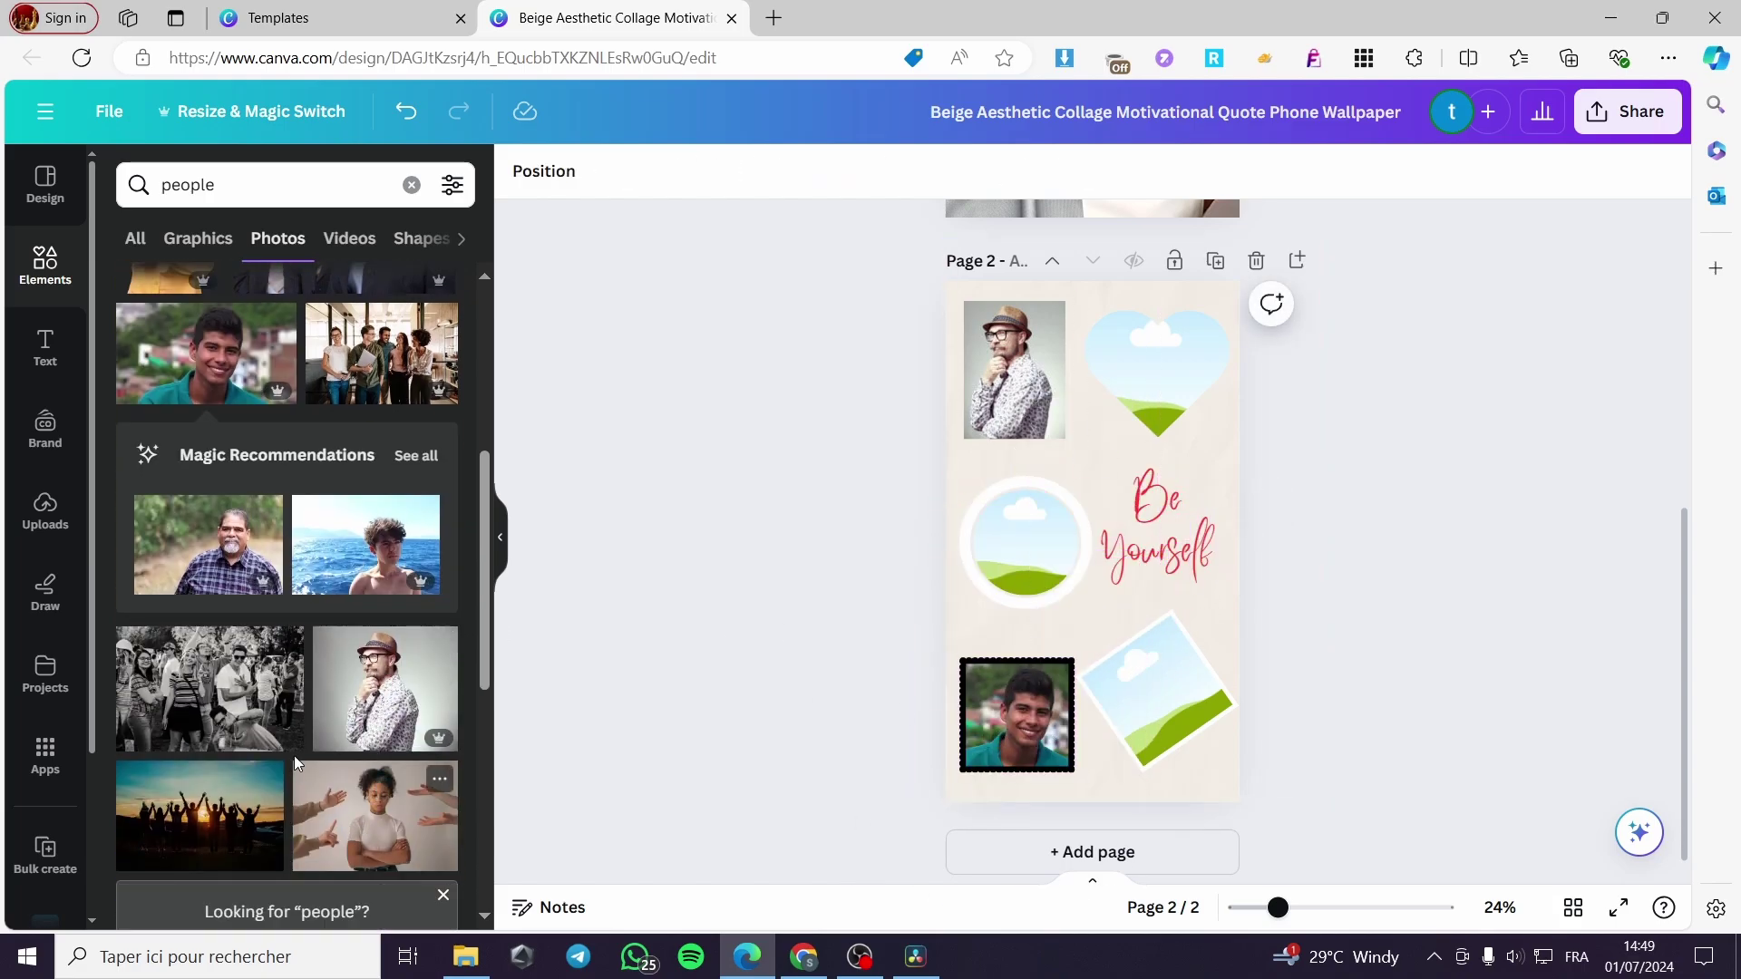
pyautogui.scroll(-8, 294, 762)
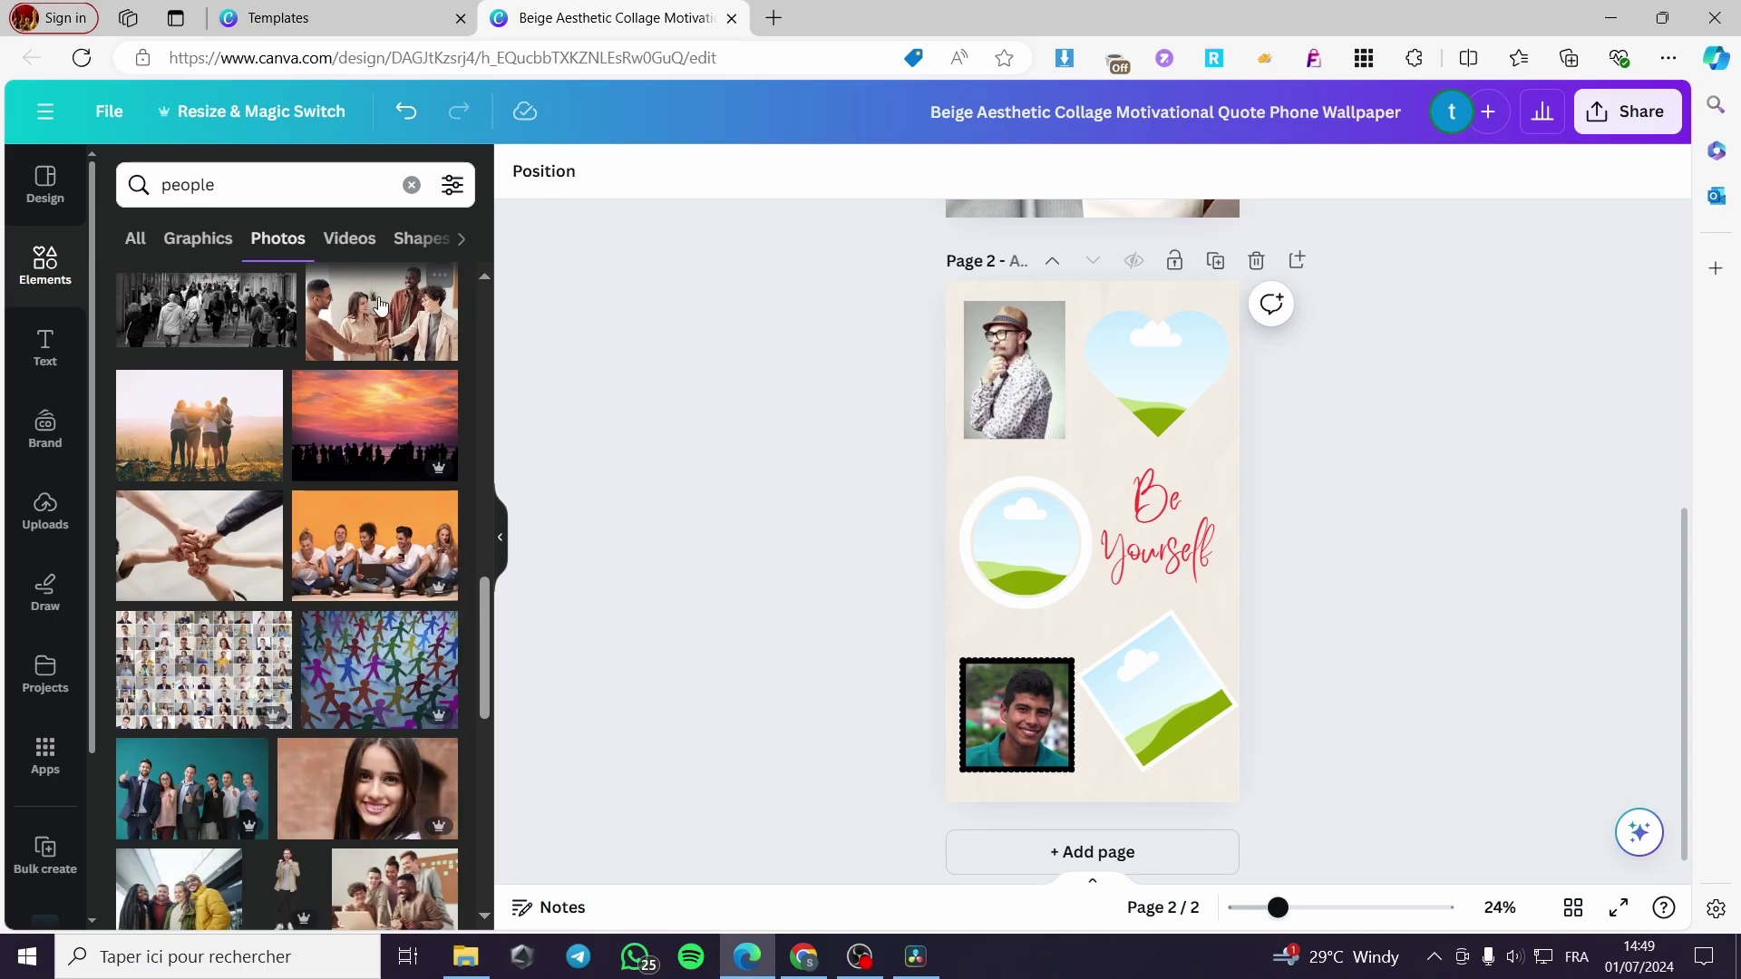
pyautogui.moveTo(227, 408); pyautogui.dragTo(1147, 717)
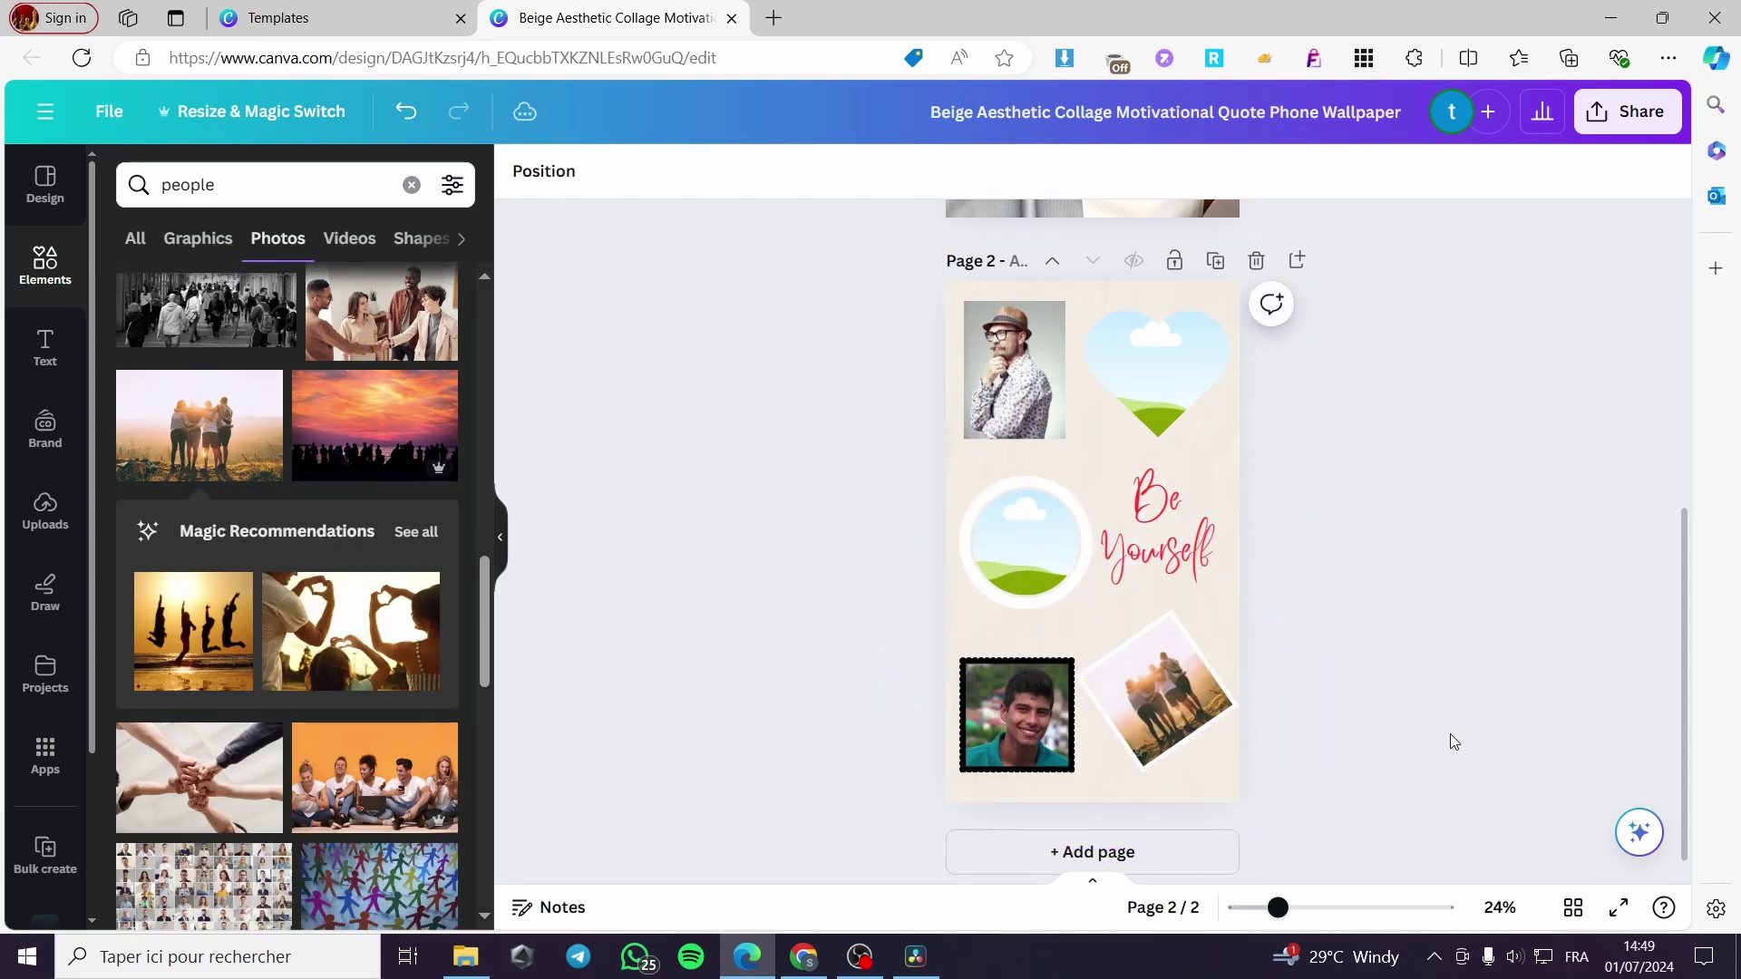
# - Fill the heart frame with the photo of the smiling dark-haired woman in front of a brick wall
pyautogui.scroll(-5, 411, 825)
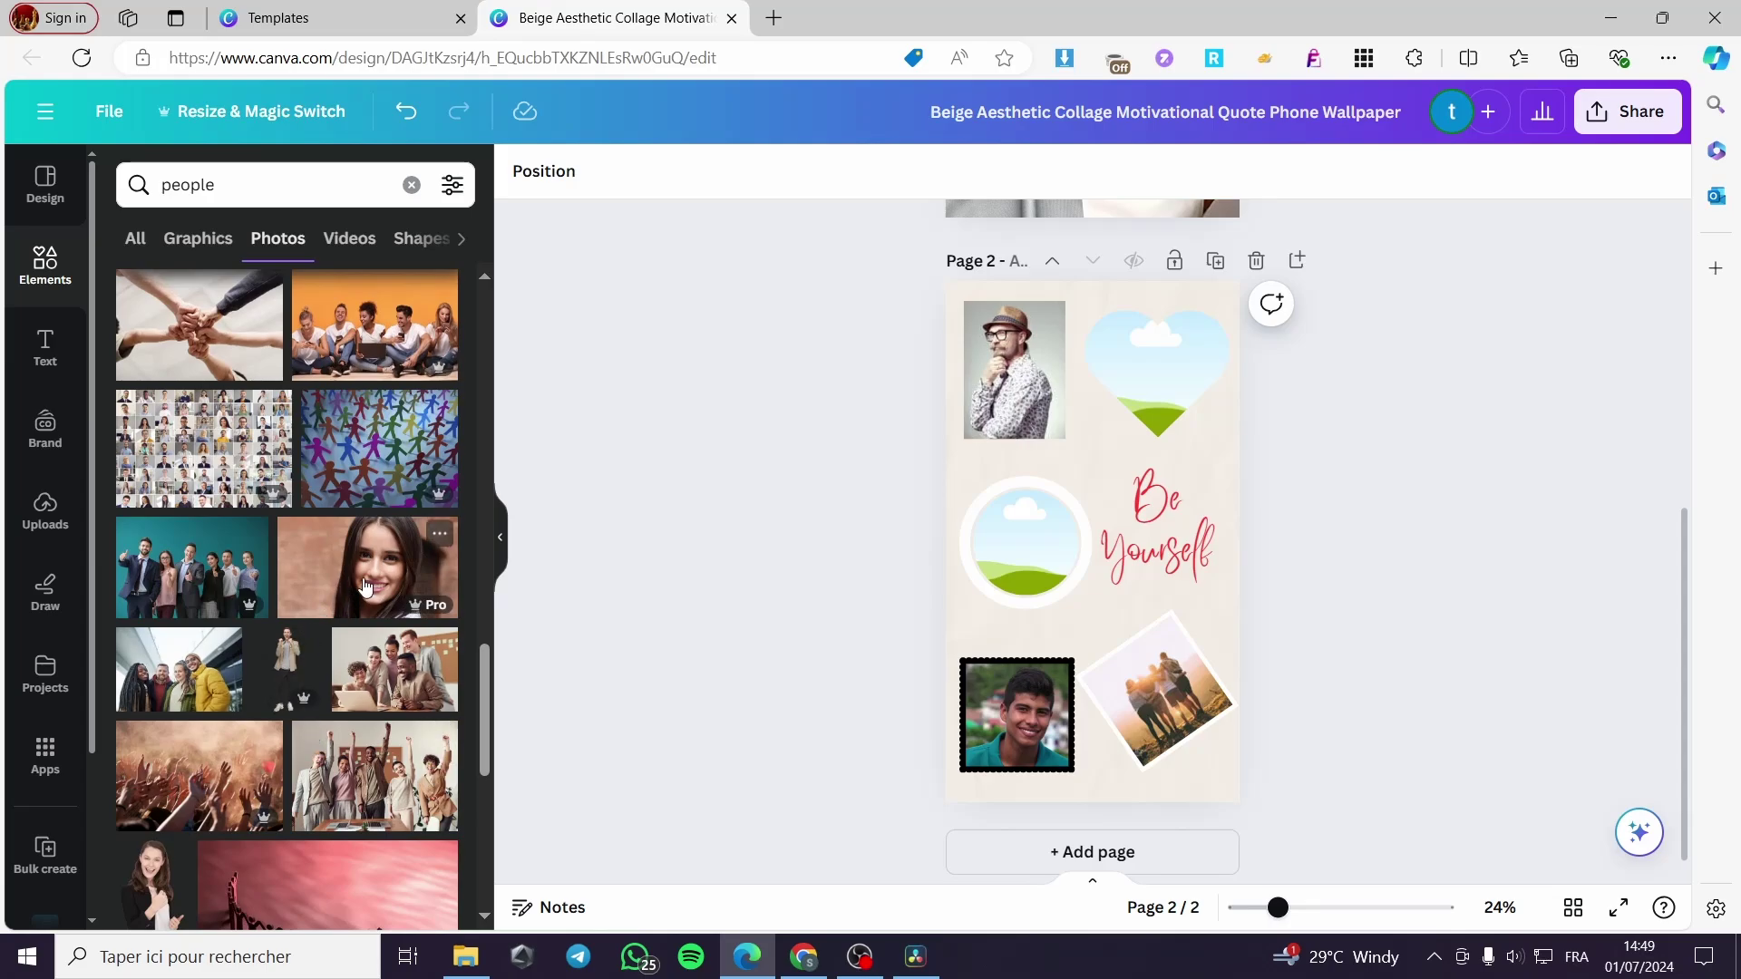
pyautogui.moveTo(371, 570); pyautogui.dragTo(1184, 419)
pyautogui.doubleClick(1163, 386)
pyautogui.click(1432, 463)
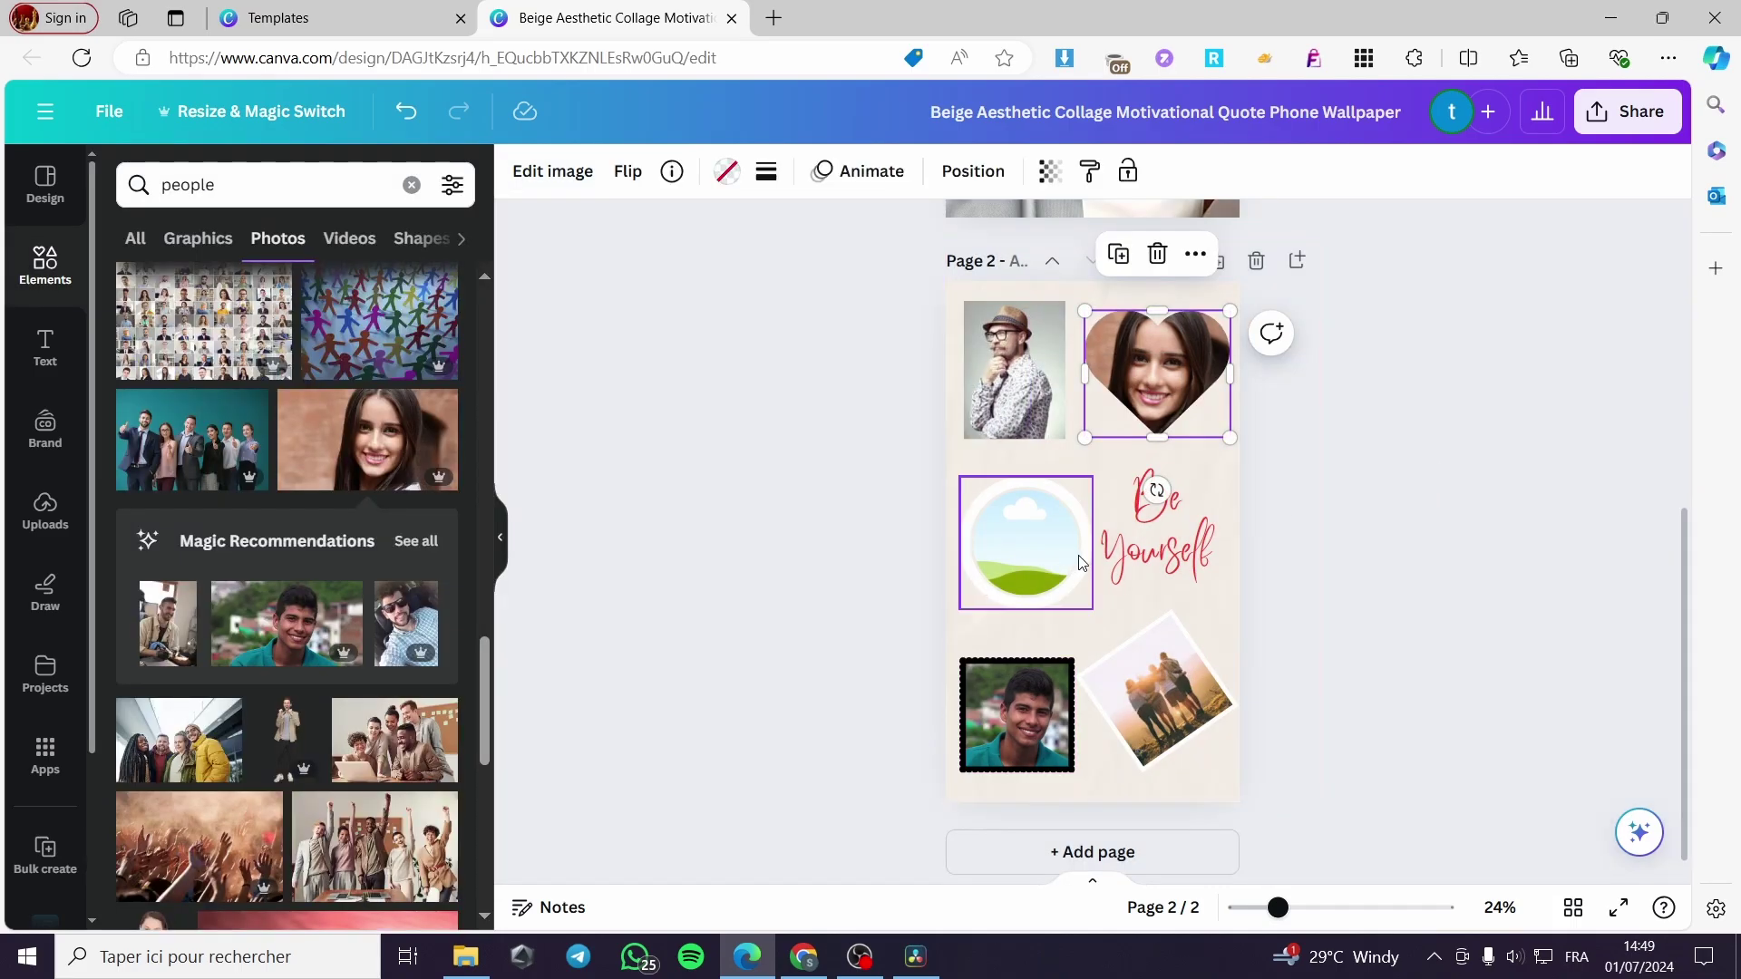
# - Fill the circular frame with the photo of the woman in a black jacket and shift it down inside the frame to show her face
pyautogui.scroll(-3, 302, 760)
pyautogui.scroll(-3, 352, 834)
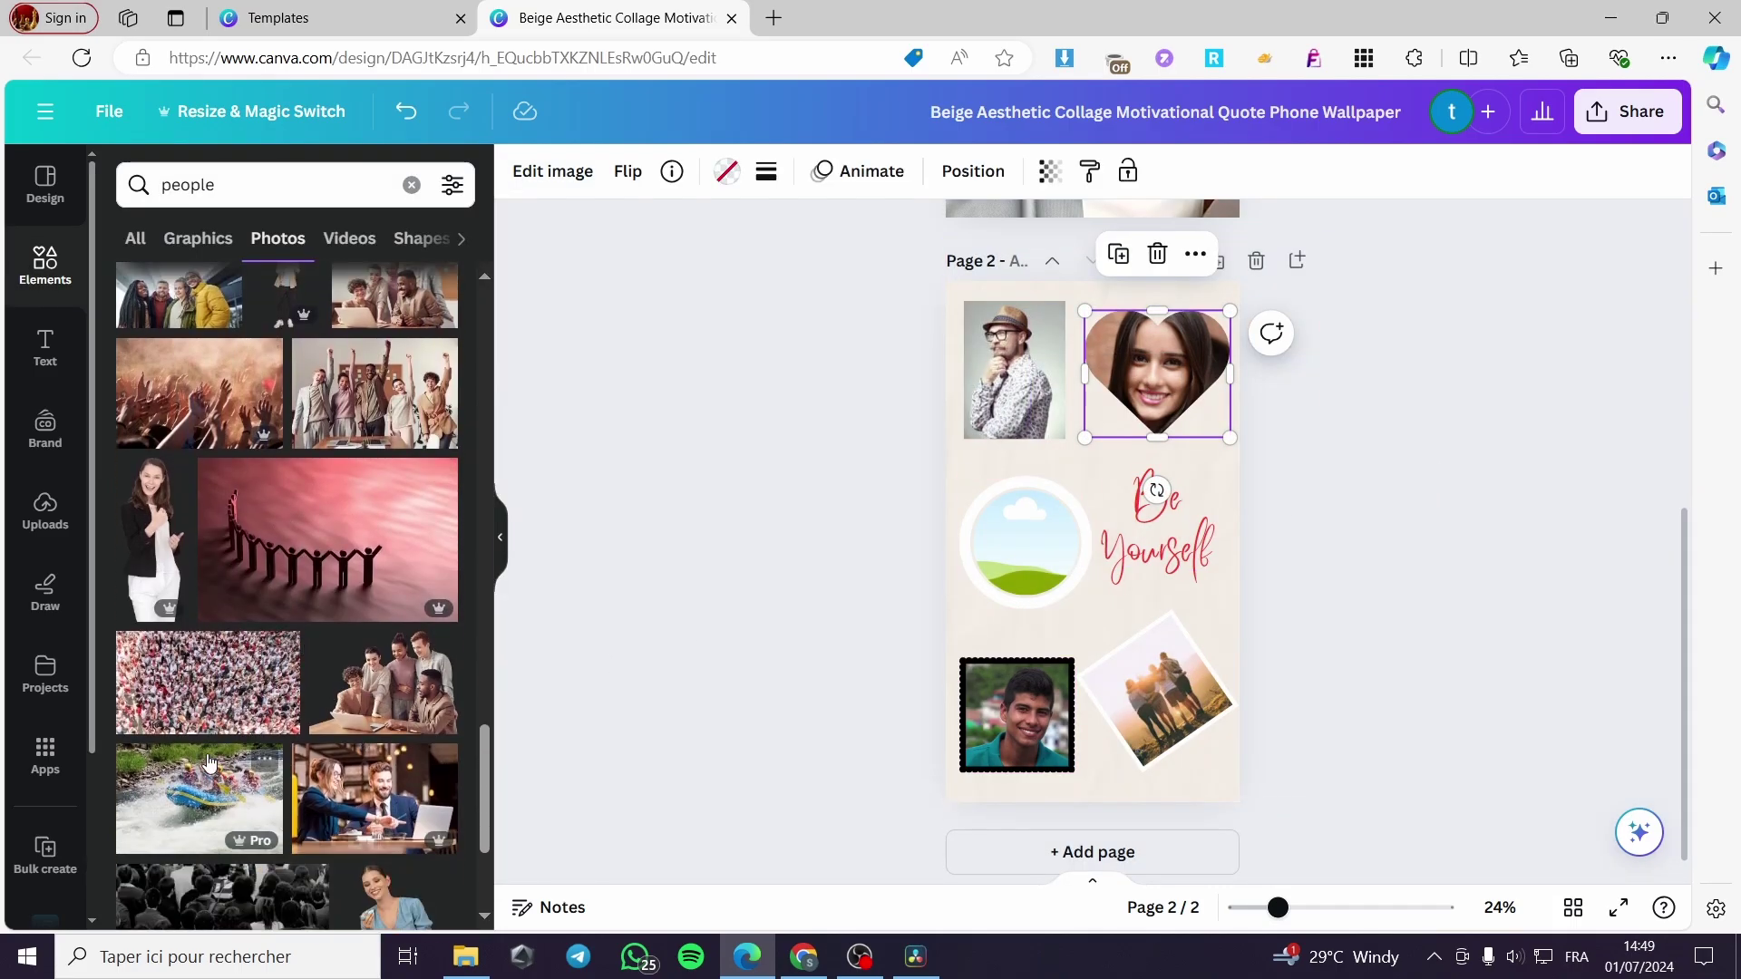
pyautogui.moveTo(153, 421); pyautogui.dragTo(1014, 577)
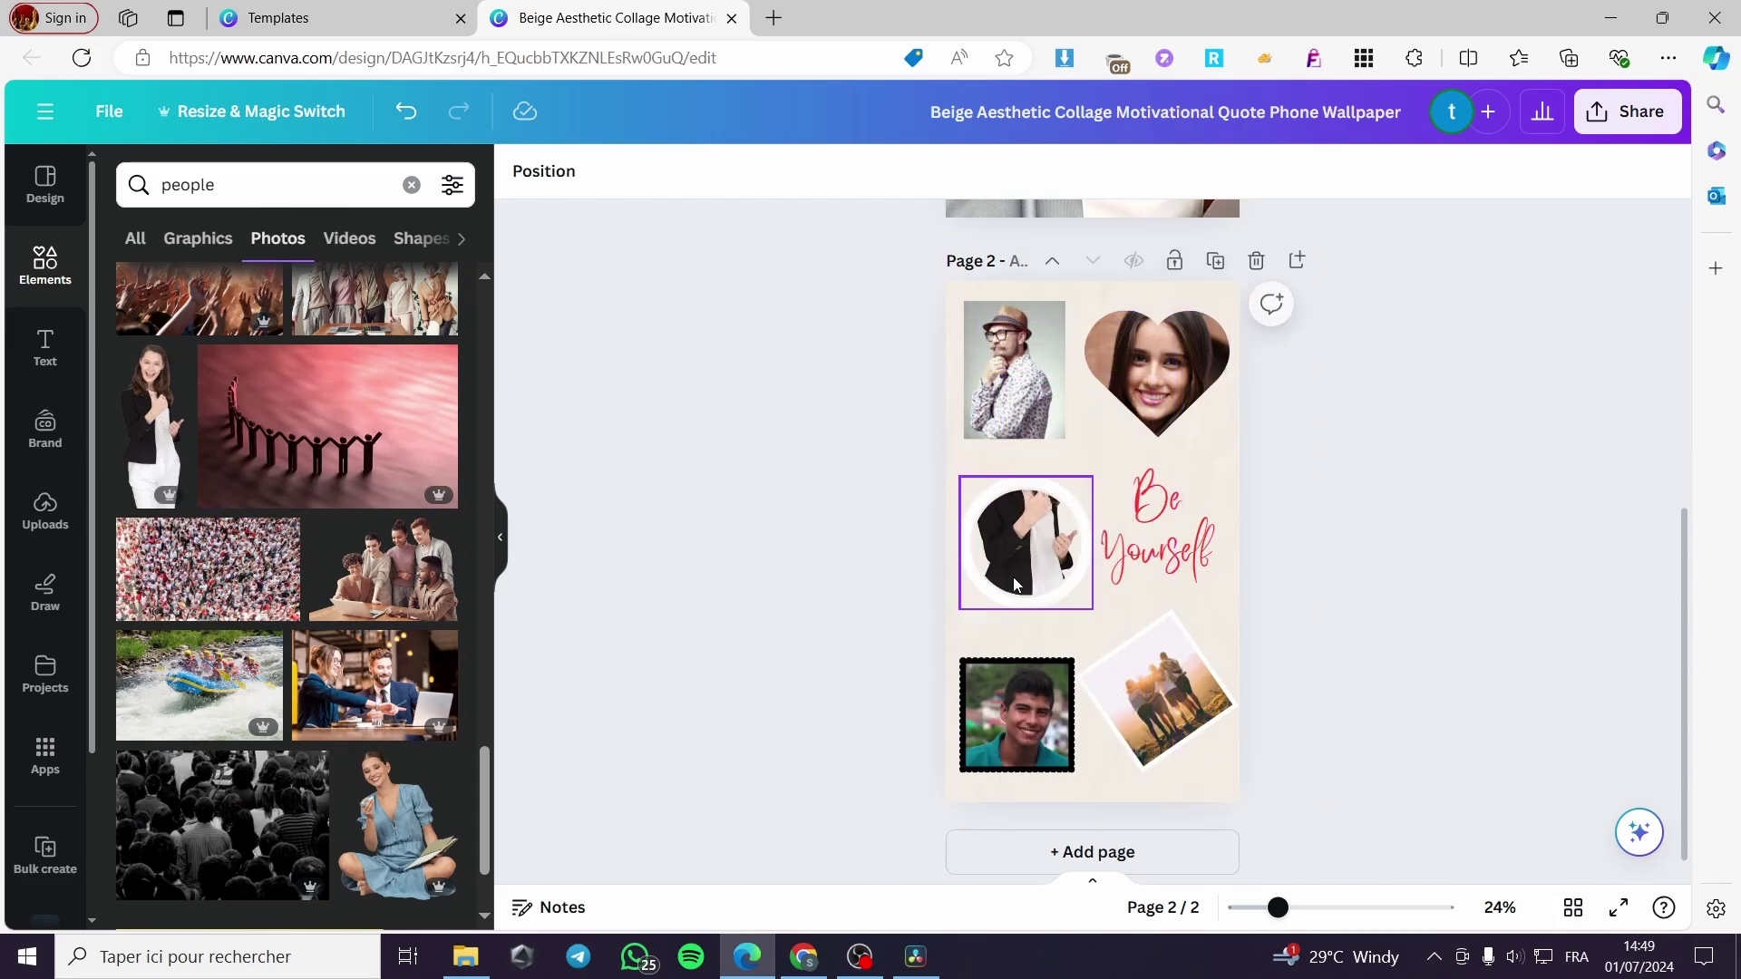
pyautogui.doubleClick(1019, 550)
pyautogui.moveTo(1020, 516); pyautogui.dragTo(1021, 609)
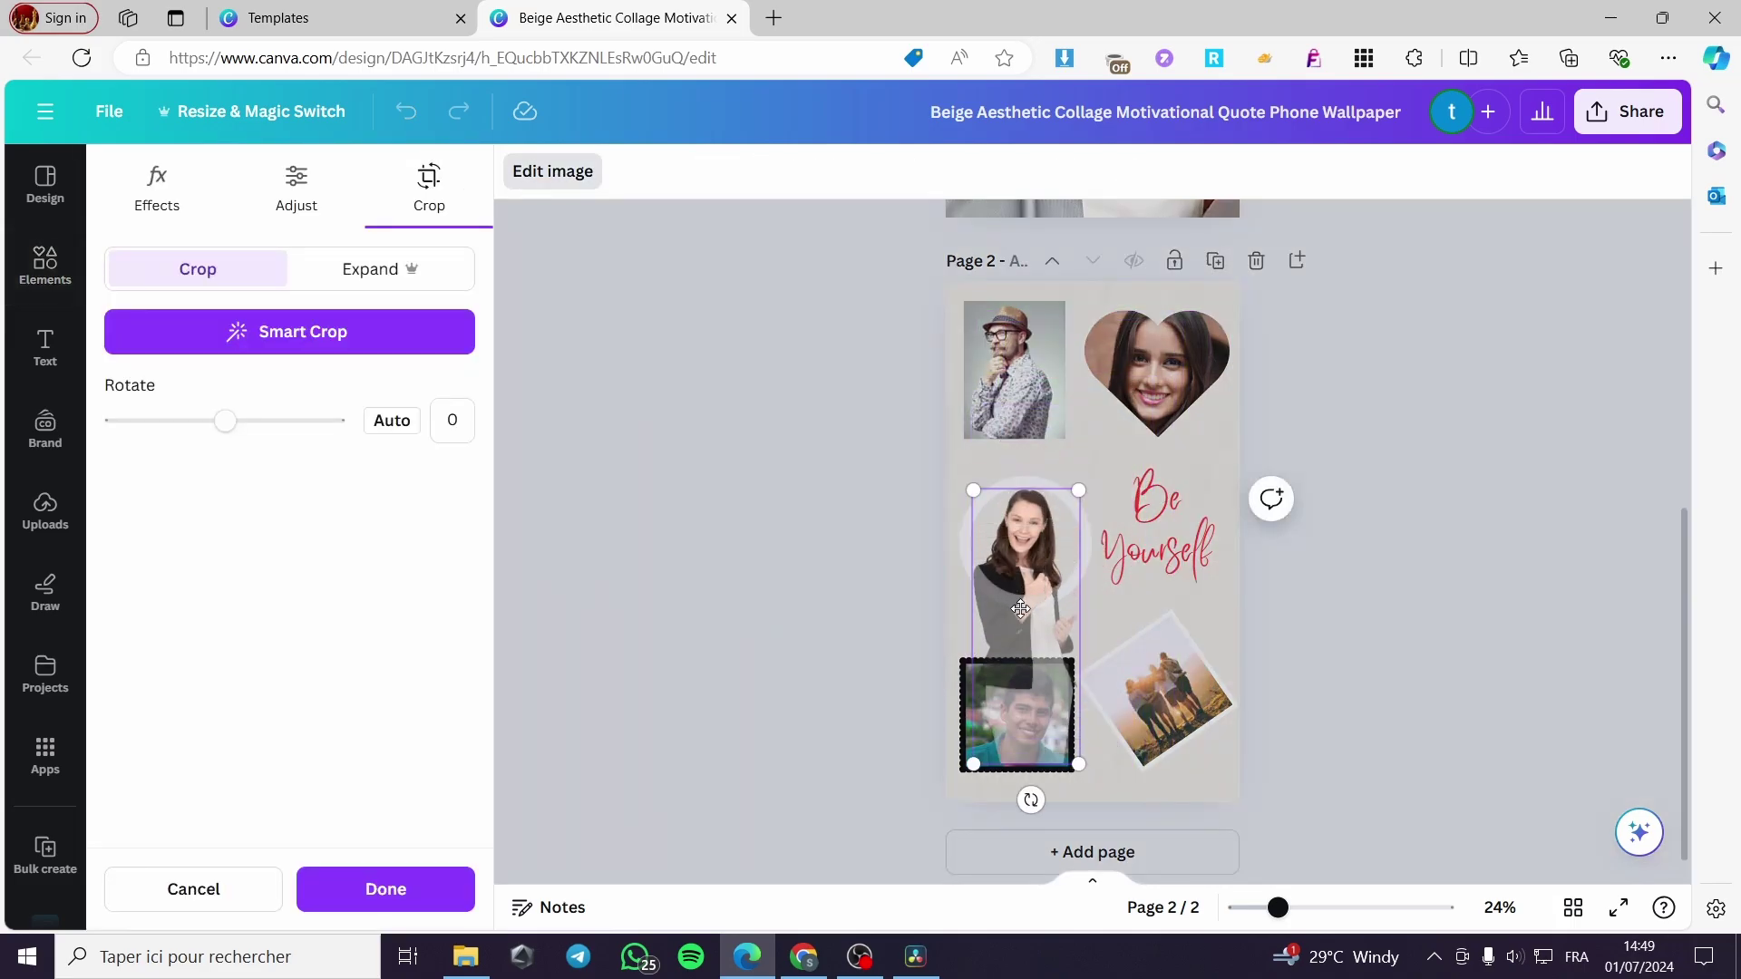
pyautogui.click(1409, 562)
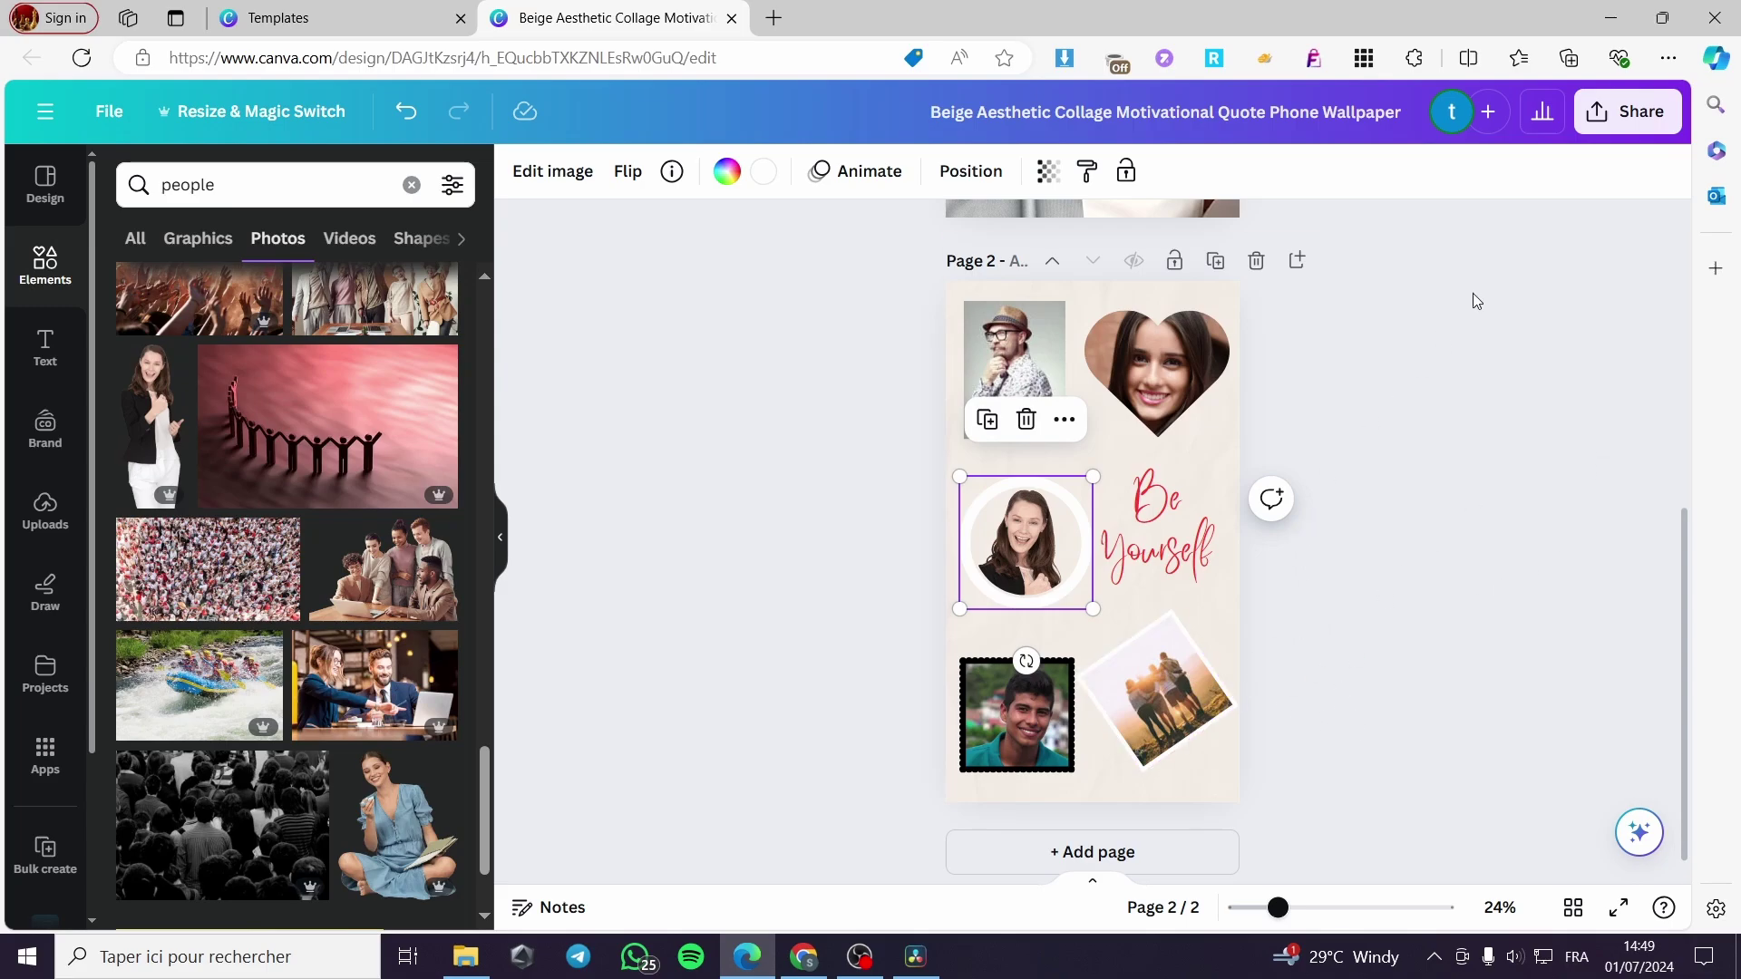
pyautogui.scroll(3, 1216, 559)
pyautogui.scroll(-3, 1233, 554)
pyautogui.scroll(3, 1225, 562)
pyautogui.scroll(-3, 1223, 558)
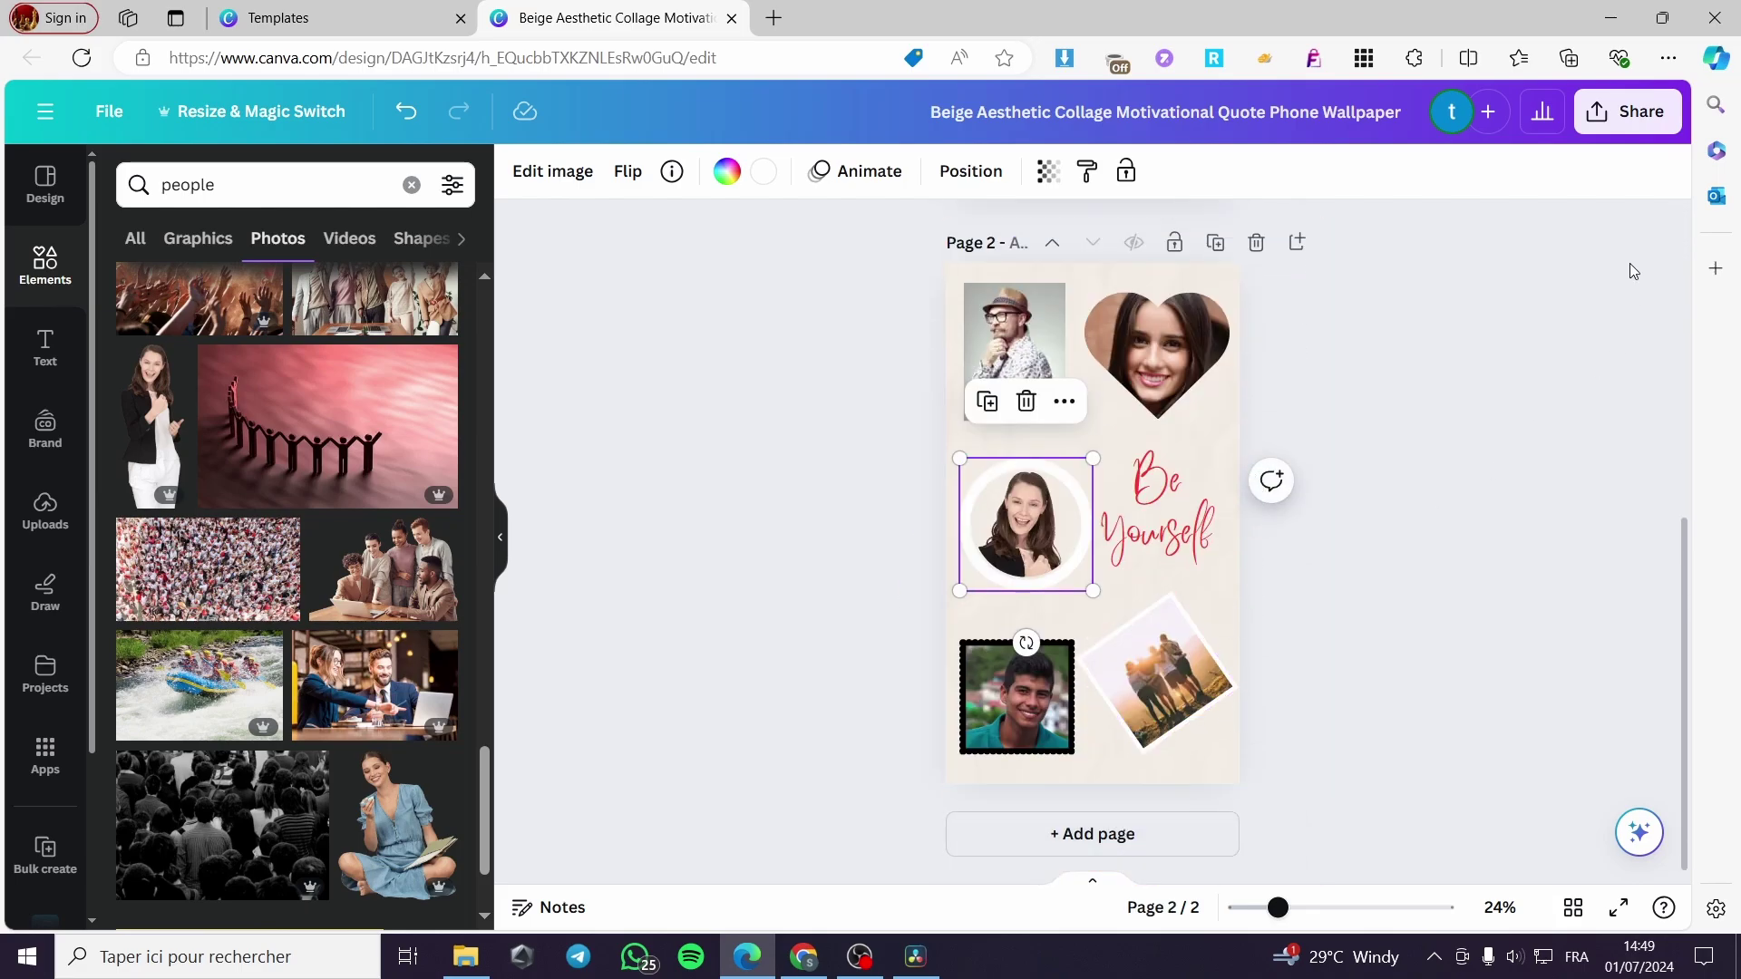
# - Download all pages of the design as PNG at size 1
pyautogui.click(1658, 122)
pyautogui.click(1351, 678)
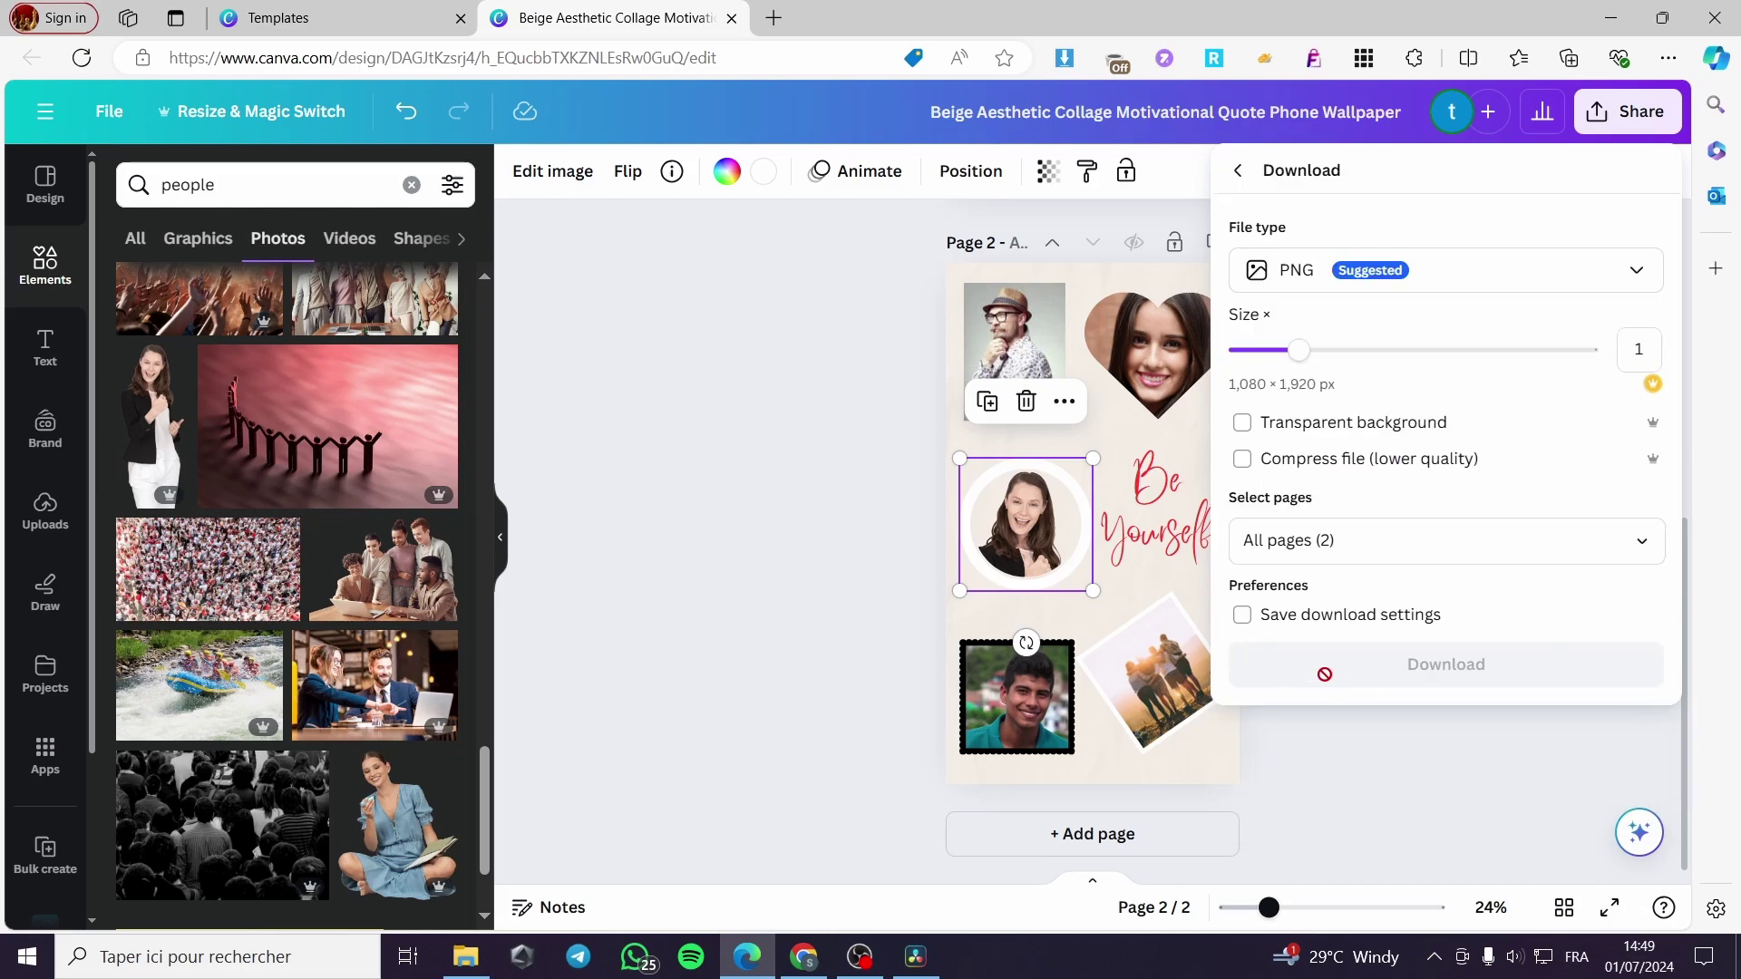
pyautogui.click(1434, 669)
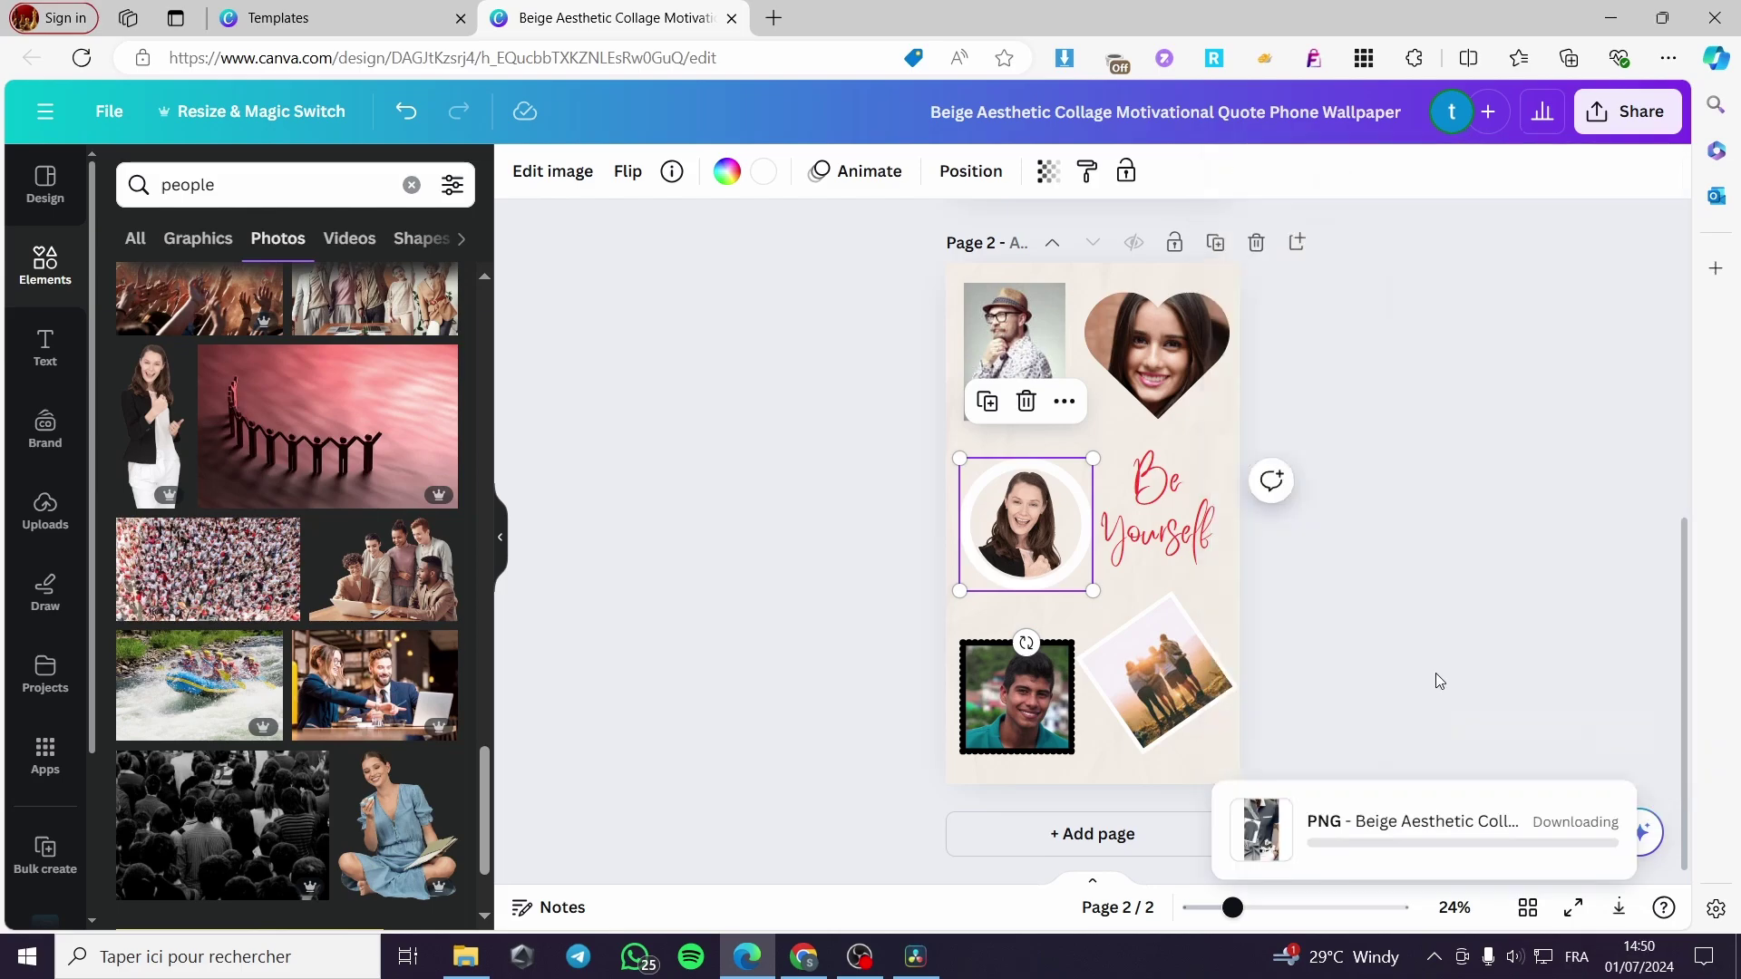
pyautogui.click(731, 613)
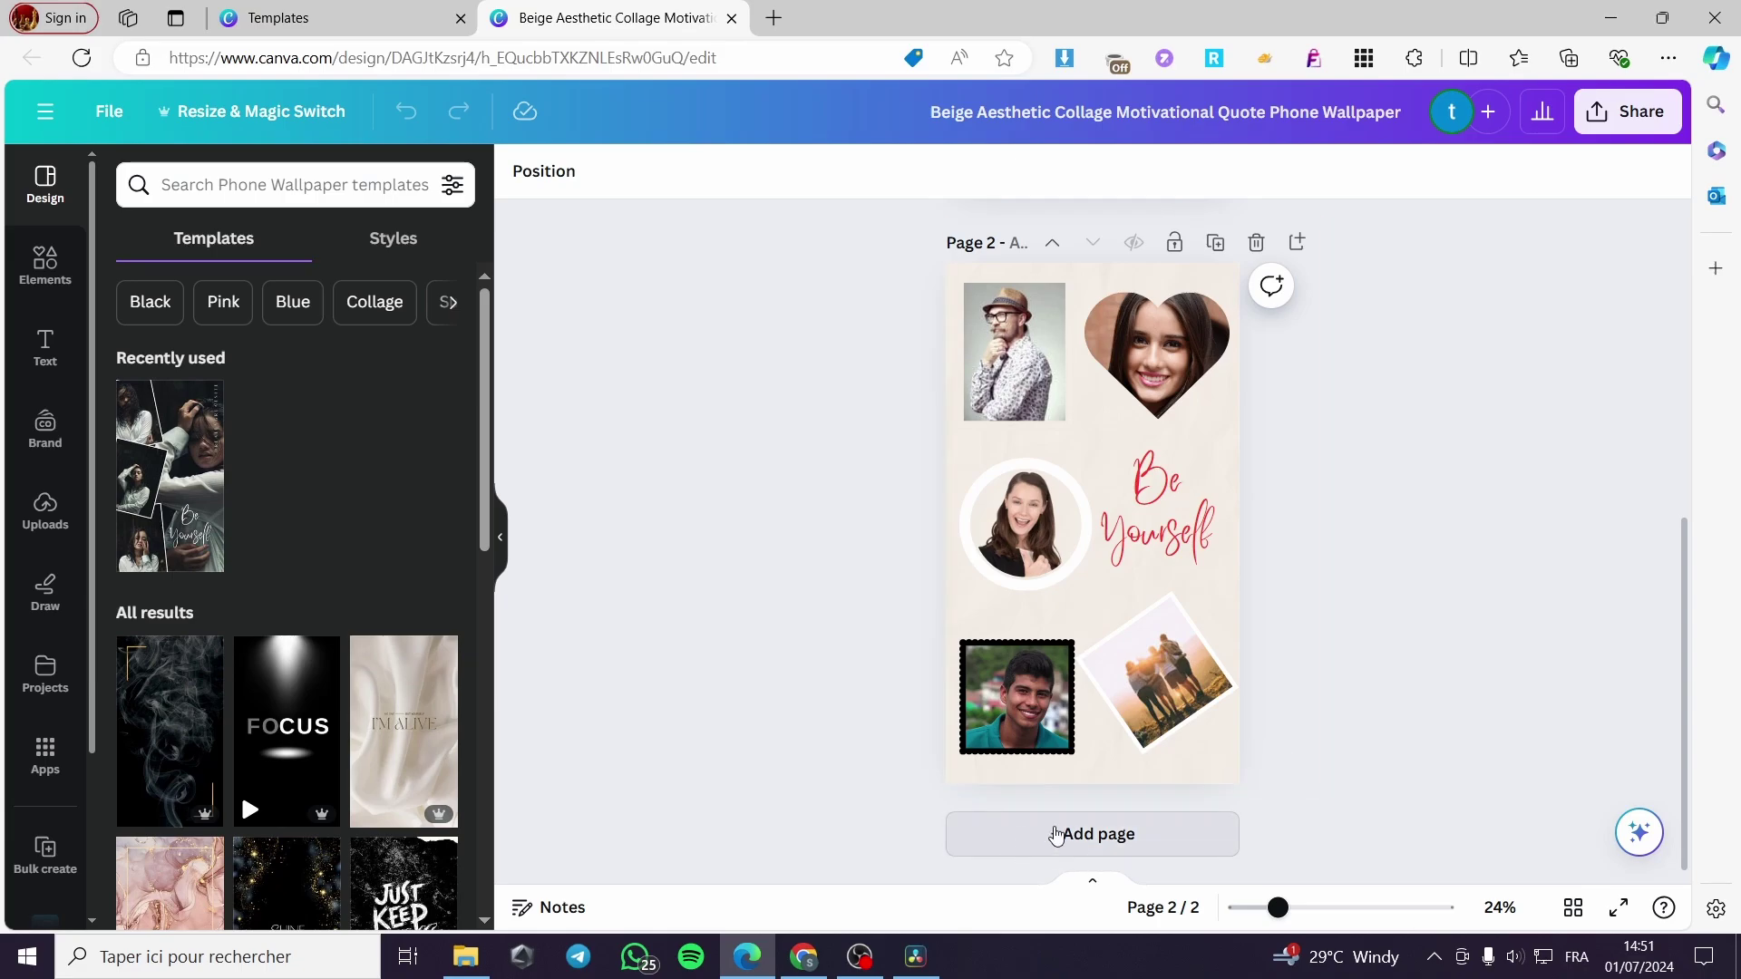
# - Add a third page and place a square frame on it, enlarged to span the full width of the page's upper part
pyautogui.click(1093, 835)
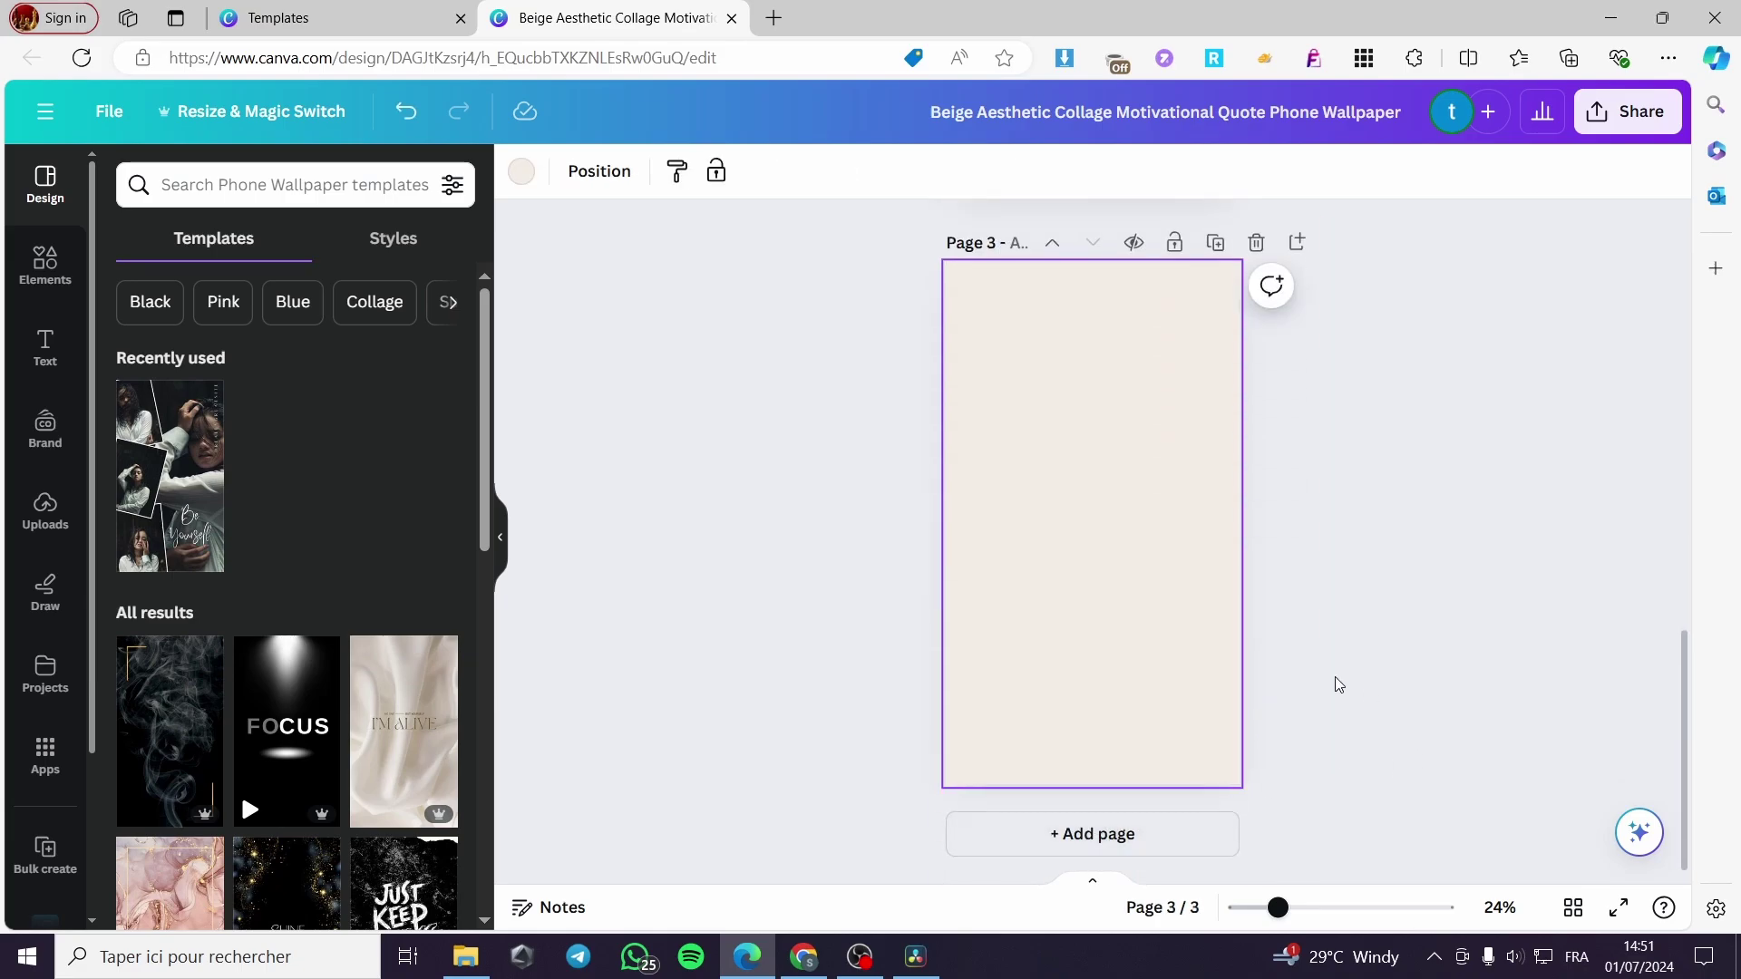
pyautogui.click(46, 265)
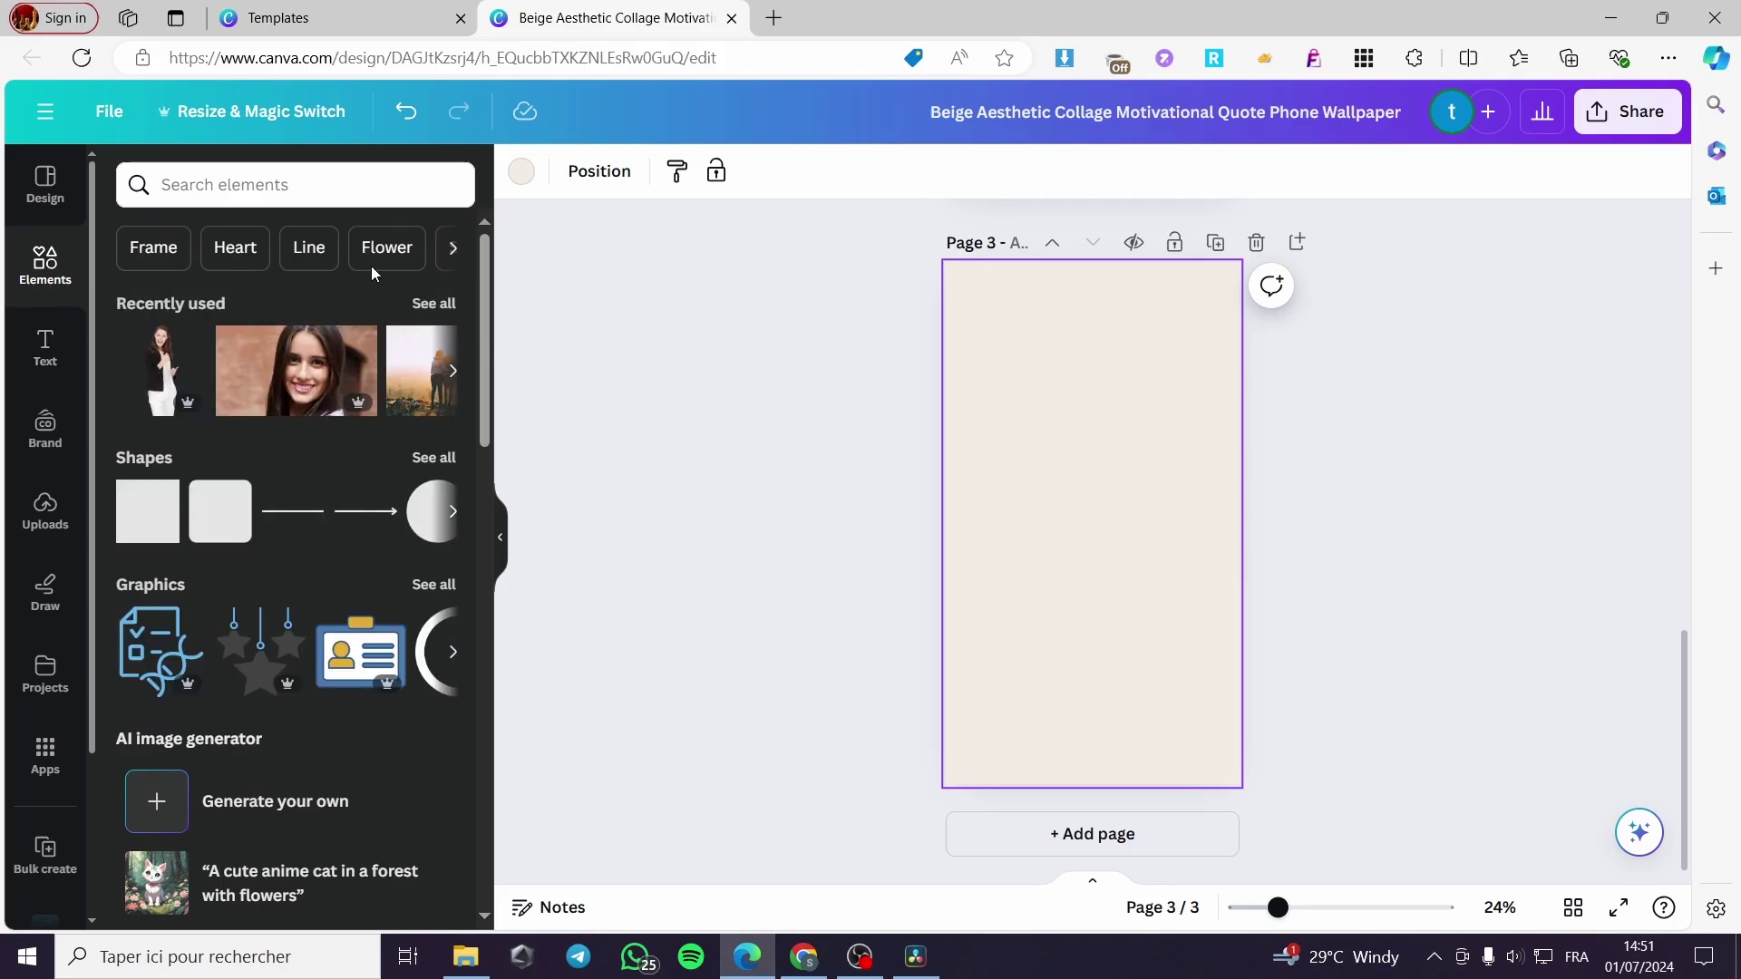
pyautogui.click(170, 252)
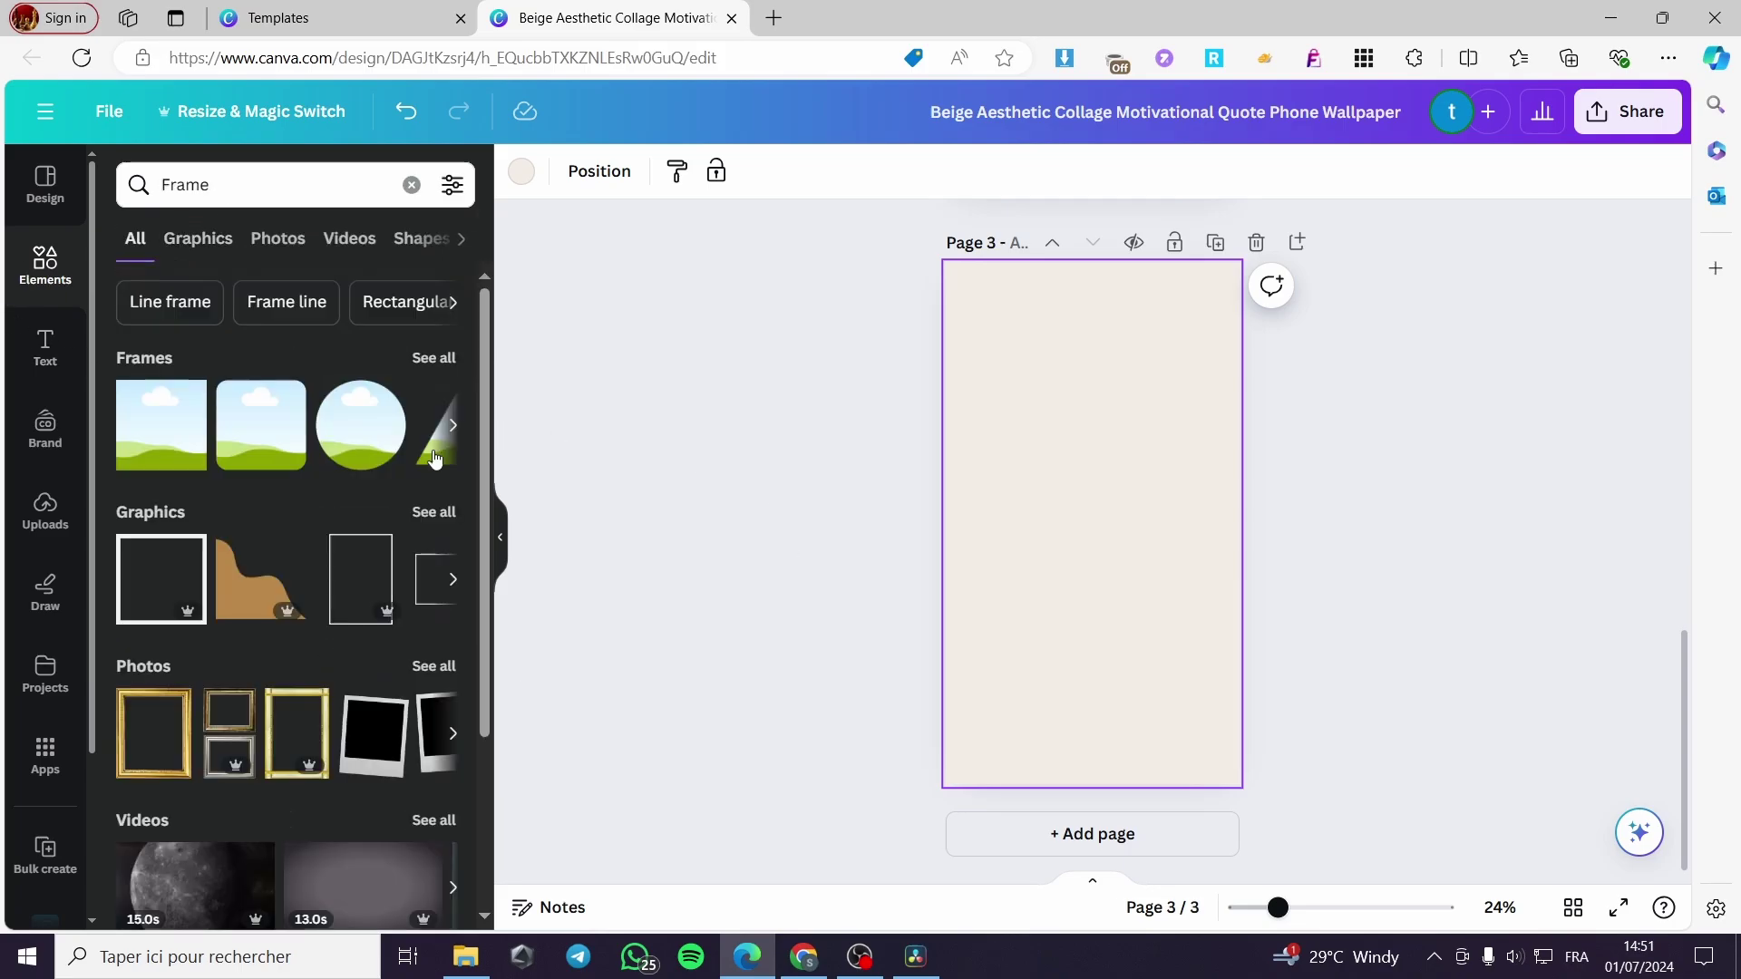
pyautogui.click(150, 440)
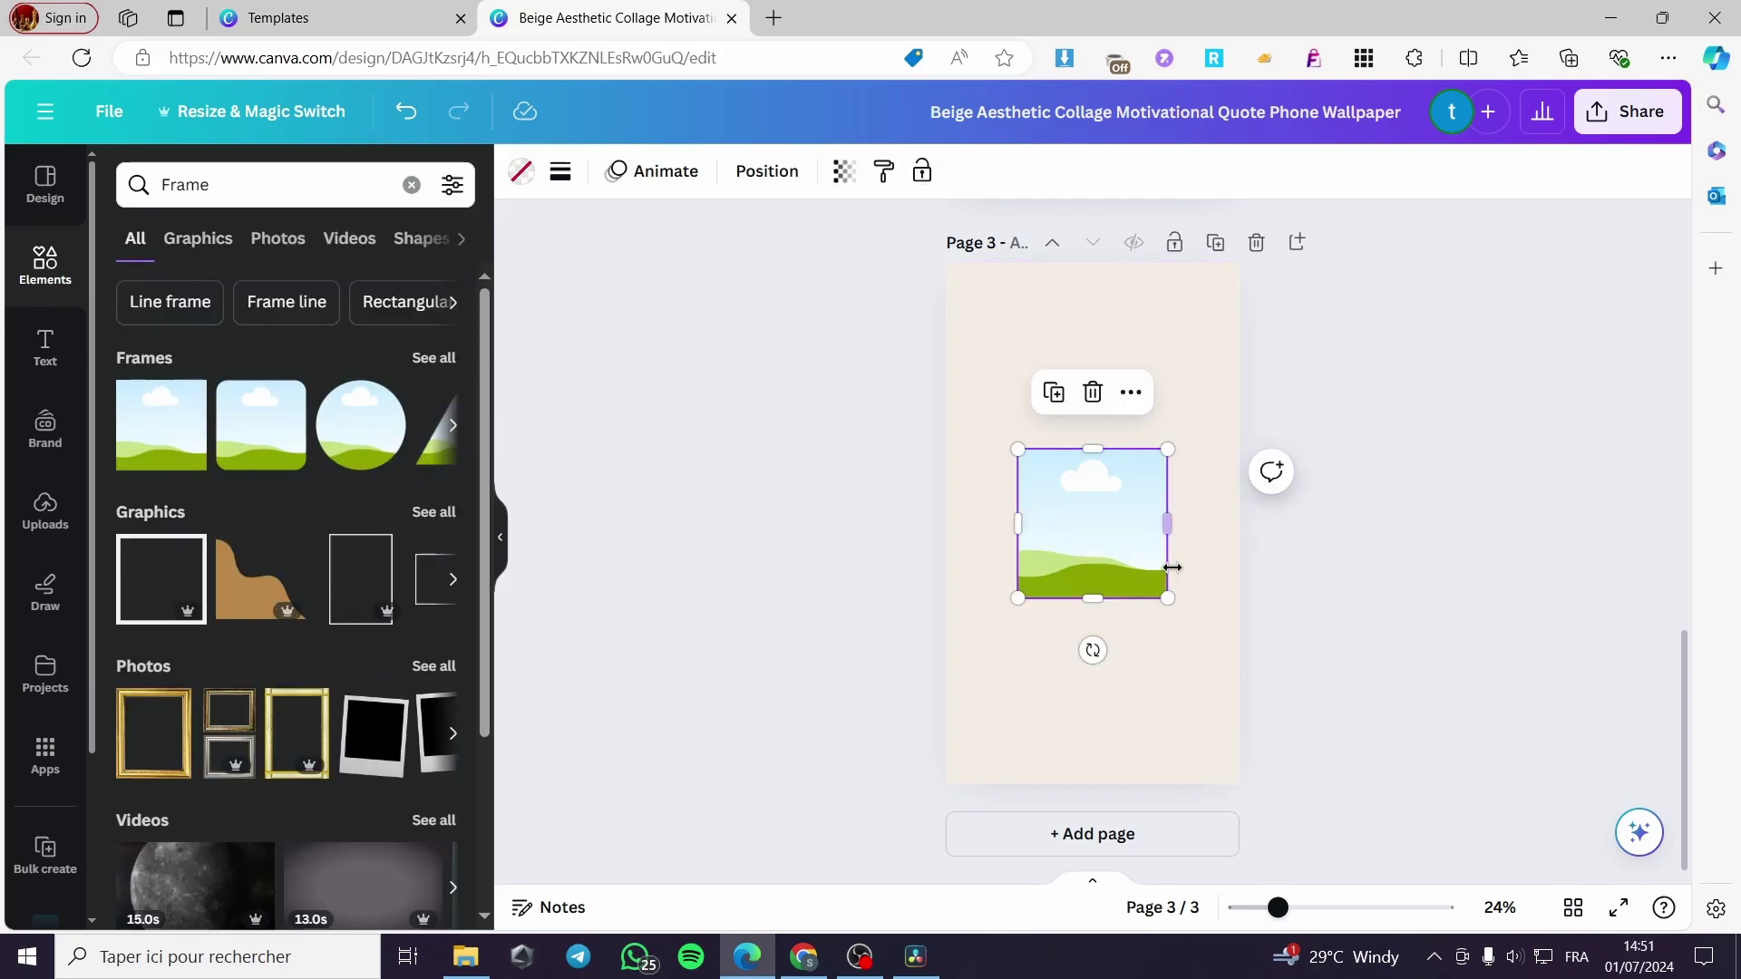
pyautogui.moveTo(1094, 599); pyautogui.dragTo(1100, 764)
pyautogui.moveTo(1106, 681); pyautogui.dragTo(1175, 478)
pyautogui.moveTo(1088, 421); pyautogui.dragTo(950, 434)
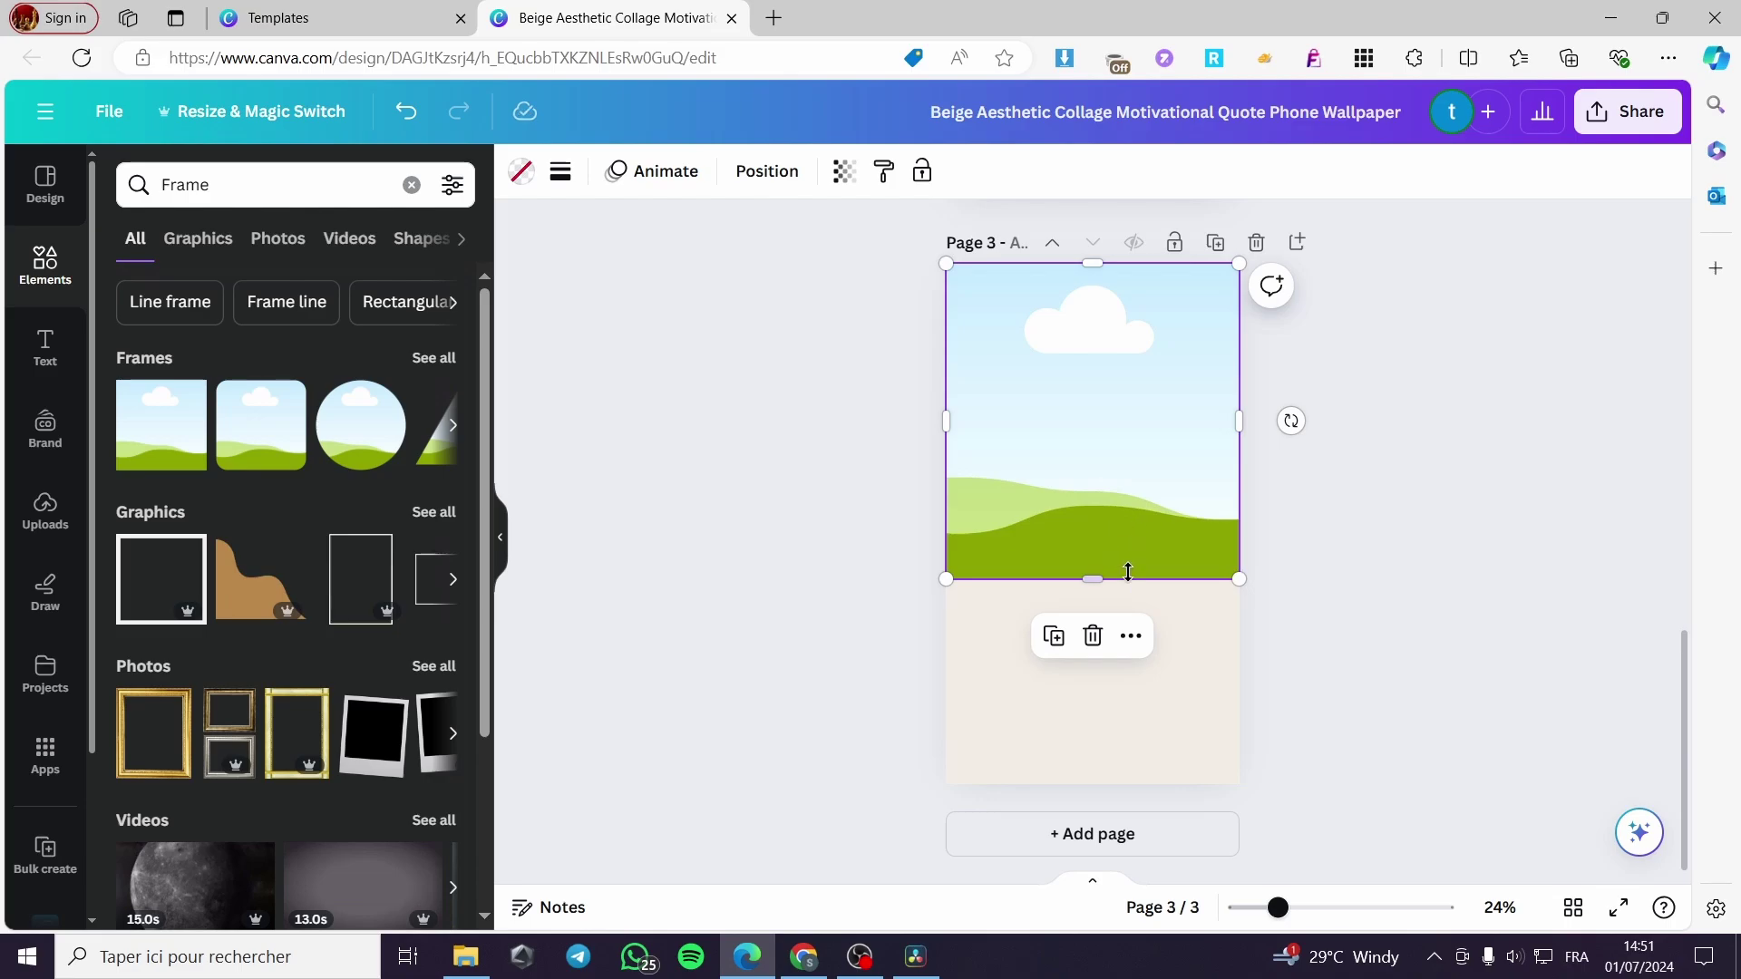
# - Fill page 3's large frame with the recently used photo of four friends embracing at sunset
pyautogui.click(50, 272)
pyautogui.click(433, 313)
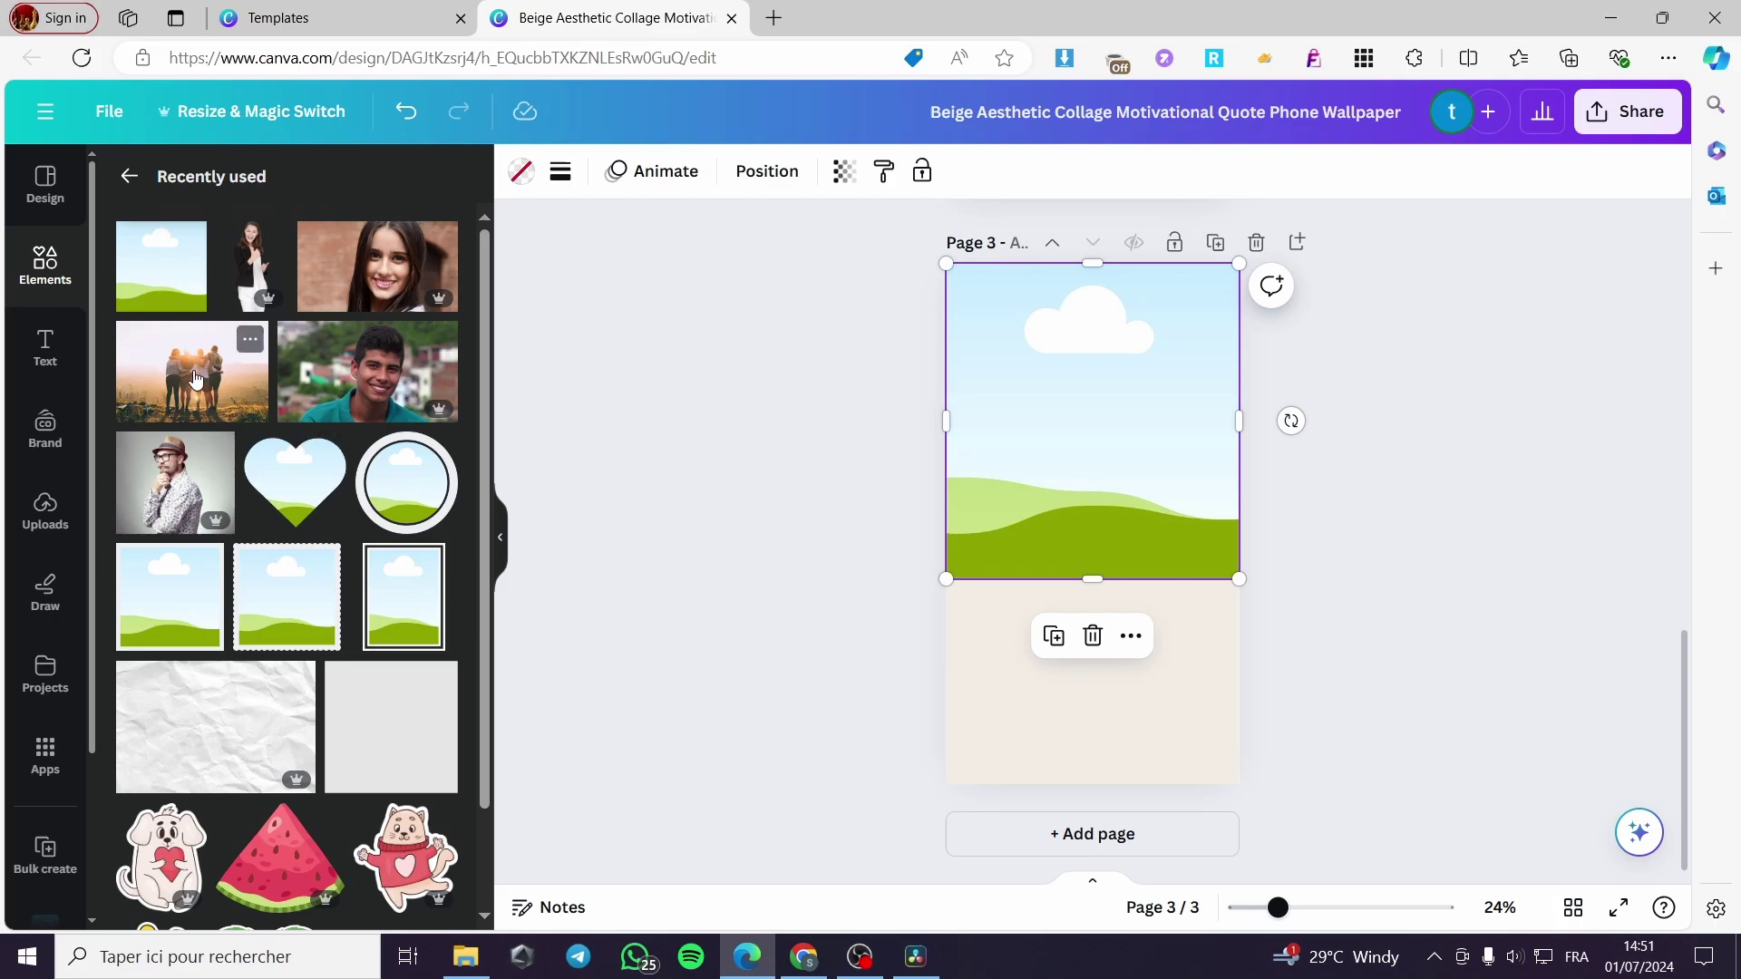
pyautogui.moveTo(196, 379); pyautogui.dragTo(1093, 453)
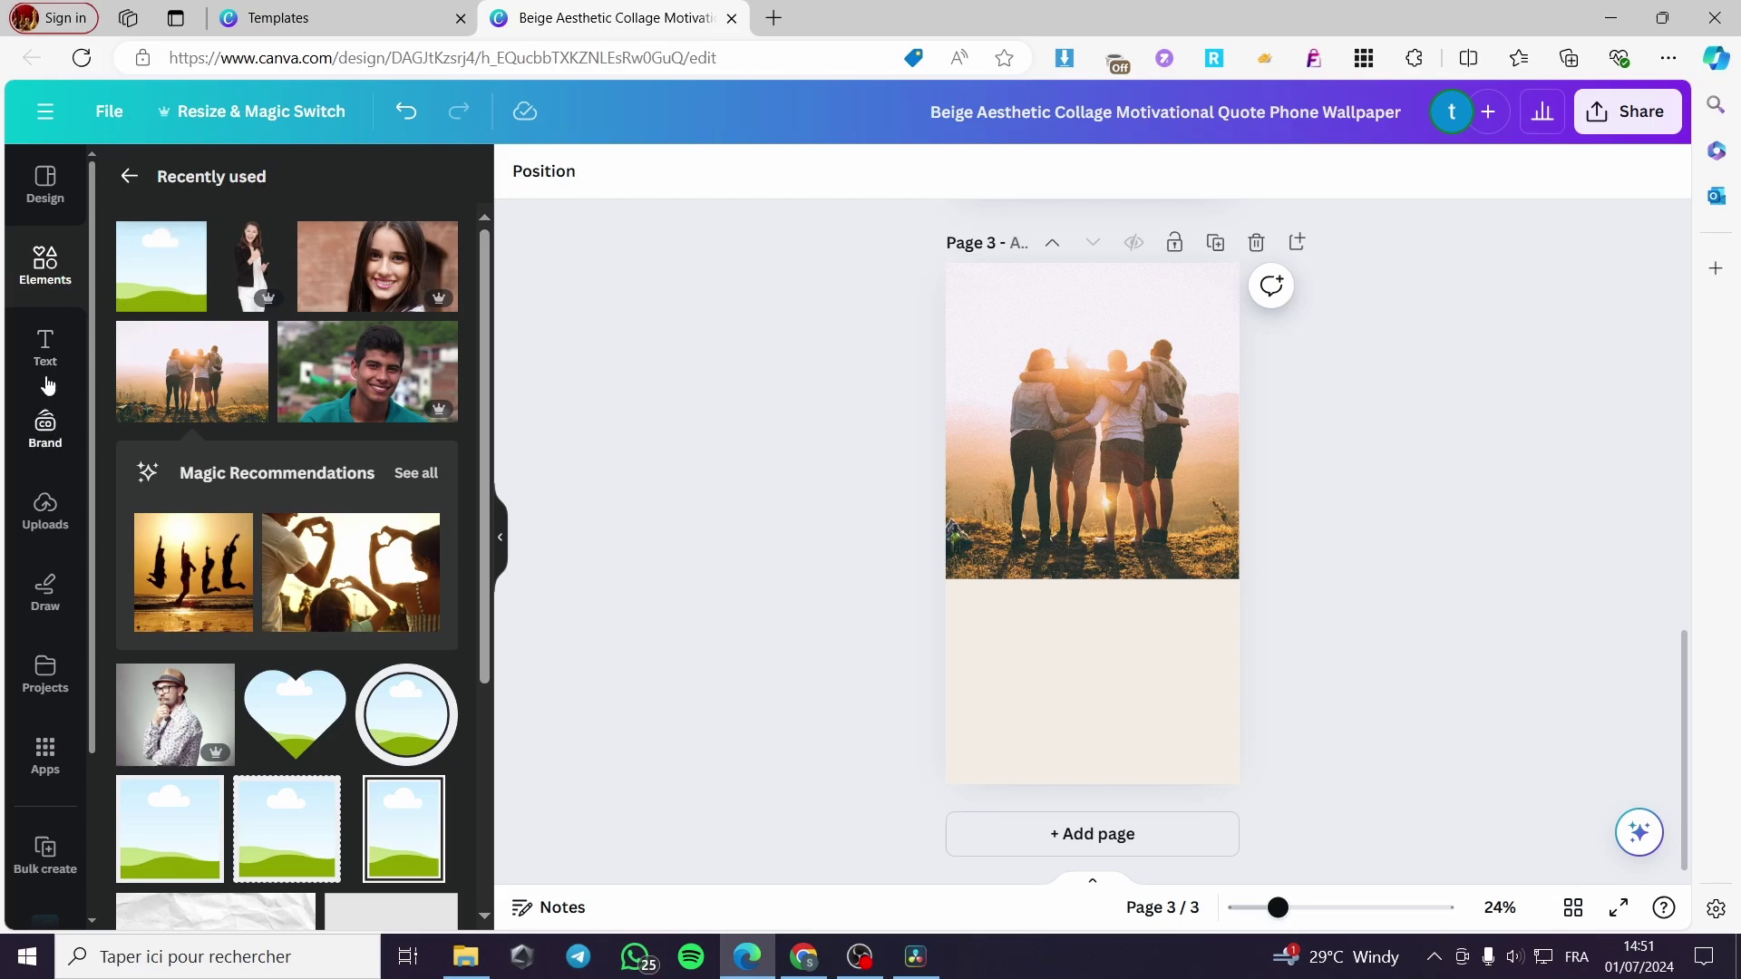
# - Add a small rounded square frame on page 3, directly below the sunset photo against the page's left edge
pyautogui.click(45, 263)
pyautogui.click(152, 245)
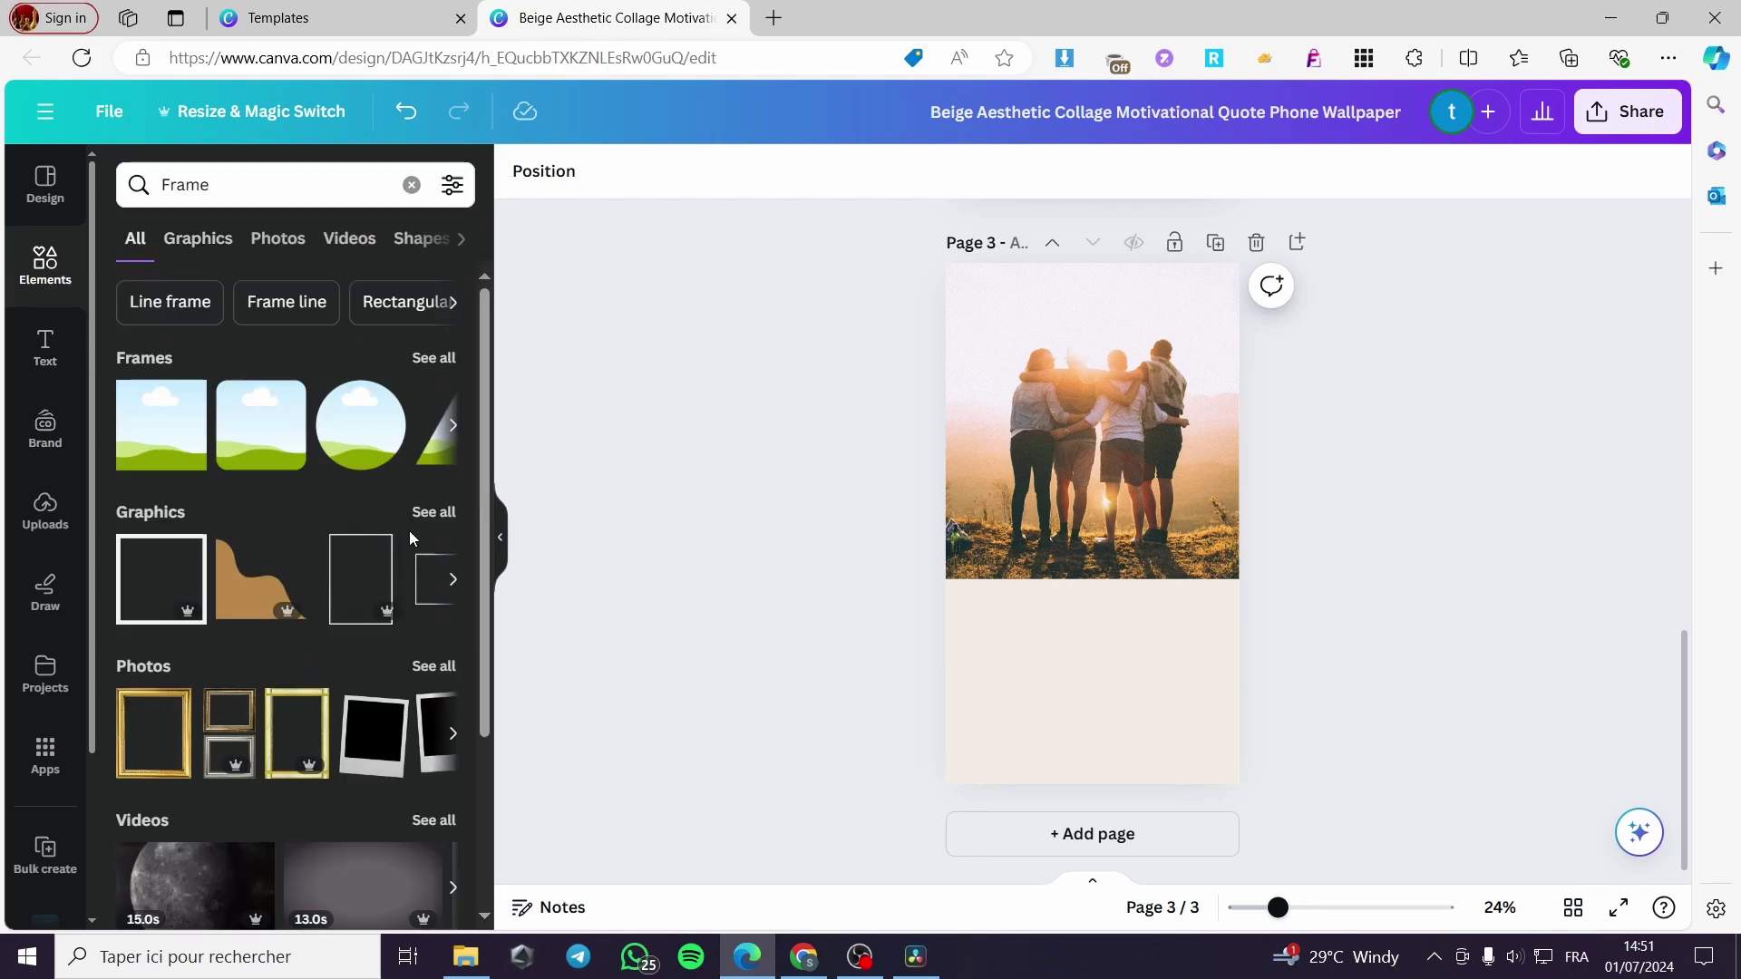
pyautogui.click(308, 442)
pyautogui.moveTo(1076, 547); pyautogui.dragTo(1014, 674)
pyautogui.moveTo(1100, 743); pyautogui.dragTo(1049, 686)
# - Duplicate the small rounded frame twice and line up the copies beside it in a row below the sunset photo
pyautogui.click(238, 428)
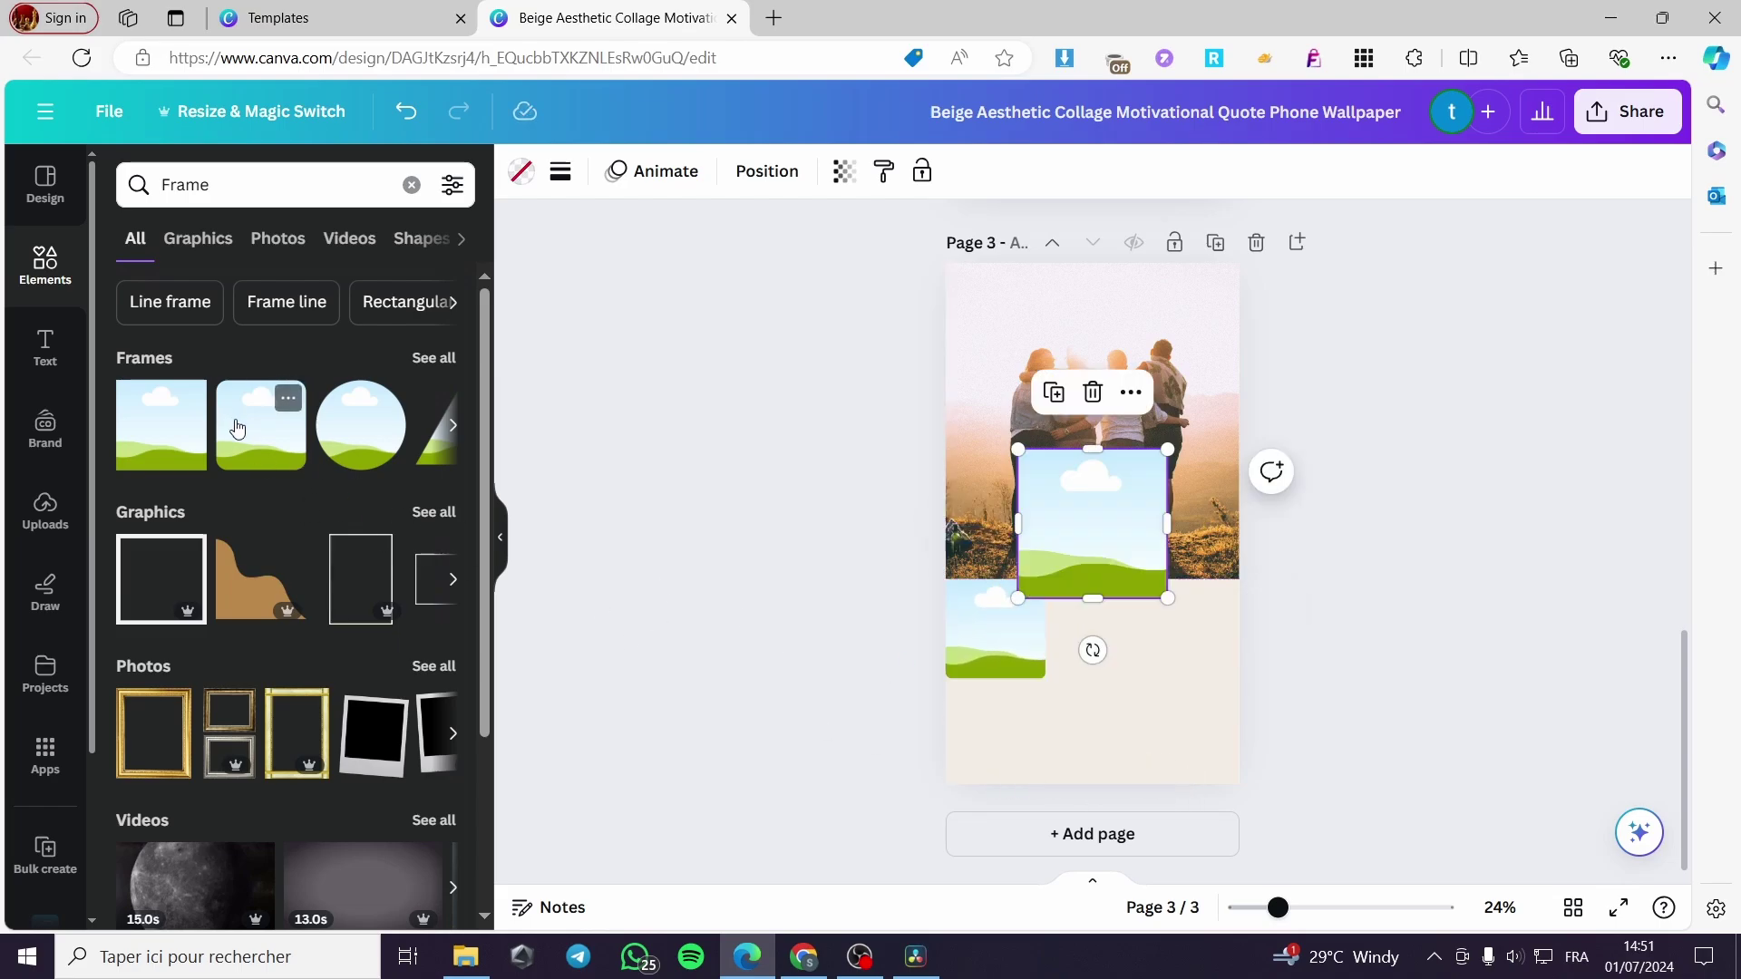
pyautogui.click(1093, 392)
pyautogui.click(1025, 633)
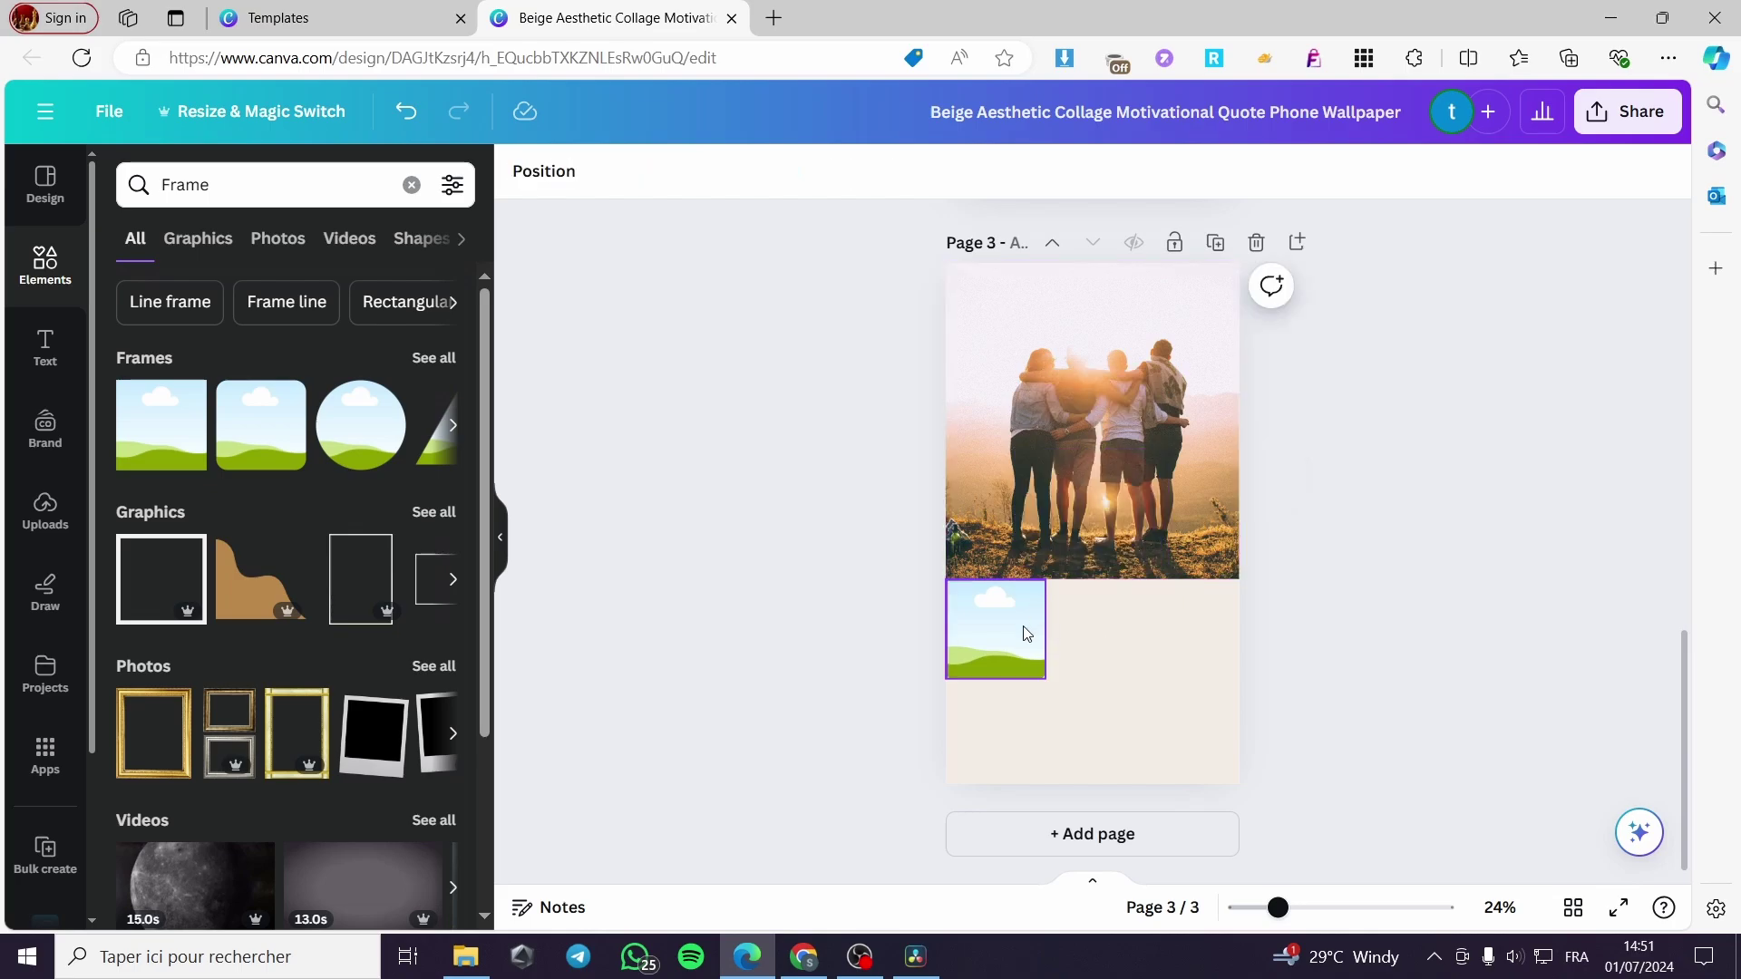
pyautogui.click(963, 531)
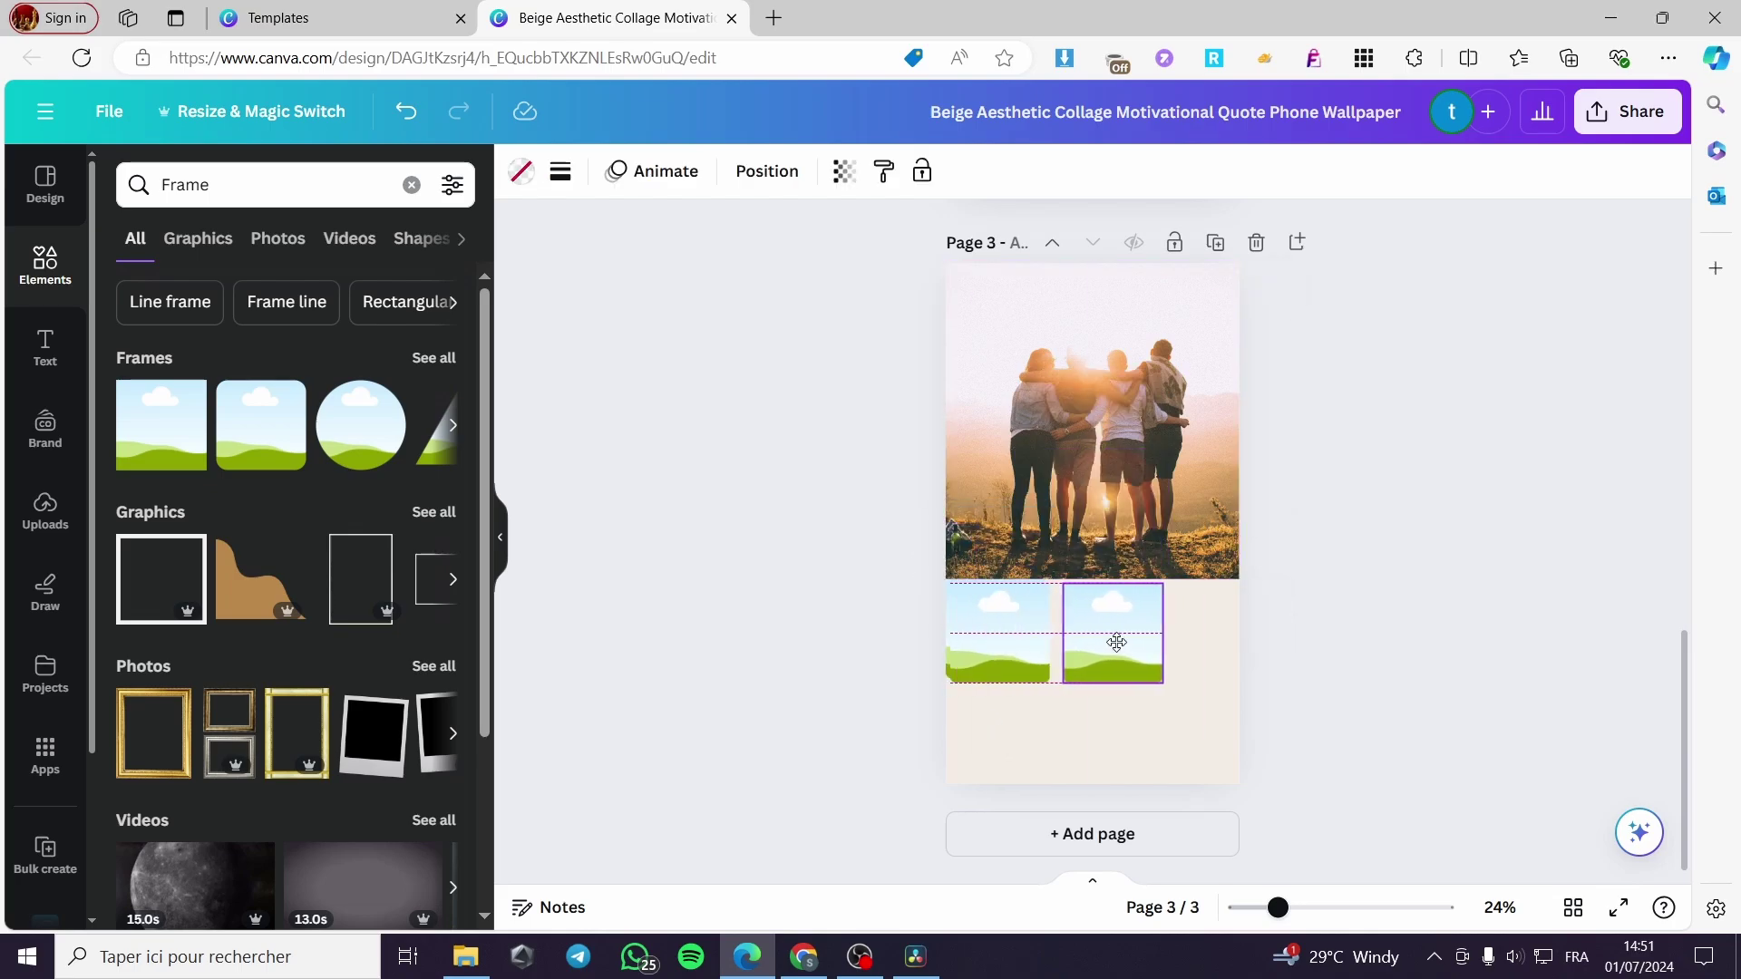
pyautogui.moveTo(1030, 641); pyautogui.dragTo(1027, 734)
pyautogui.moveTo(1117, 635); pyautogui.dragTo(1094, 630)
pyautogui.moveTo(1020, 725); pyautogui.dragTo(1188, 655)
pyautogui.click(1363, 705)
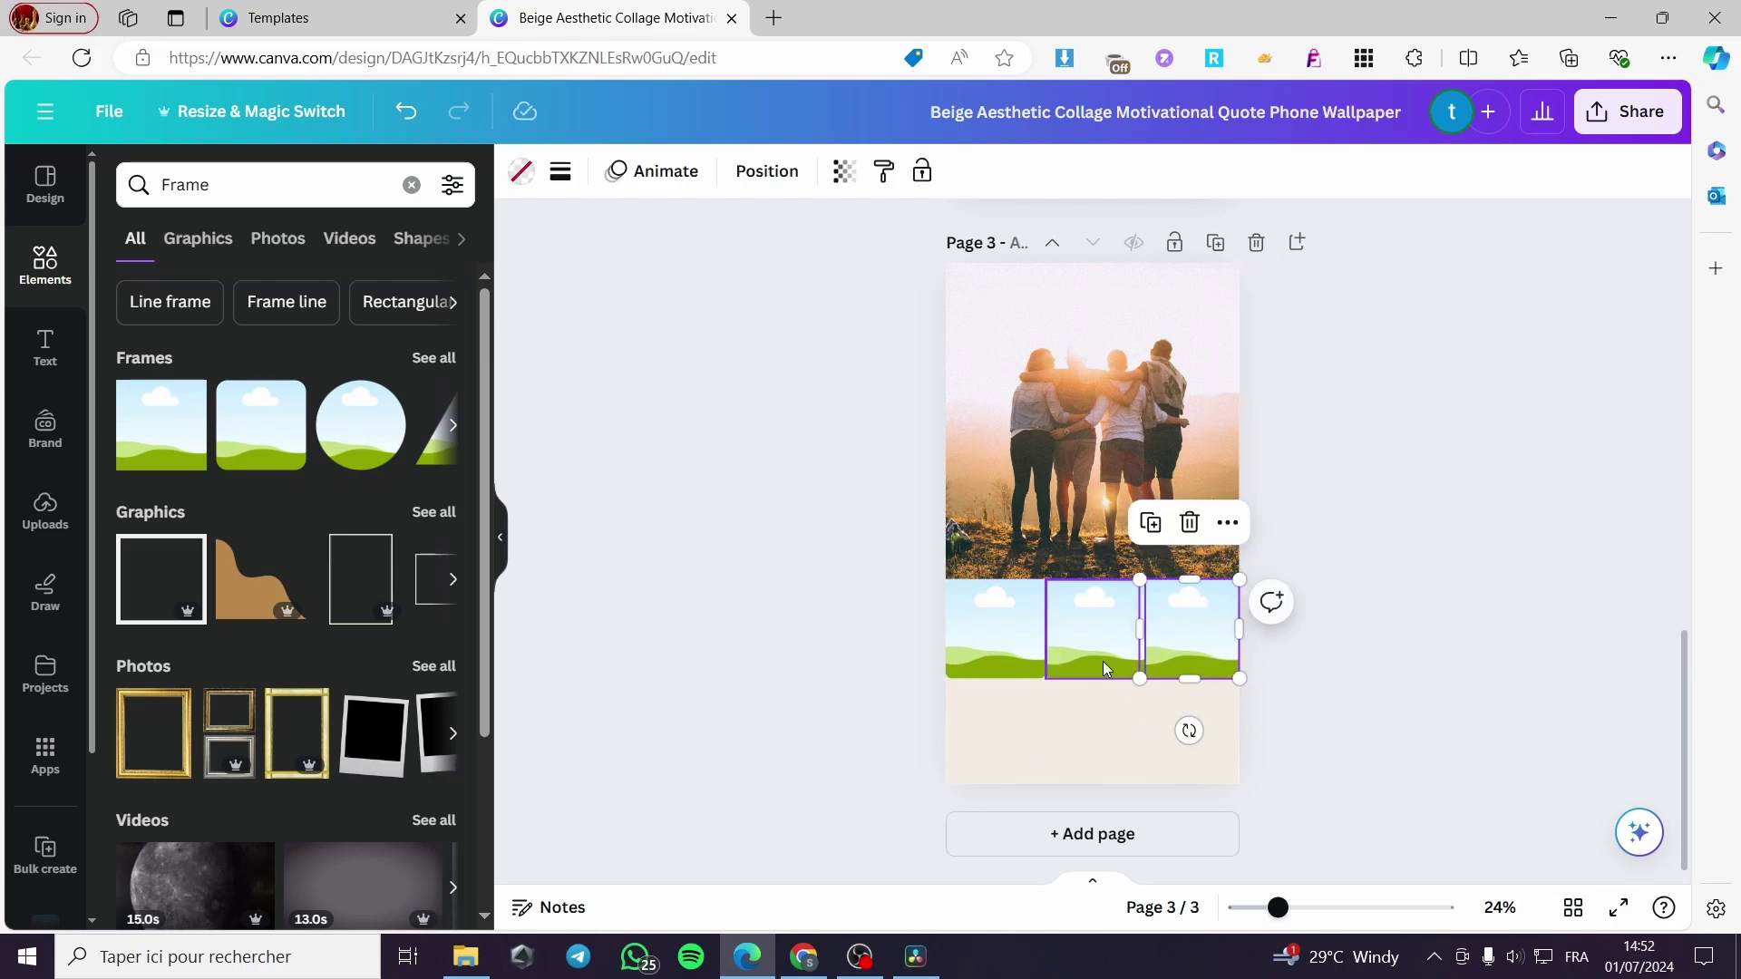
# - Adjust the left and middle small frames so the three frames sit edge to edge across the page width
pyautogui.click(1103, 661)
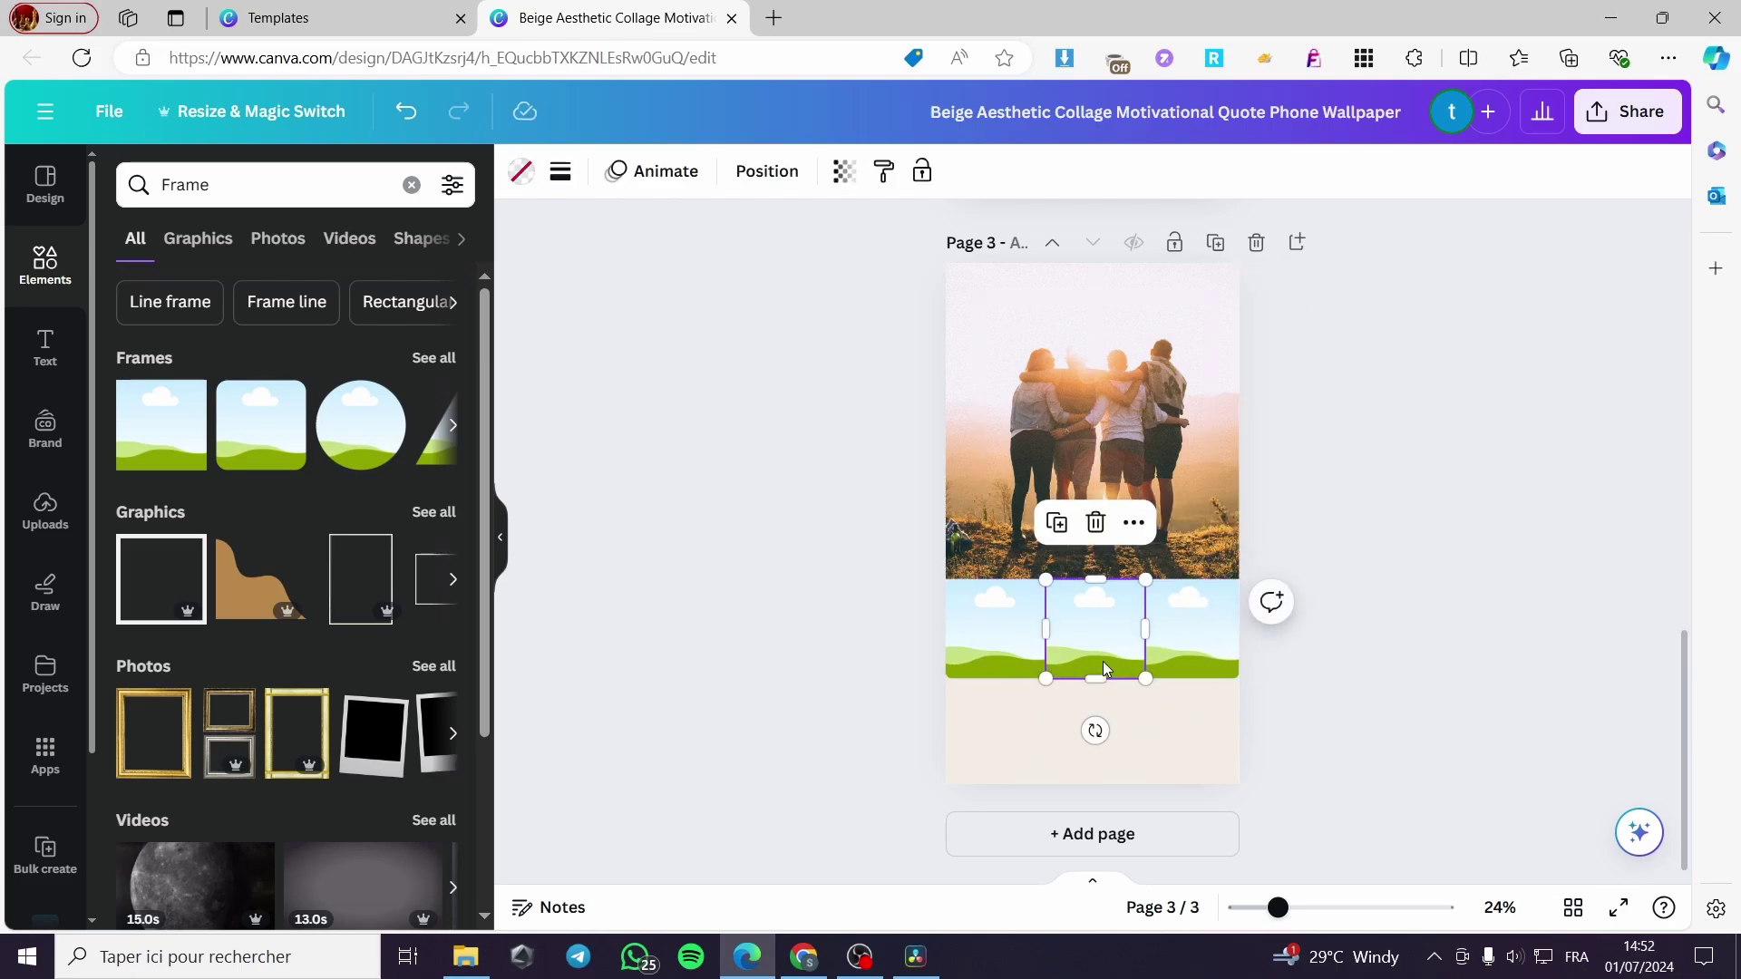
pyautogui.click(1008, 653)
pyautogui.moveTo(1040, 632); pyautogui.dragTo(1077, 640)
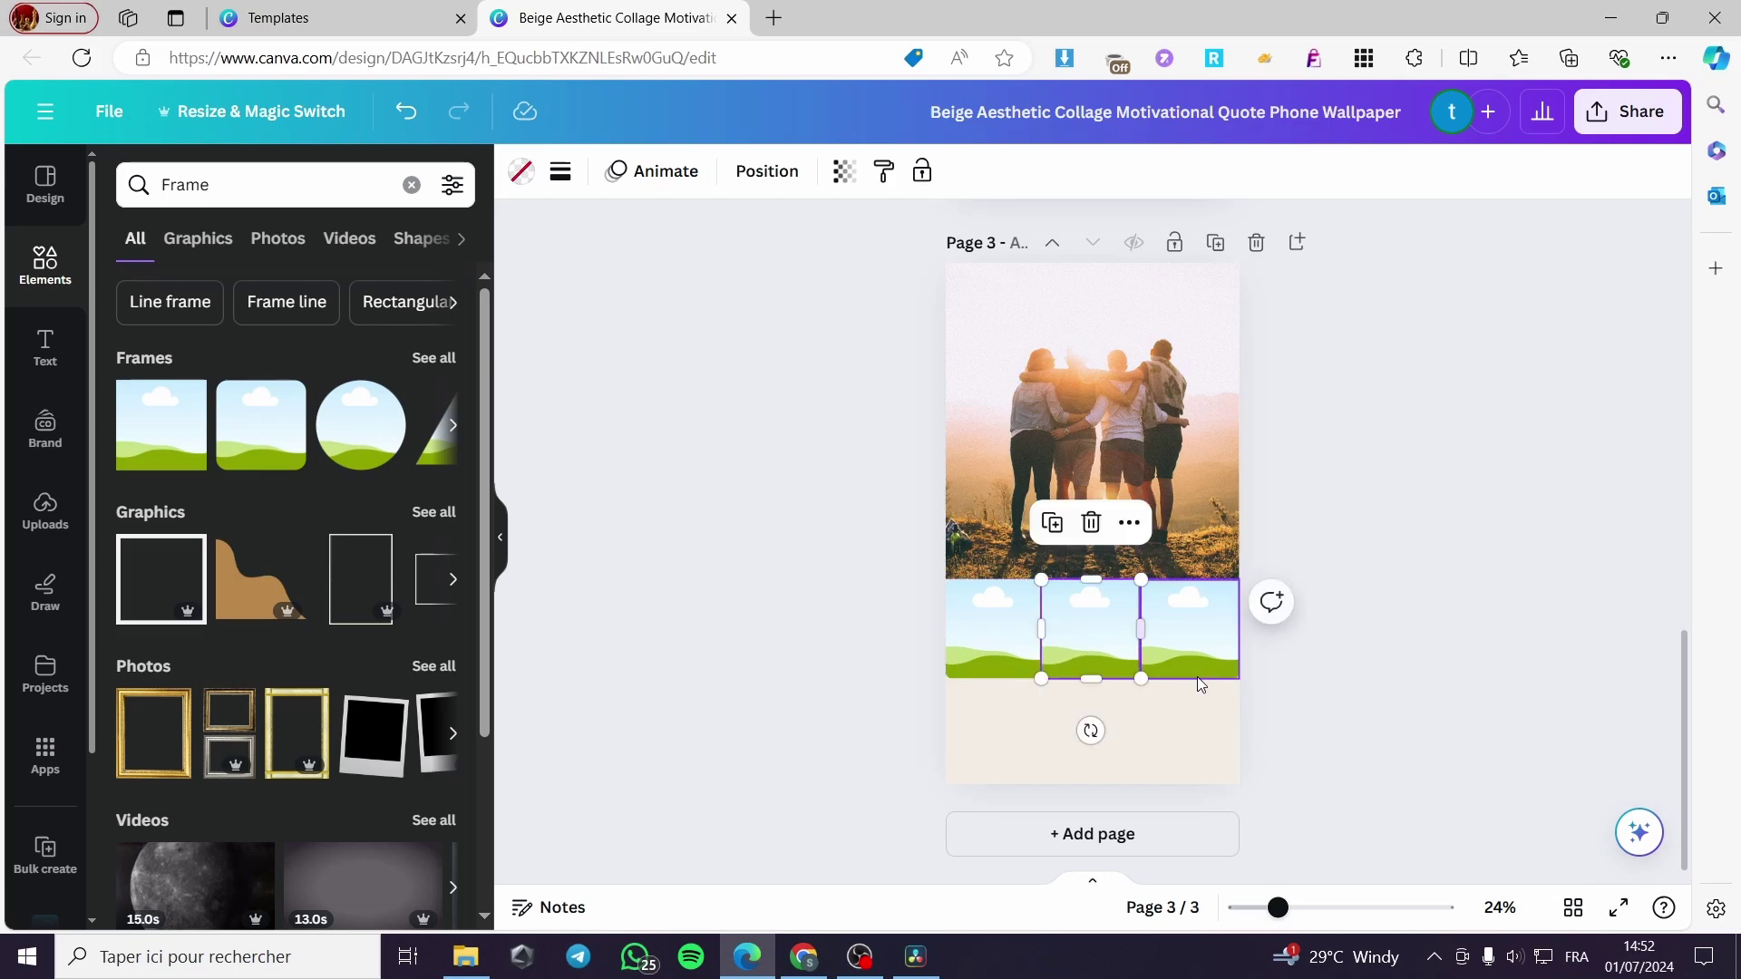
pyautogui.click(1352, 689)
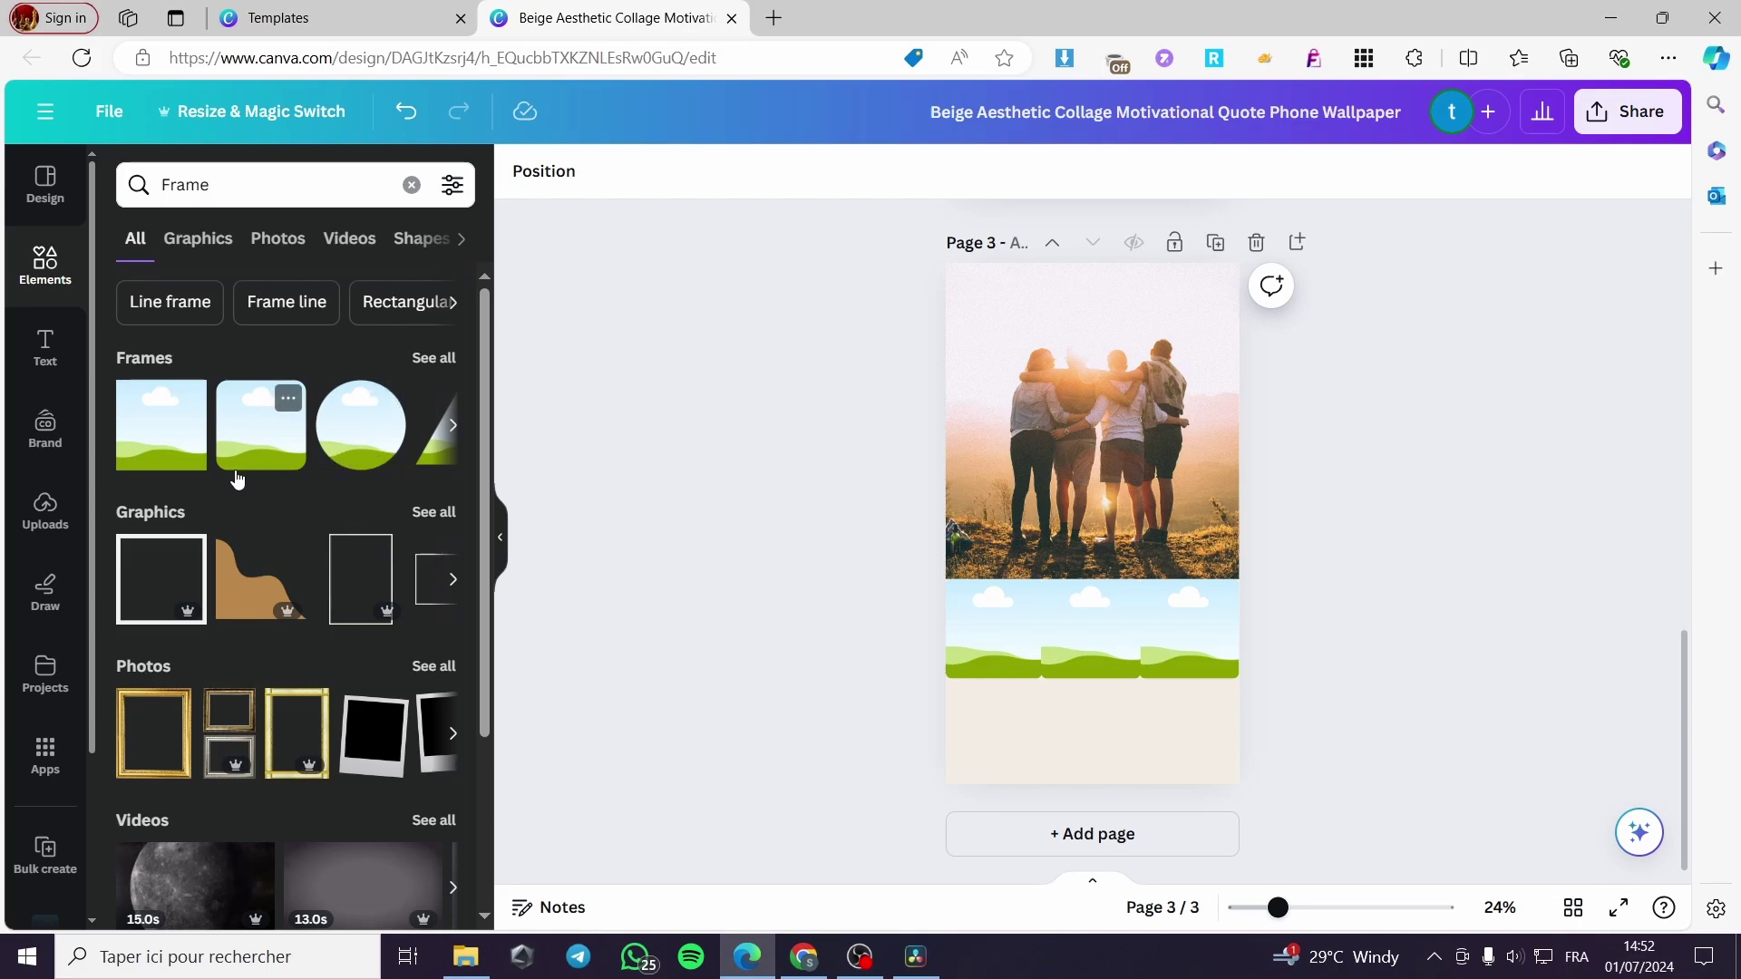
# - Add another rounded frame below the row of three and stretch it to fill the rest of the page
pyautogui.click(240, 442)
pyautogui.moveTo(1087, 522); pyautogui.dragTo(1069, 726)
pyautogui.moveTo(1069, 660); pyautogui.dragTo(1010, 707)
pyautogui.moveTo(1097, 754); pyautogui.dragTo(1255, 770)
pyautogui.moveTo(1092, 826); pyautogui.dragTo(1095, 793)
pyautogui.moveTo(1088, 680); pyautogui.dragTo(1088, 679)
pyautogui.click(1361, 622)
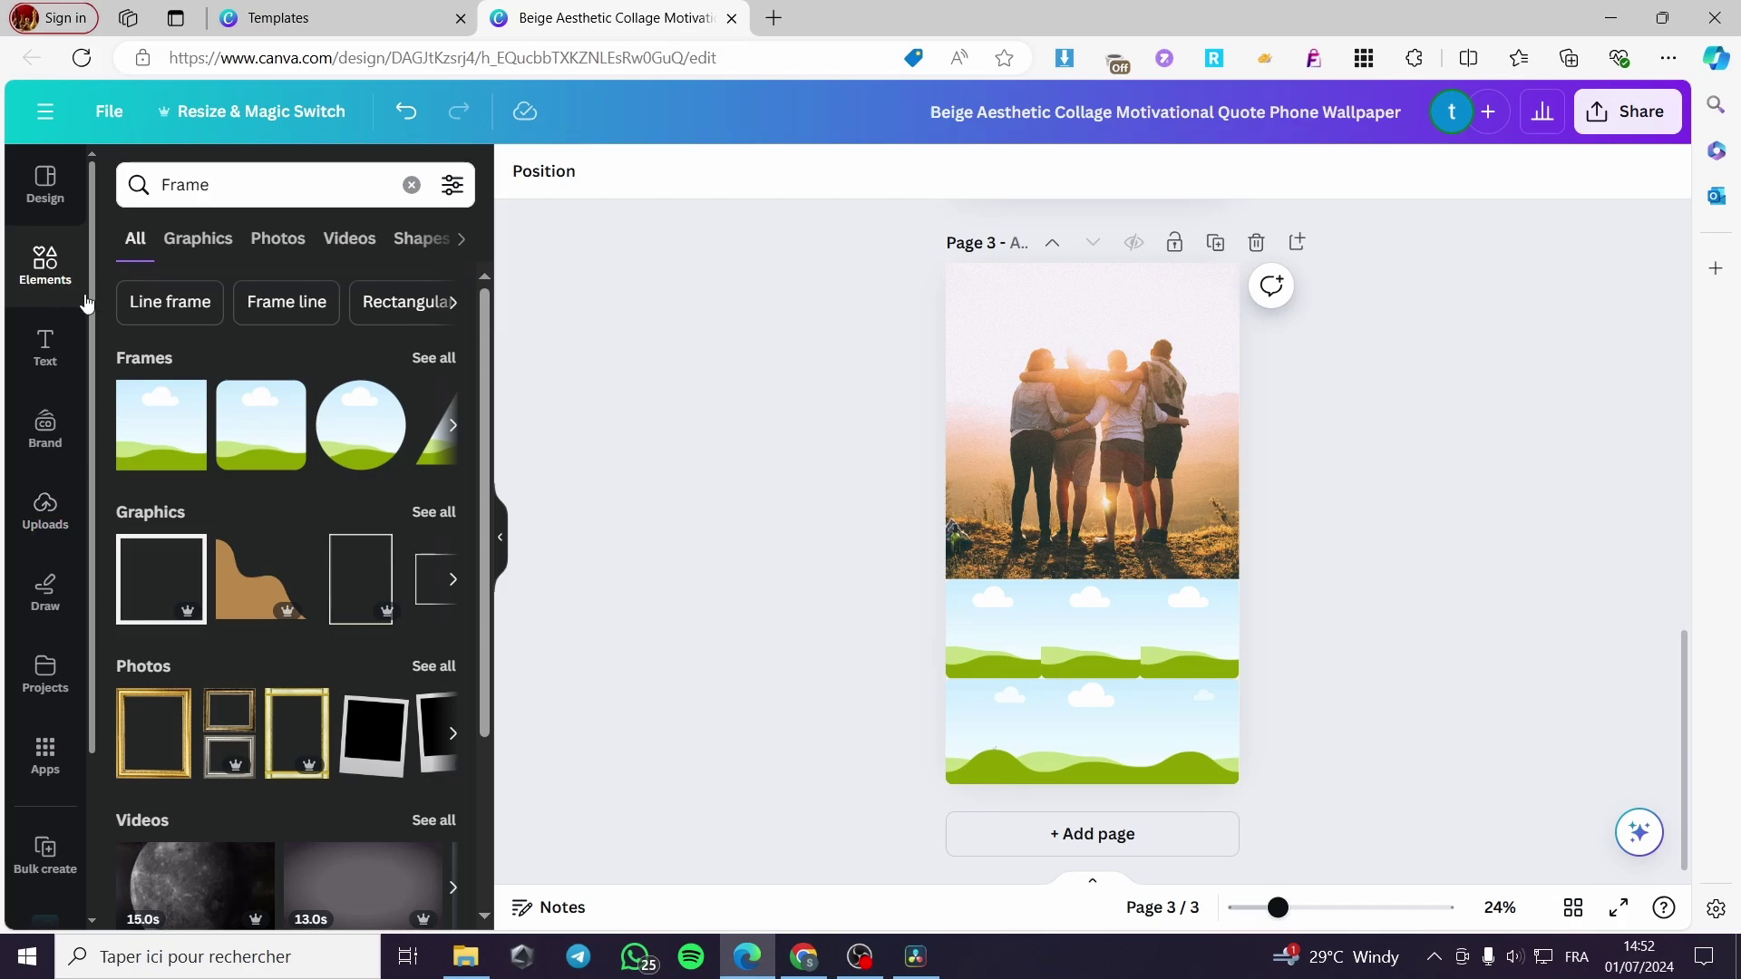
# - From the recently used elements, fill the left small frame with the young man in teal and the middle one with the man in a hat
pyautogui.click(242, 181)
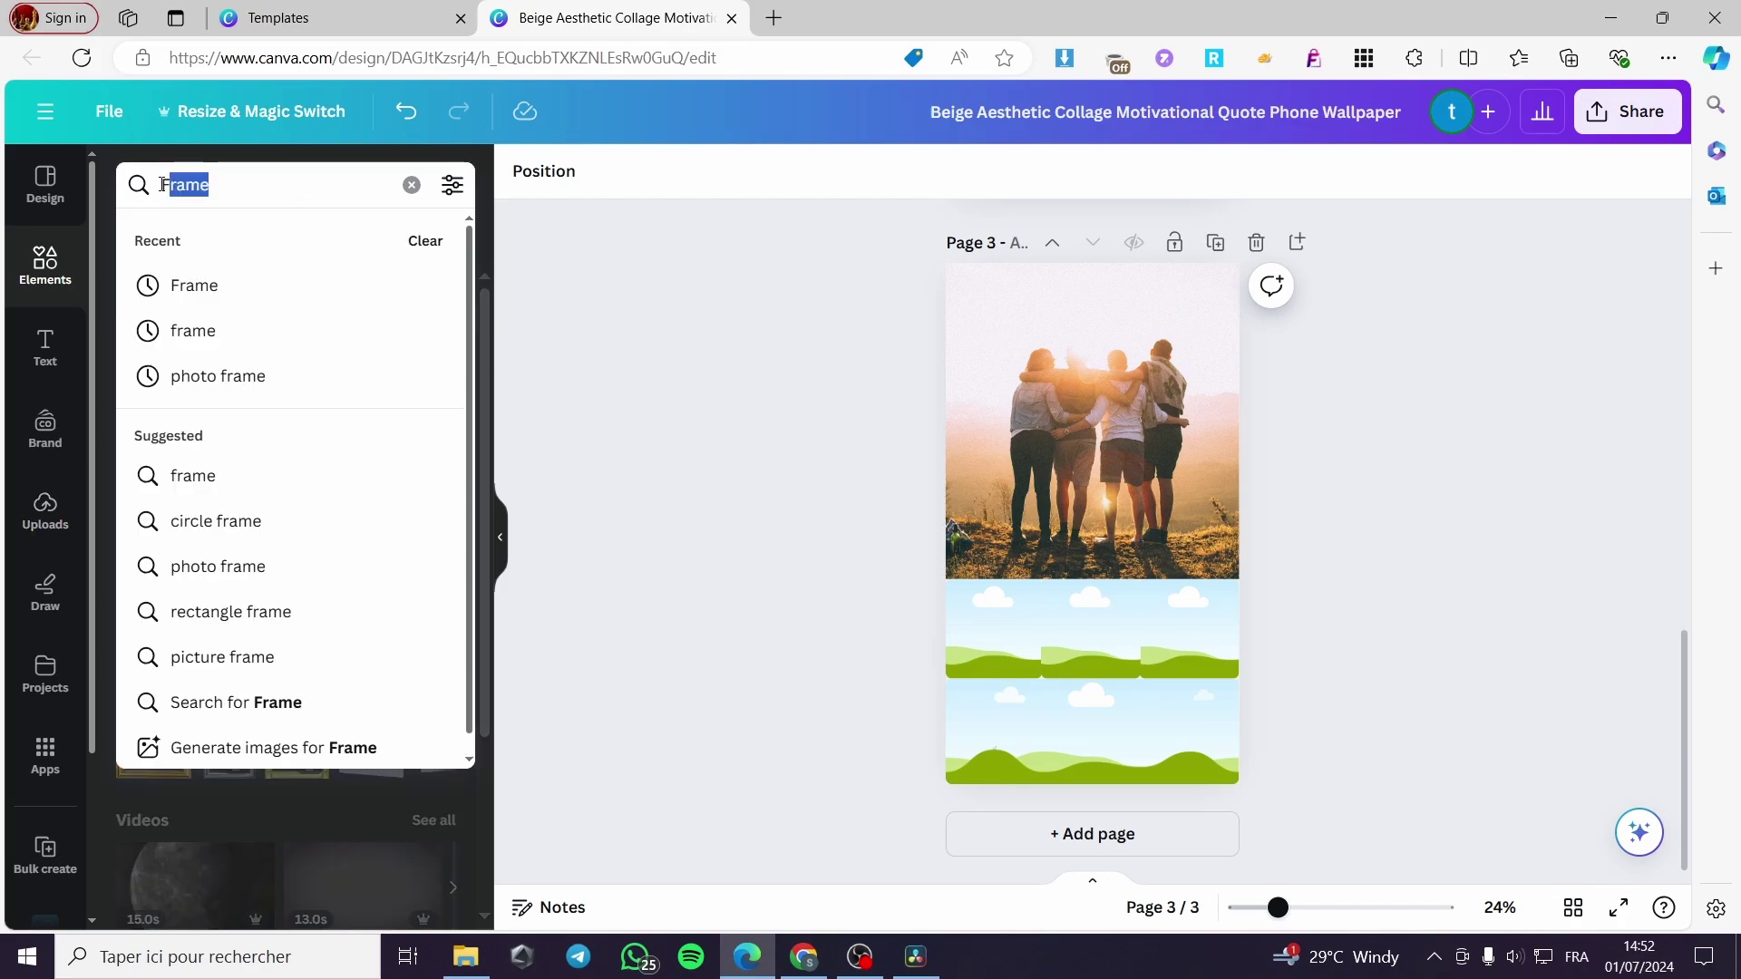
pyautogui.press('BackSpace')
pyautogui.press('Escape')
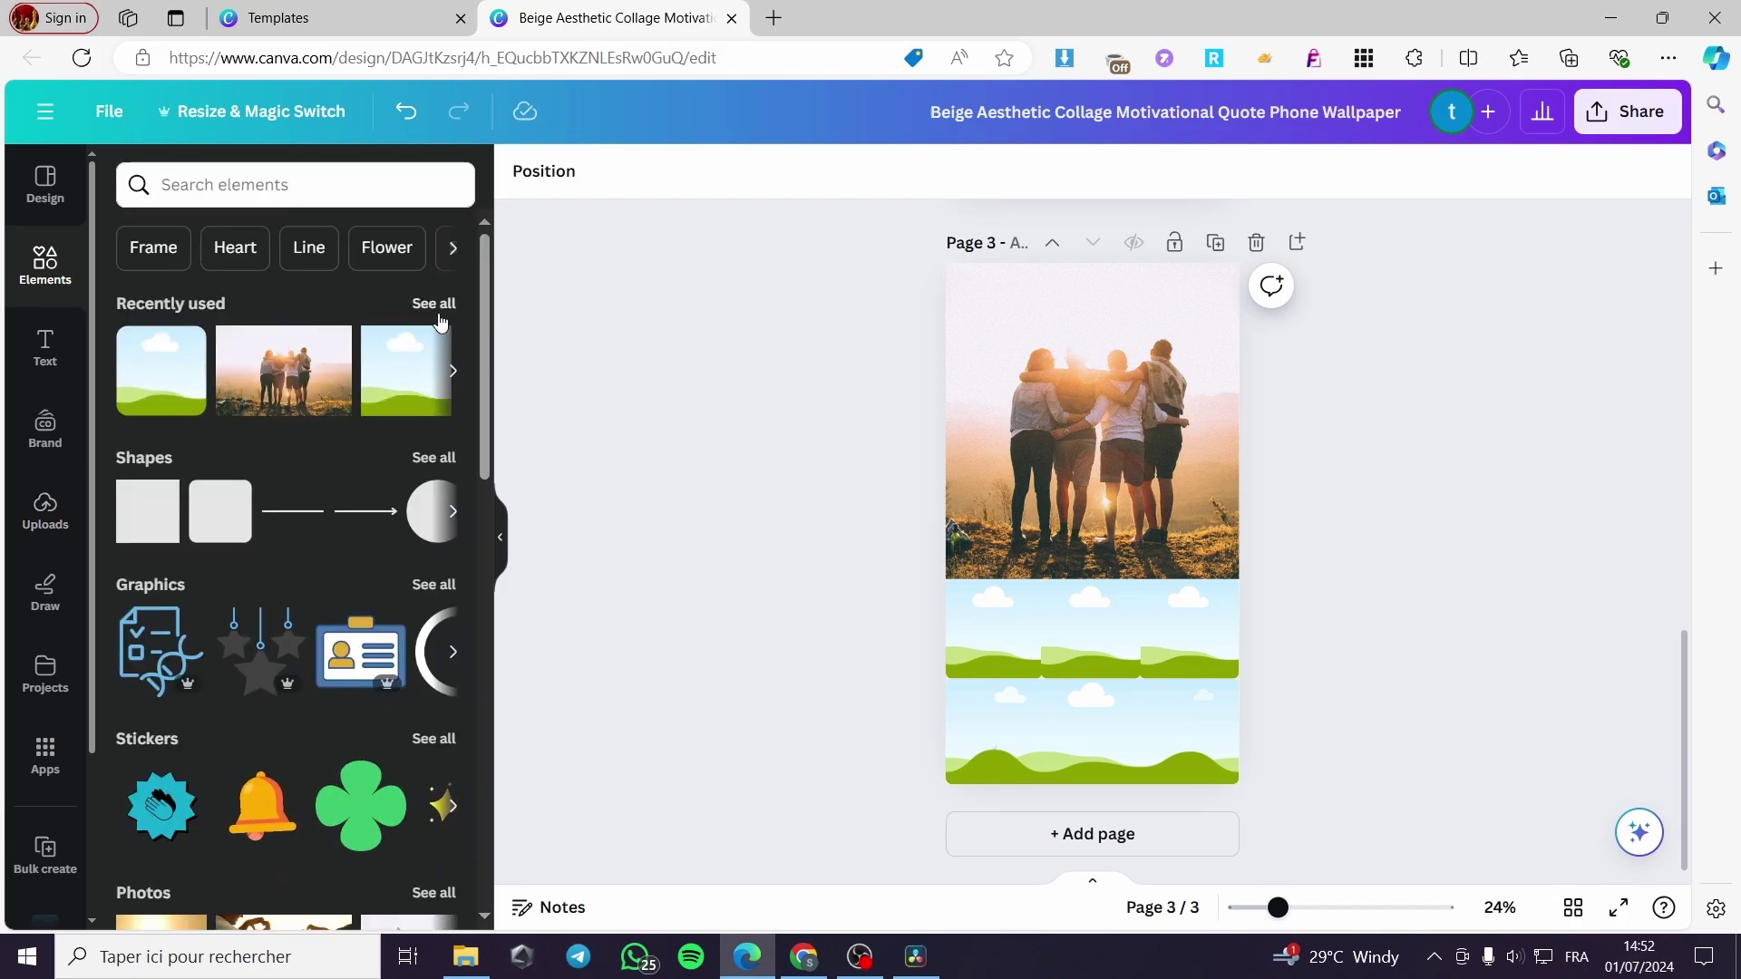
pyautogui.click(440, 305)
pyautogui.click(308, 539)
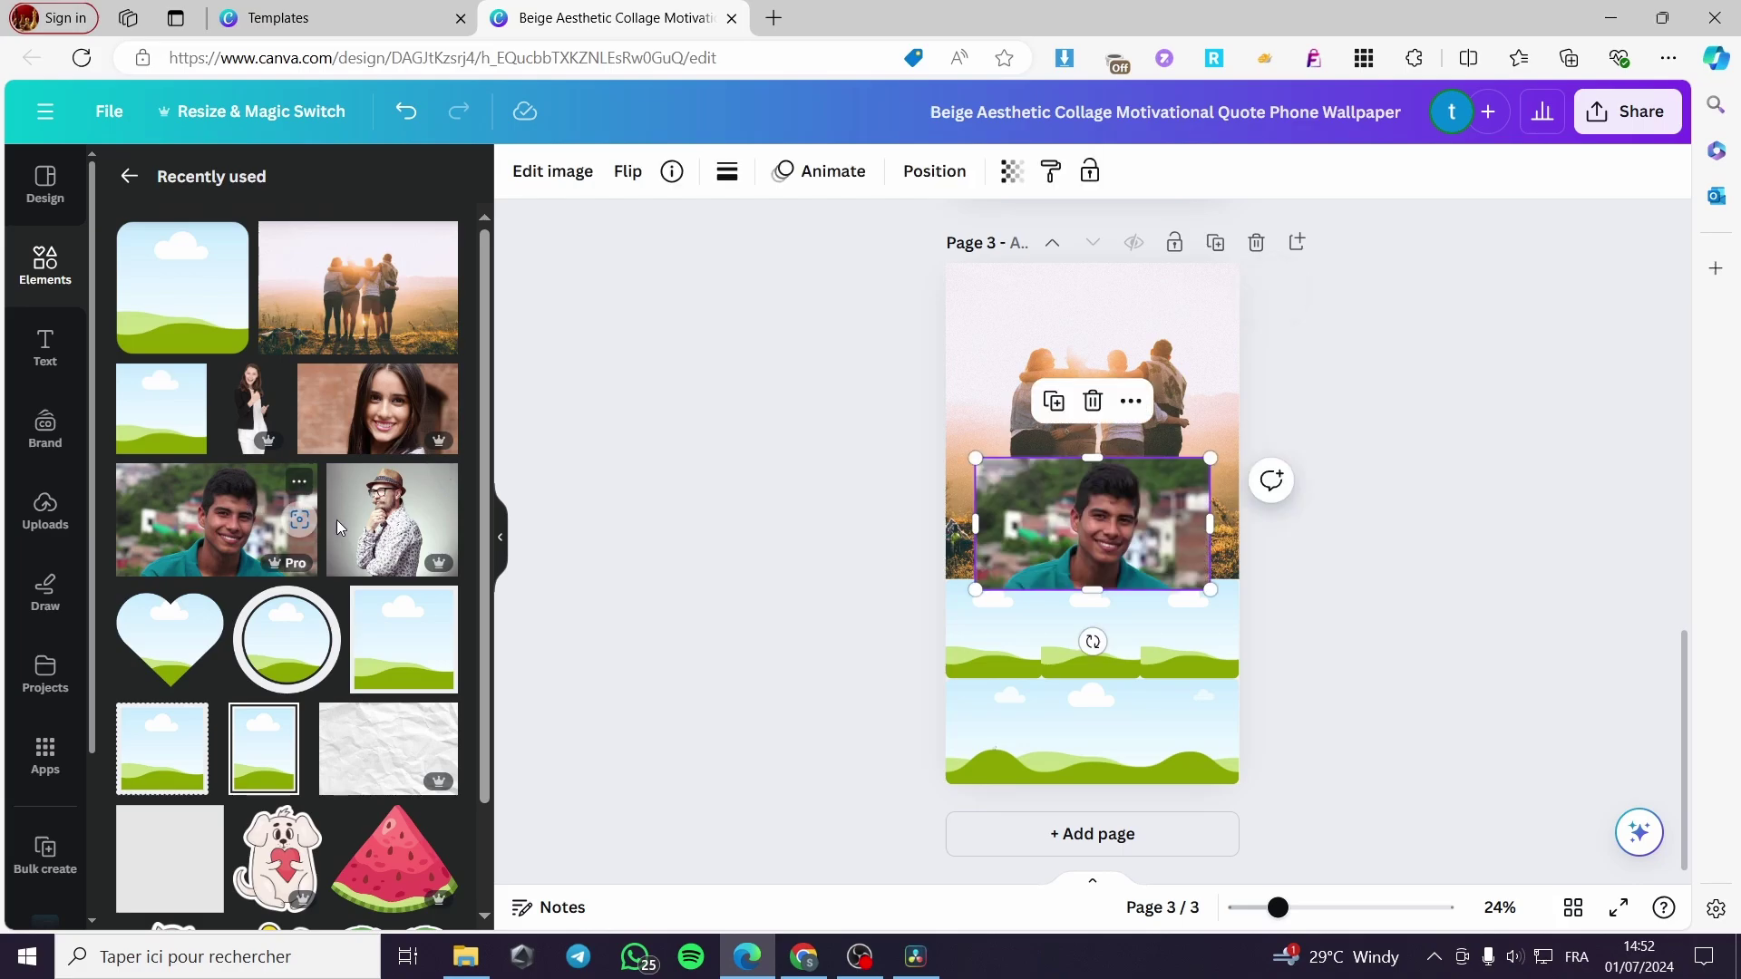
pyautogui.moveTo(1093, 526); pyautogui.dragTo(997, 626)
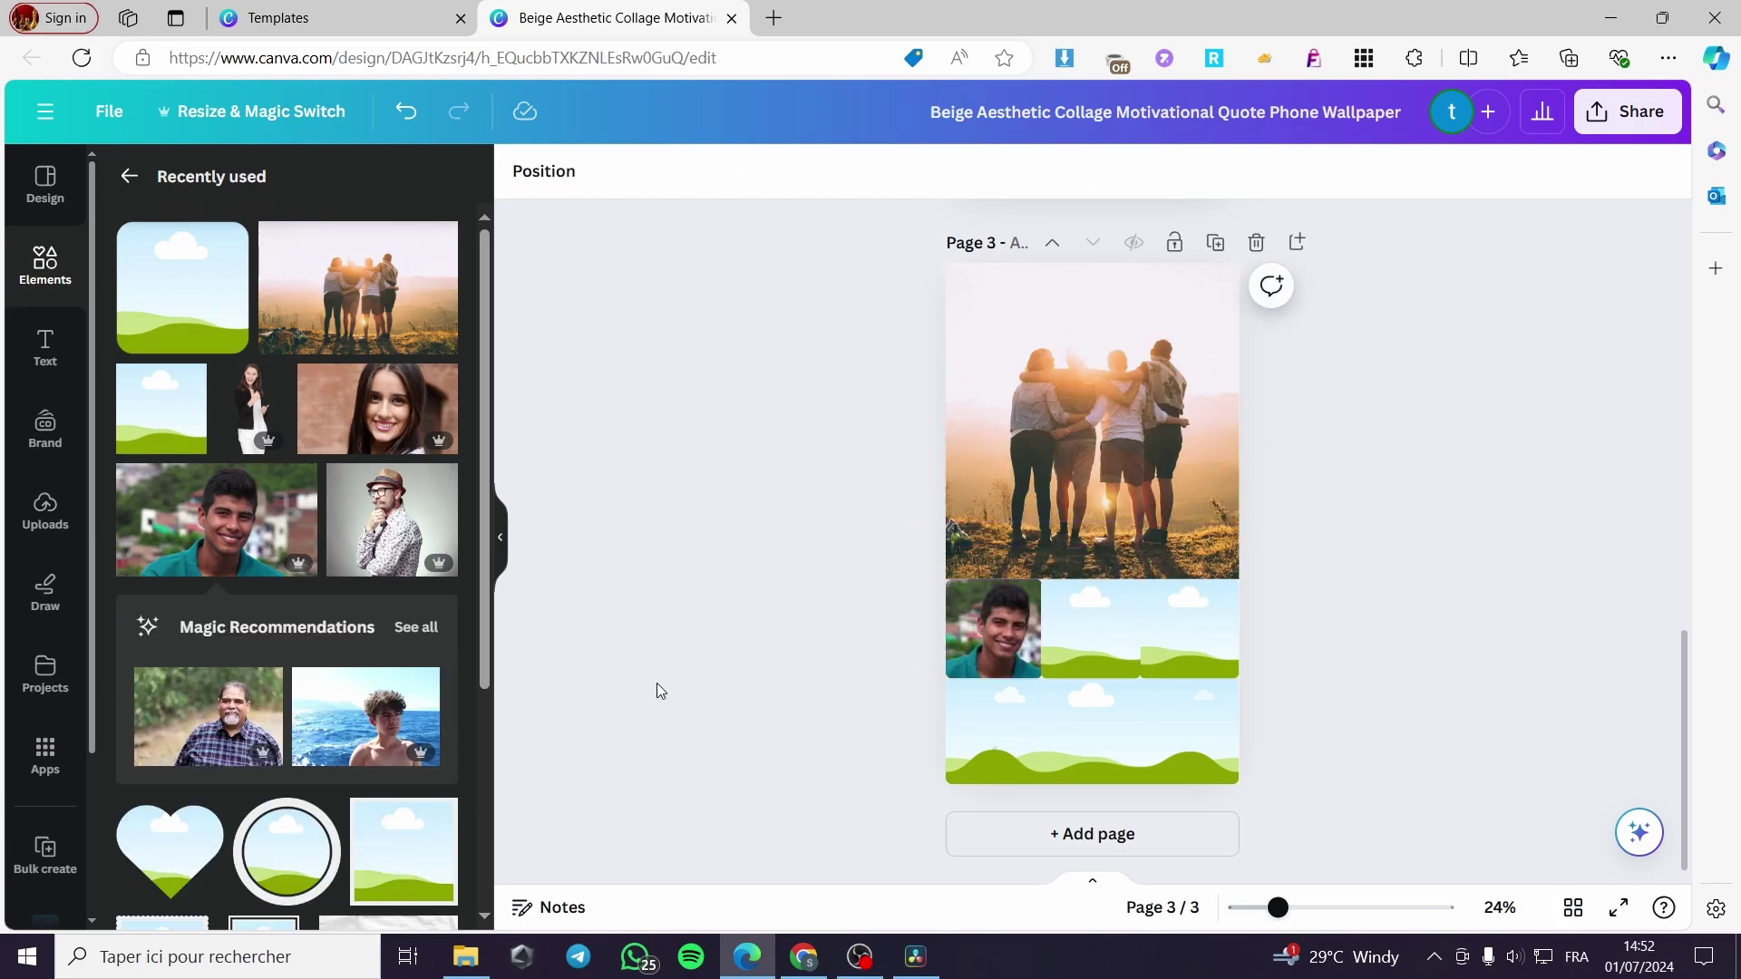
pyautogui.click(395, 526)
pyautogui.moveTo(1093, 524); pyautogui.dragTo(1091, 629)
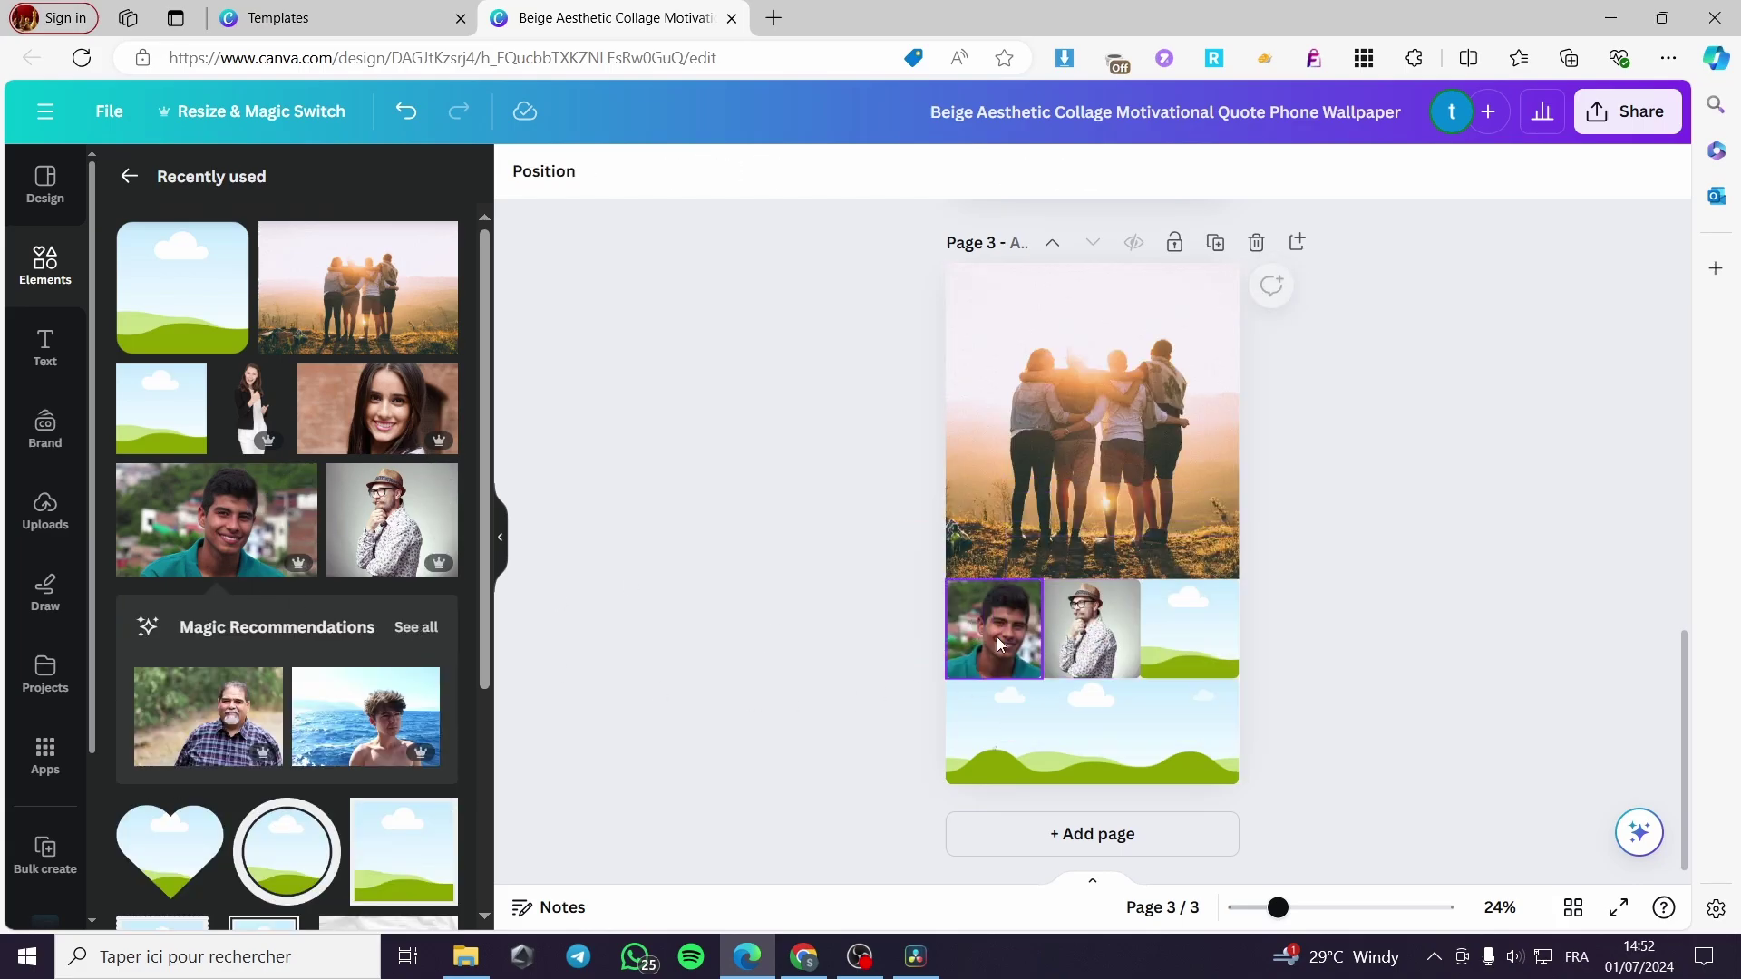
# - Fill the right small frame with the photo of the dark-haired smiling woman and shift it slightly left inside the frame
pyautogui.click(367, 416)
pyautogui.moveTo(1134, 544); pyautogui.dragTo(1173, 639)
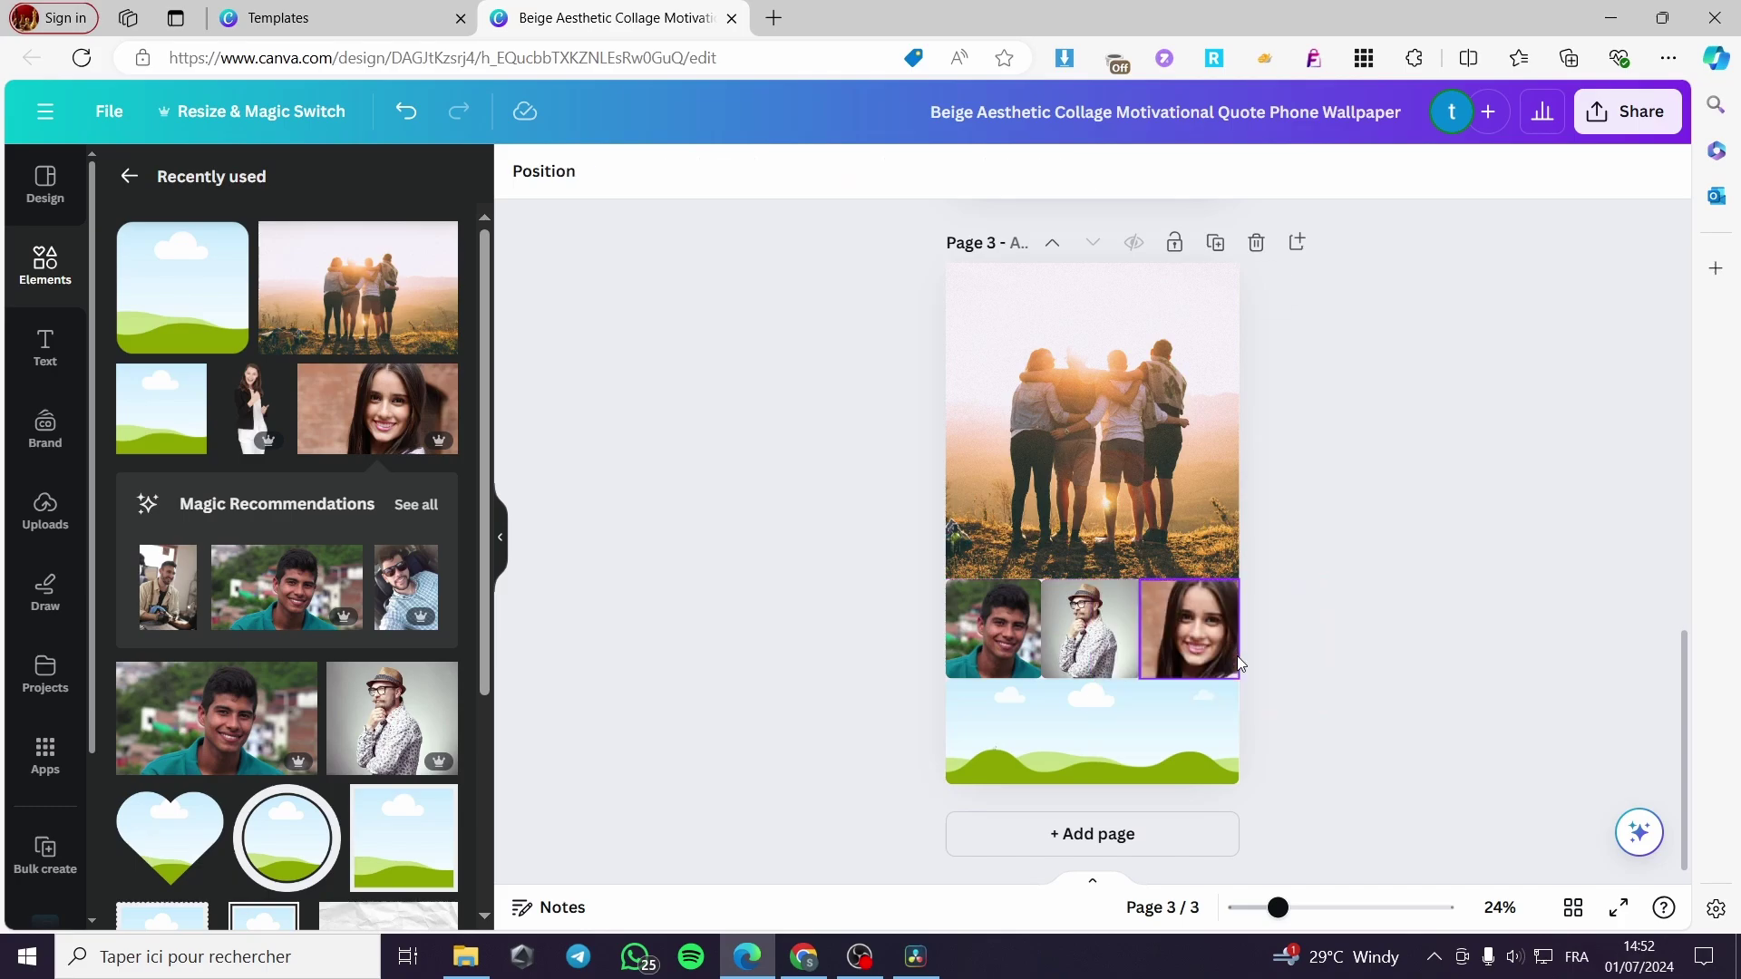
pyautogui.doubleClick(1173, 633)
pyautogui.moveTo(1175, 617); pyautogui.dragTo(1171, 616)
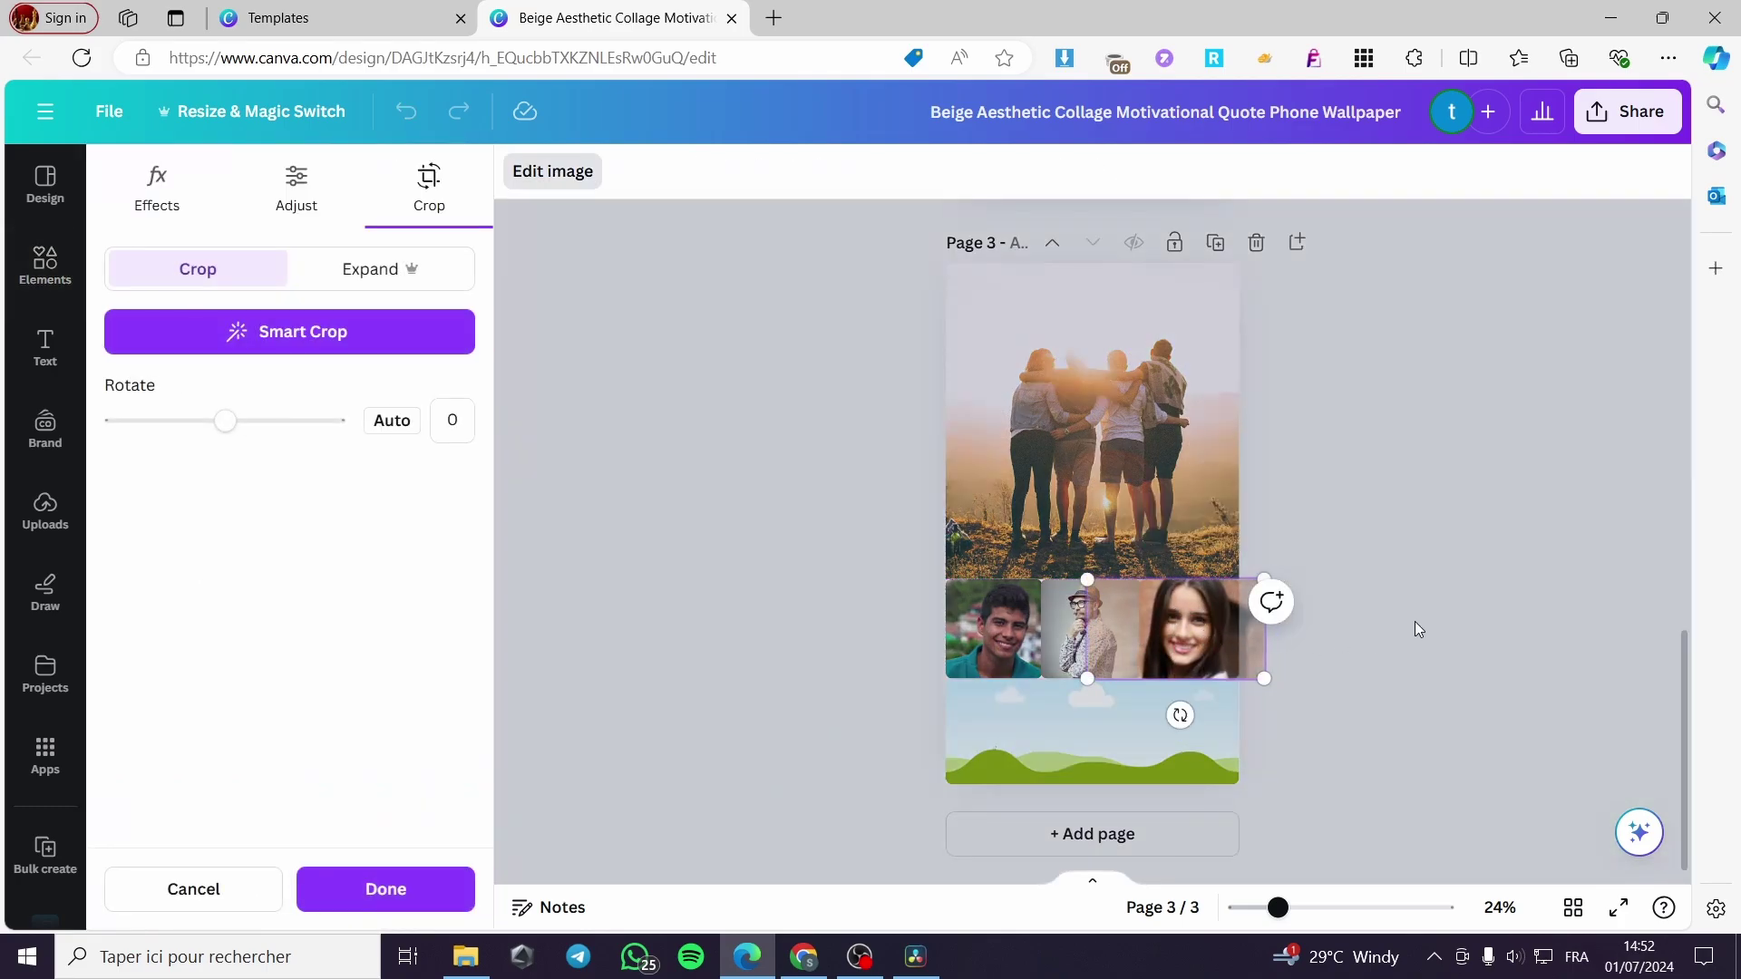
pyautogui.click(1415, 622)
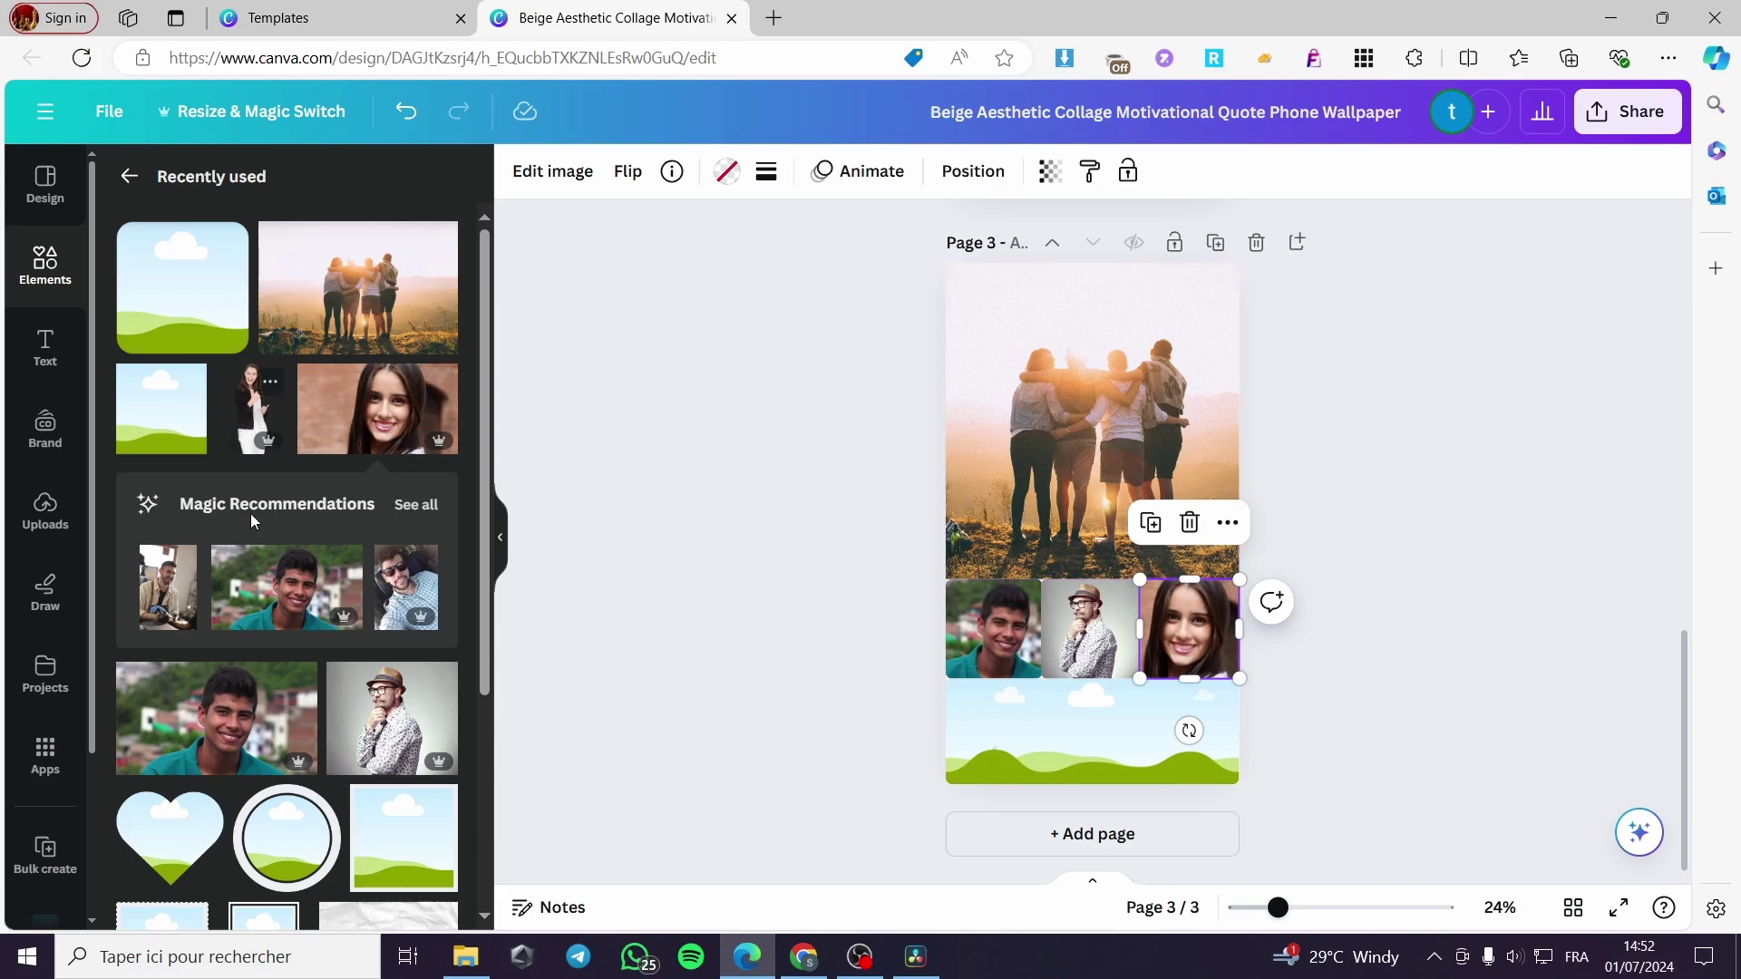
# - Fill the wide bottom frame with the recommended selfie of a man in front of old buildings, with his face in view
pyautogui.scroll(-4, 250, 513)
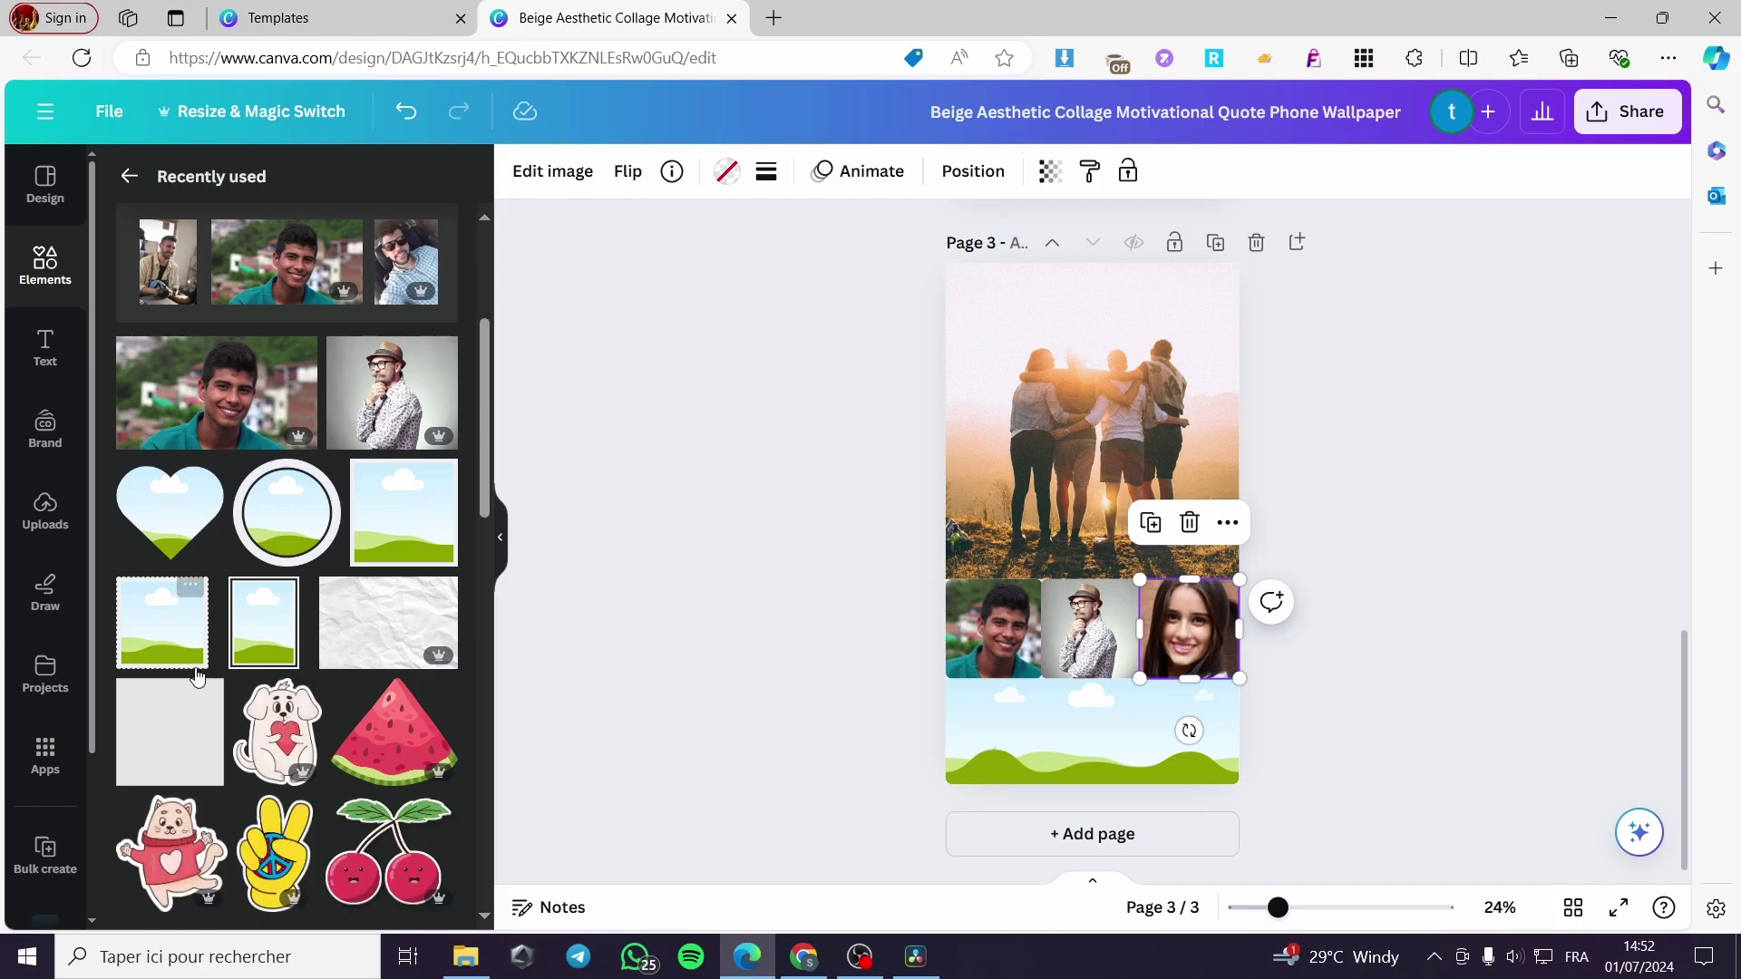
pyautogui.scroll(4, 273, 696)
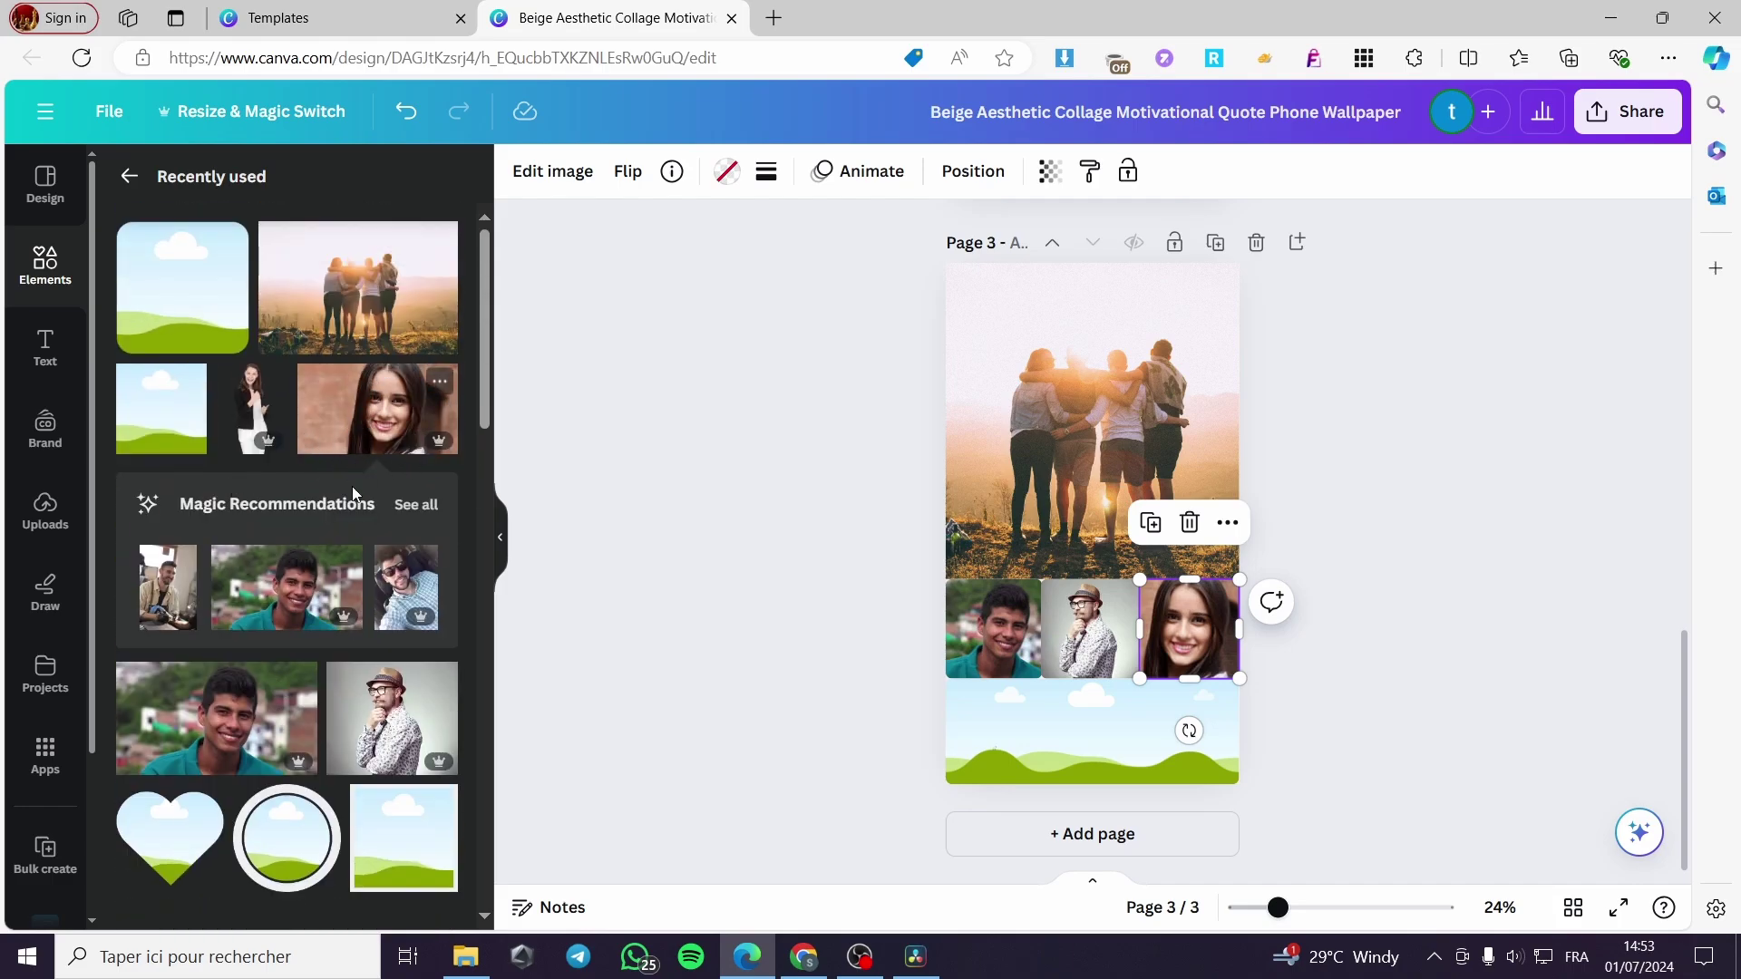
pyautogui.scroll(-3, 352, 495)
pyautogui.scroll(2, 358, 544)
pyautogui.click(415, 389)
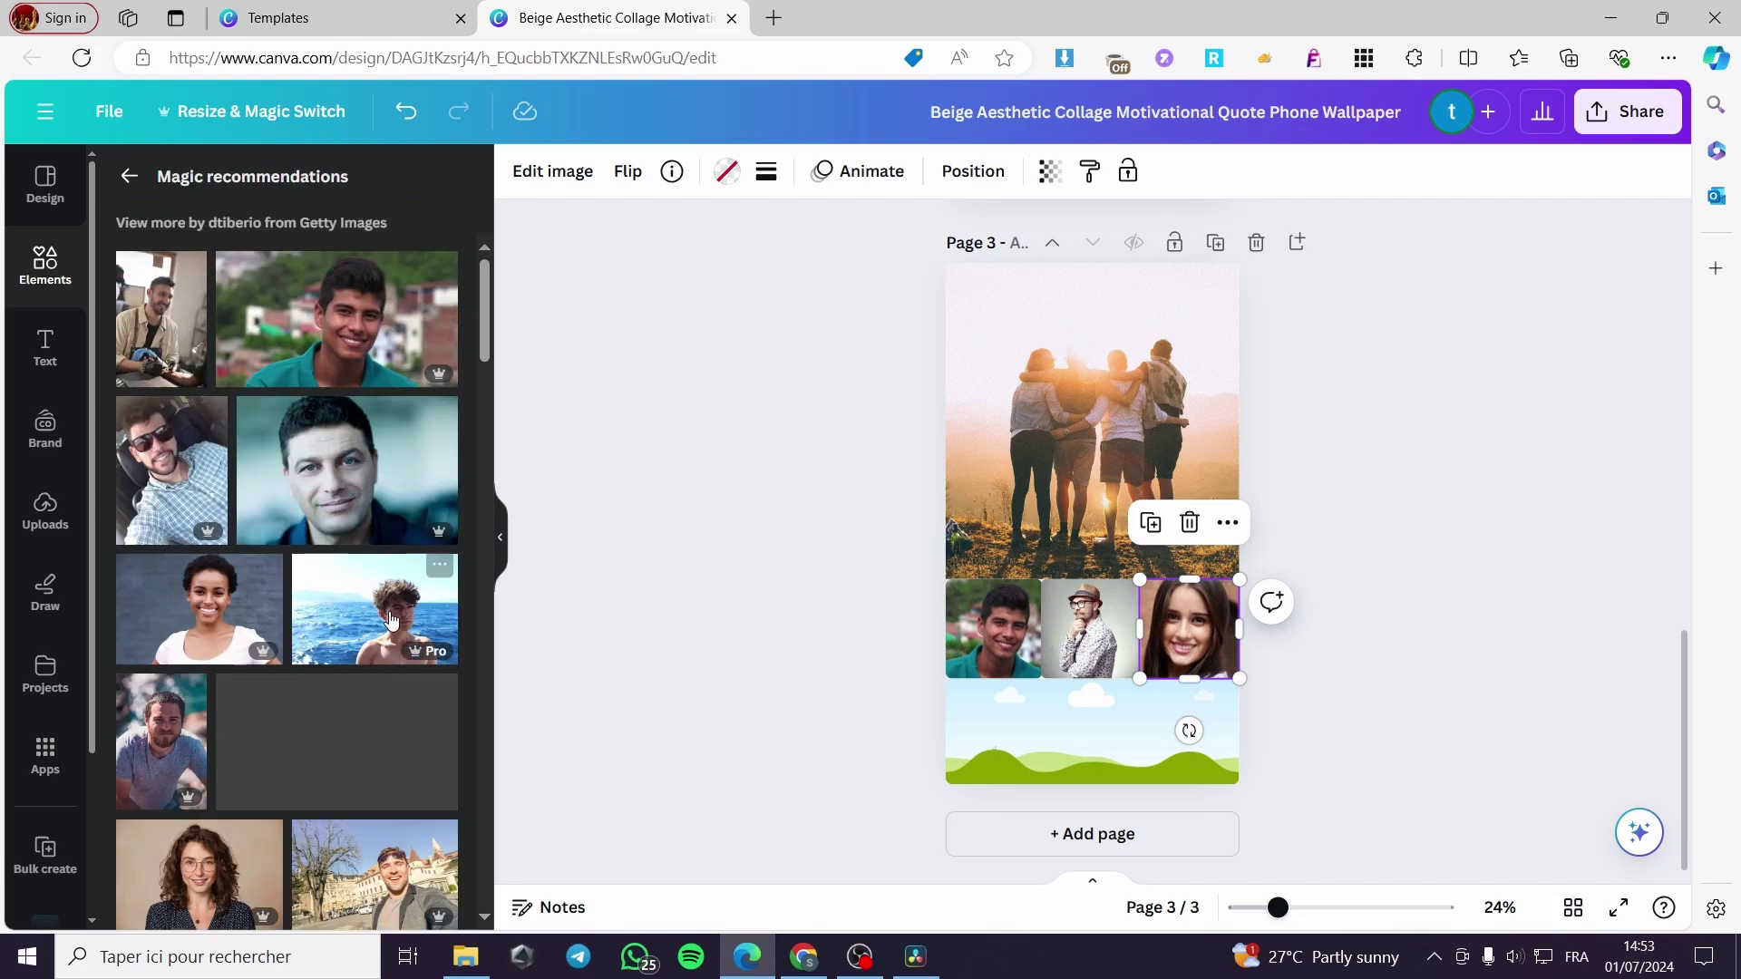
pyautogui.scroll(-4, 386, 608)
pyautogui.moveTo(367, 564); pyautogui.dragTo(1102, 703)
pyautogui.doubleClick(1136, 769)
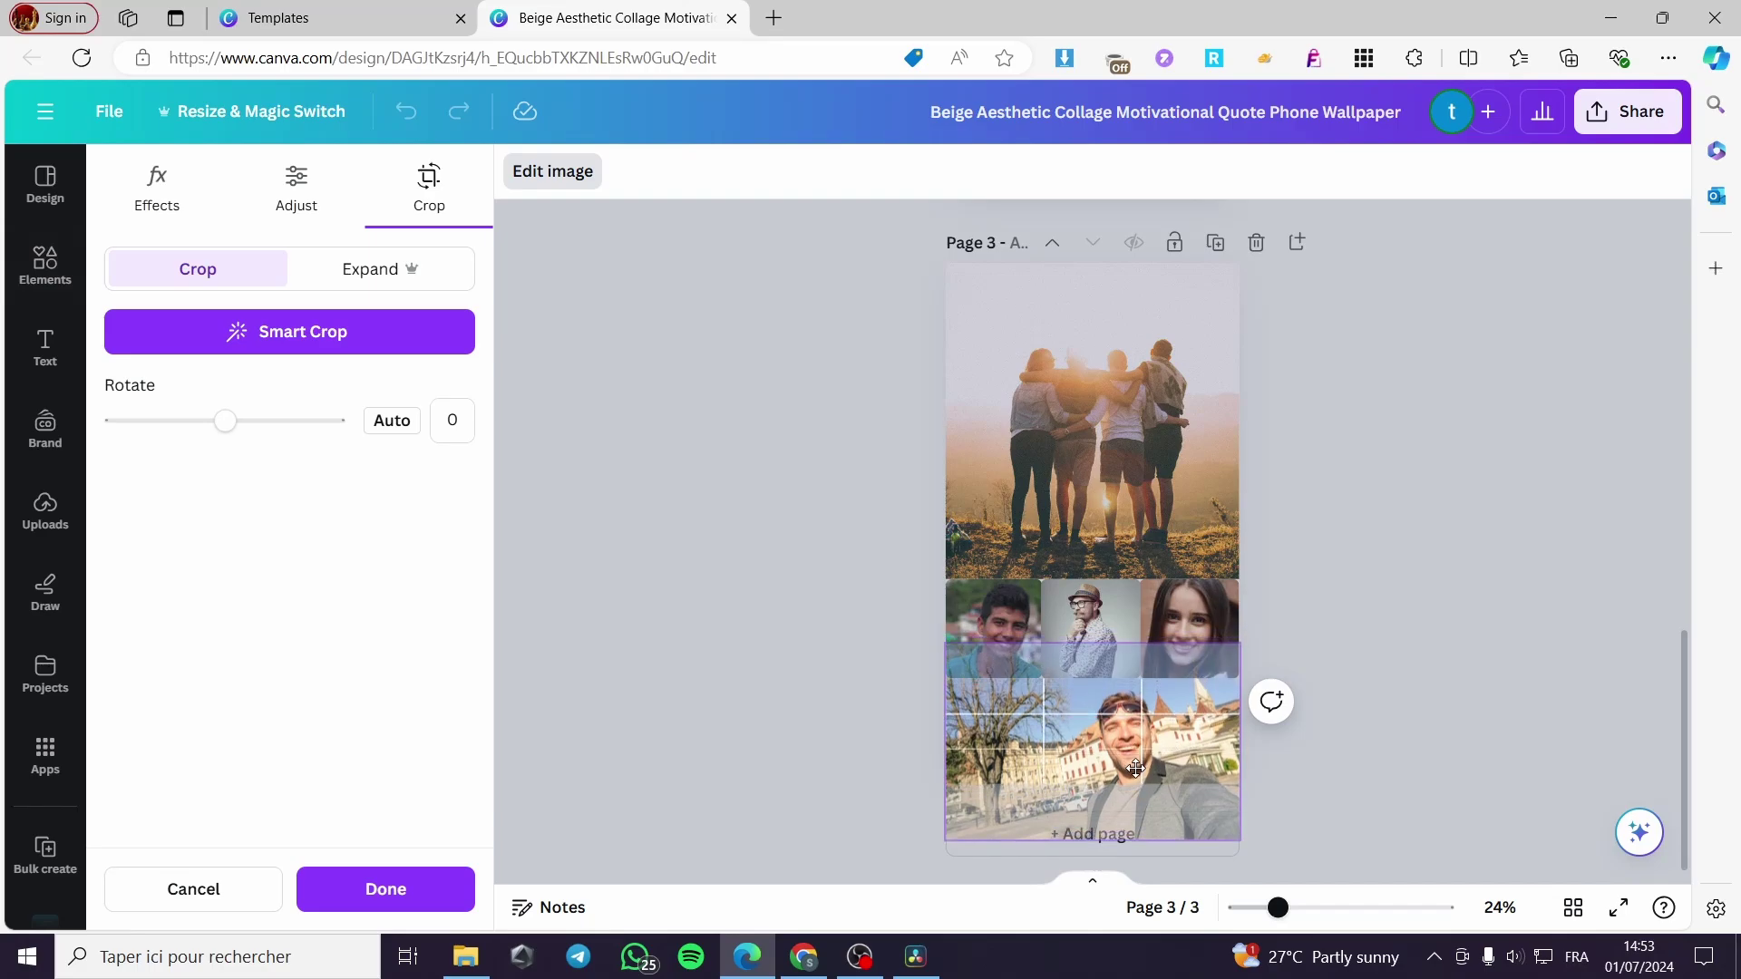
pyautogui.click(1411, 694)
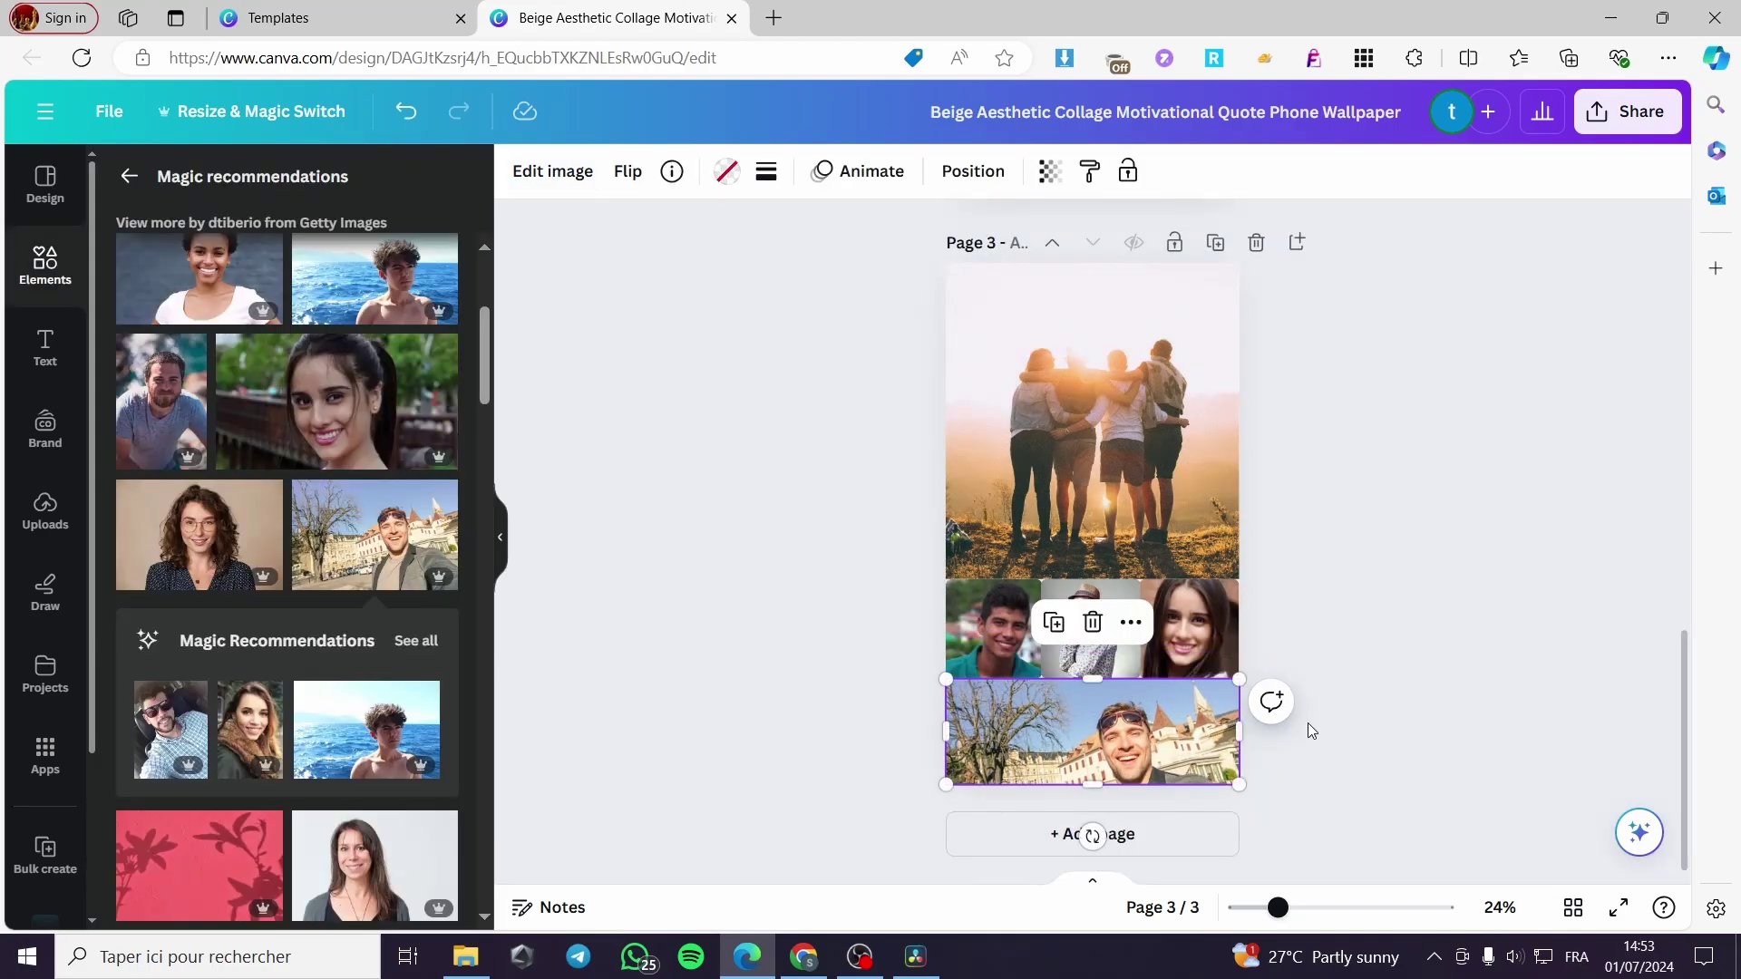
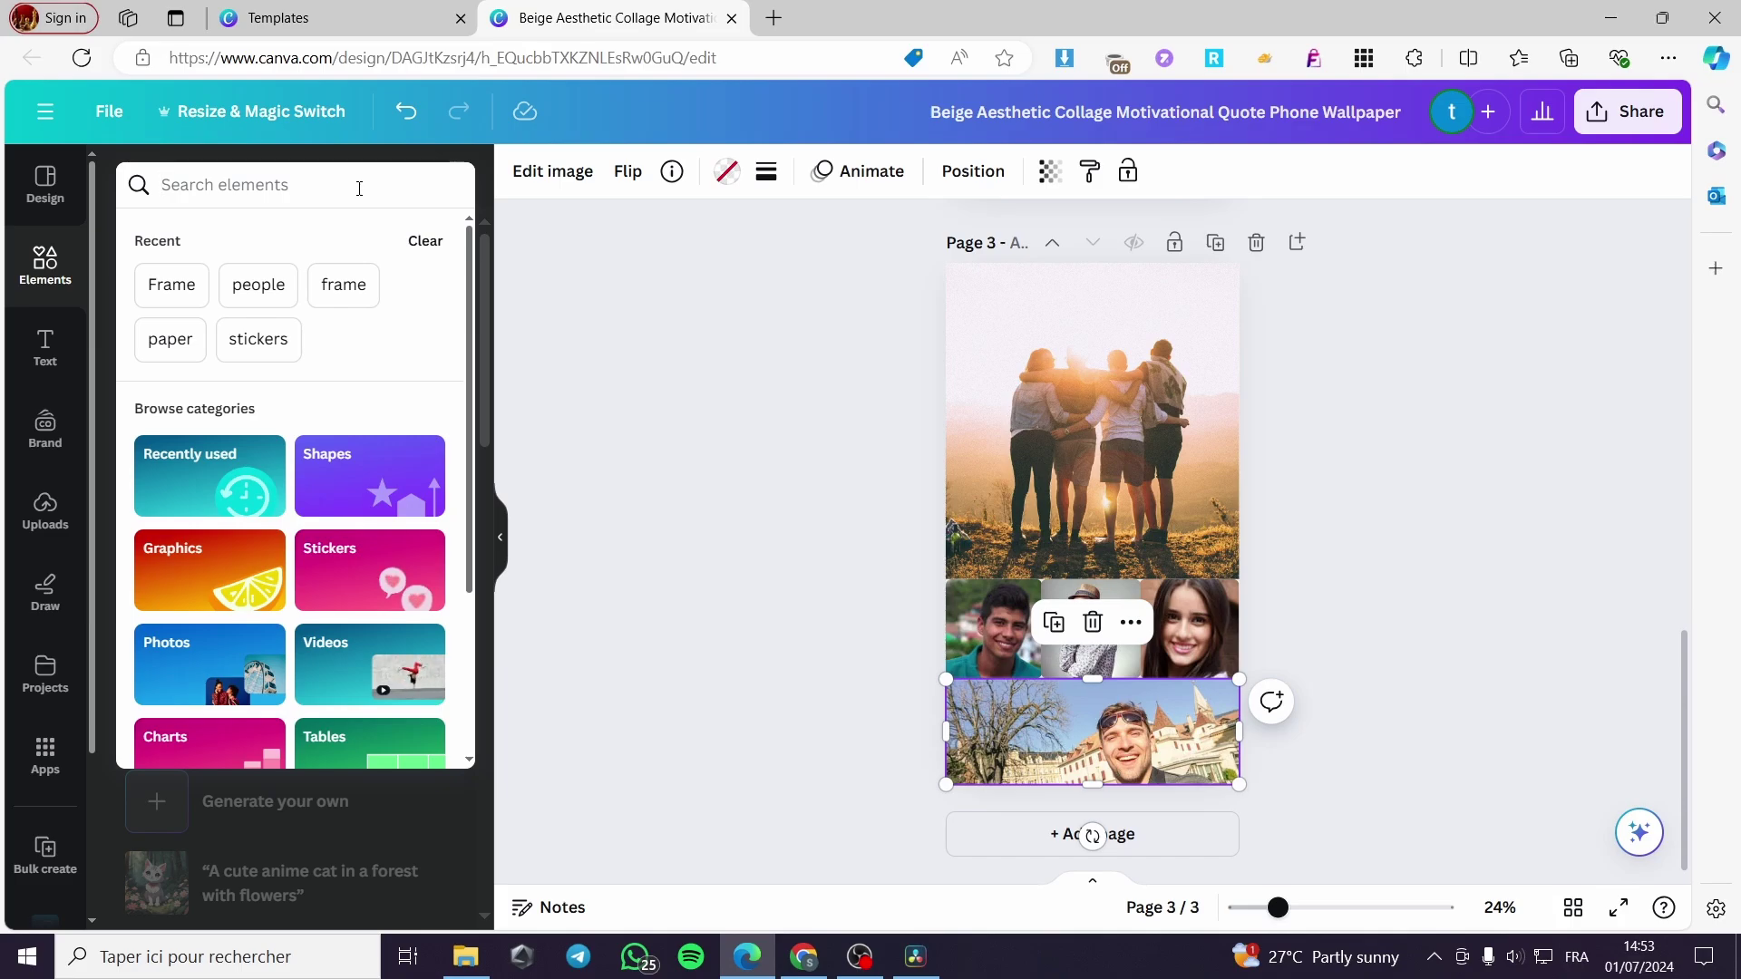
pyautogui.write('color')
pyautogui.press('Return')
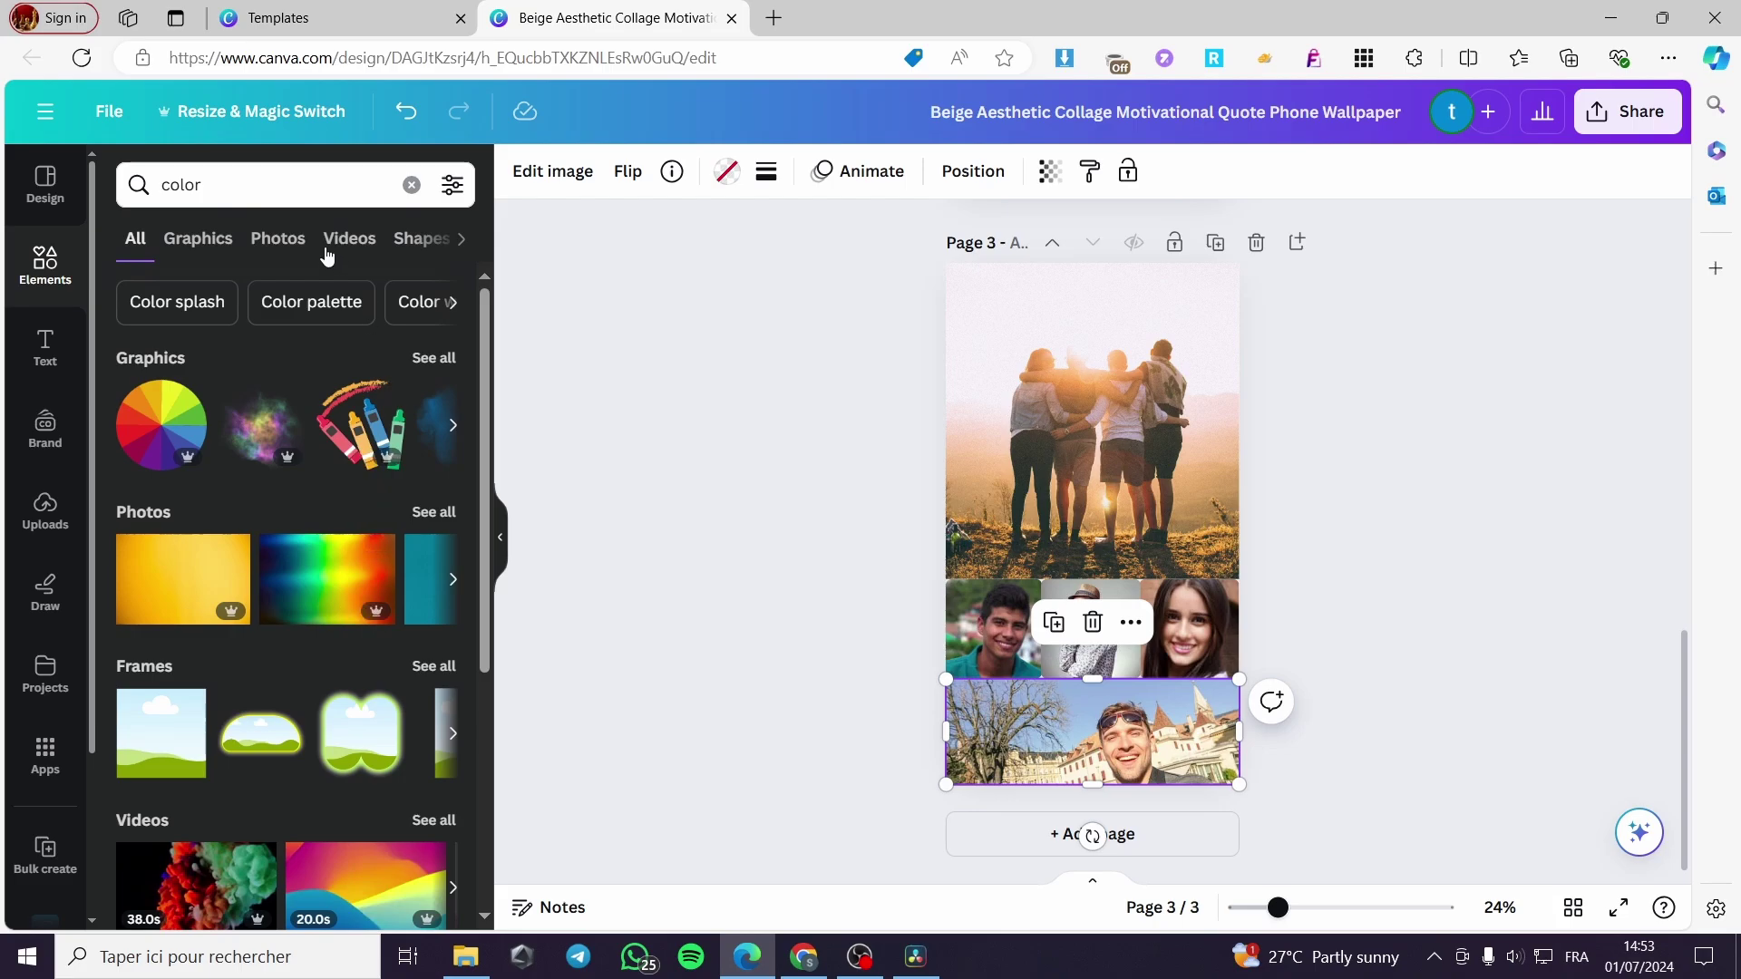
pyautogui.click(272, 185)
pyautogui.press('BackSpace')
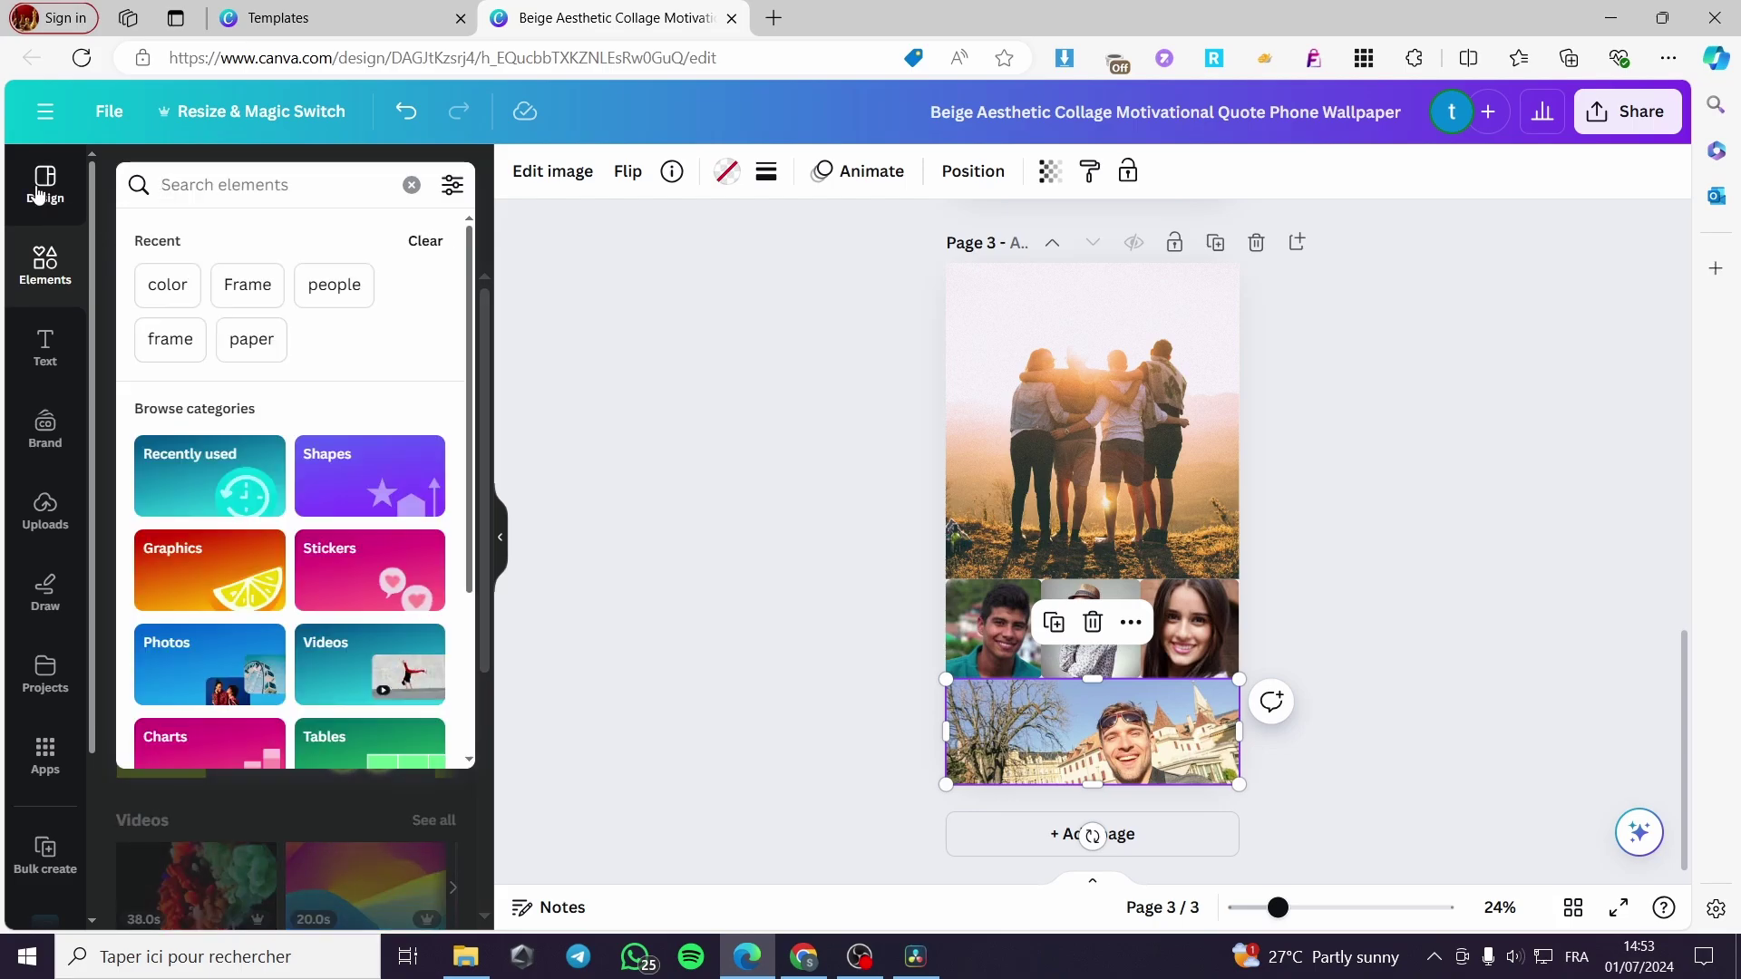
# - Search the elements for "shapes" and add the green blob graphic, shrunk near the sunset photo's lower-right corner
pyautogui.write('shap')
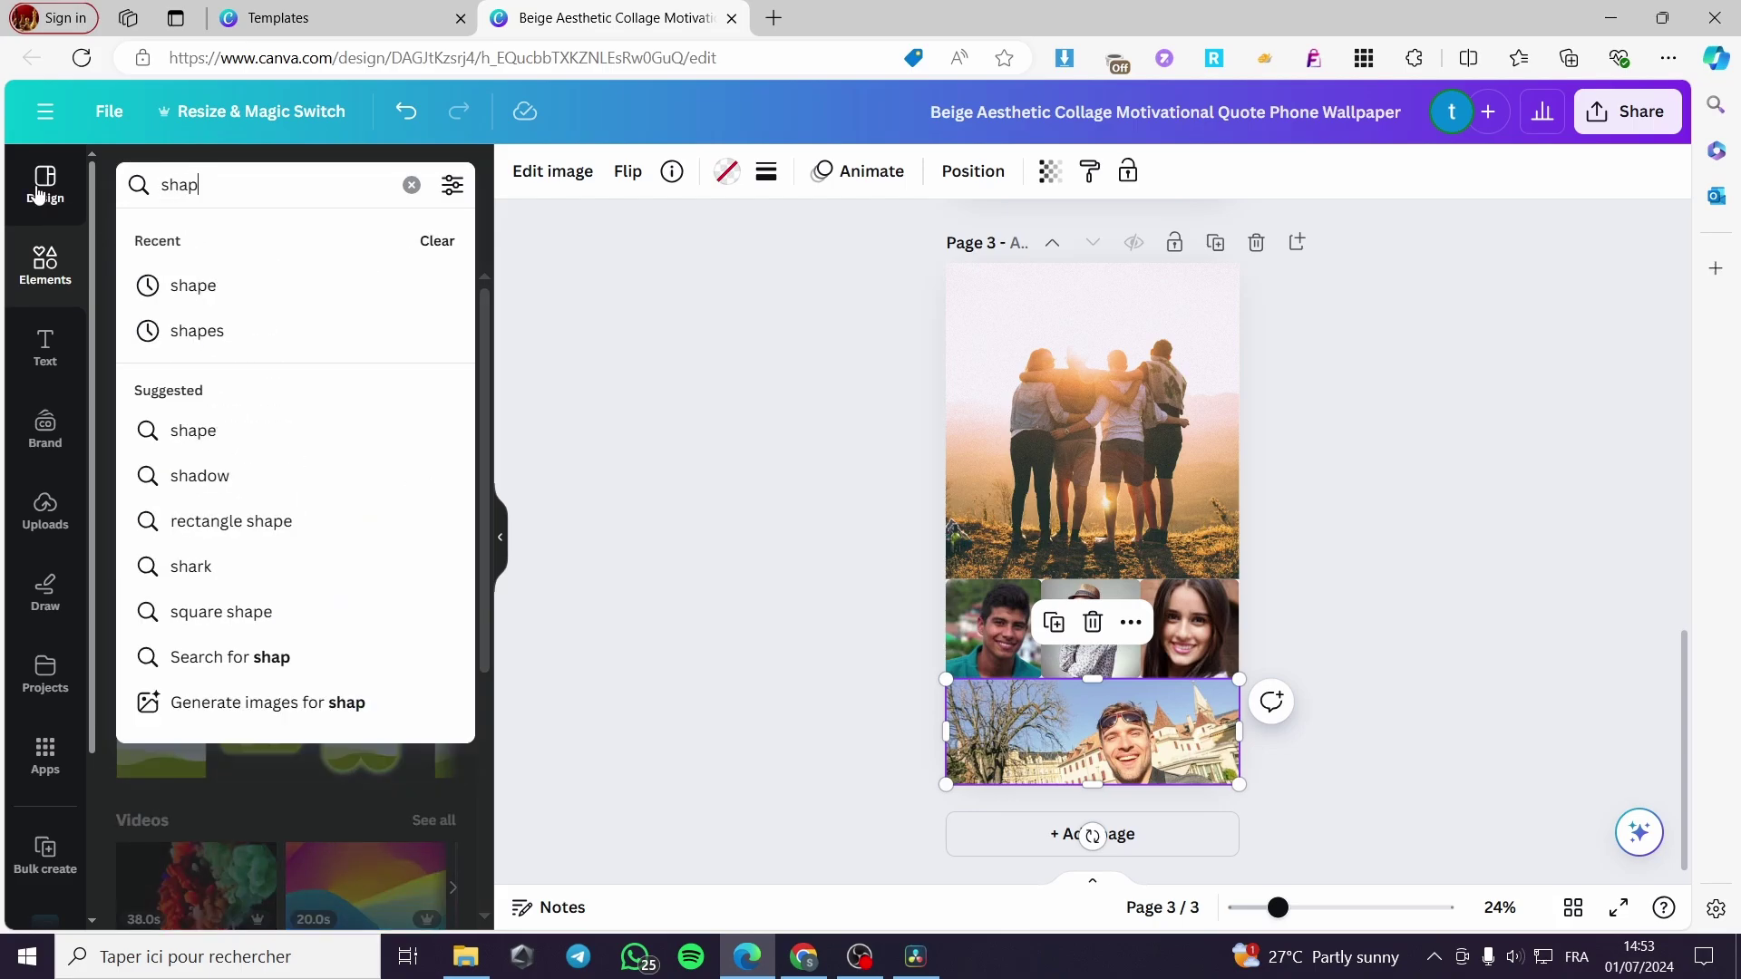
pyautogui.write('es')
pyautogui.press('Return')
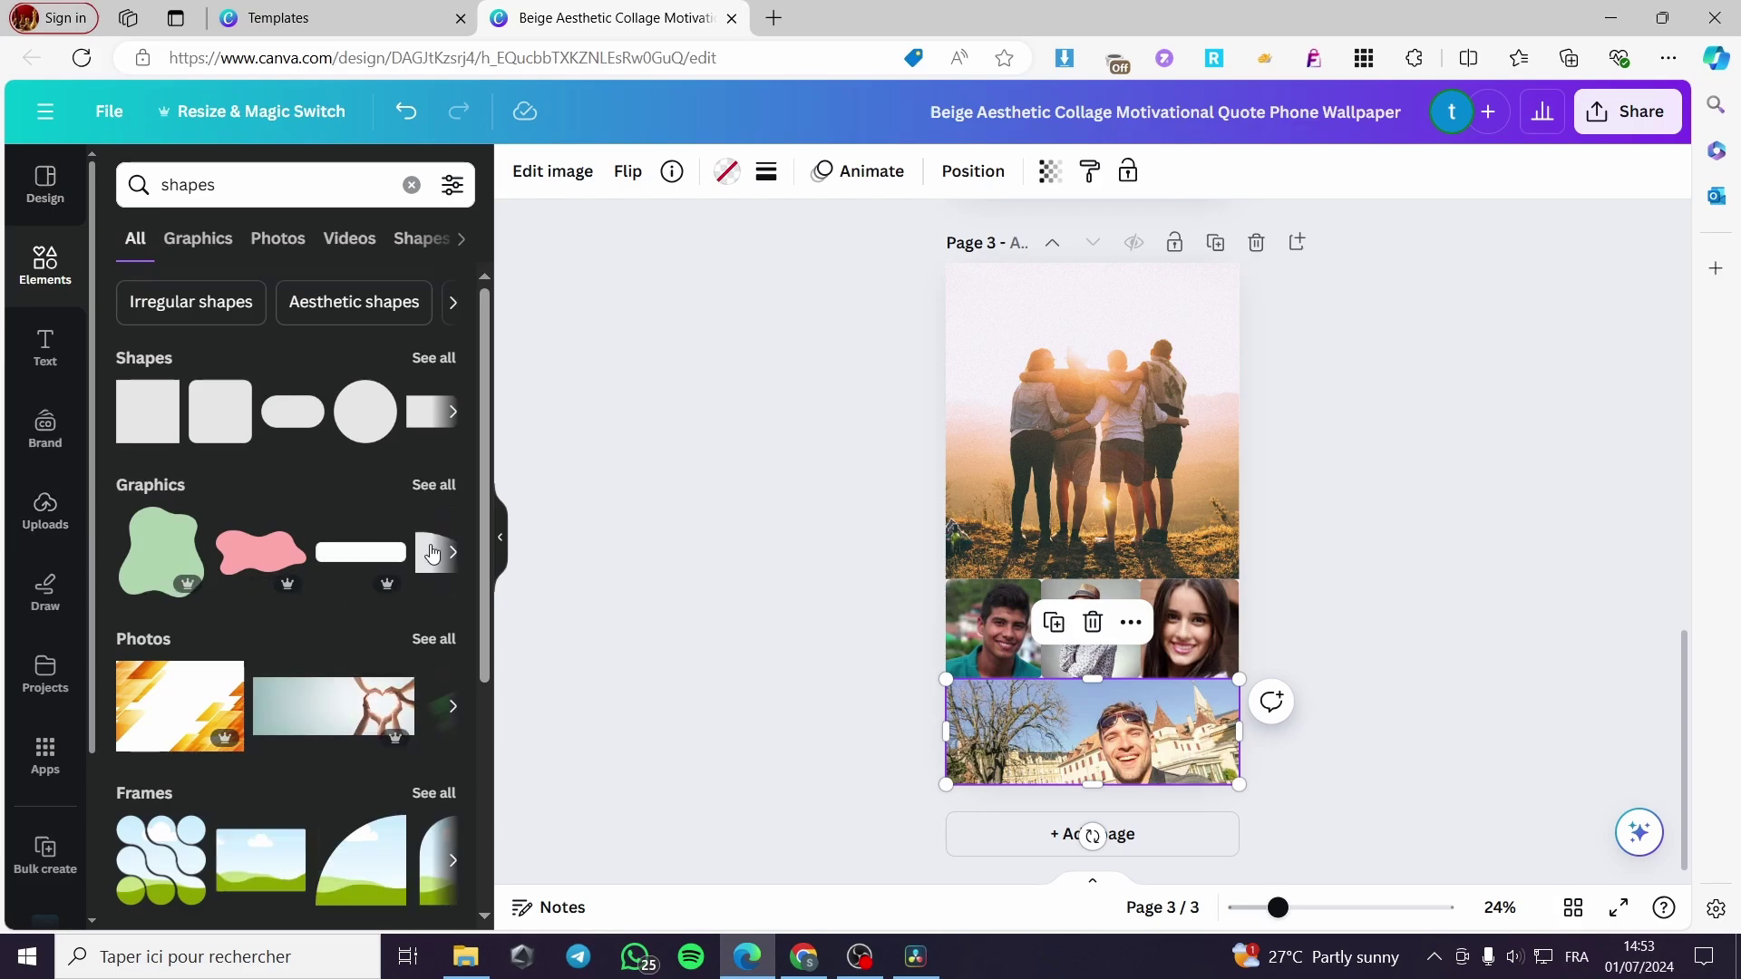
pyautogui.click(434, 484)
pyautogui.click(172, 399)
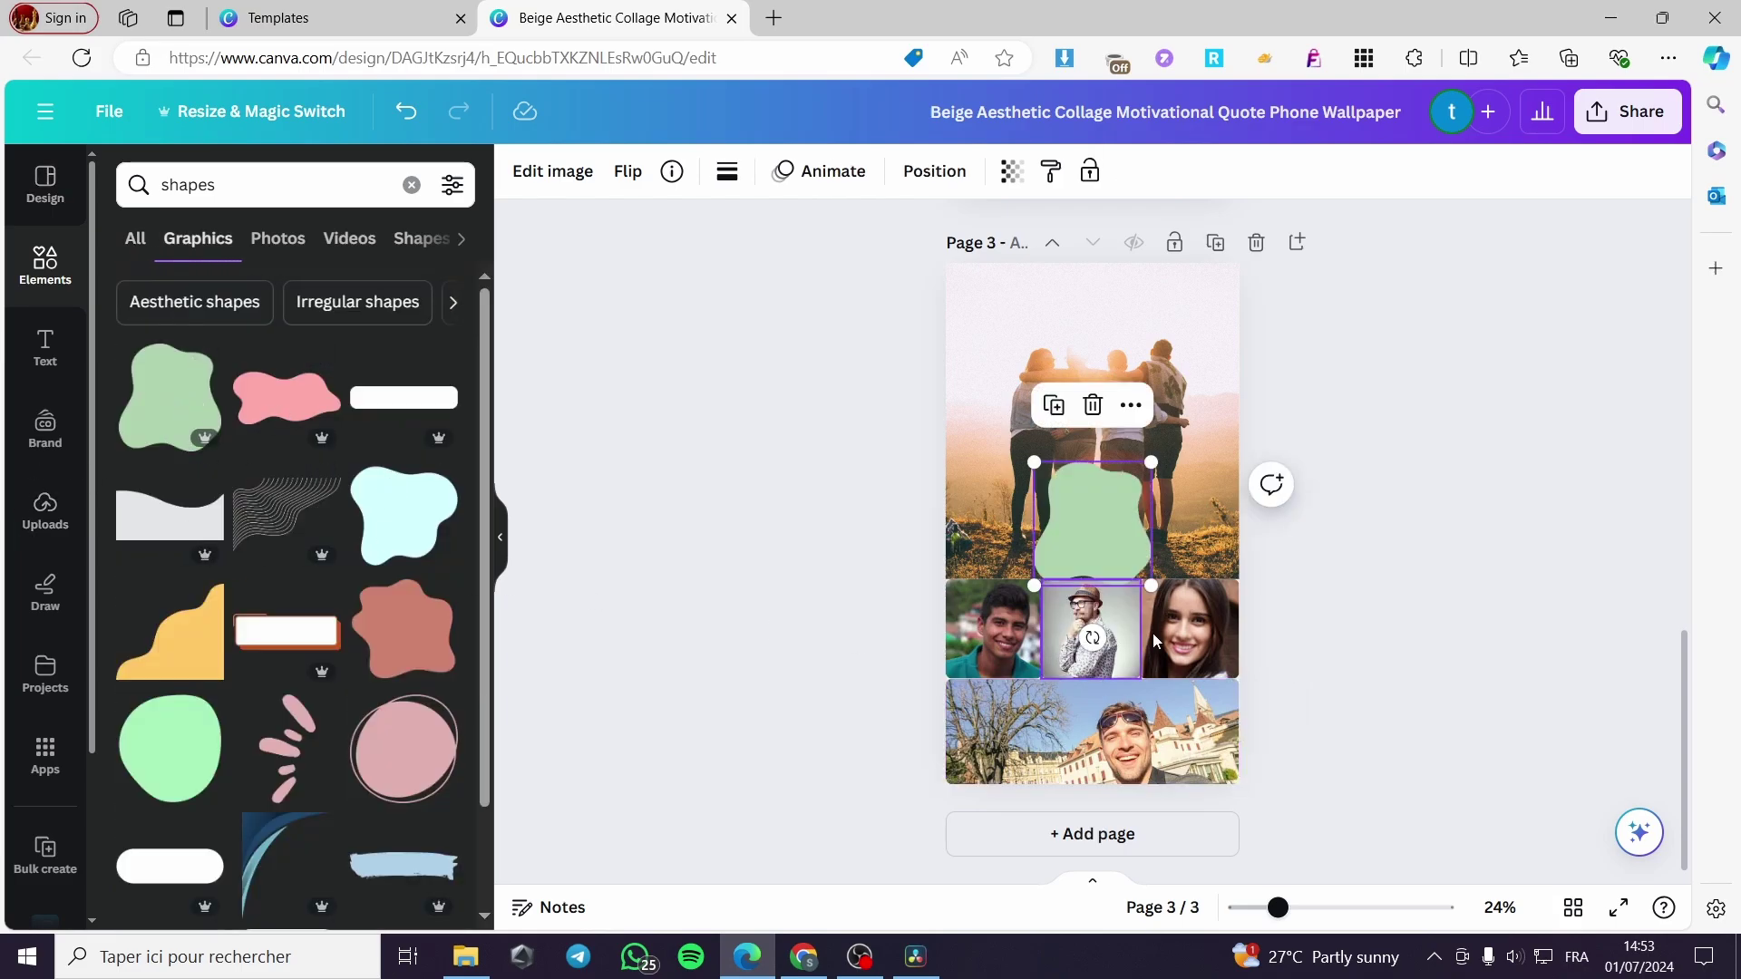
pyautogui.moveTo(1152, 585); pyautogui.dragTo(1214, 528)
# - Add the light cyan blob graphic, reduced in the sunset photo's upper-left corner, and delete the green blob
pyautogui.click(425, 706)
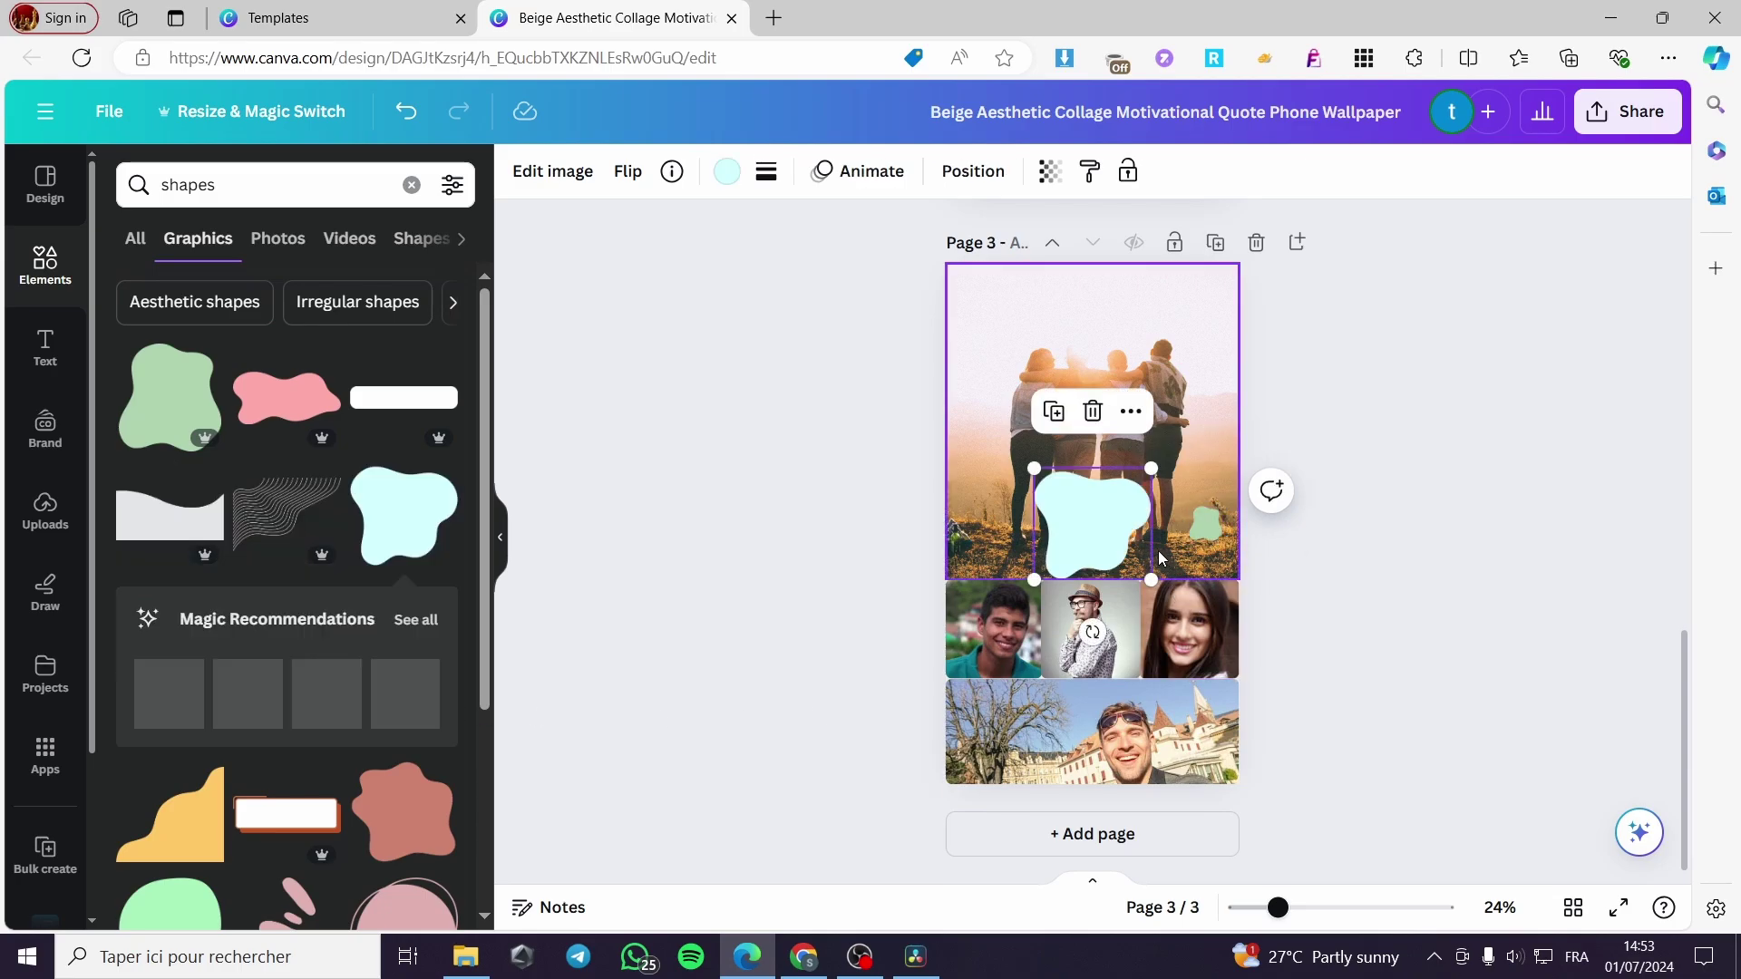
pyautogui.moveTo(1089, 508); pyautogui.dragTo(1040, 347)
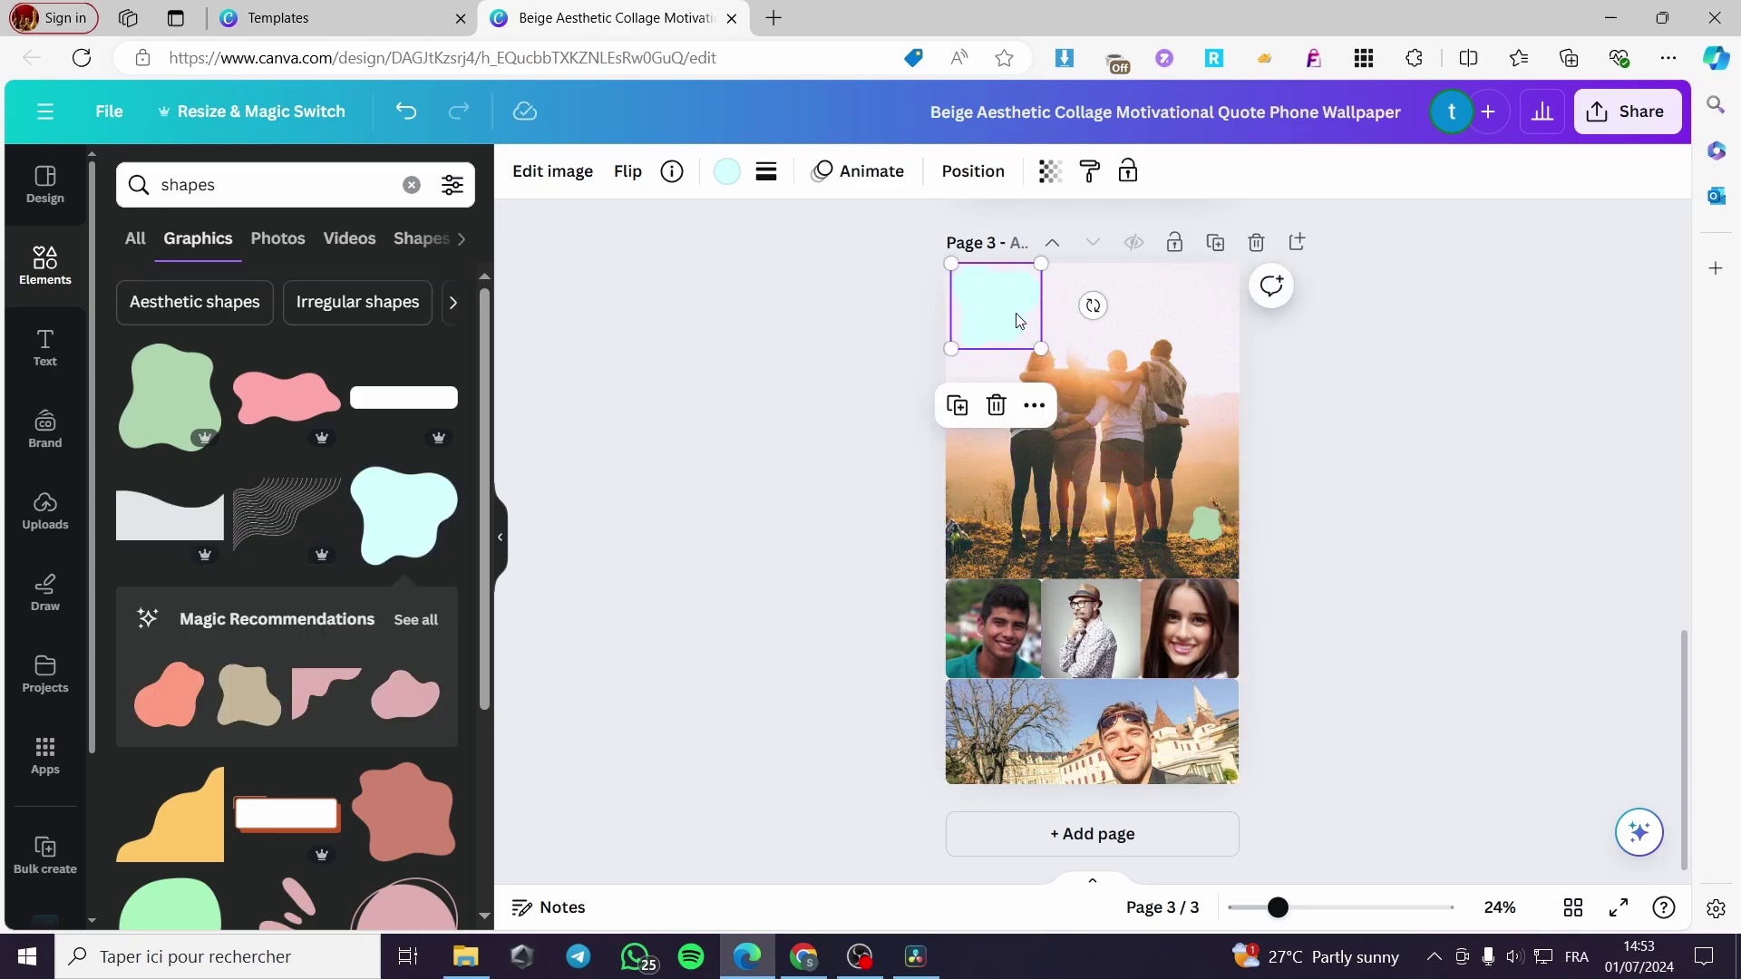
pyautogui.click(1201, 525)
pyautogui.press('Delete')
# - Add the pink burst-lines graphic, rotate it to fan upward, and place it small above the rightmost friend's head
pyautogui.scroll(-5, 355, 686)
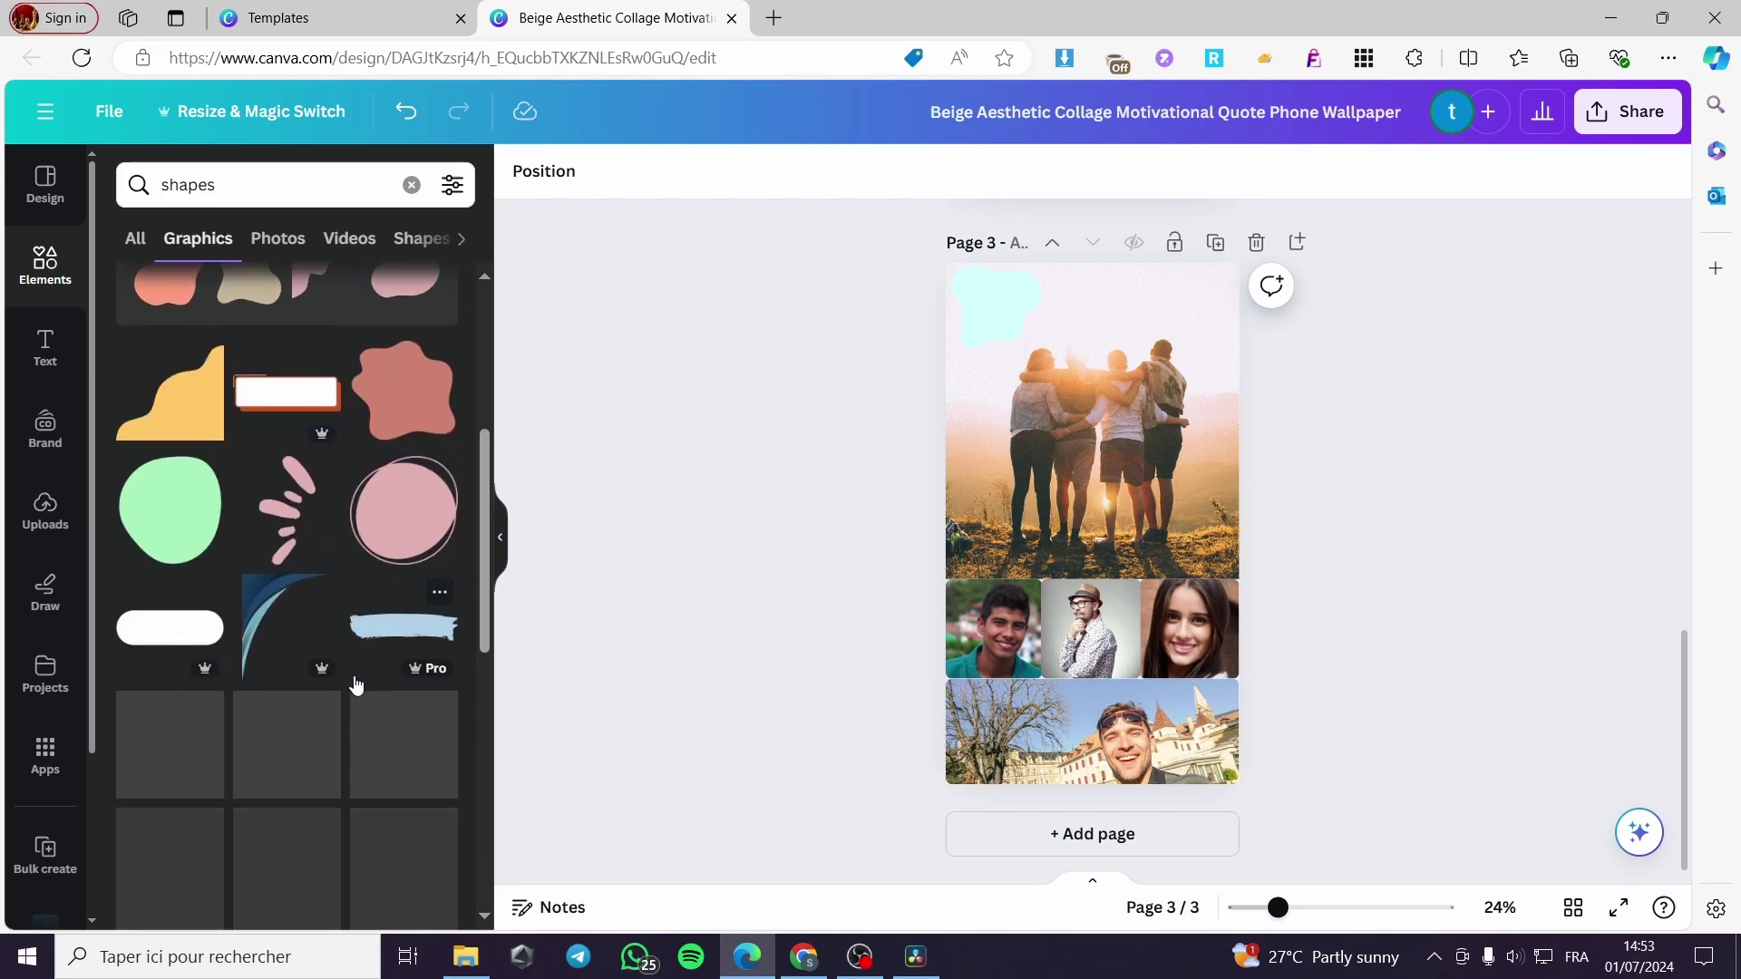
pyautogui.click(315, 518)
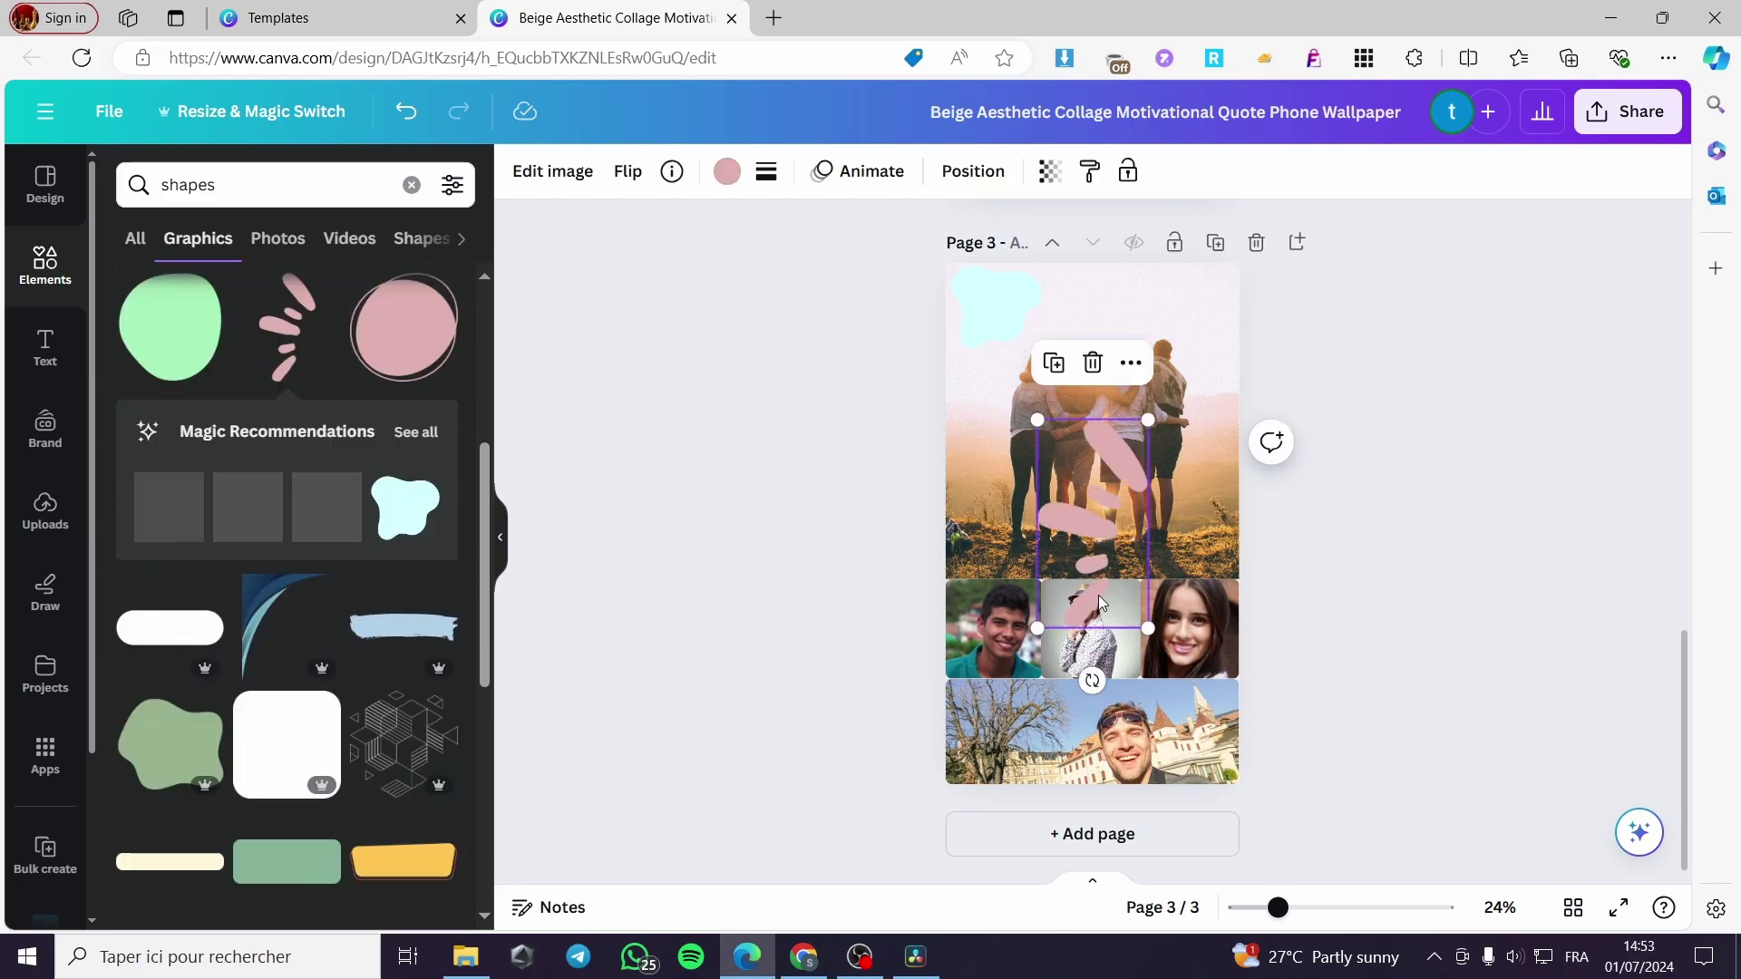
pyautogui.moveTo(1093, 680)
pyautogui.mouseDown()
pyautogui.moveTo(1197, 581)
pyautogui.moveTo(1060, 377)
pyautogui.moveTo(944, 432)
pyautogui.moveTo(934, 542)
pyautogui.moveTo(934, 523)
pyautogui.mouseUp()
pyautogui.moveTo(1077, 535); pyautogui.dragTo(1098, 292)
pyautogui.moveTo(1220, 334)
pyautogui.mouseDown()
pyautogui.moveTo(1160, 316)
pyautogui.moveTo(1200, 337)
pyautogui.moveTo(1220, 394)
pyautogui.moveTo(1200, 336)
pyautogui.mouseUp()
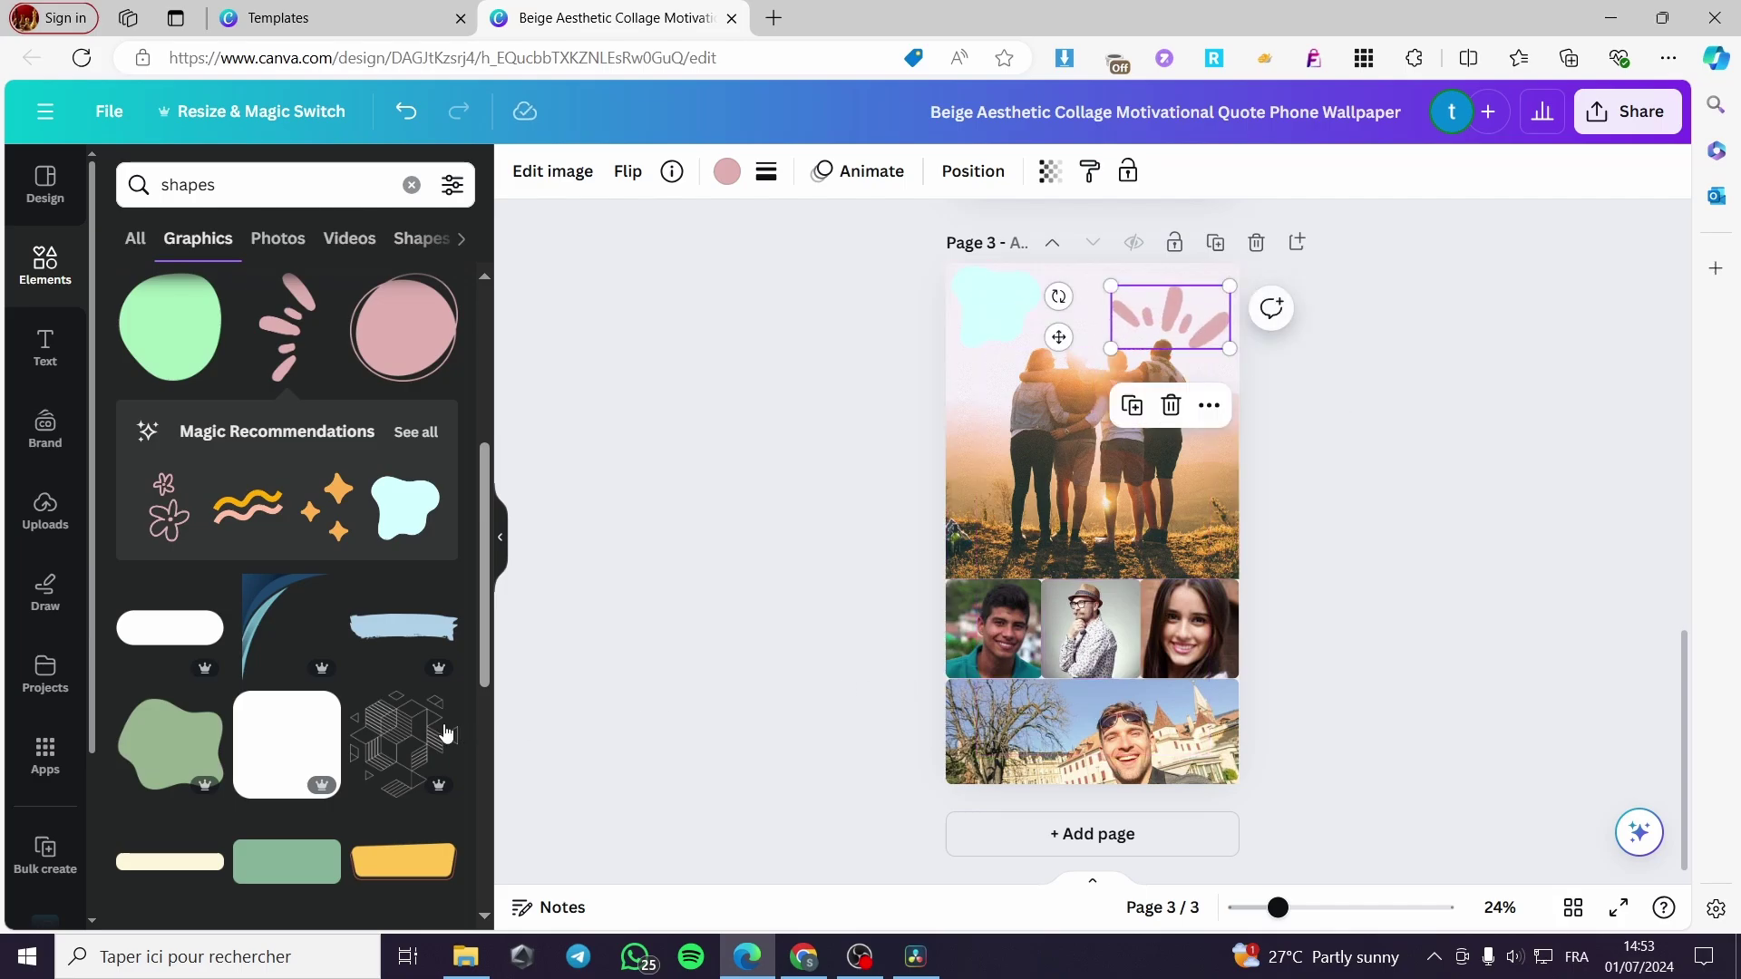
# - Search the elements for "crown" and add the plain yellow tilted crown, shrunk onto the head of the young man in the leftmost small portrait
pyautogui.click(143, 168)
pyautogui.write('crown')
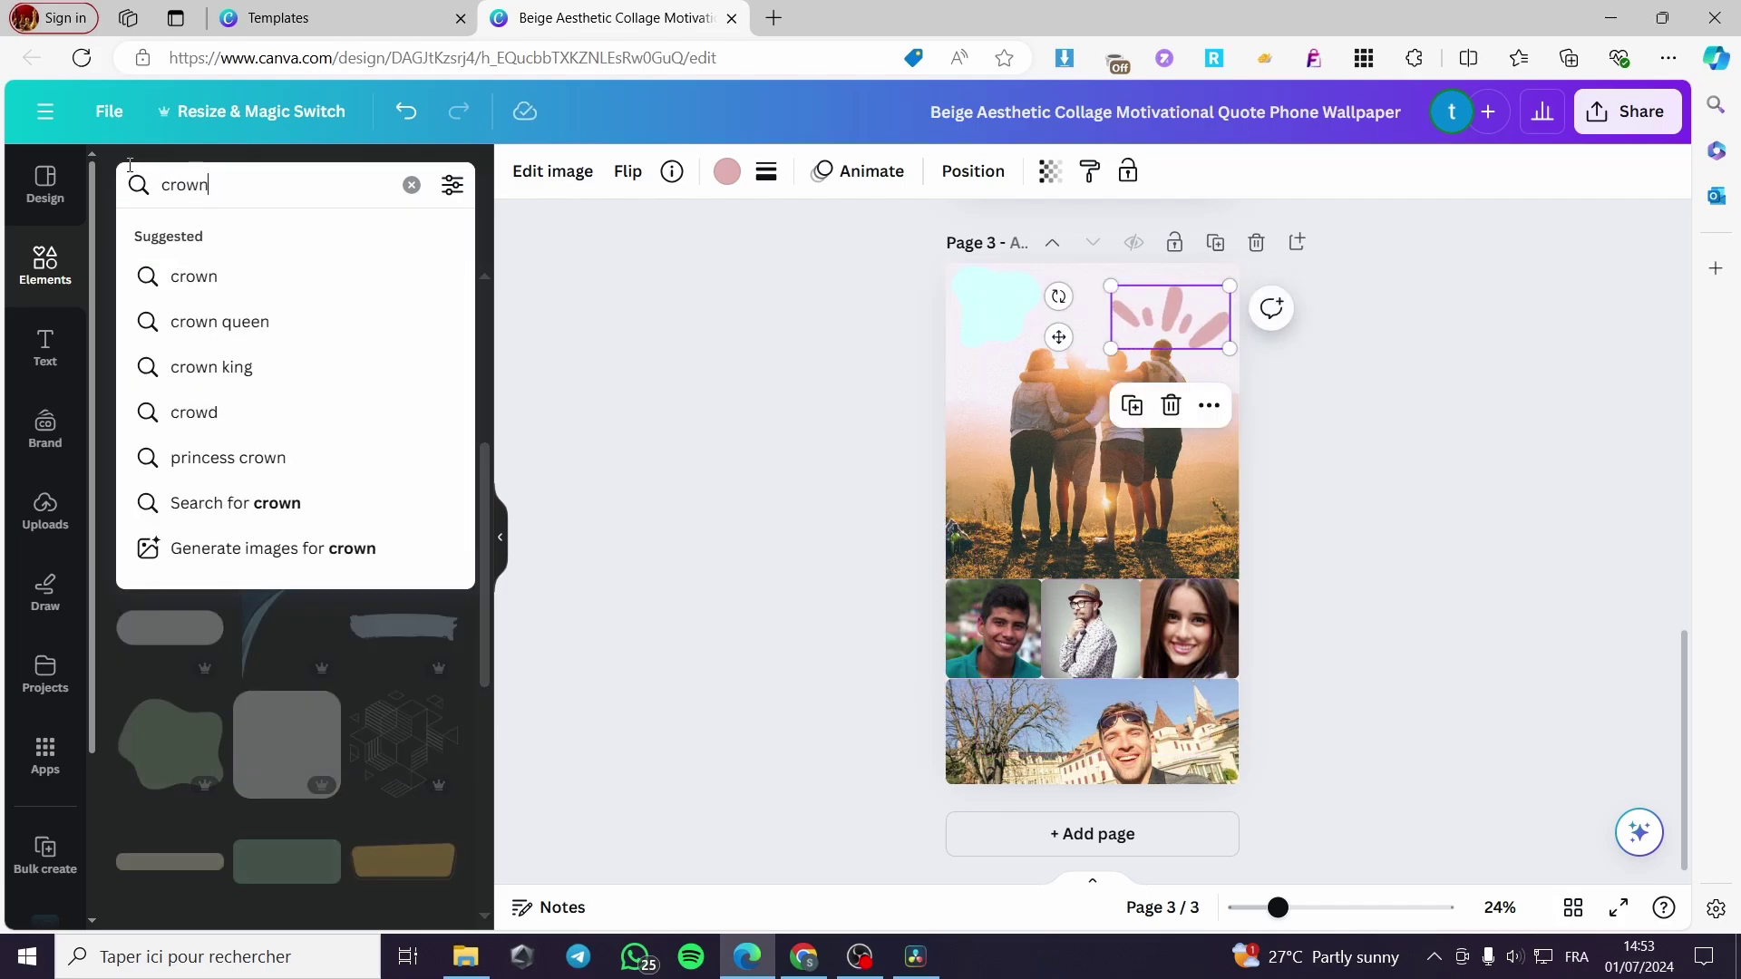
pyautogui.press('Return')
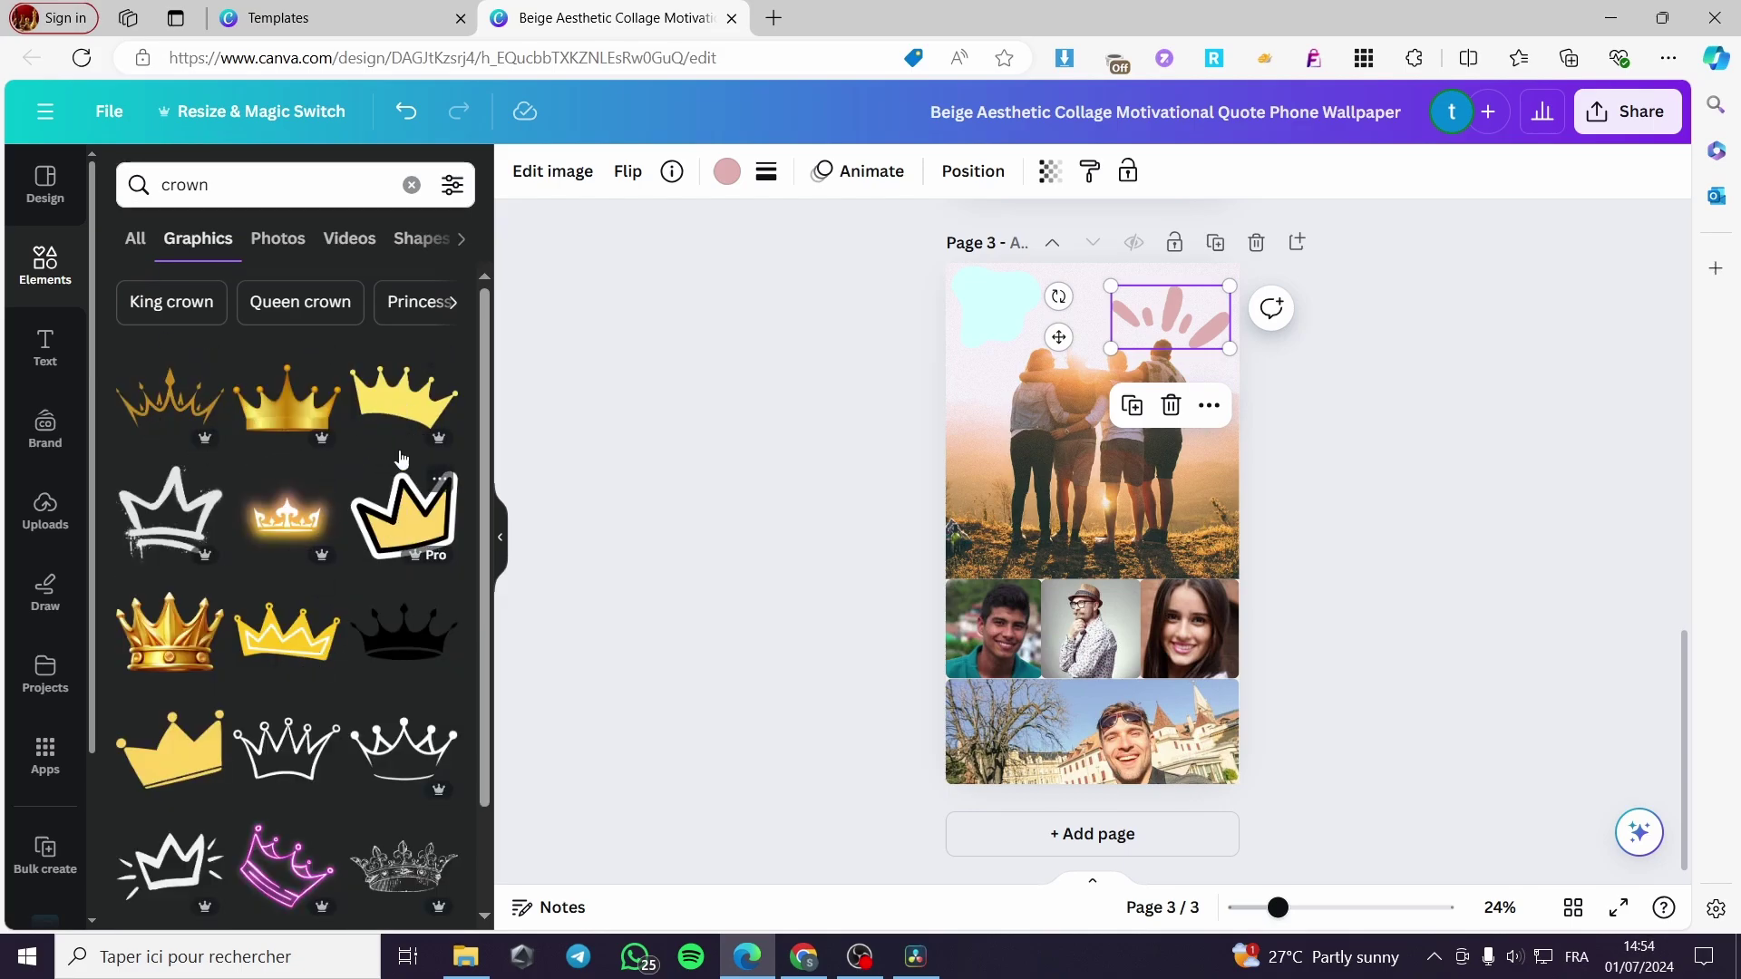
pyautogui.scroll(-2, 360, 557)
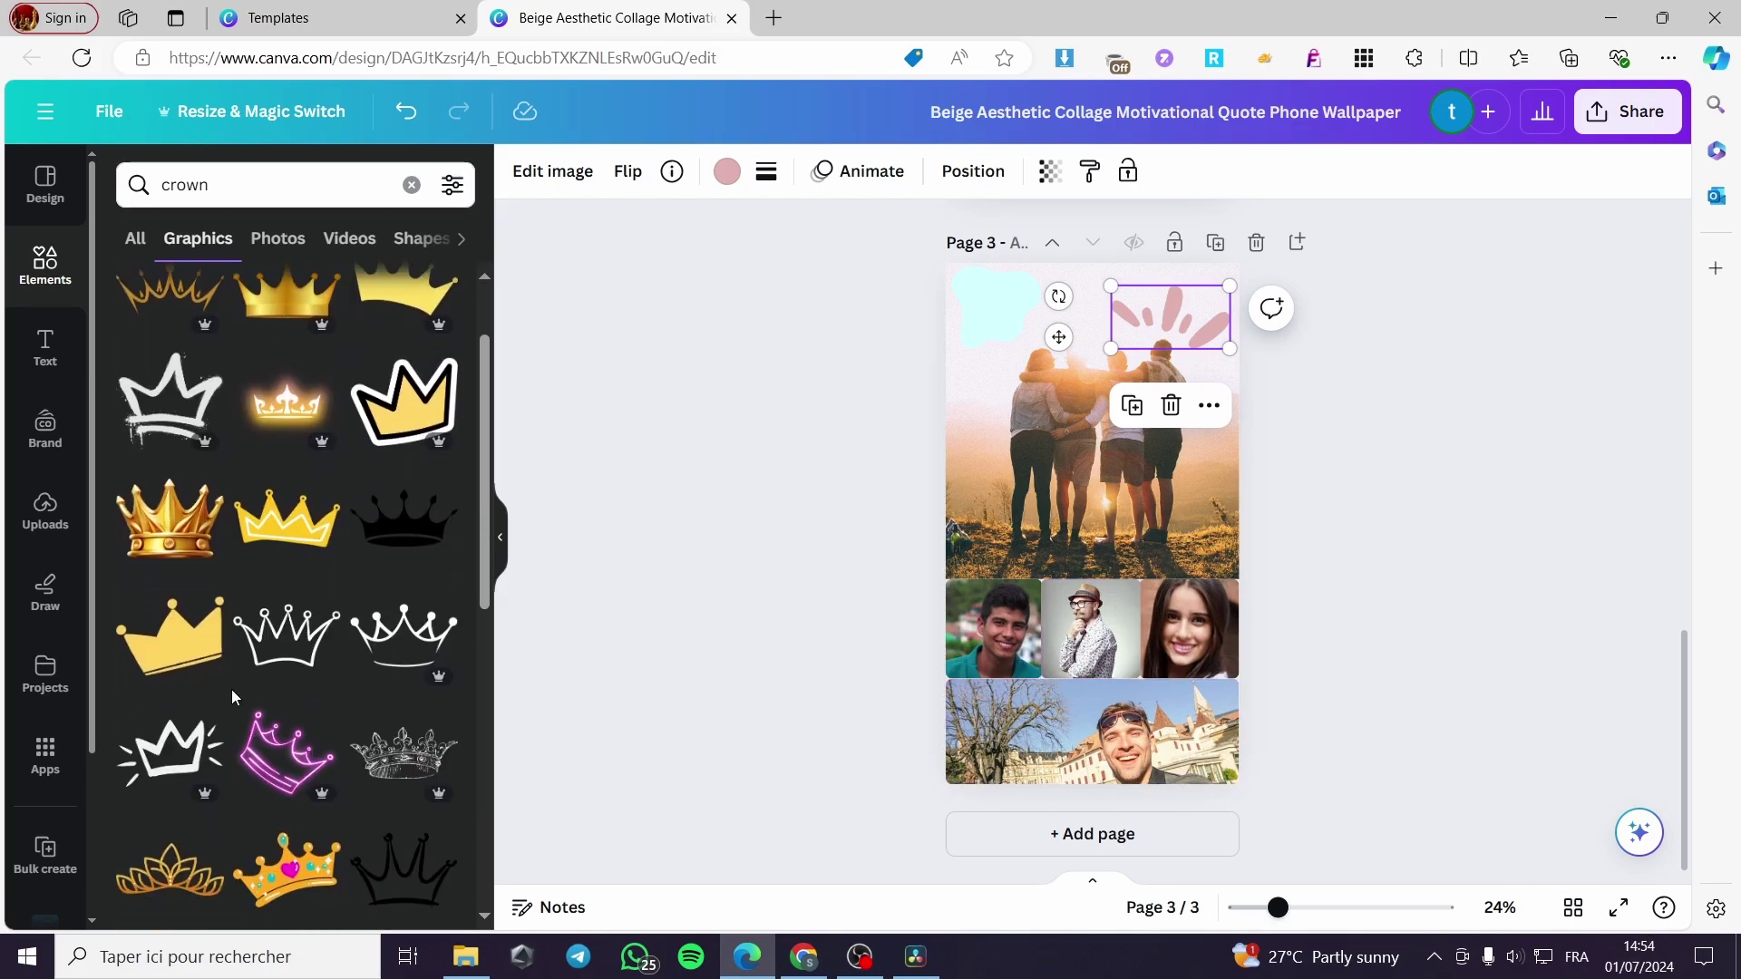
pyautogui.click(173, 646)
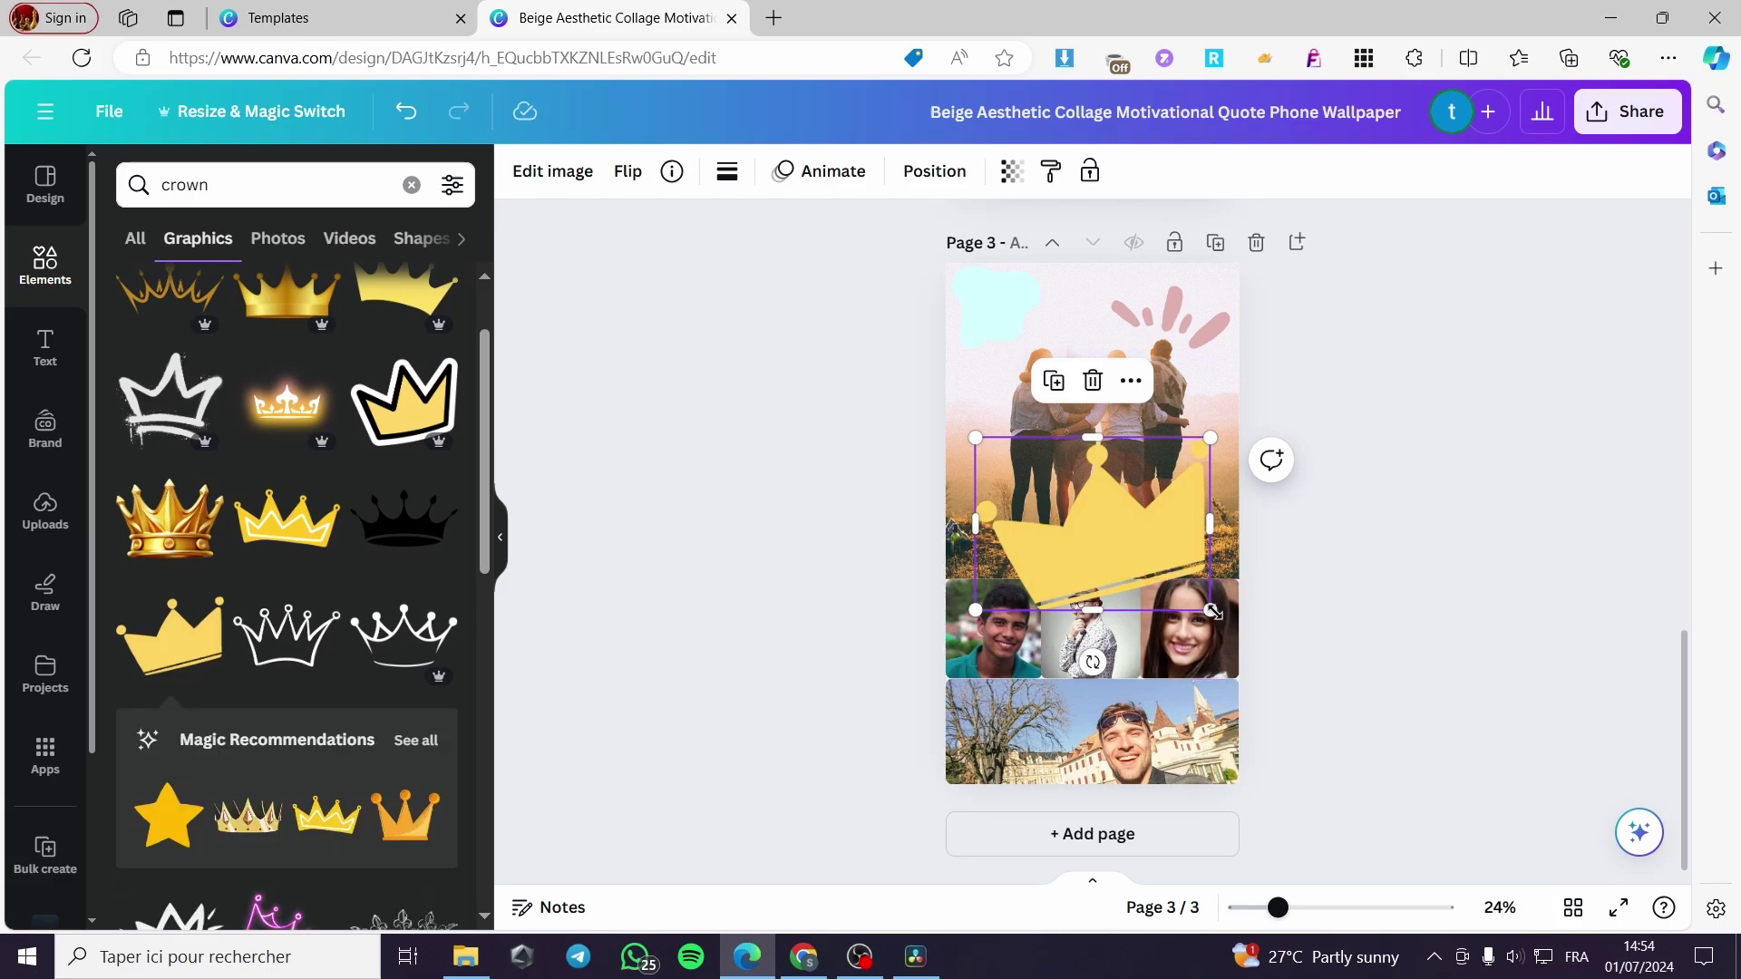
pyautogui.moveTo(1204, 592); pyautogui.dragTo(1006, 665)
pyautogui.click(1451, 601)
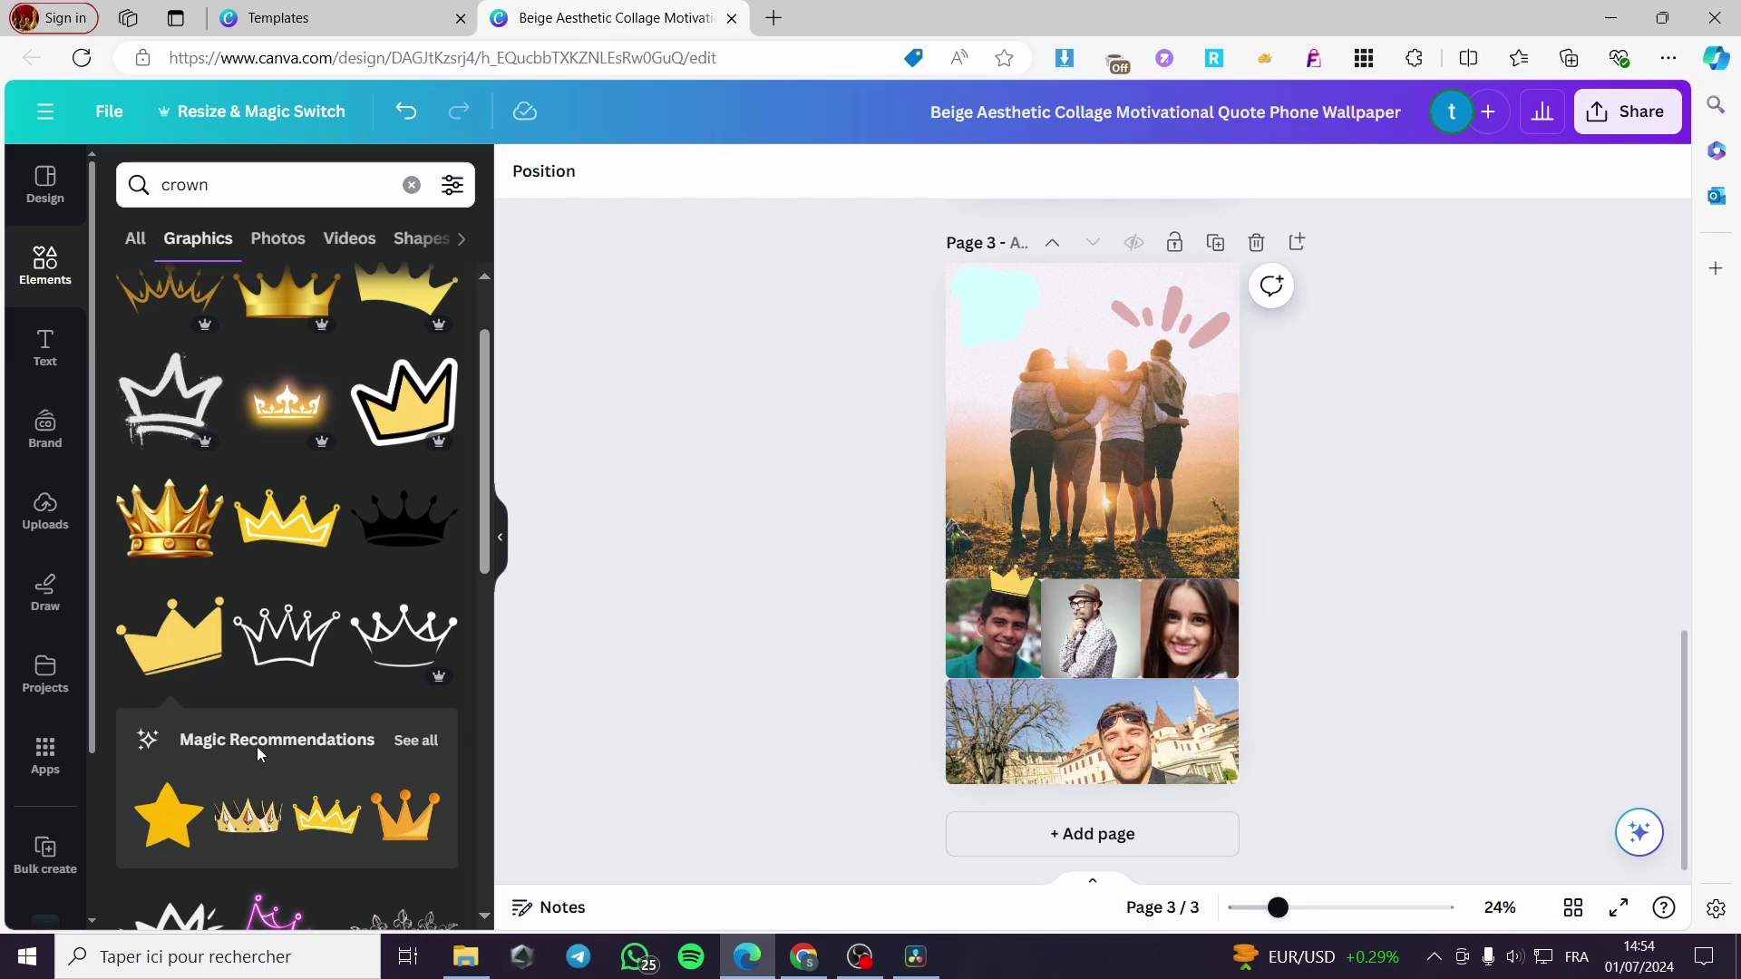
# - Search the elements for "kids" and add the graphic of children in a row, shrunk near the selfie photo's bottom edge beside the man's face
pyautogui.click(412, 186)
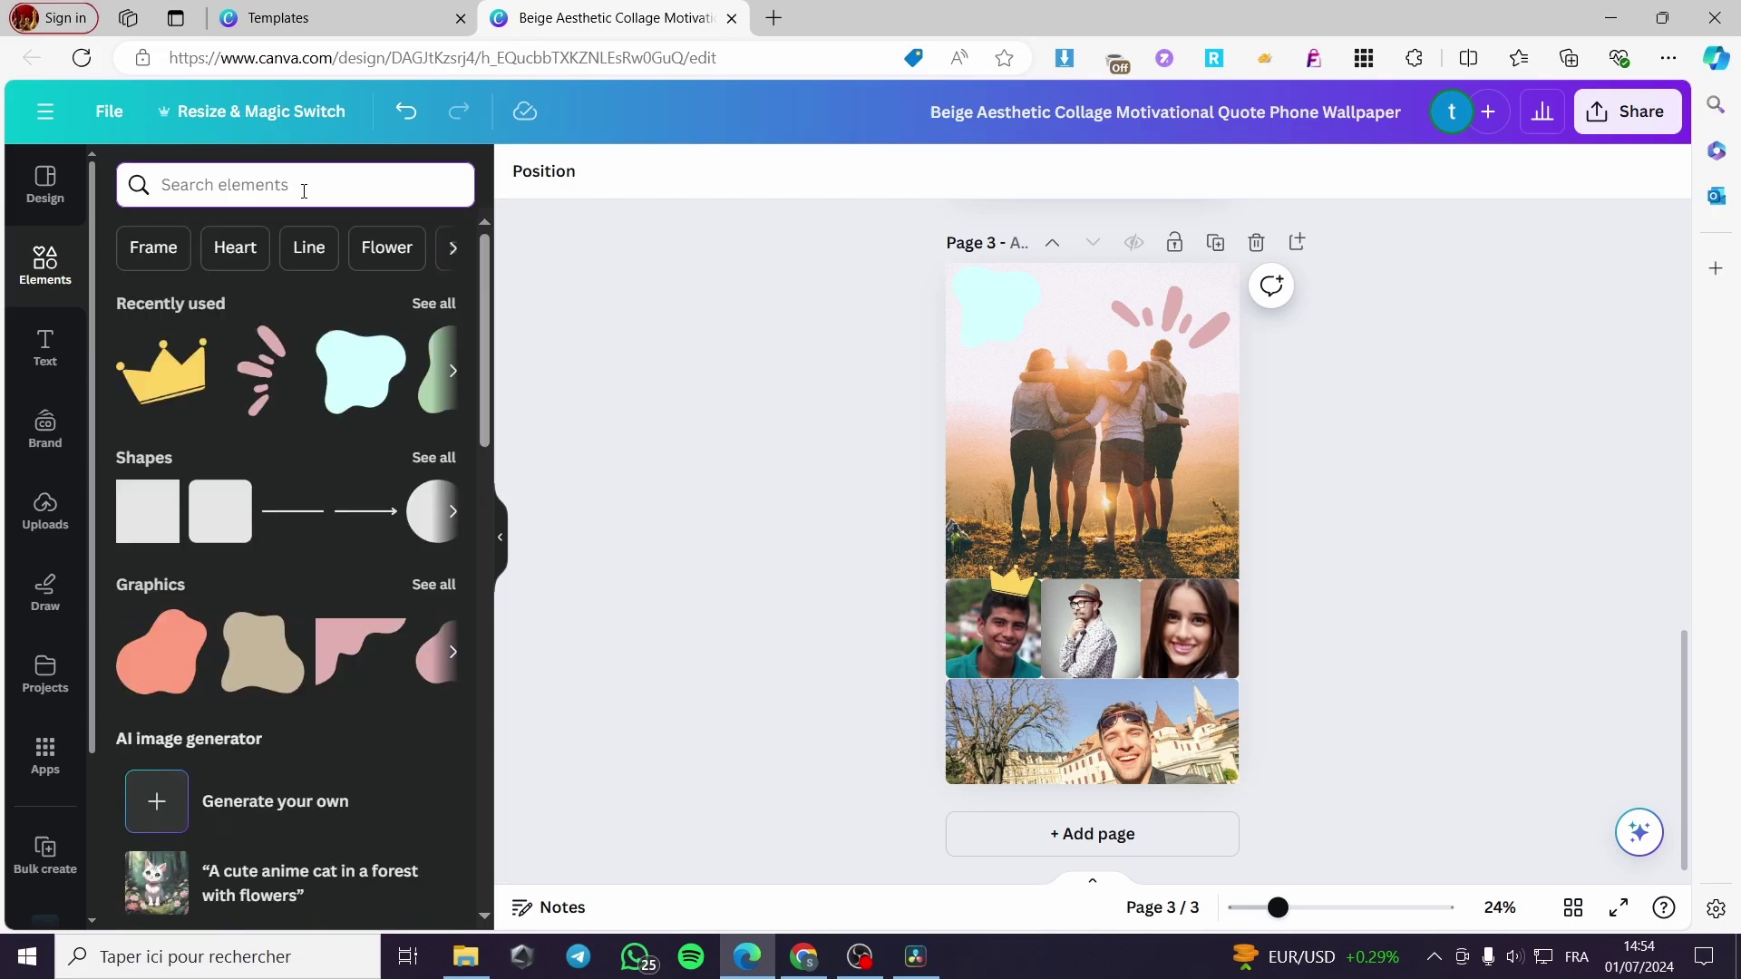
pyautogui.write('kids')
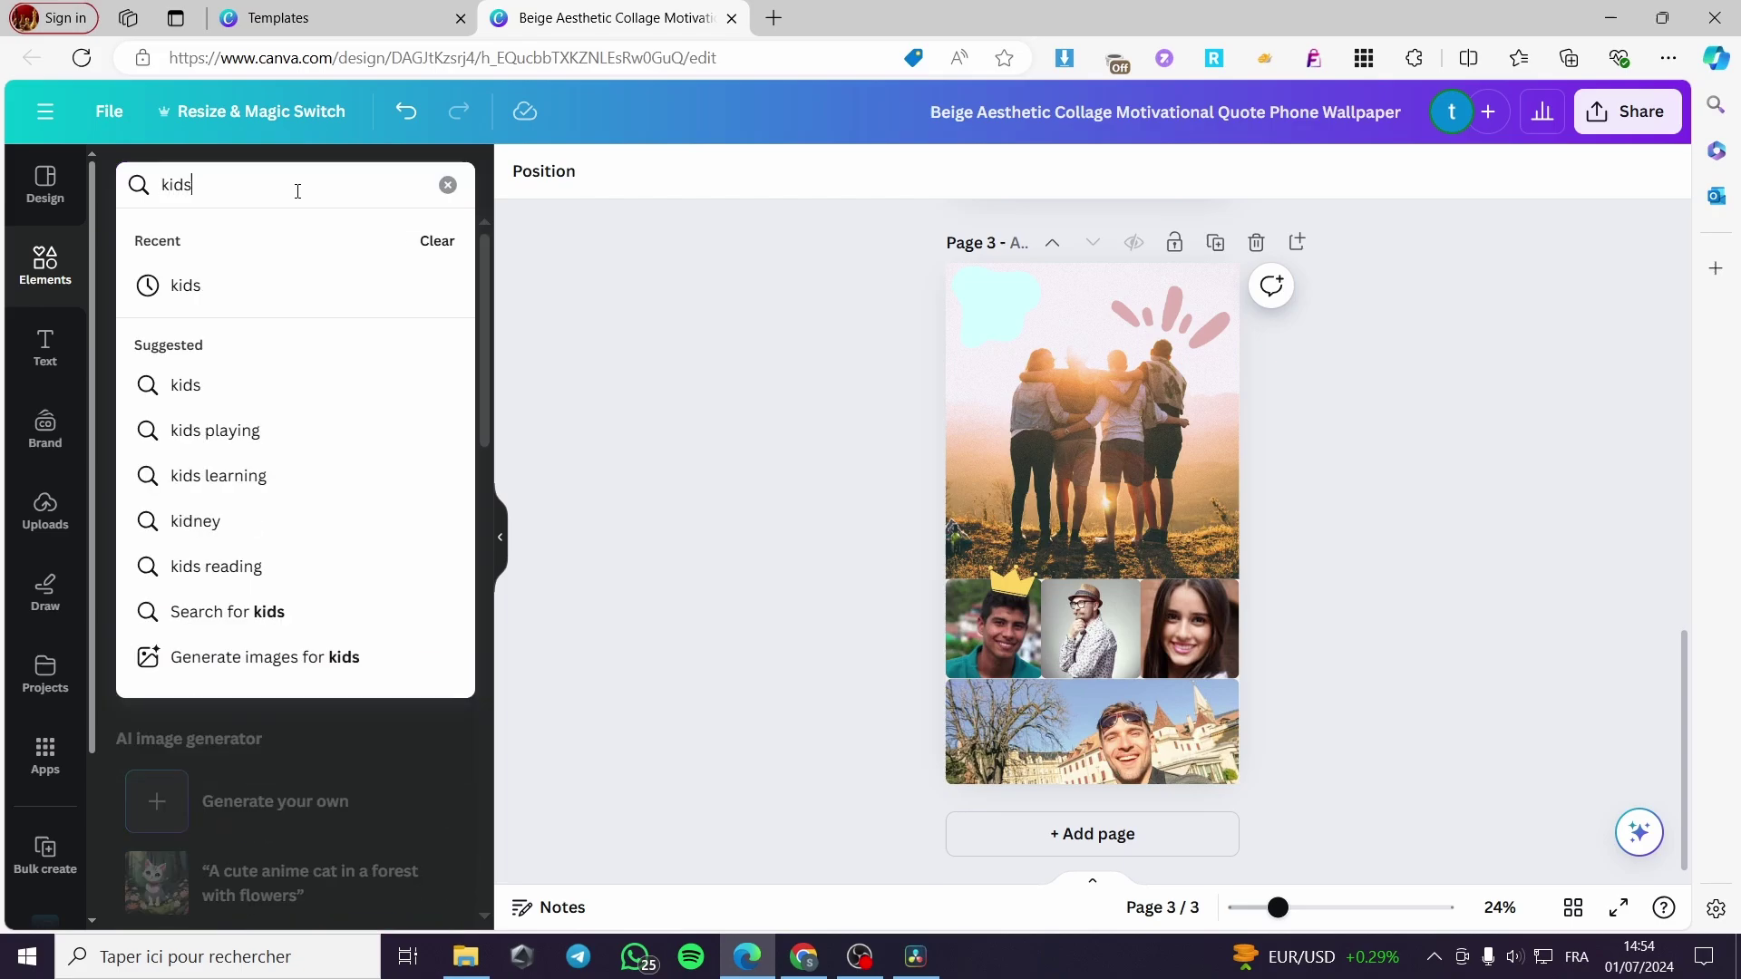
pyautogui.press('Return')
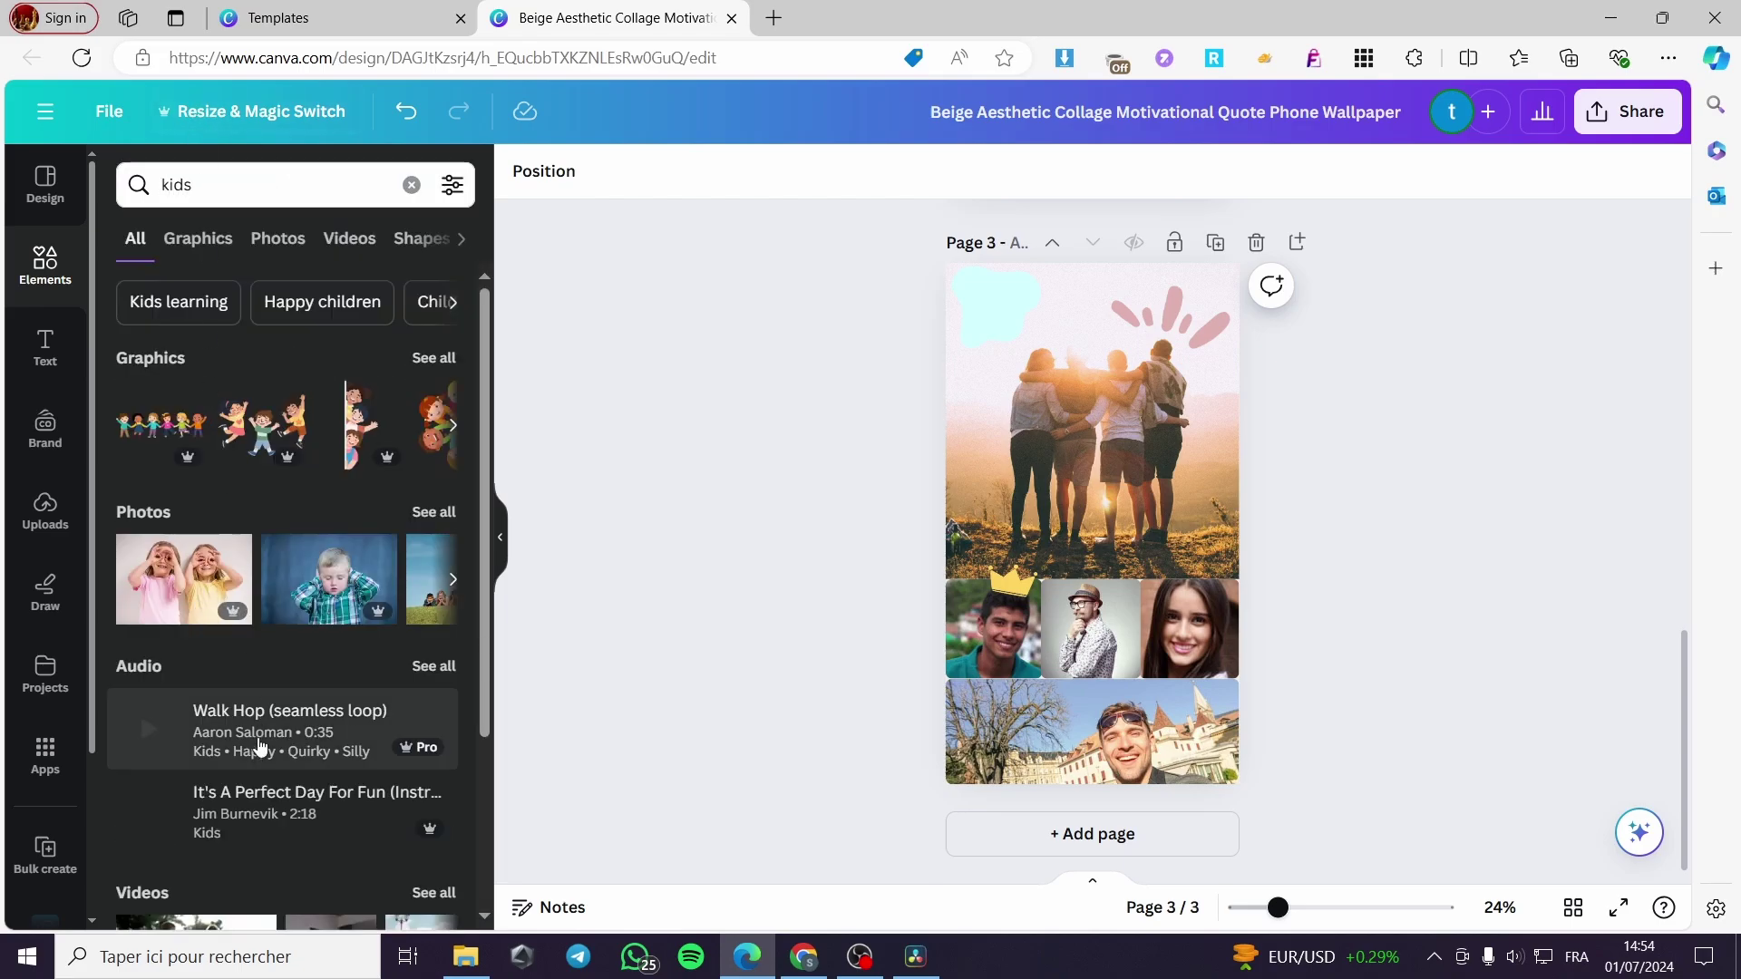
pyautogui.click(164, 438)
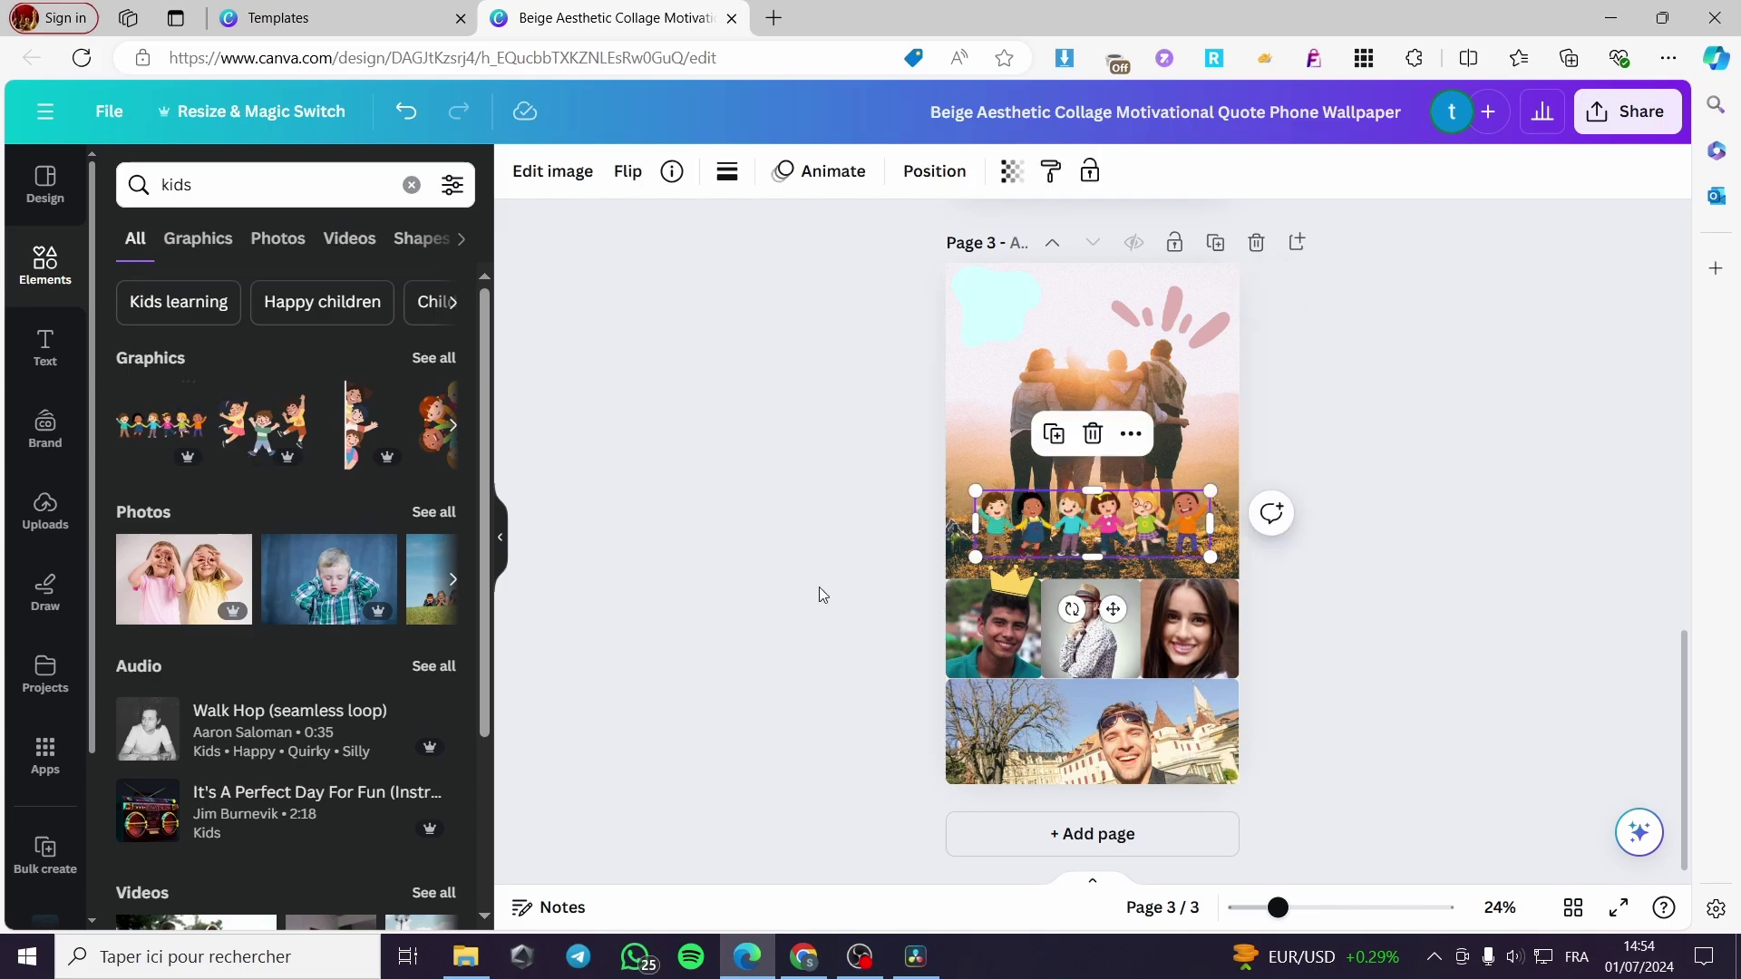
pyautogui.moveTo(1197, 551); pyautogui.dragTo(1083, 823)
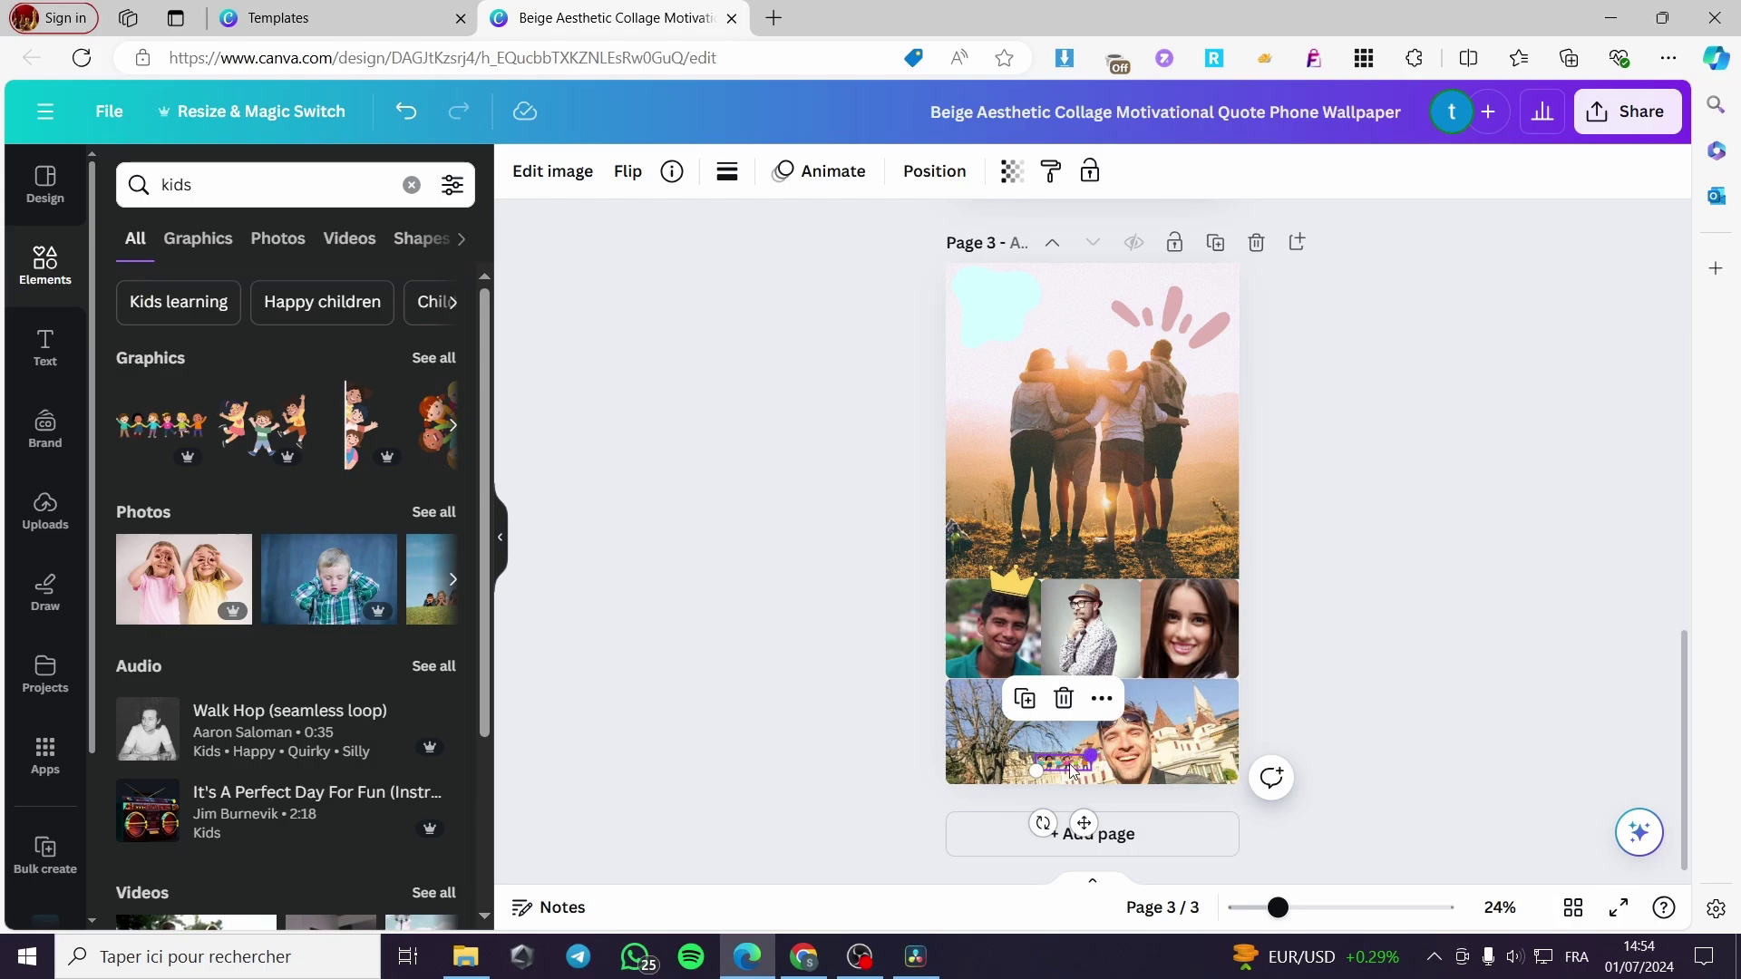
pyautogui.click(1400, 738)
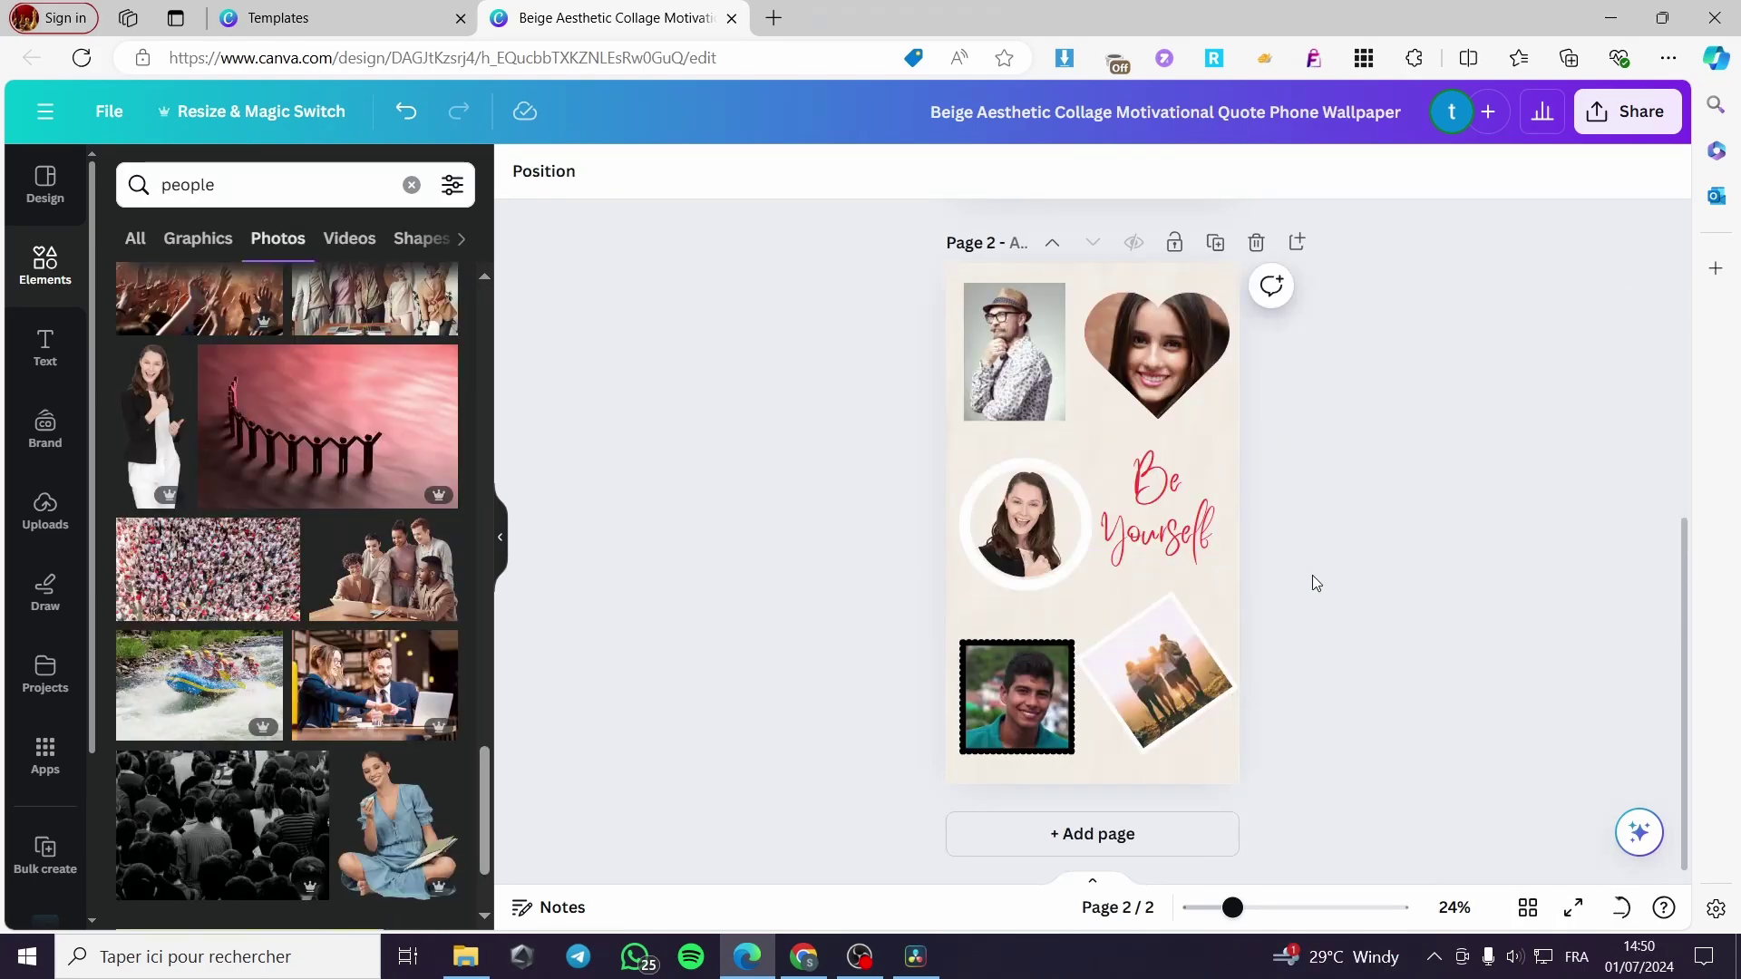